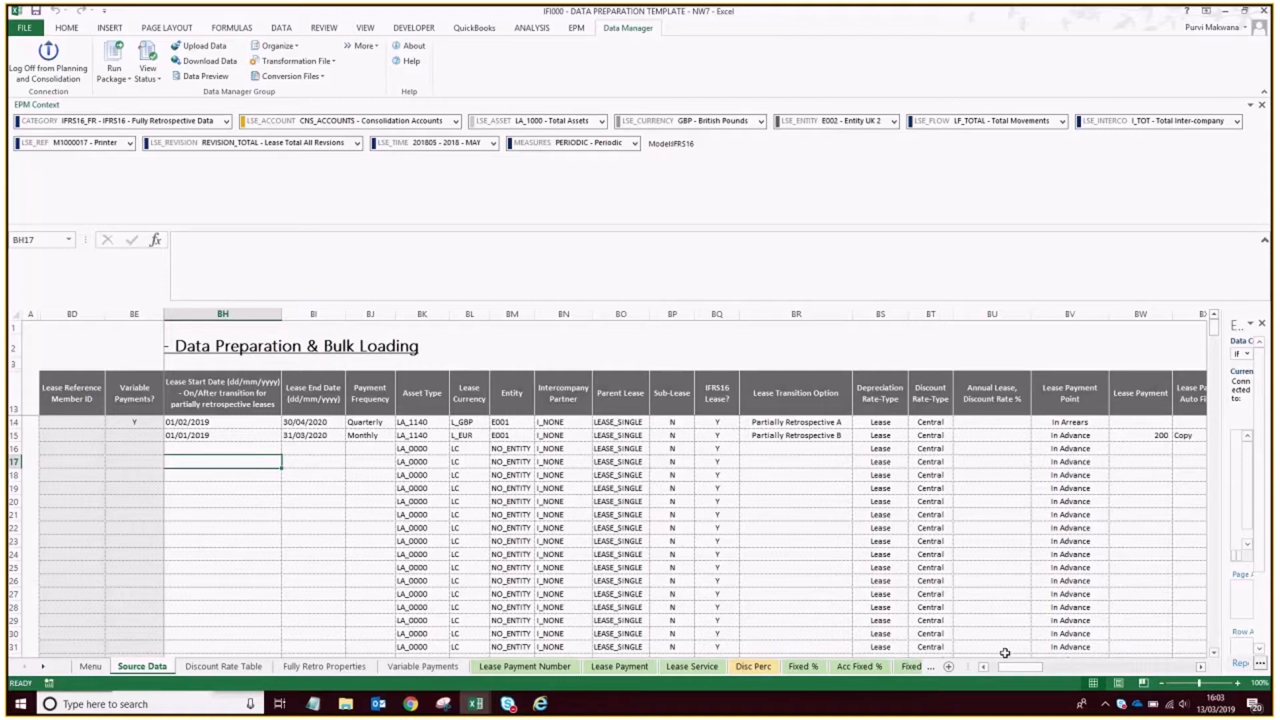
Examine the lease columns of the Source Data sheet, from Lease Inception Date across to the lease payment auto-fill settings.
left_click_drag(1013, 667, 985, 657)
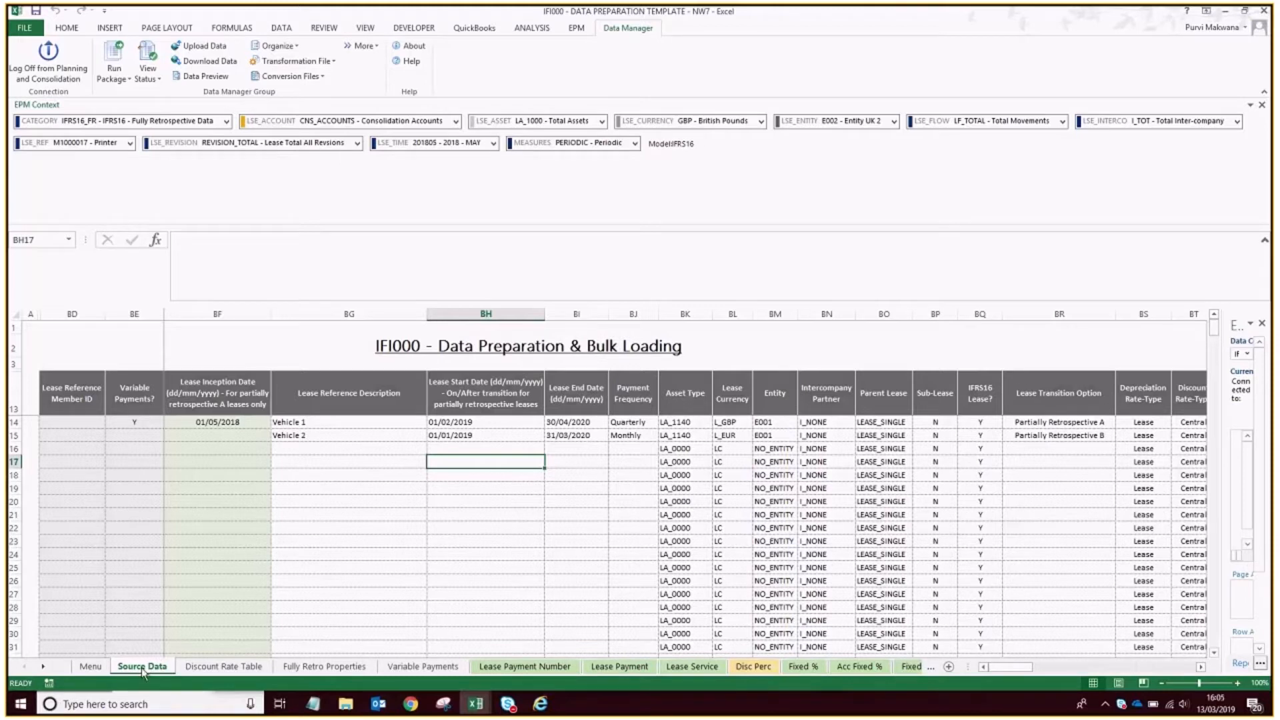
left_click(91, 668)
right_click(228, 470)
left_click(410, 399)
scroll(343, 422, "down", 6)
scroll(243, 528, "up", 5)
scroll(248, 408, "up", 1)
left_click(1201, 667)
left_click(1200, 667)
left_click(1201, 667)
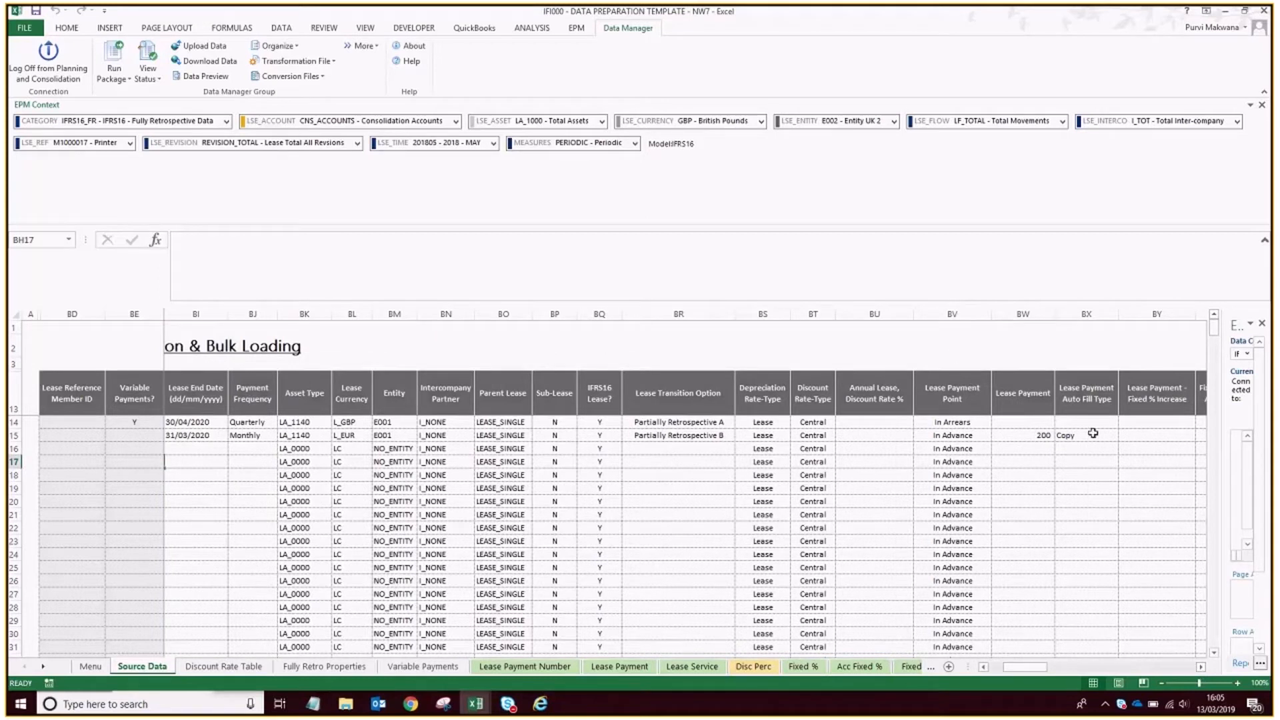
left_click_drag(1020, 668, 1003, 676)
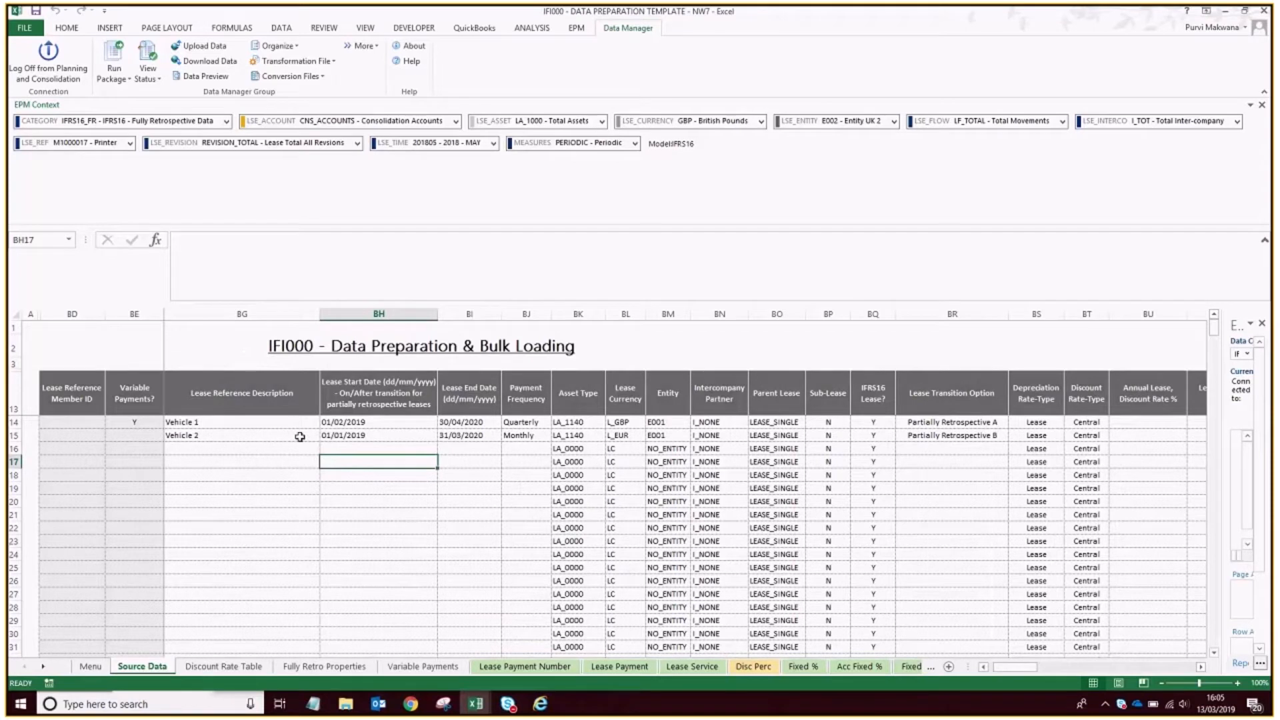
Review the Vehicle 1 and Vehicle 2 rows on Source Data, checking descriptions, start and end dates, inception date and asset type.
left_click(281, 420)
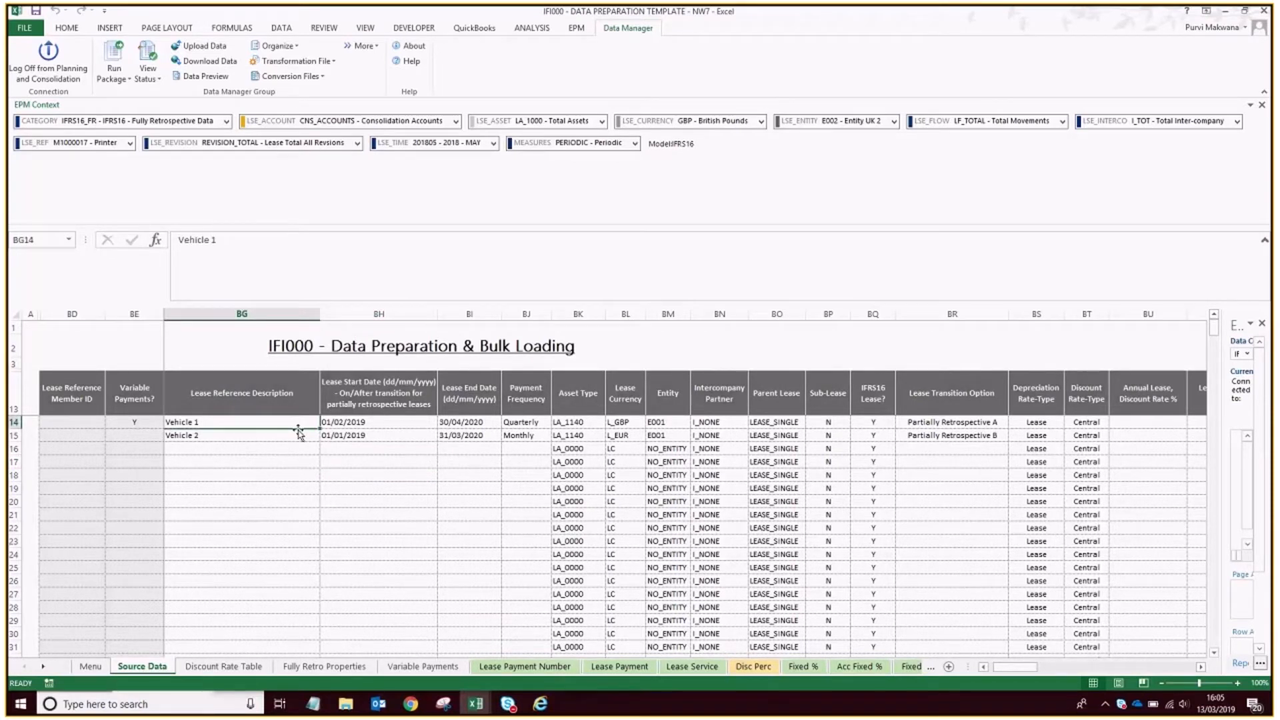
key("Down")
key("Right")
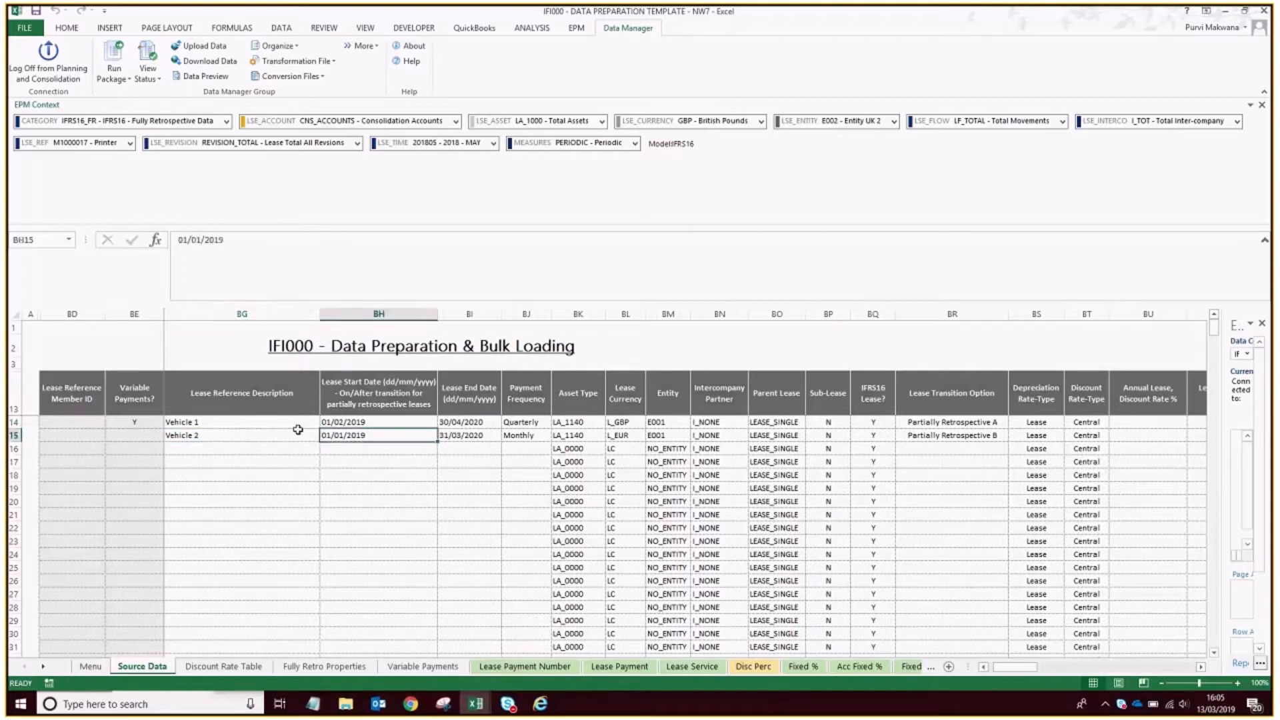
key("Up")
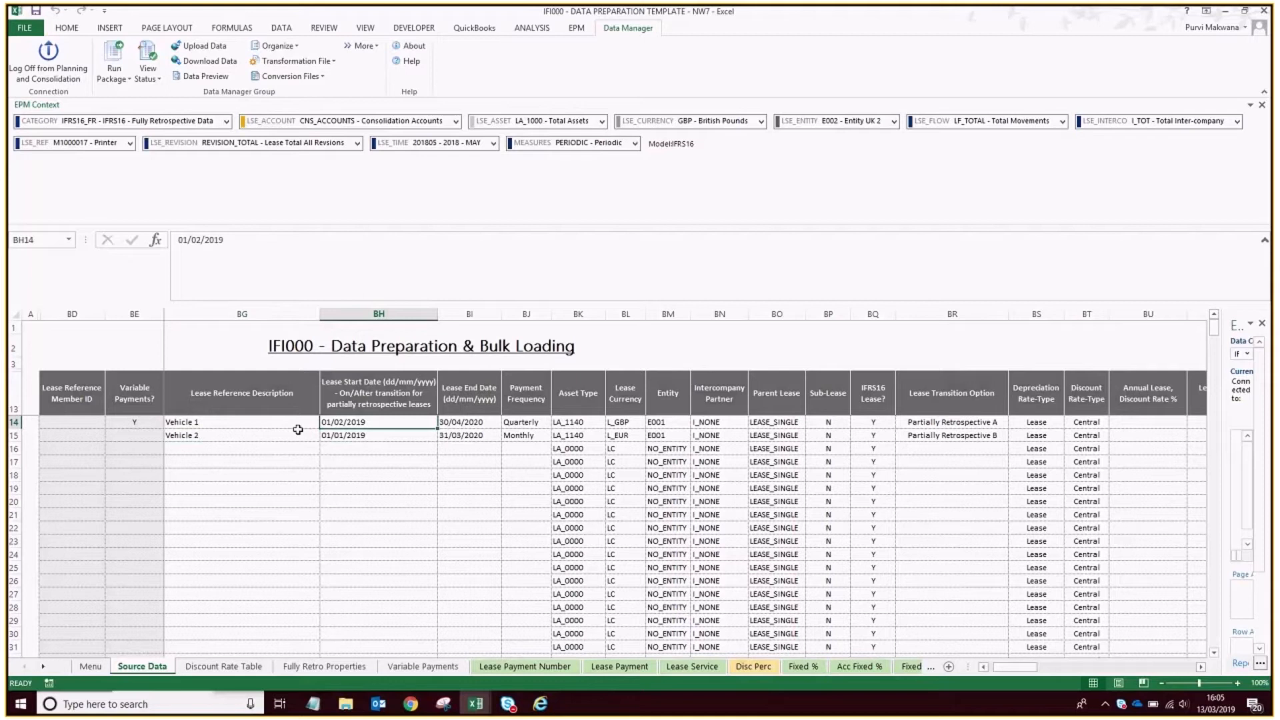
key("Right")
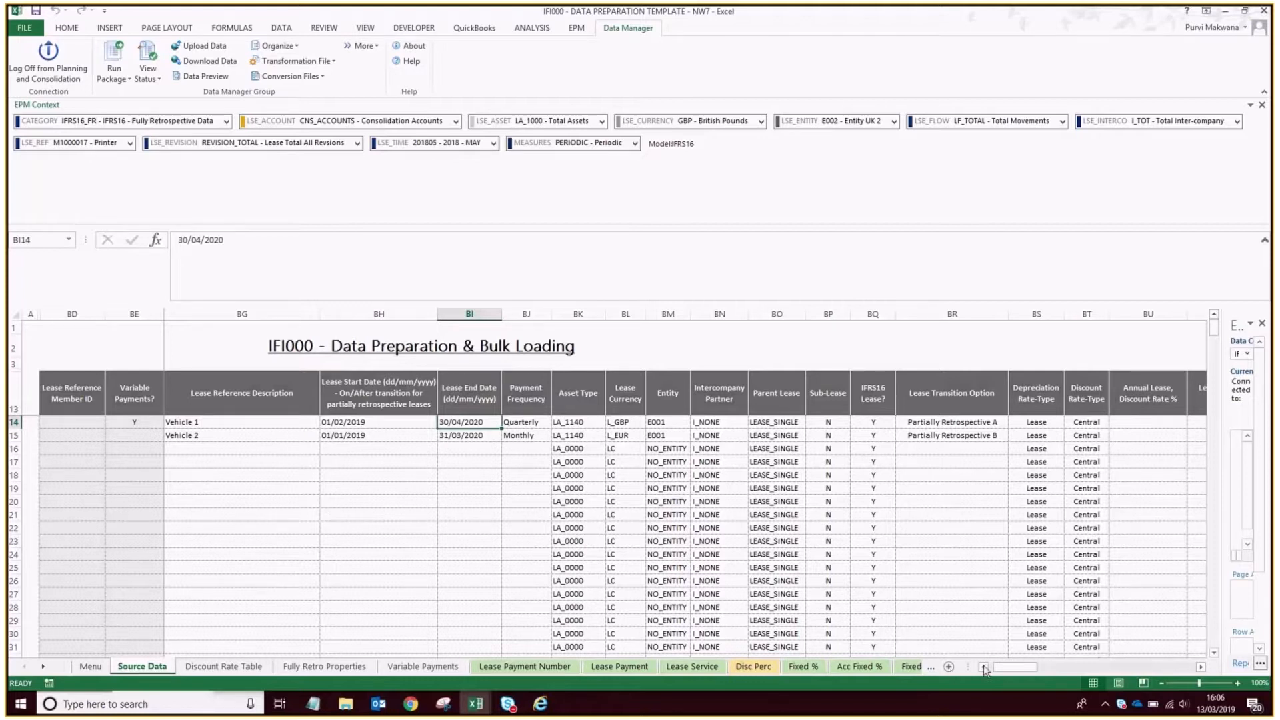
key("Left")
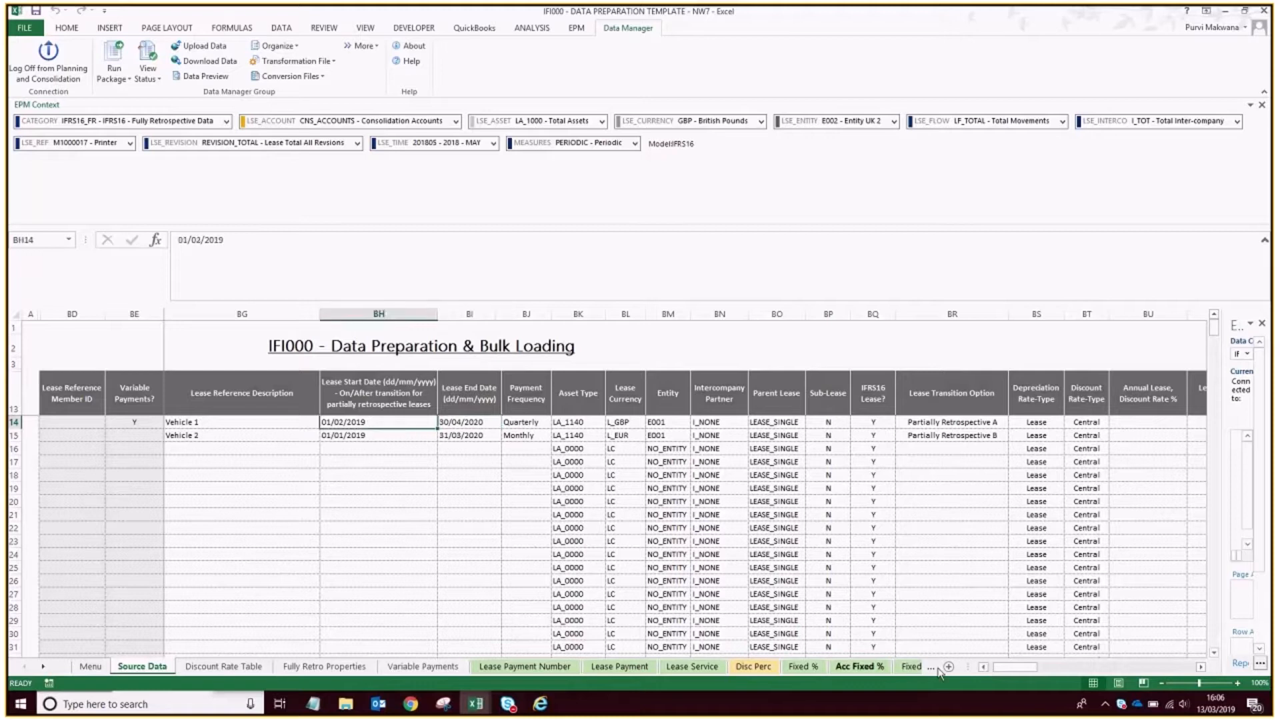
left_click(984, 668)
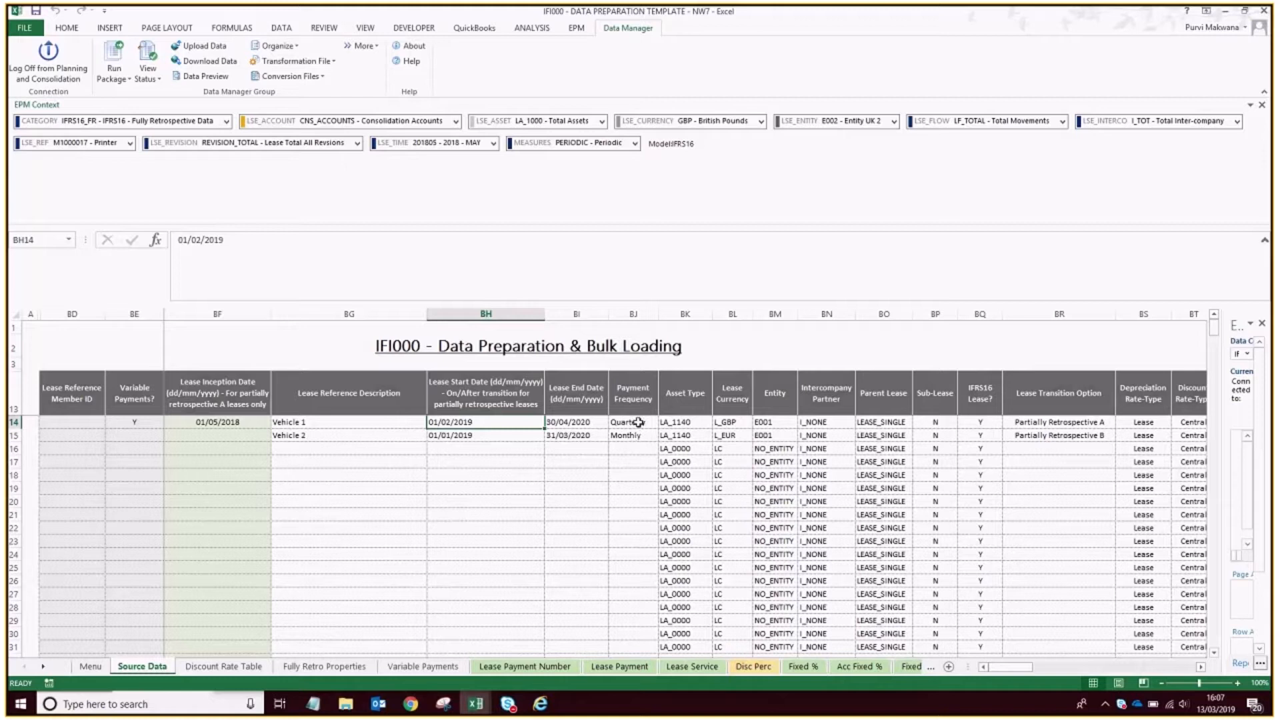
left_click(684, 422)
left_click_drag(753, 425, 745, 383)
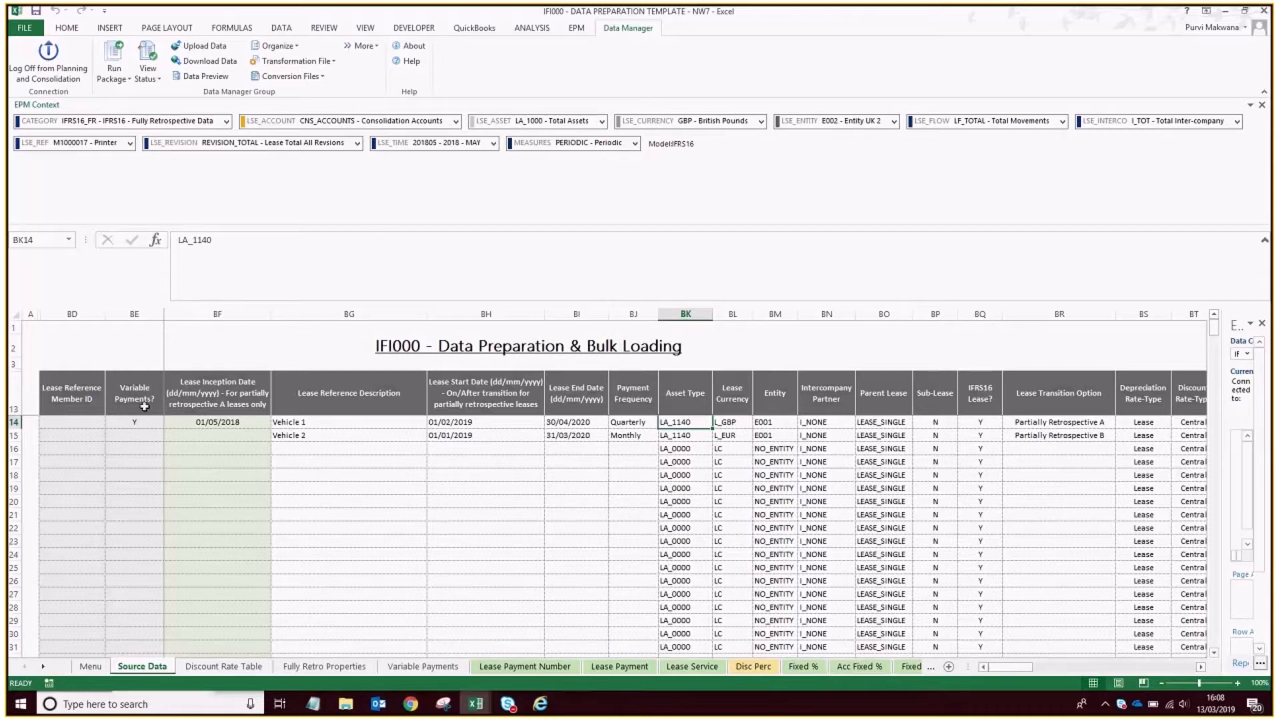
Compare Vehicle 1's Source Data entry with its payments by period in row 9 of the Variable Payments sheet.
left_click(424, 665)
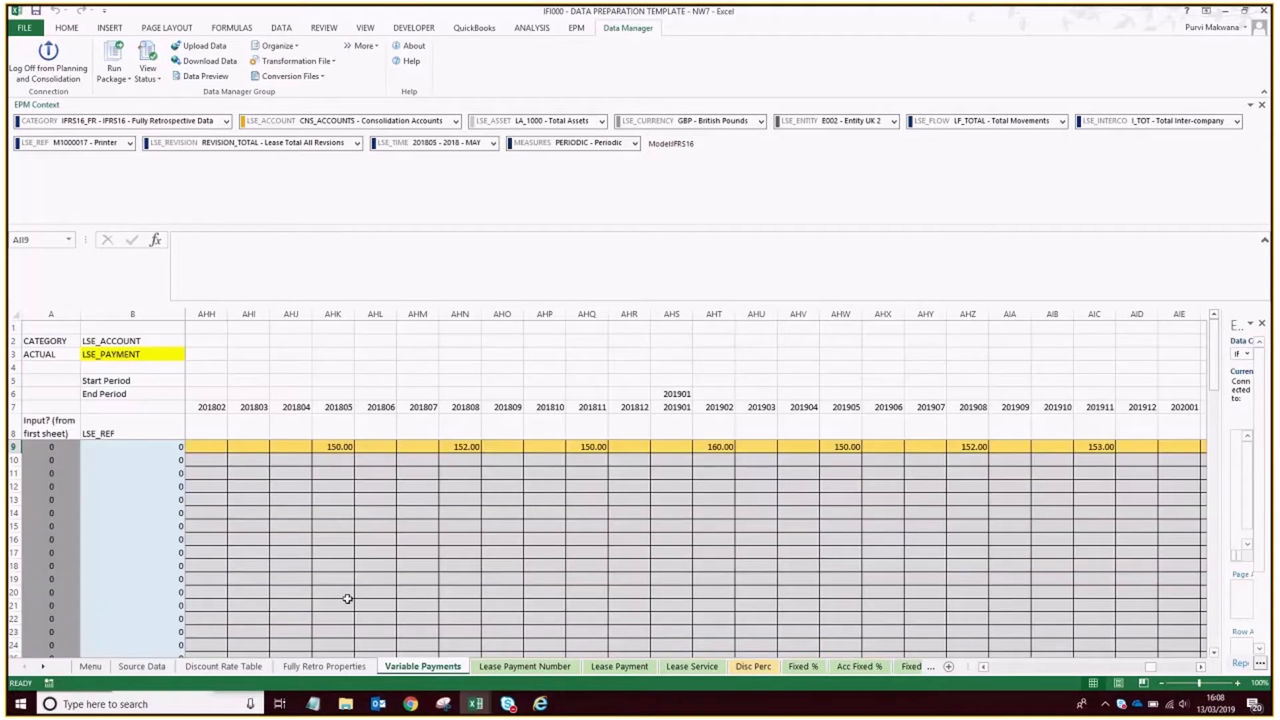
left_click(142, 666)
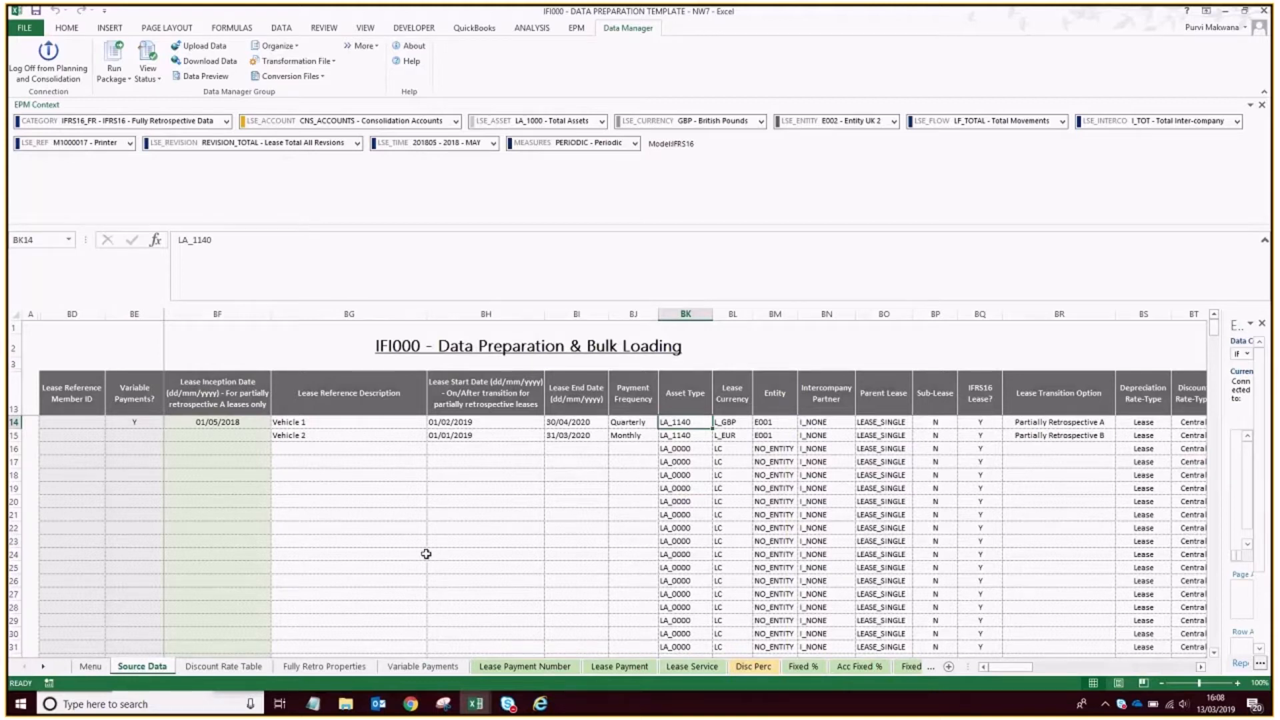
left_click(425, 666)
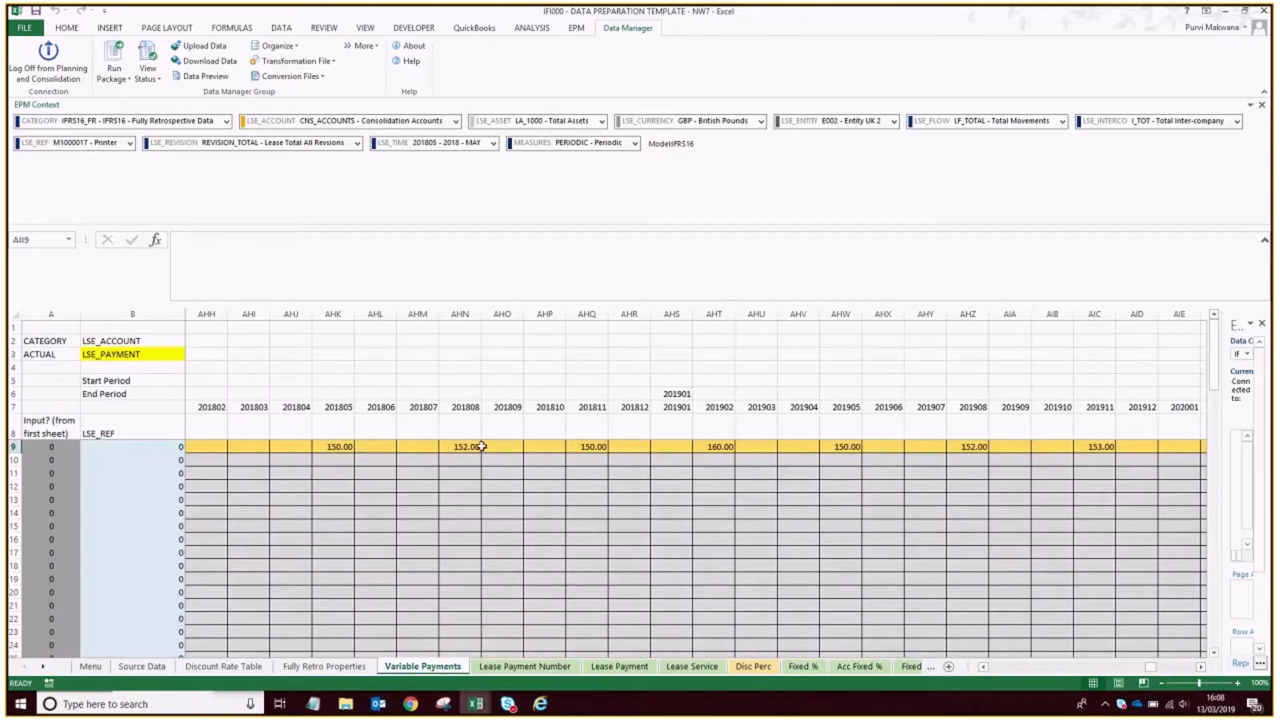
left_click(347, 447)
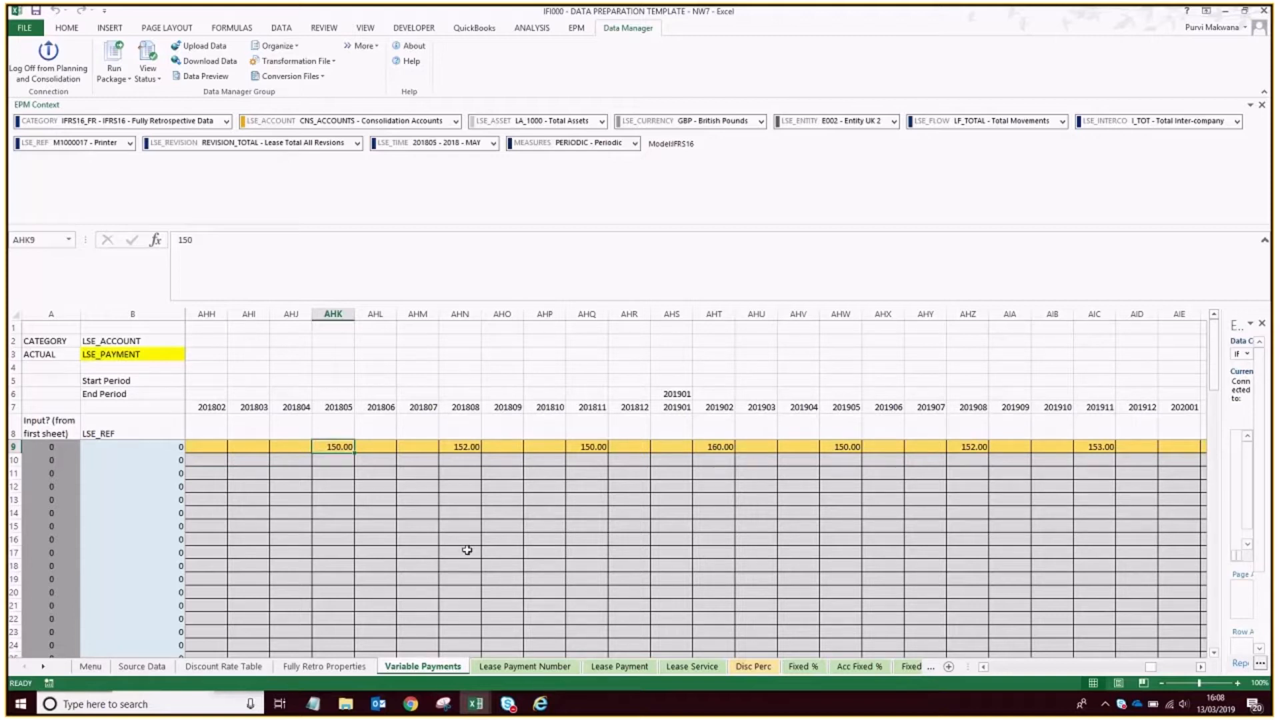
left_click(387, 449)
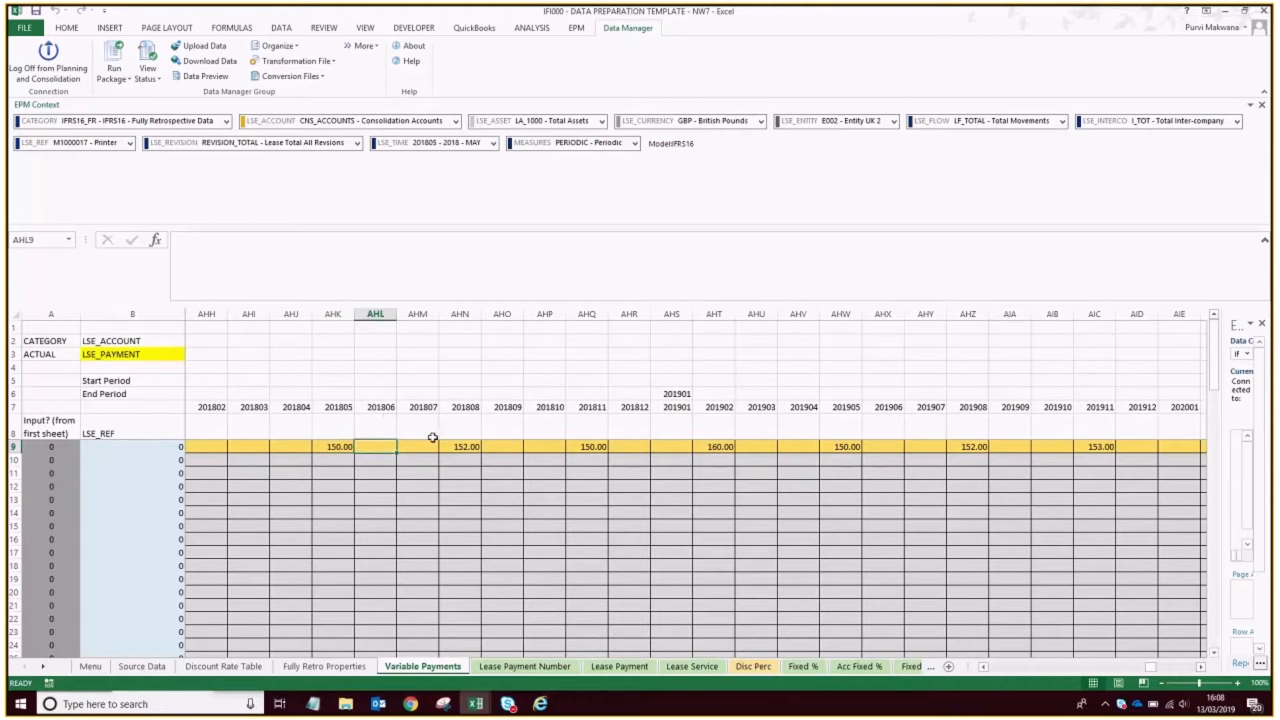
left_click(410, 446)
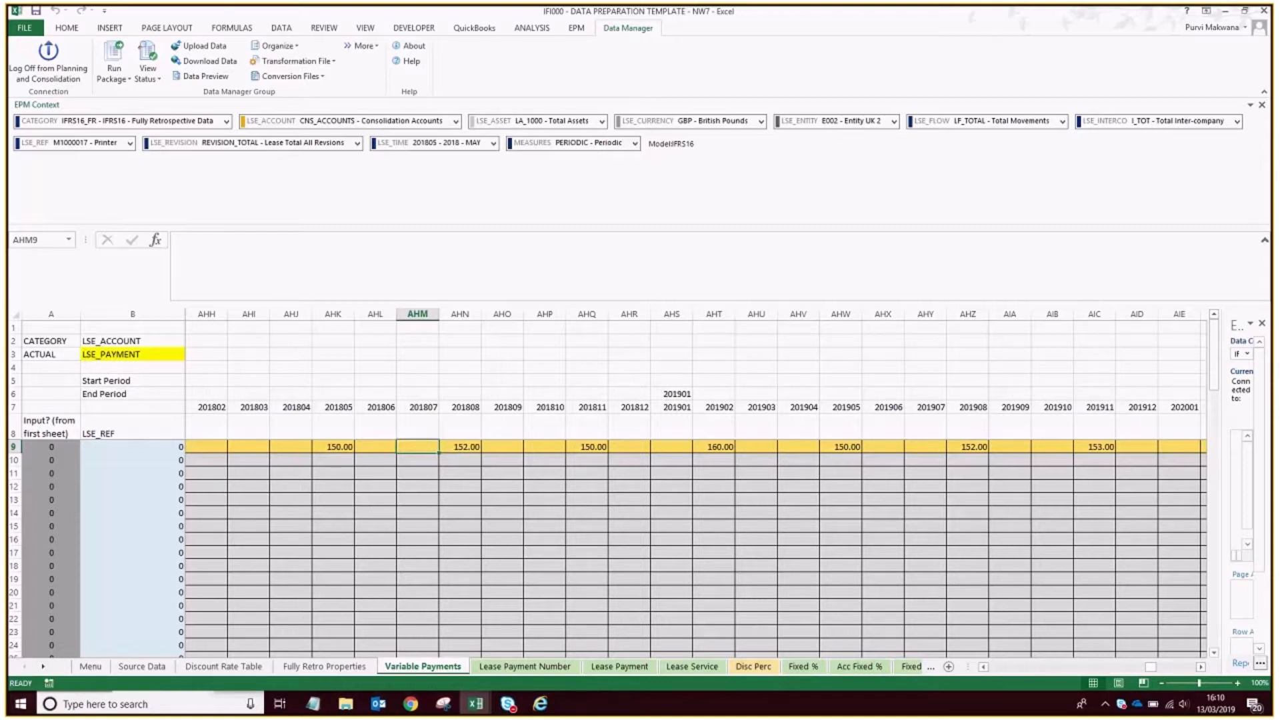
left_click(148, 666)
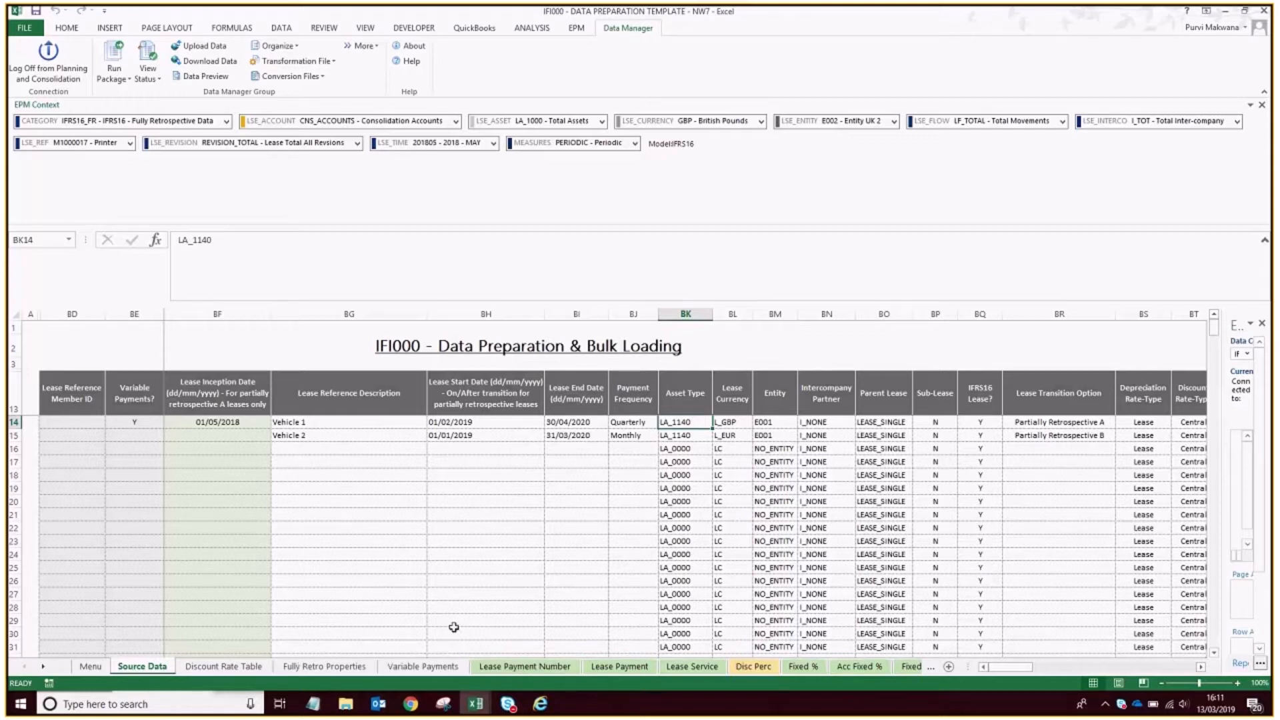
scroll(172, 444, "down", 1)
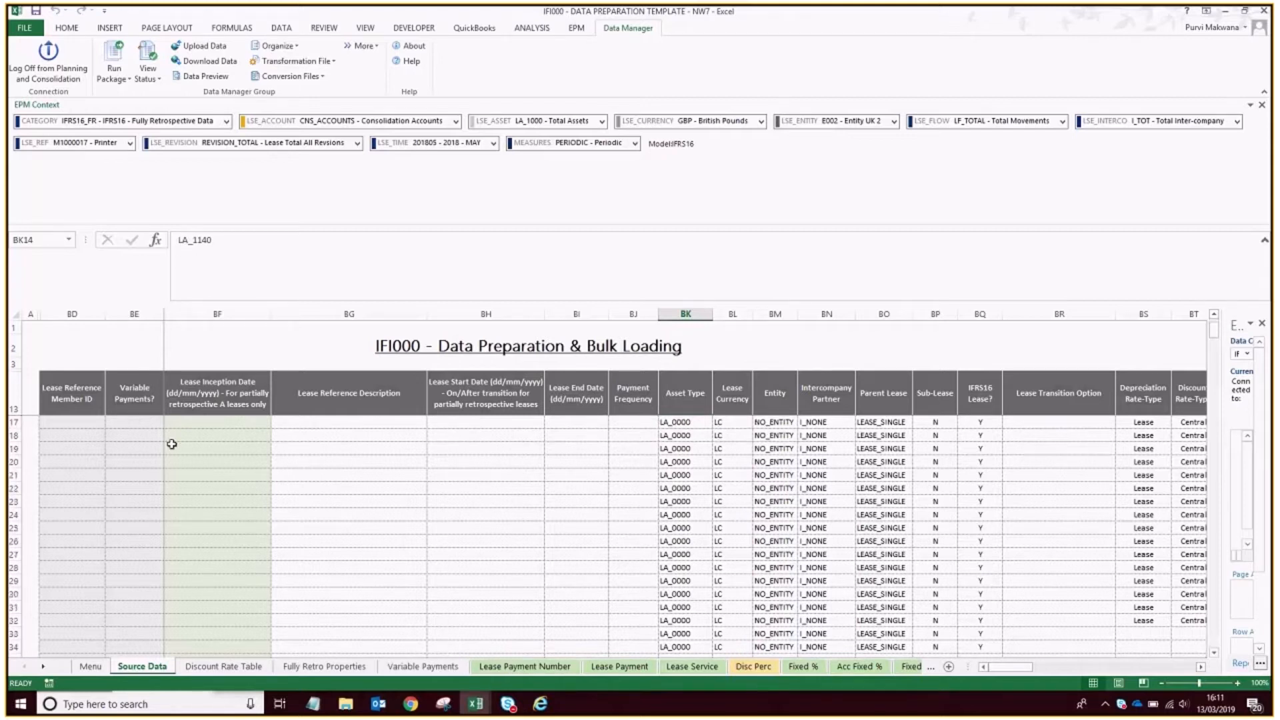
scroll(240, 550, "up", 1)
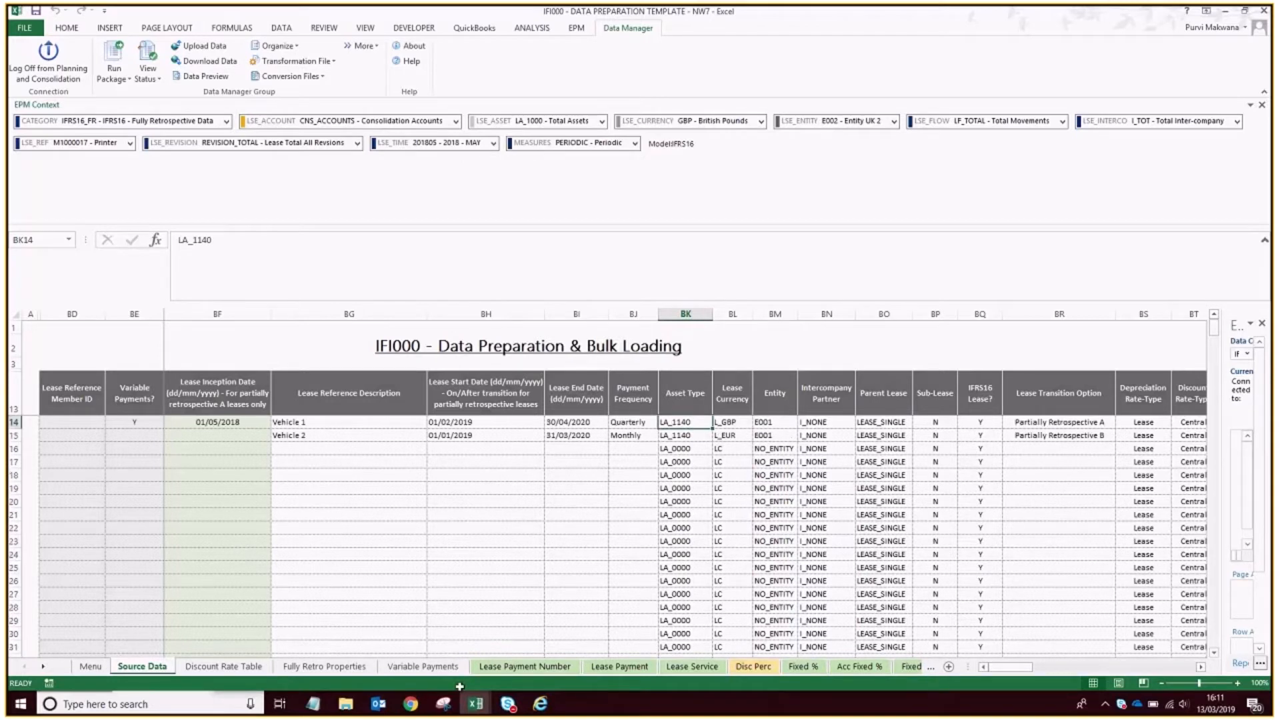
Fill the last row of the Lease Payment sheet, row 41, down through row 45 to add lease rows.
left_click(513, 666)
scroll(513, 666, "down", 1)
left_click(618, 667)
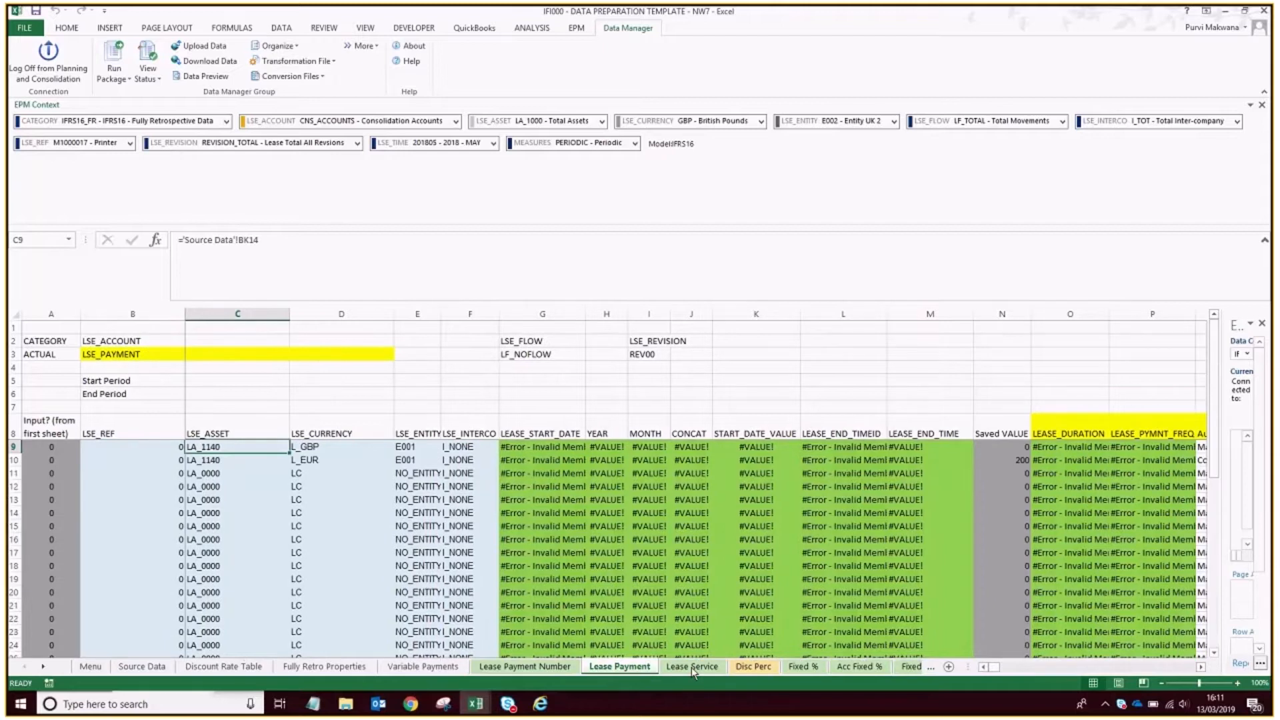
scroll(162, 535, "down", 6)
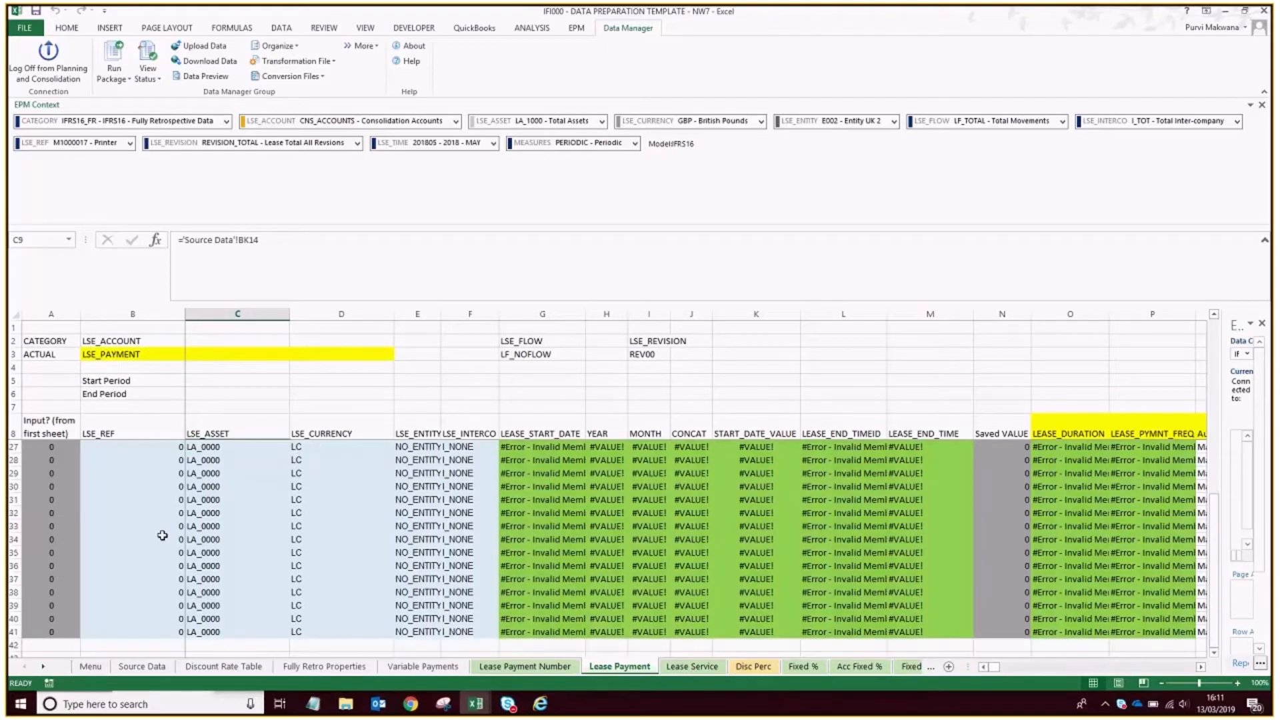
scroll(106, 550, "down", 2)
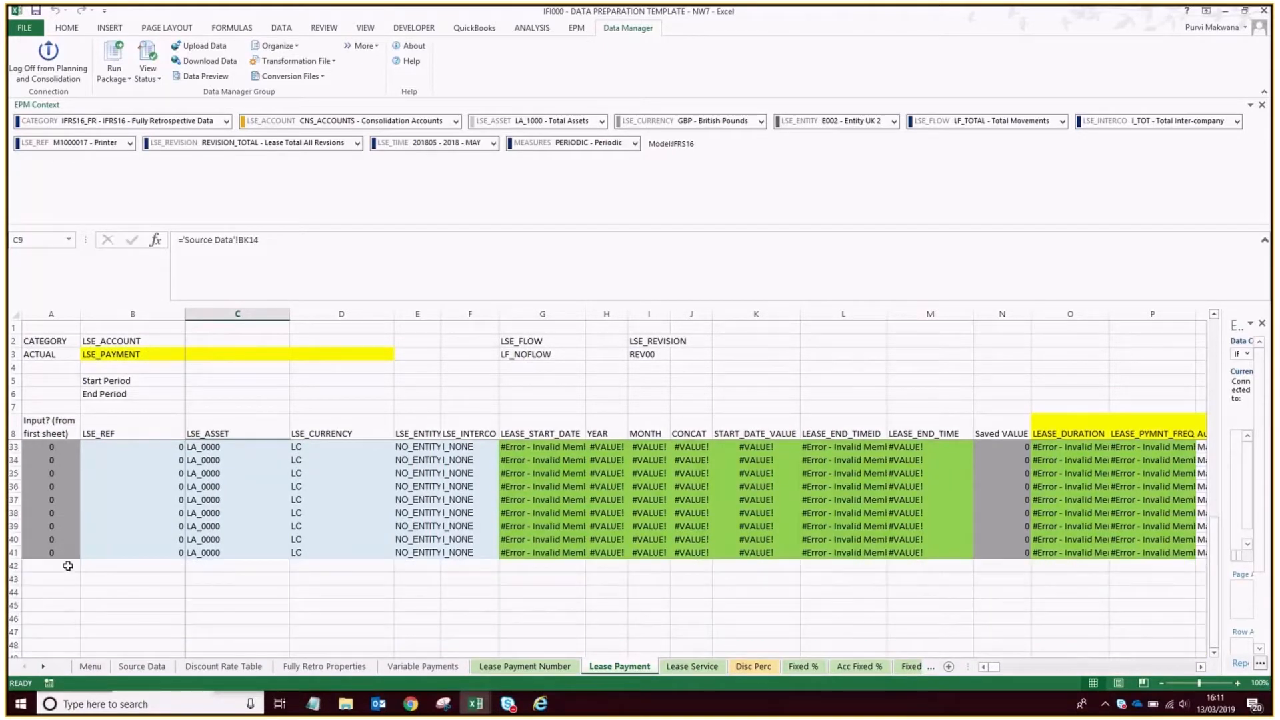
scroll(52, 546, "down", 1)
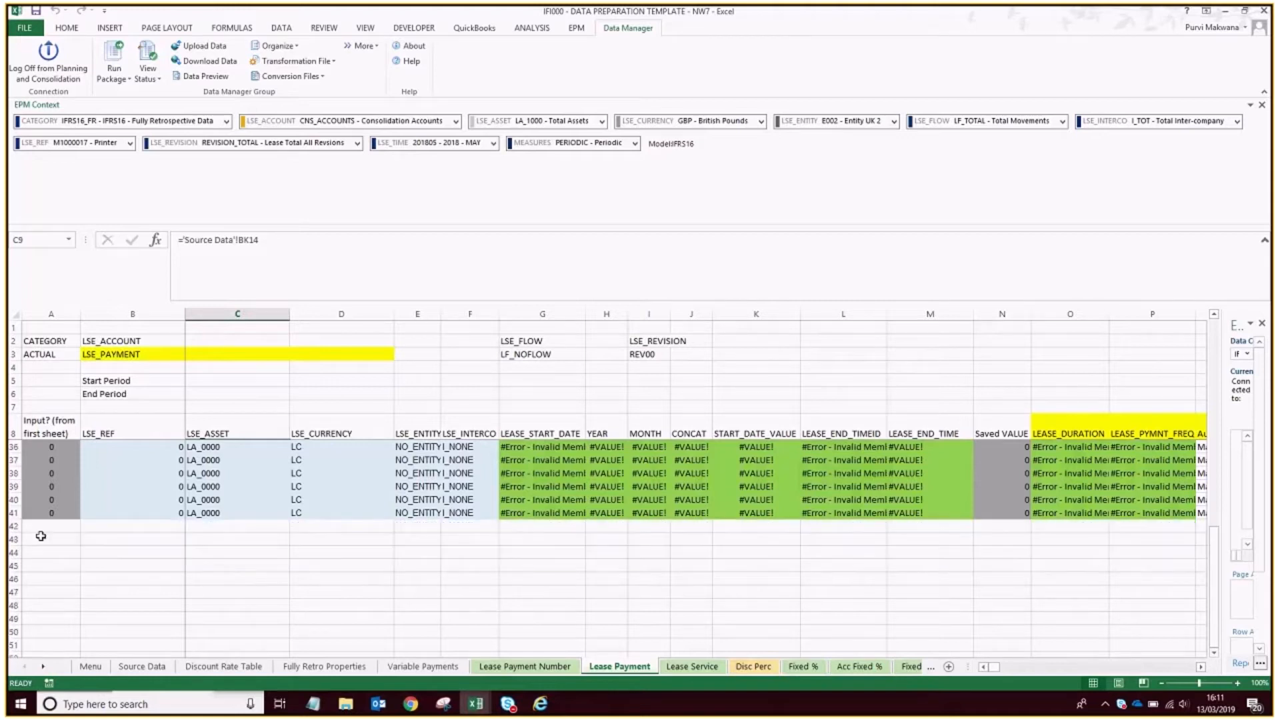
left_click(14, 513)
left_click_drag(24, 519, 166, 567)
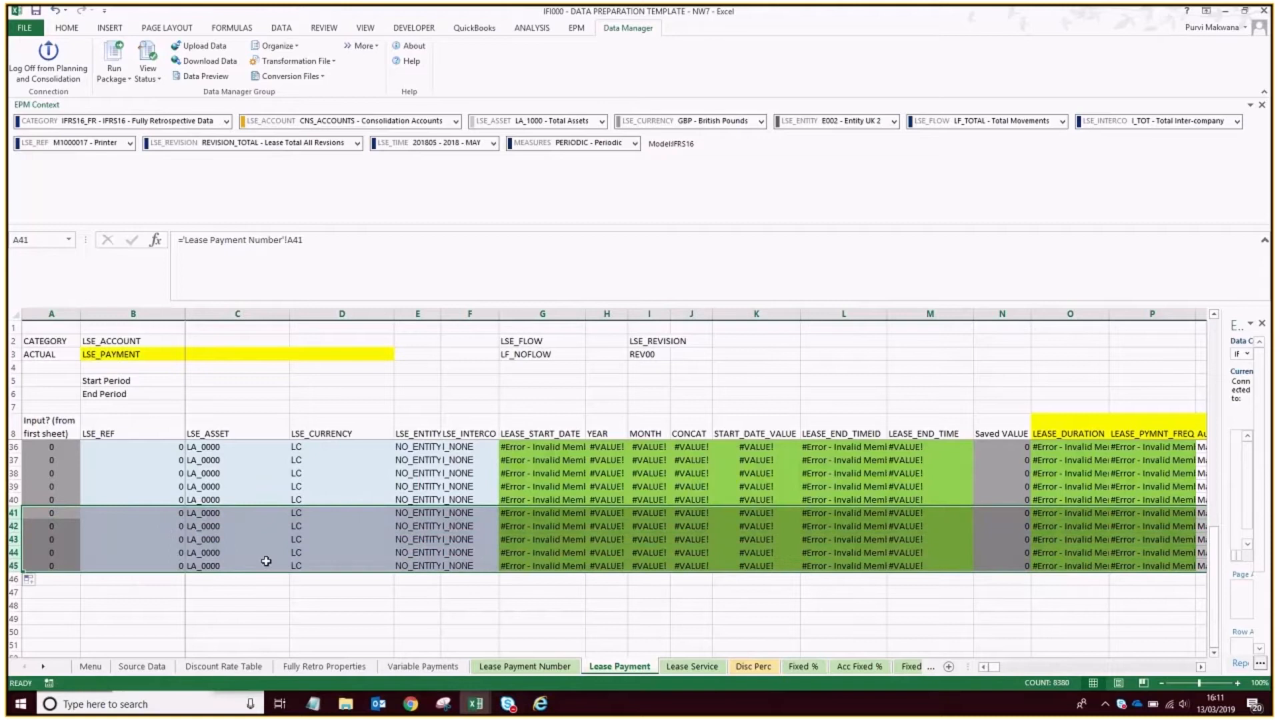
left_click(600, 592)
Examine the Lease Payment sheet's "KEEP EMPTY" cell-referencing block and the start of "Check whether to save data", highlighting columns AF to AI.
scroll(592, 586, "up", 9)
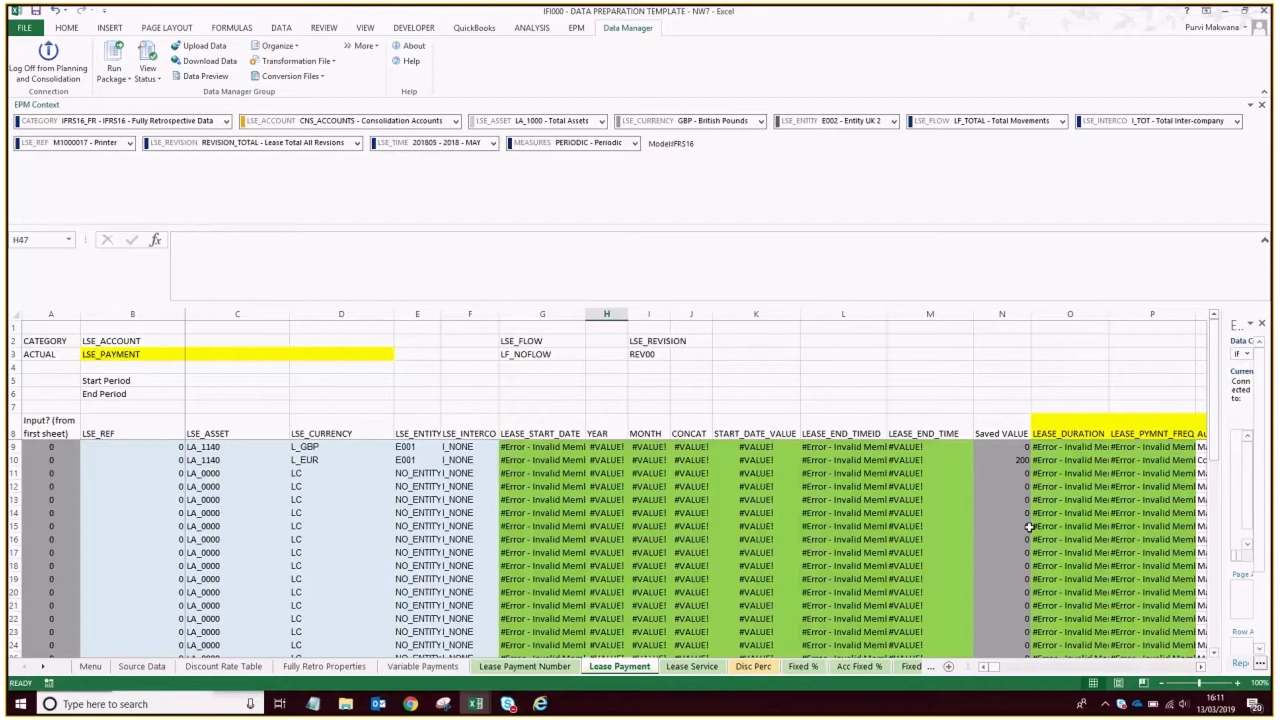
left_click(1183, 668)
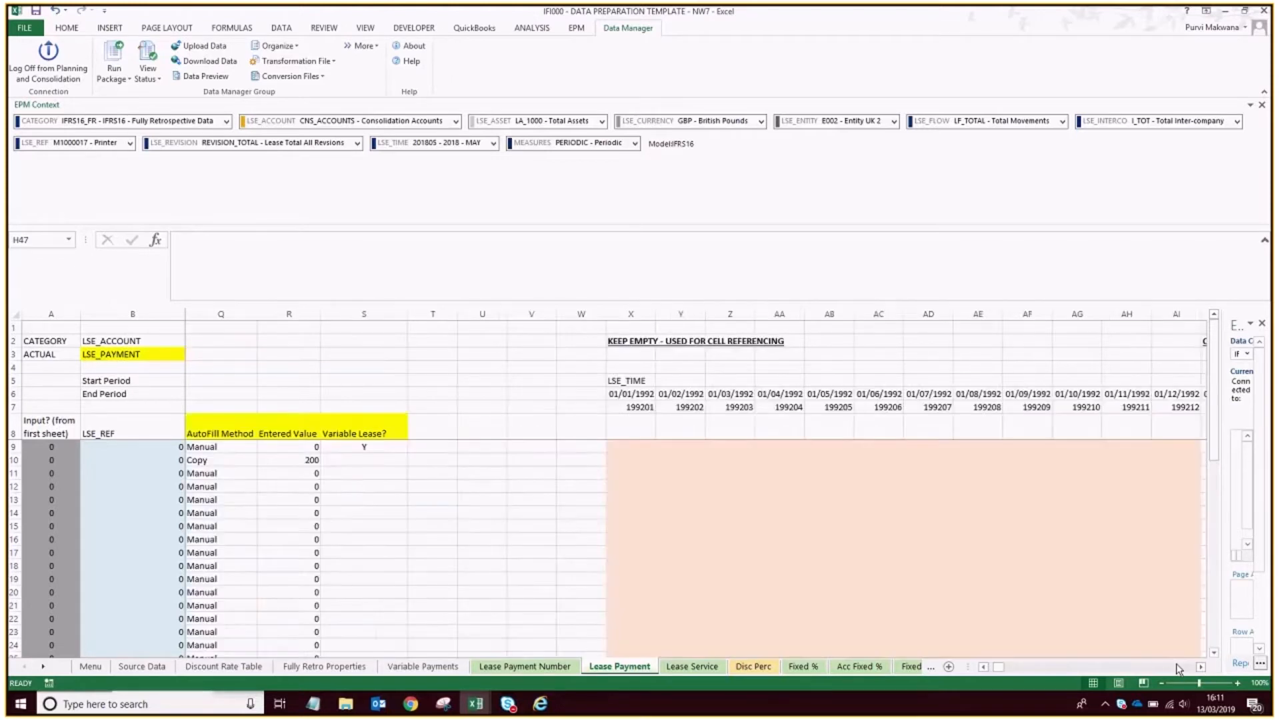
left_click(1184, 667)
left_click(984, 668)
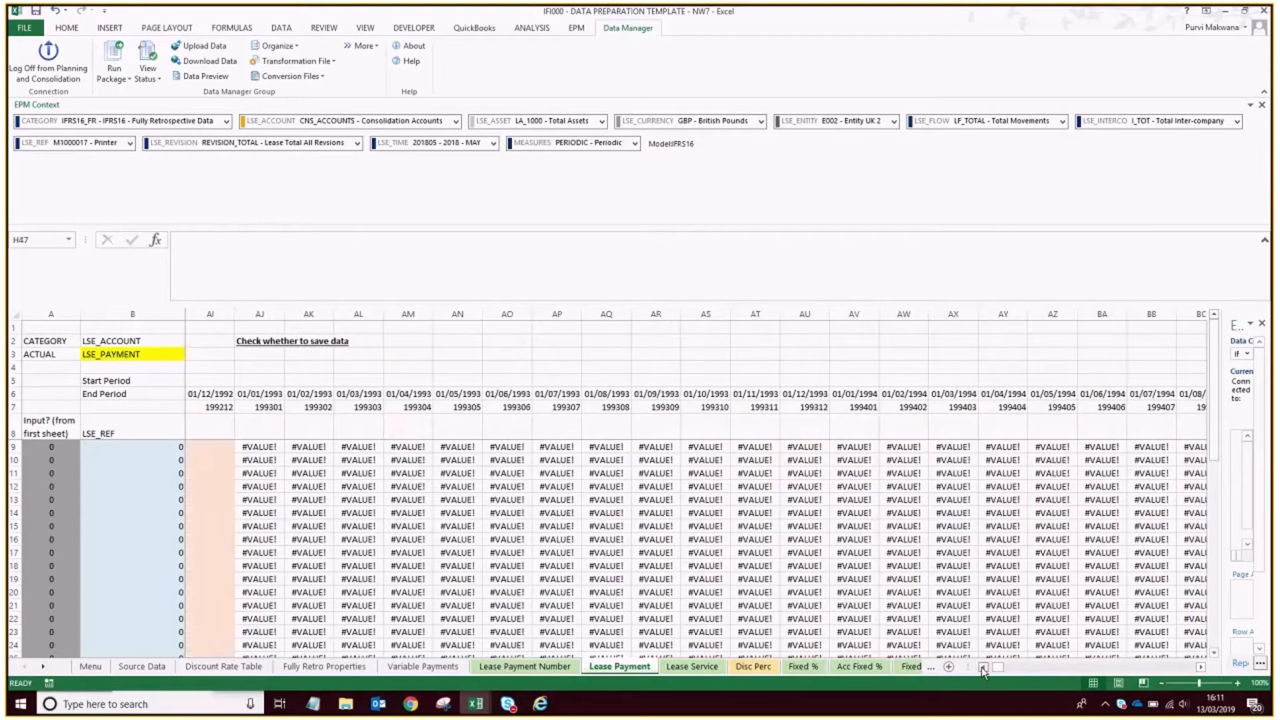
left_click(983, 667)
left_click(983, 668)
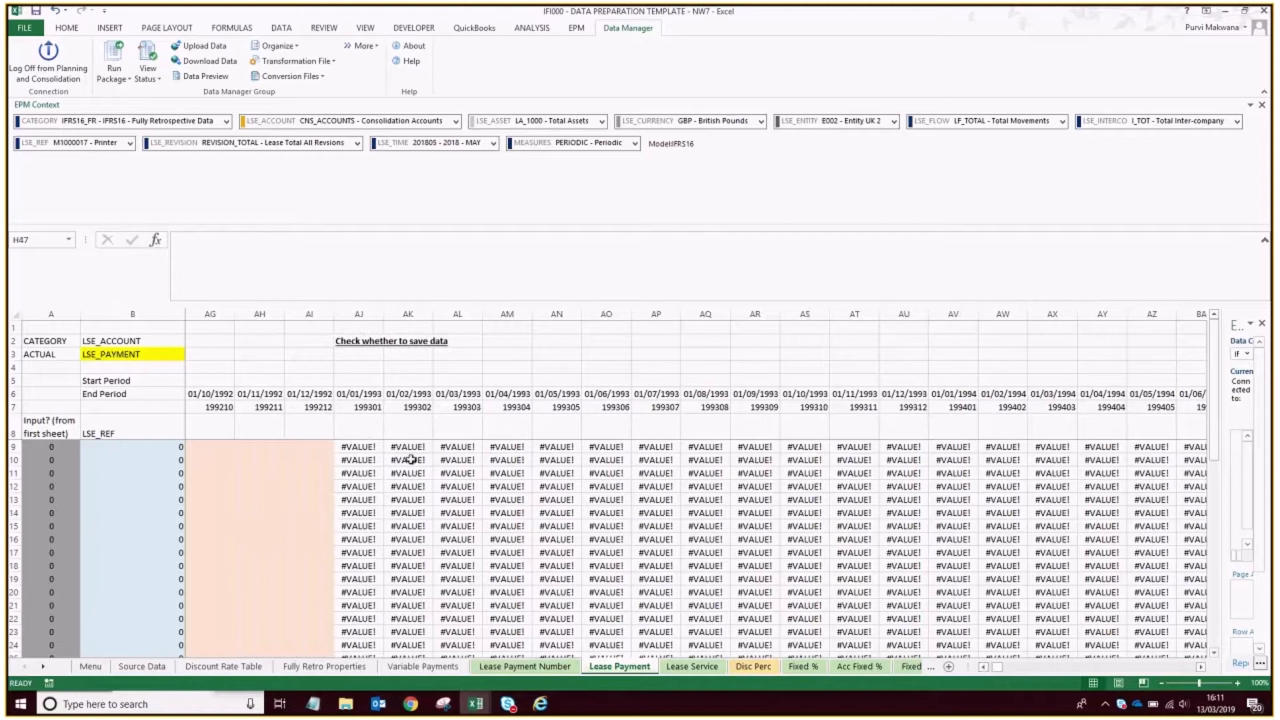
left_click(983, 667)
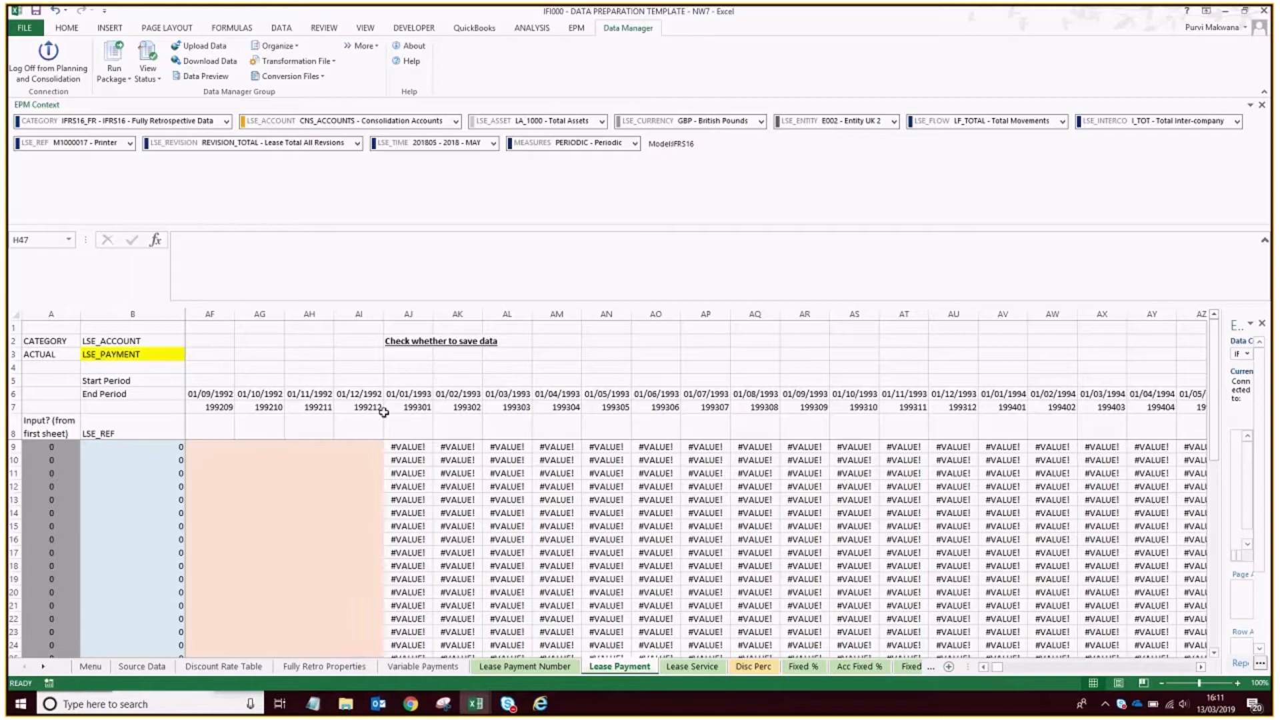
left_click_drag(372, 313, 206, 296)
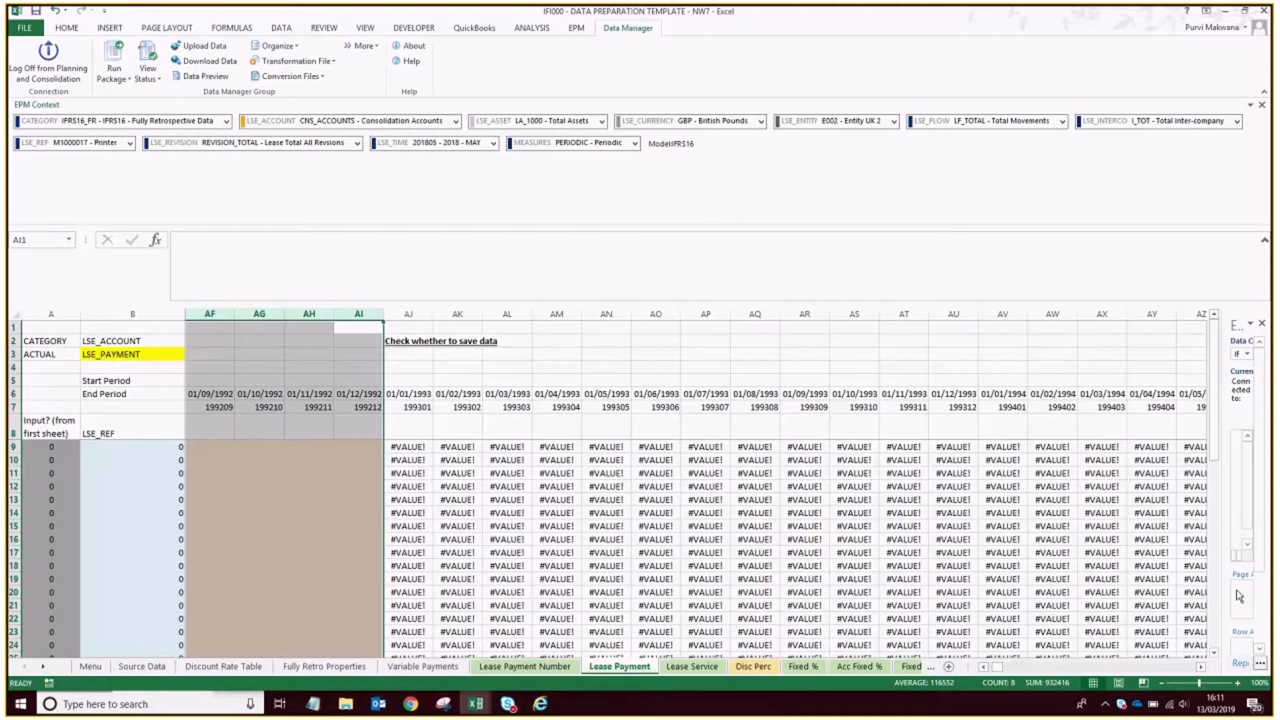
Inspect the end of the save-check block and the start of "Data to Save", highlighting the blank columns VP and VQ between them.
left_click(1199, 667)
left_click(1190, 670)
left_click(1186, 668)
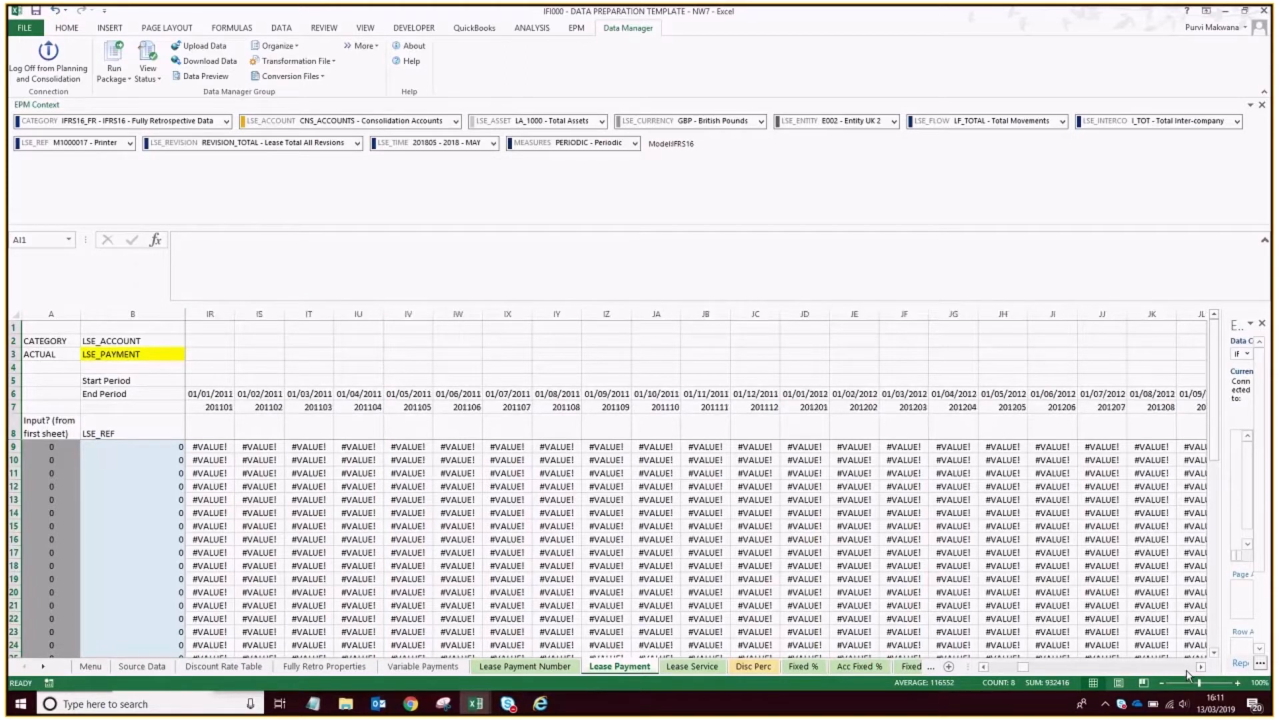
left_click(1188, 670)
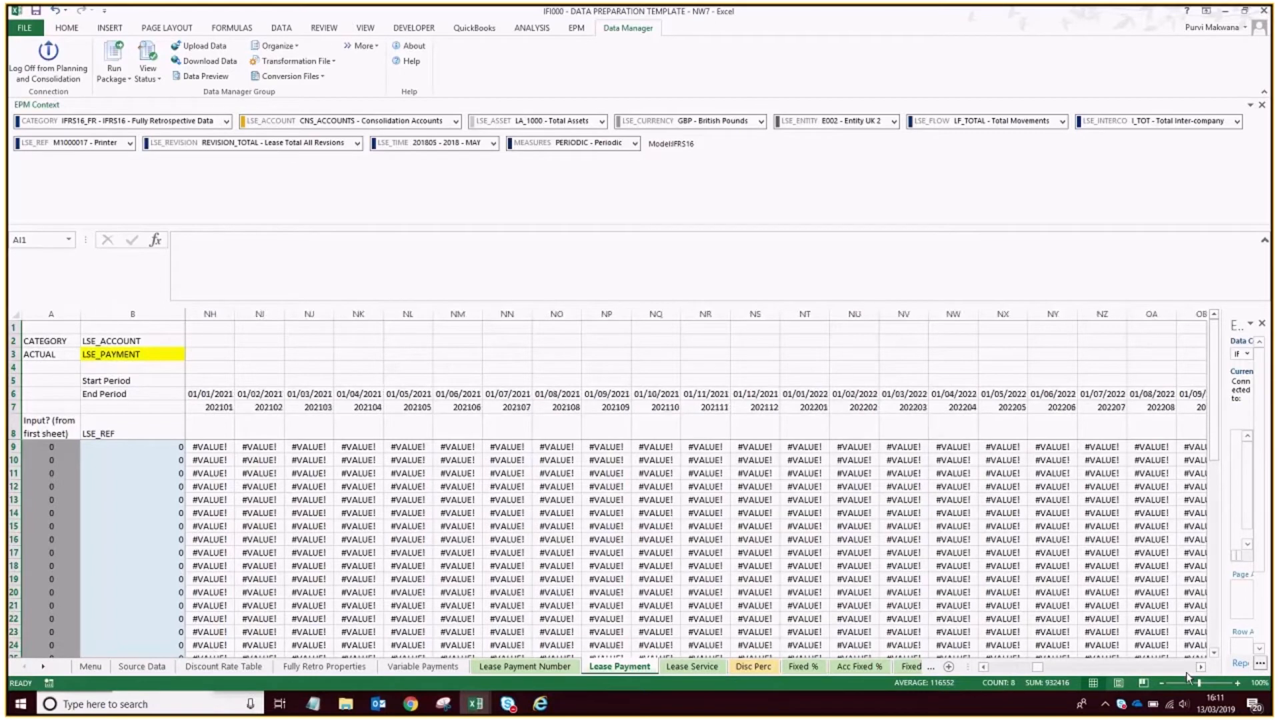
mouse_move(1036, 667)
left_mouse_down()
mouse_move(1074, 668)
mouse_move(1061, 668)
left_mouse_up()
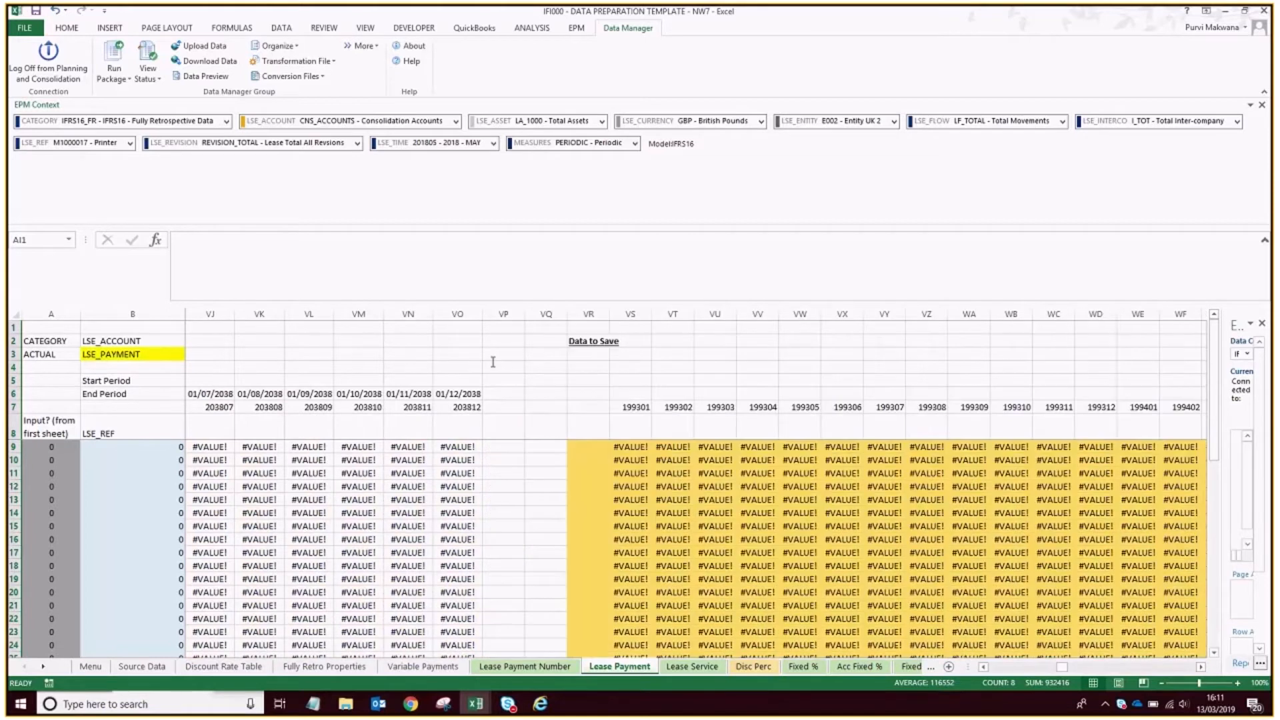
left_click_drag(503, 313, 546, 314)
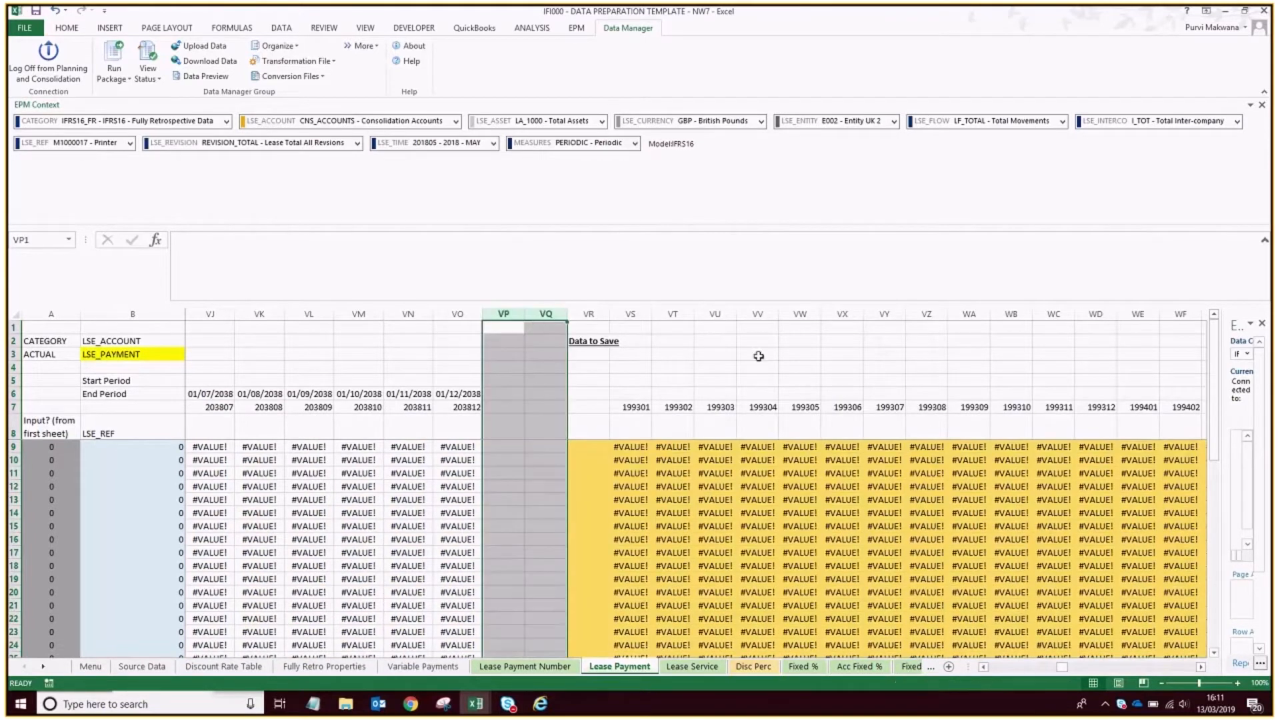
left_click(707, 368)
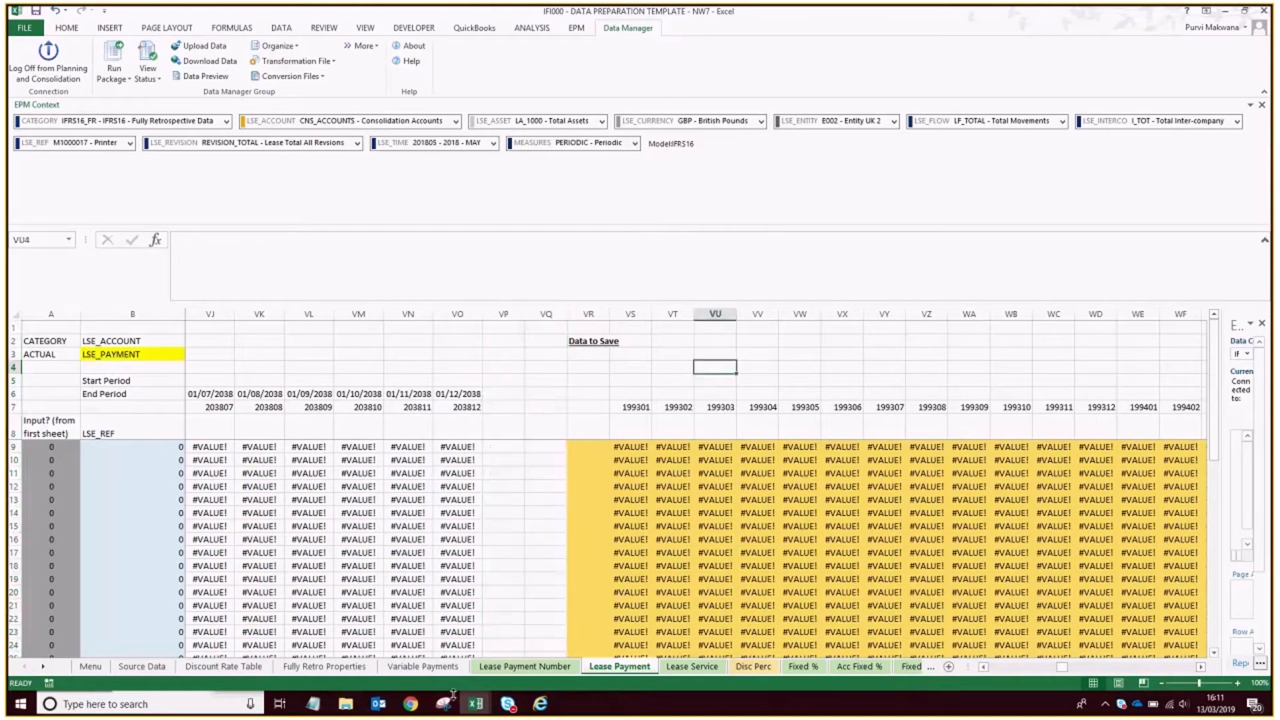
Examine the Lease Payment sheet's column blocks, from the lease attributes through the save check and "Data to Save" to the green block.
left_click_drag(1062, 668, 993, 667)
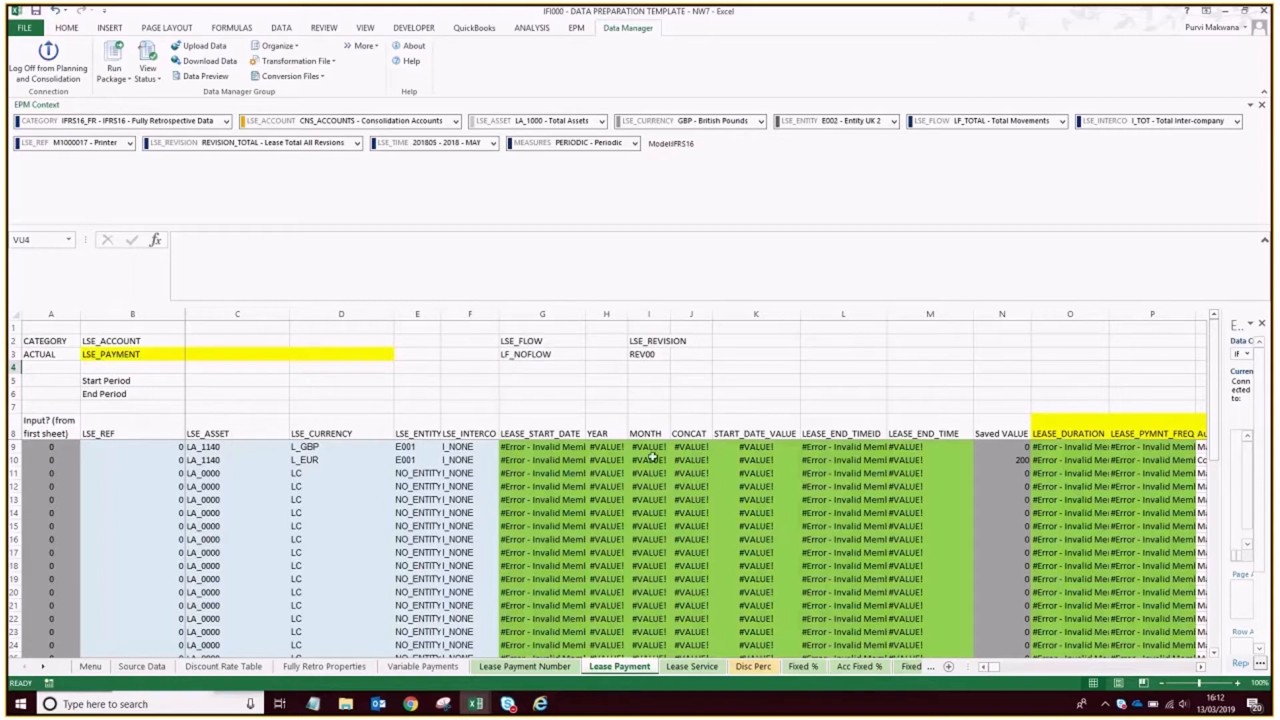
left_click(1200, 666)
left_click(1200, 667)
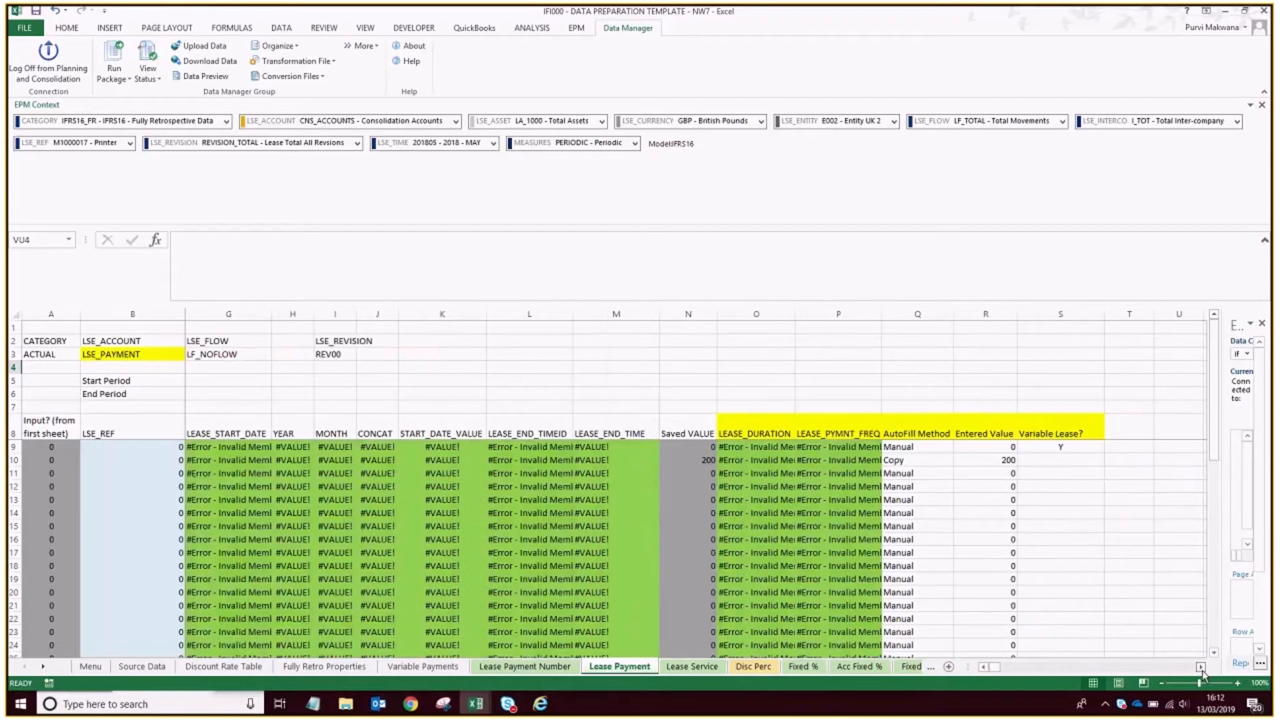
left_click(1200, 667)
left_click(1201, 667)
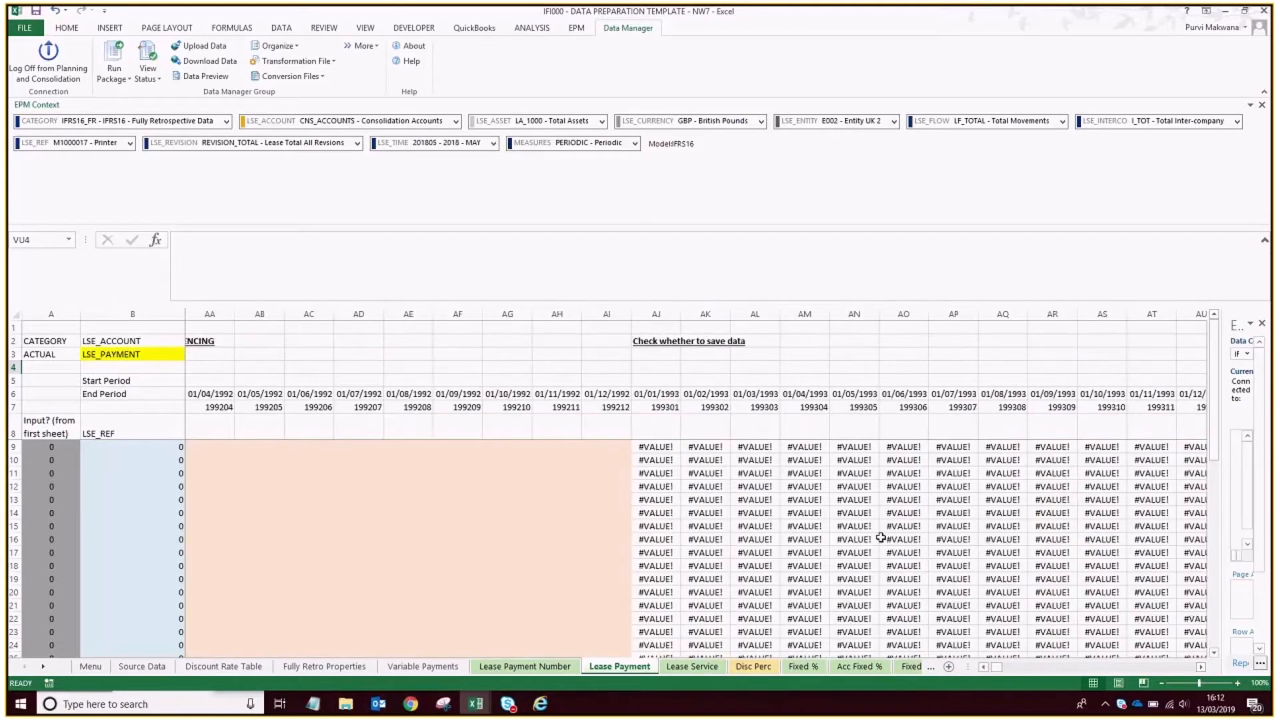
left_click(1201, 667)
left_click(1200, 667)
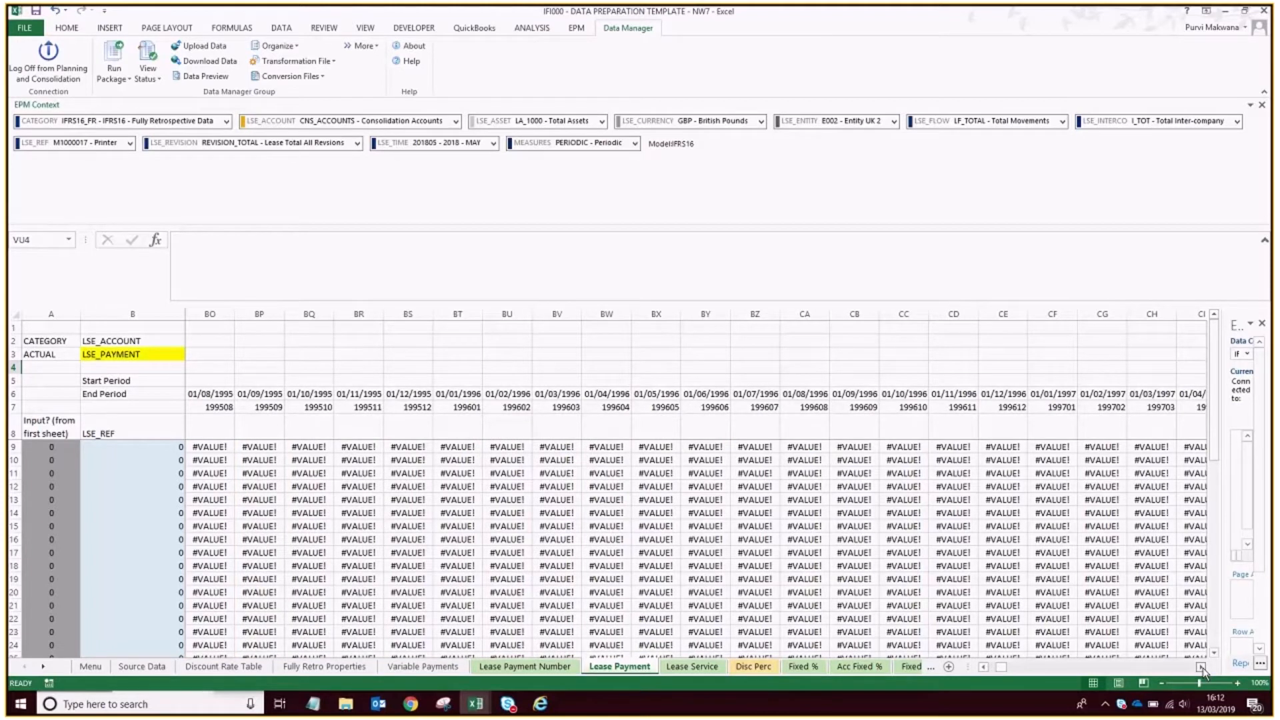
left_click_drag(1186, 672, 1068, 672)
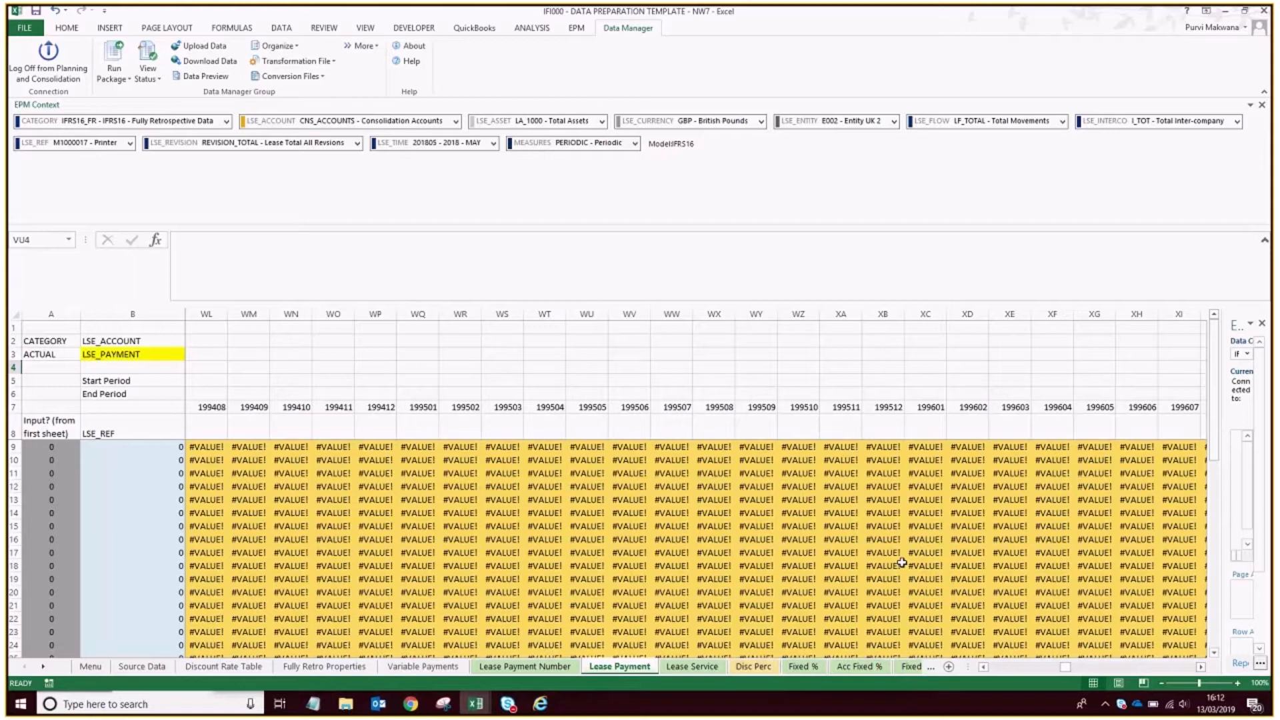
left_click_drag(1068, 667, 1160, 671)
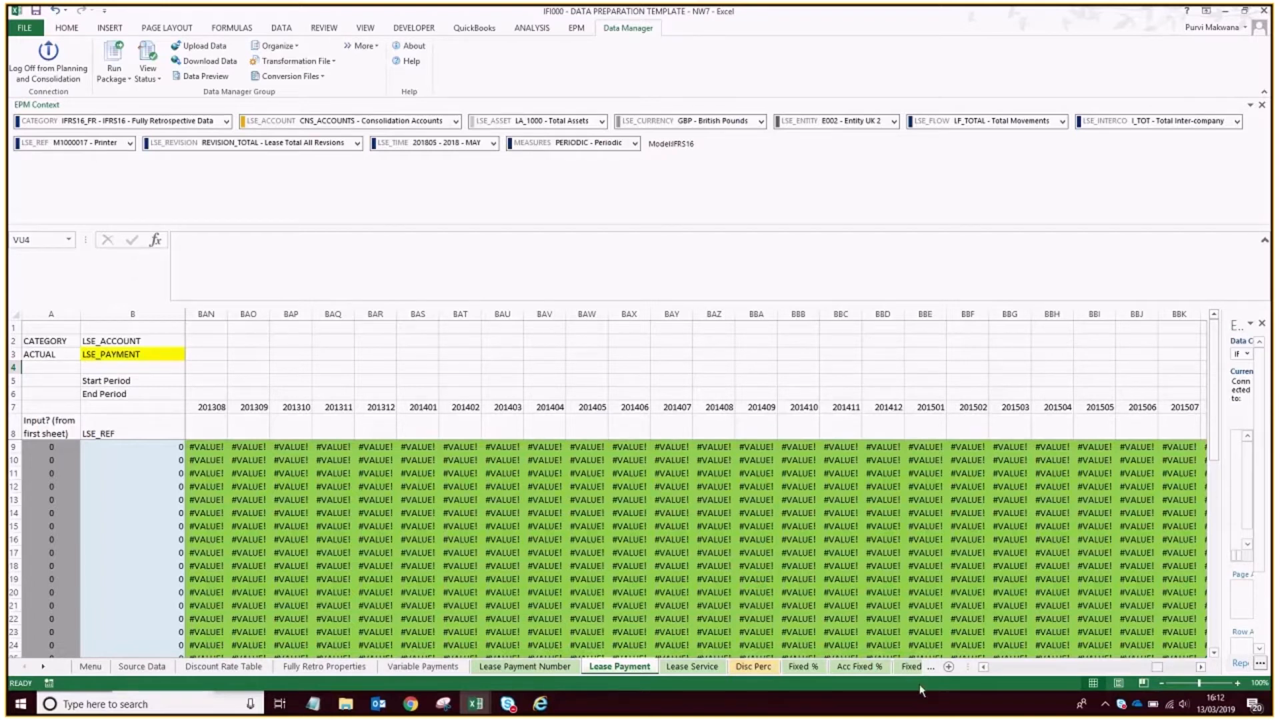
left_click_drag(1156, 667, 920, 690)
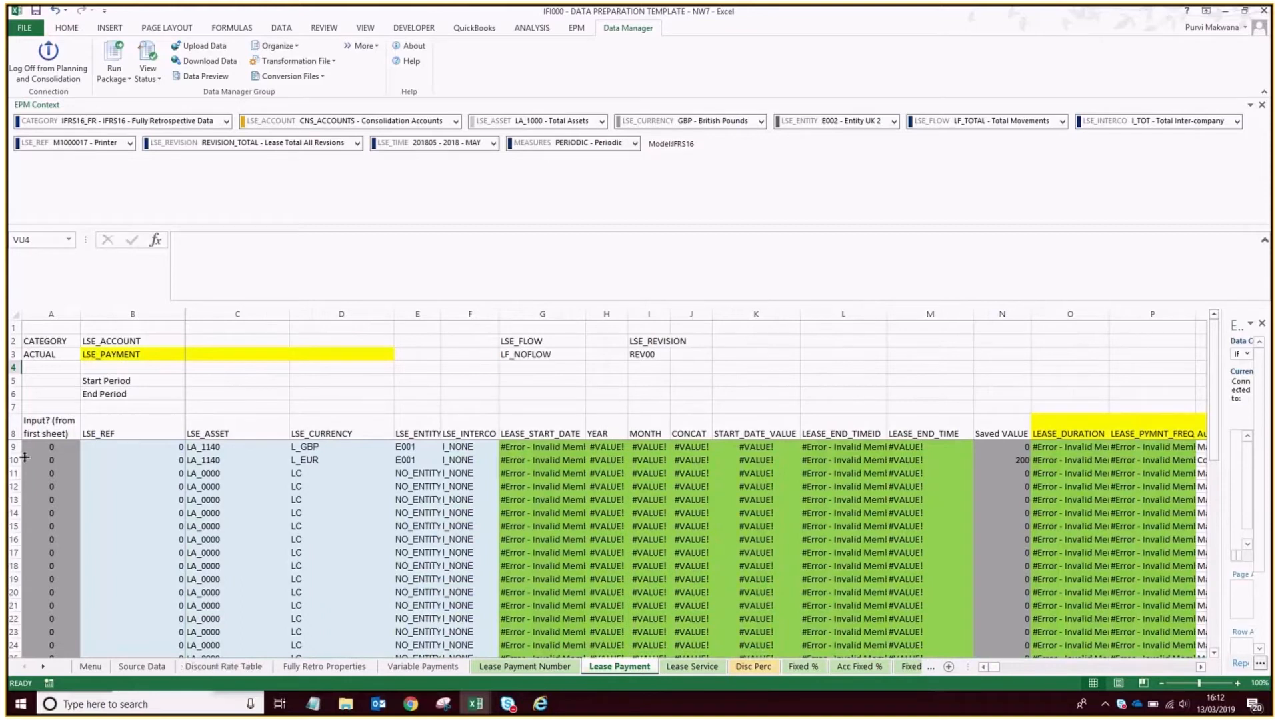
Review Vehicle 1's lease details in the Source Data sheet, highlighting its Lease Payment and Lease Payment Point cells.
left_click(138, 667)
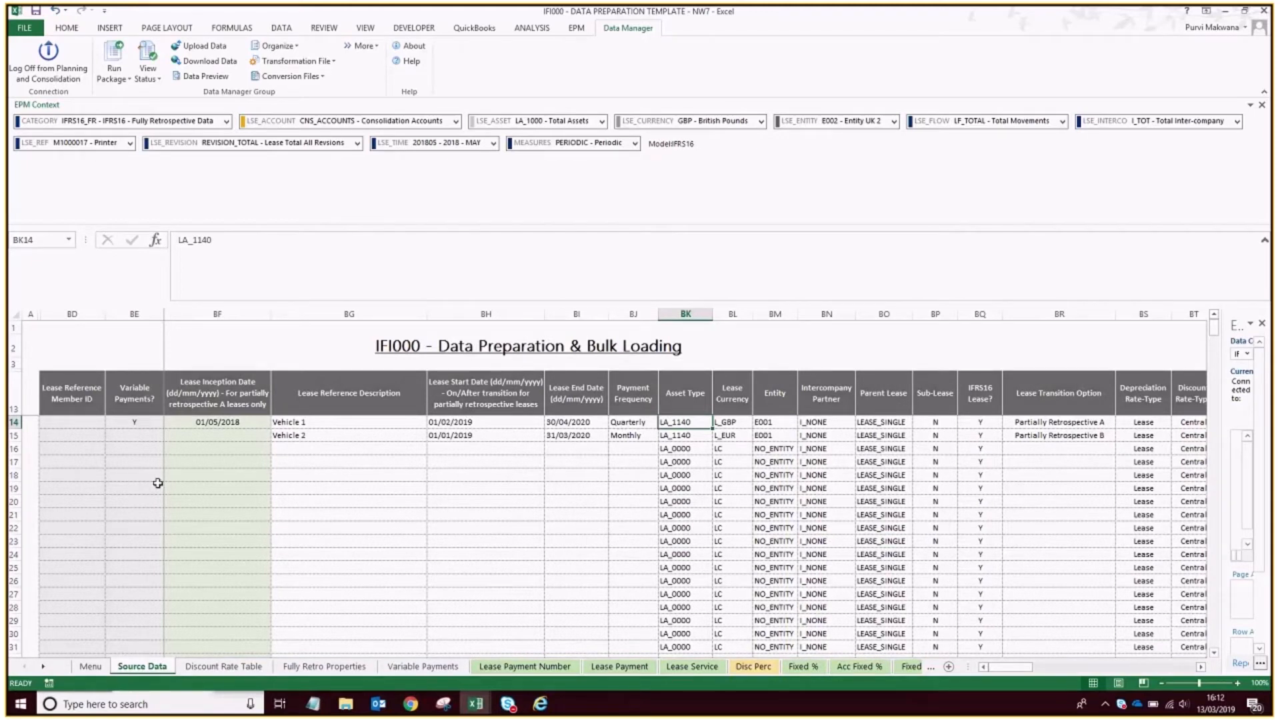
left_click(421, 426)
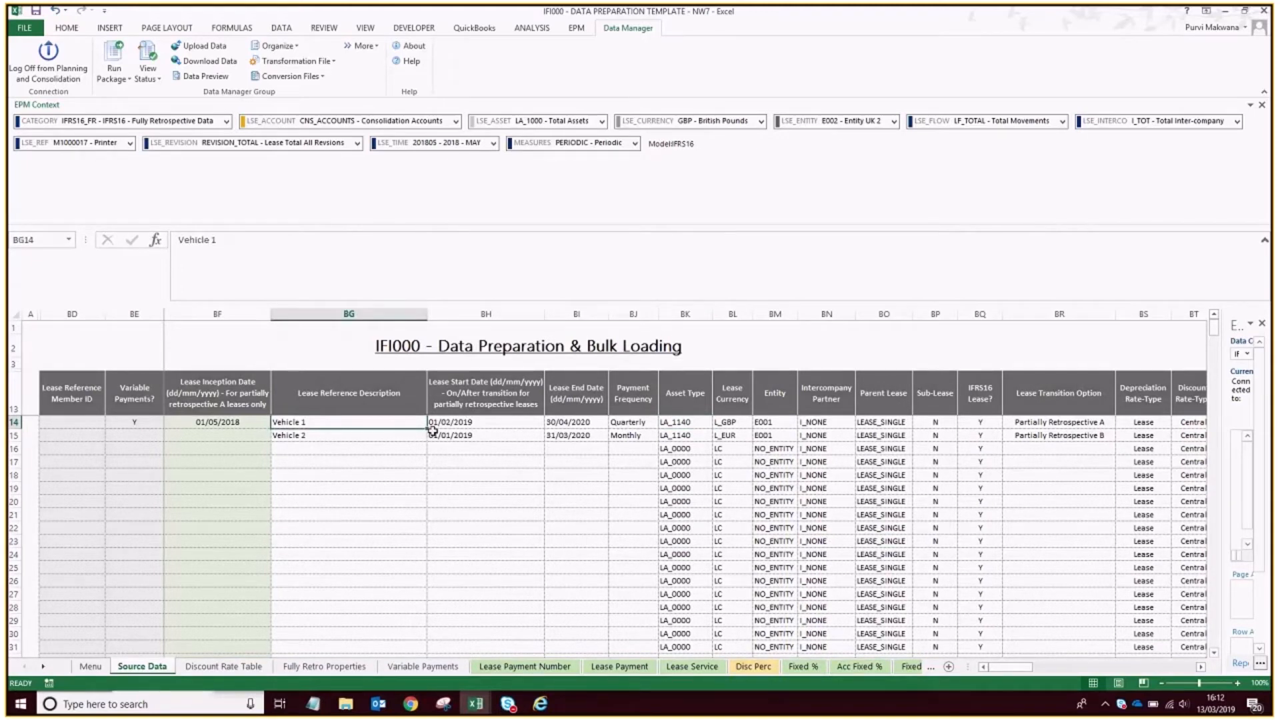
left_click(1200, 668)
left_click(1200, 667)
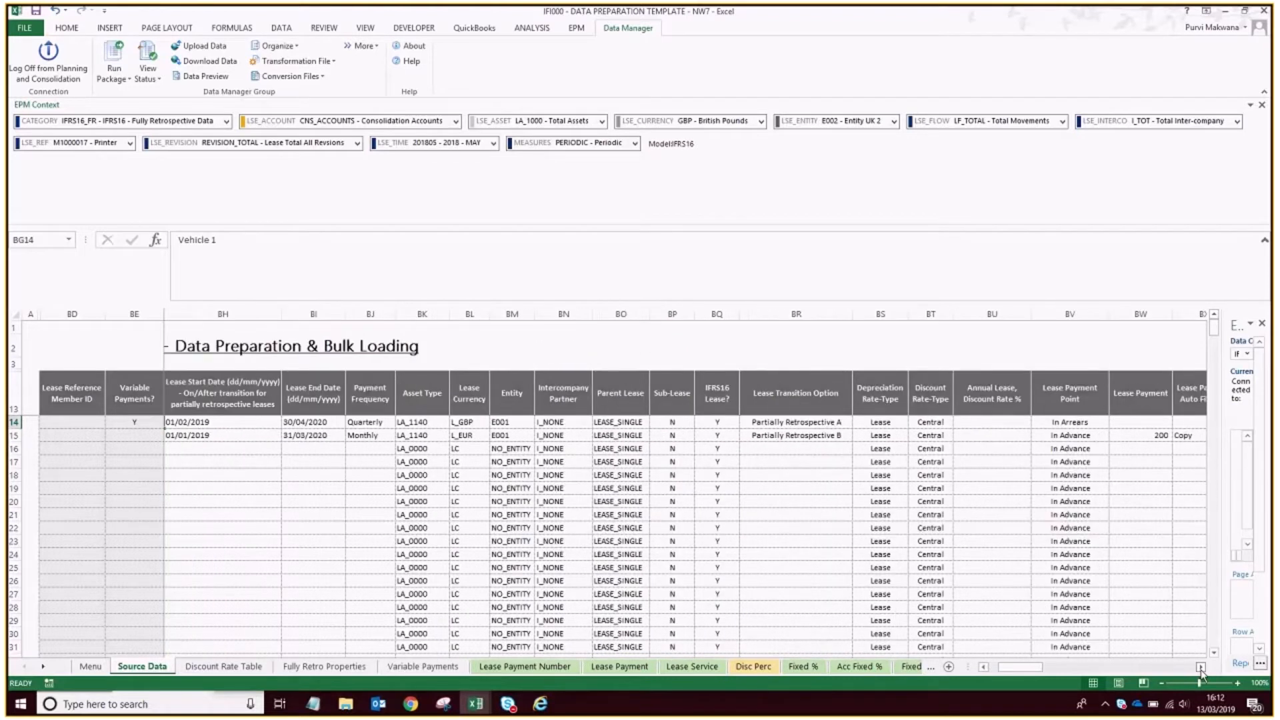
left_click(1200, 667)
left_click(1200, 667)
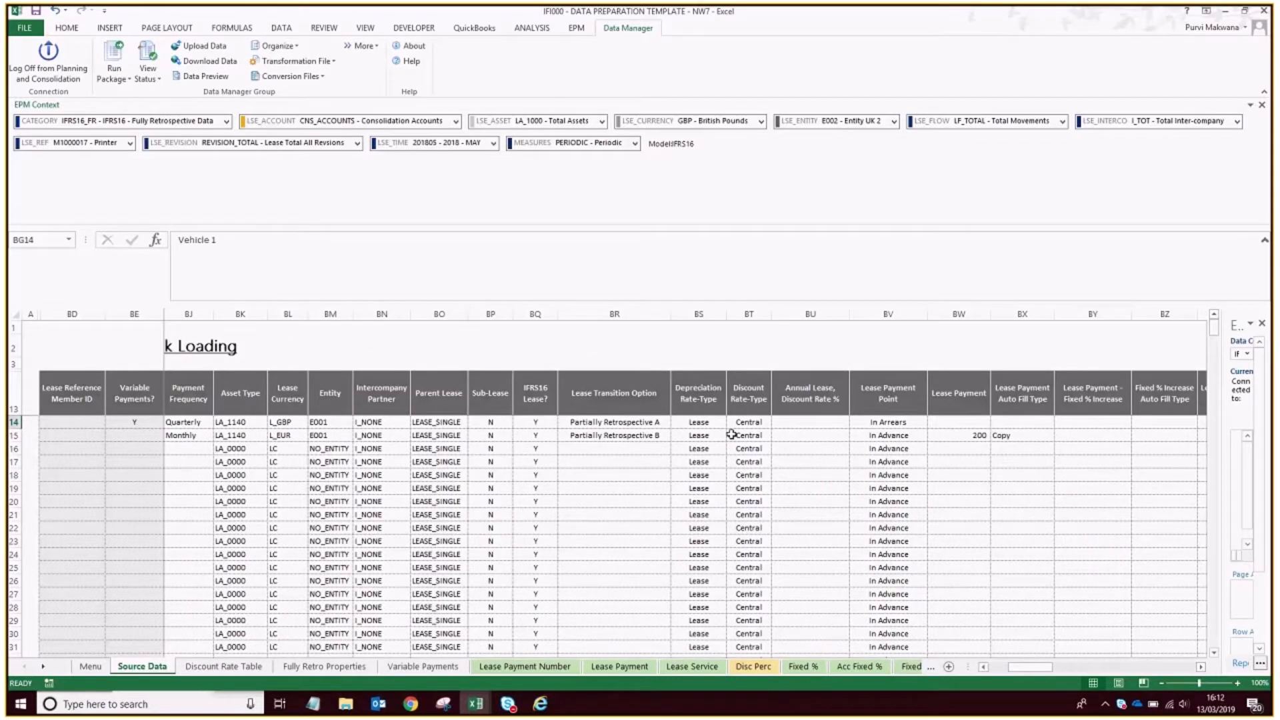
left_click(976, 422)
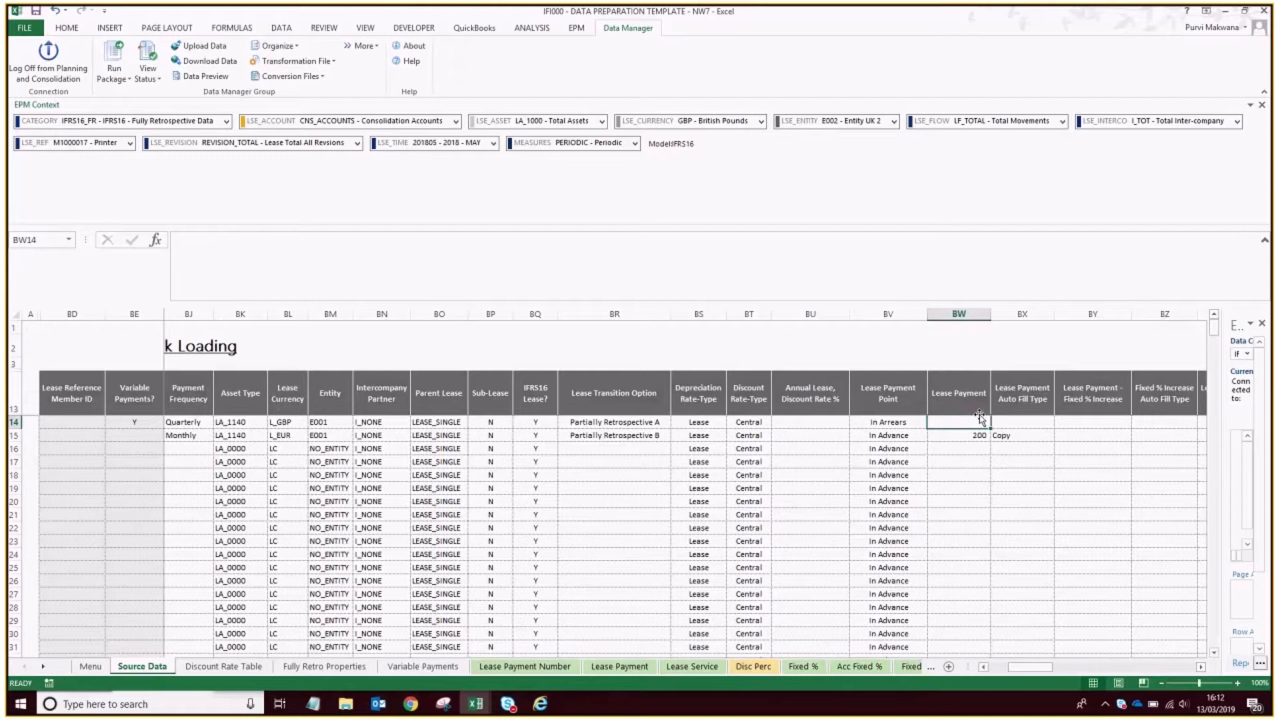
left_click(451, 674)
left_click(912, 422)
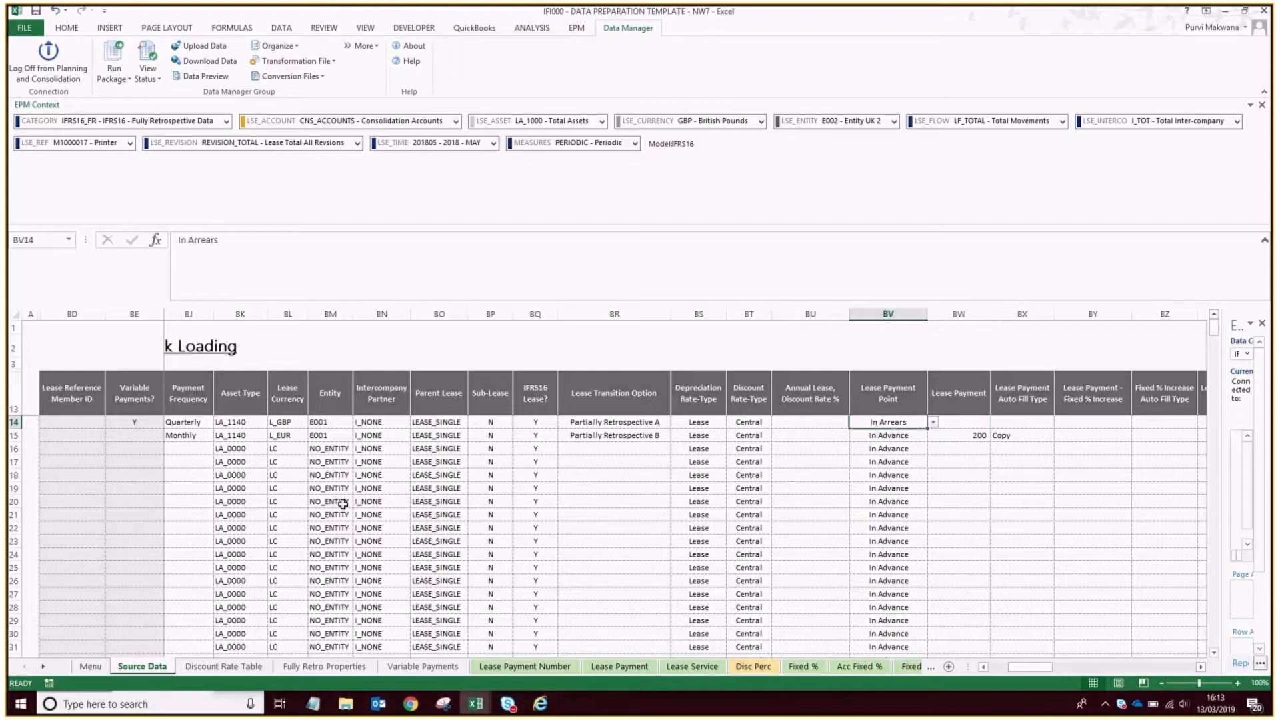
Check row 9's payments for 201805 and 201808 in Variable Payments, and return to the first lease columns of Source Data.
left_click(418, 668)
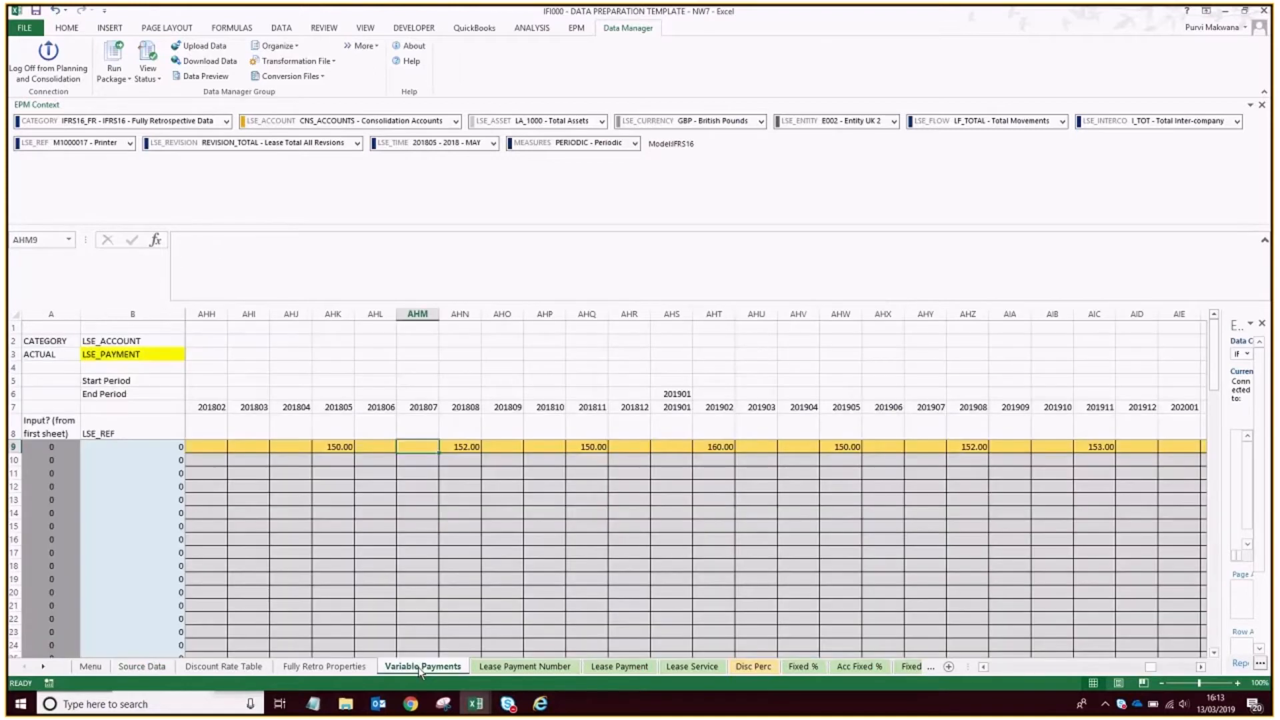
left_click(340, 447)
left_click(468, 447)
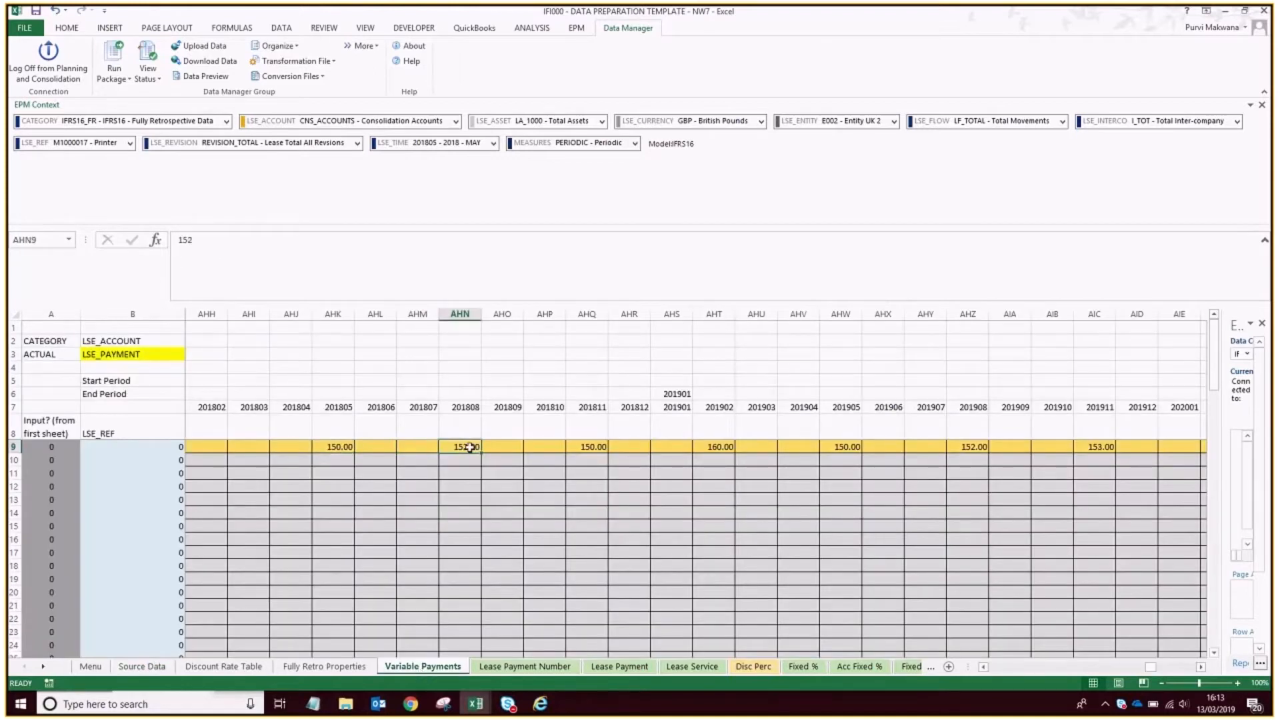
left_click(91, 666)
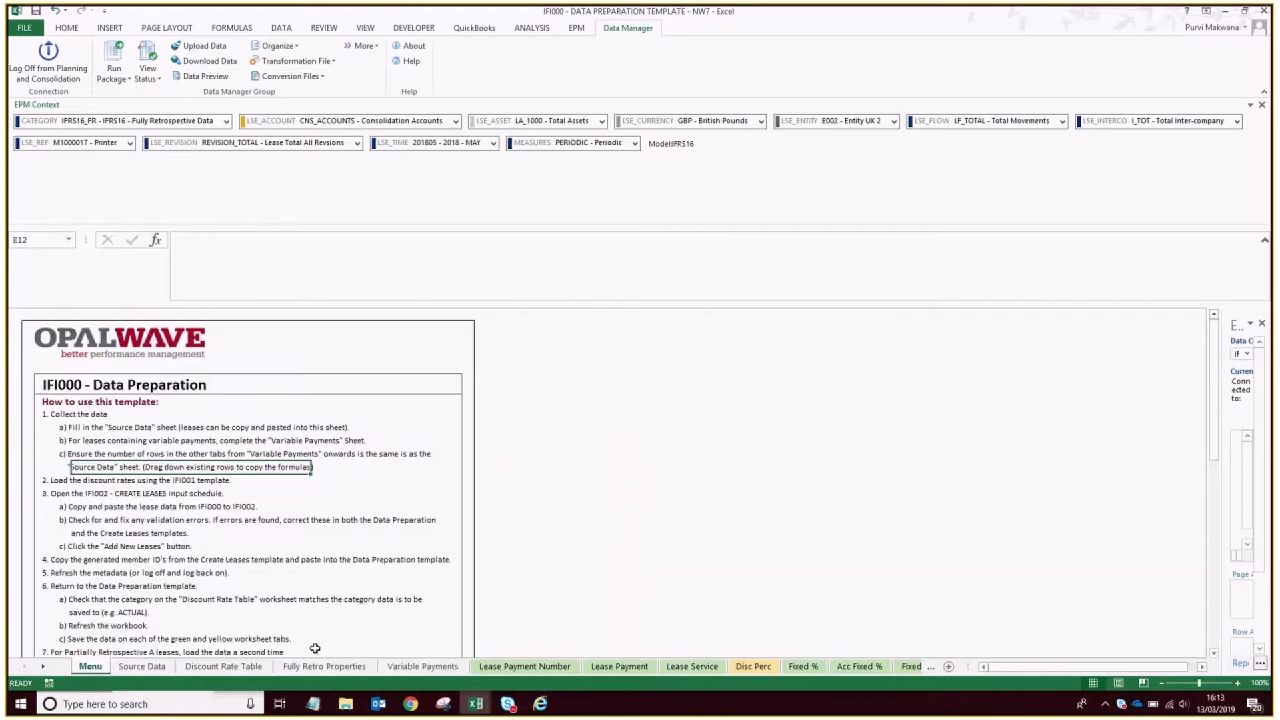
left_click(128, 667)
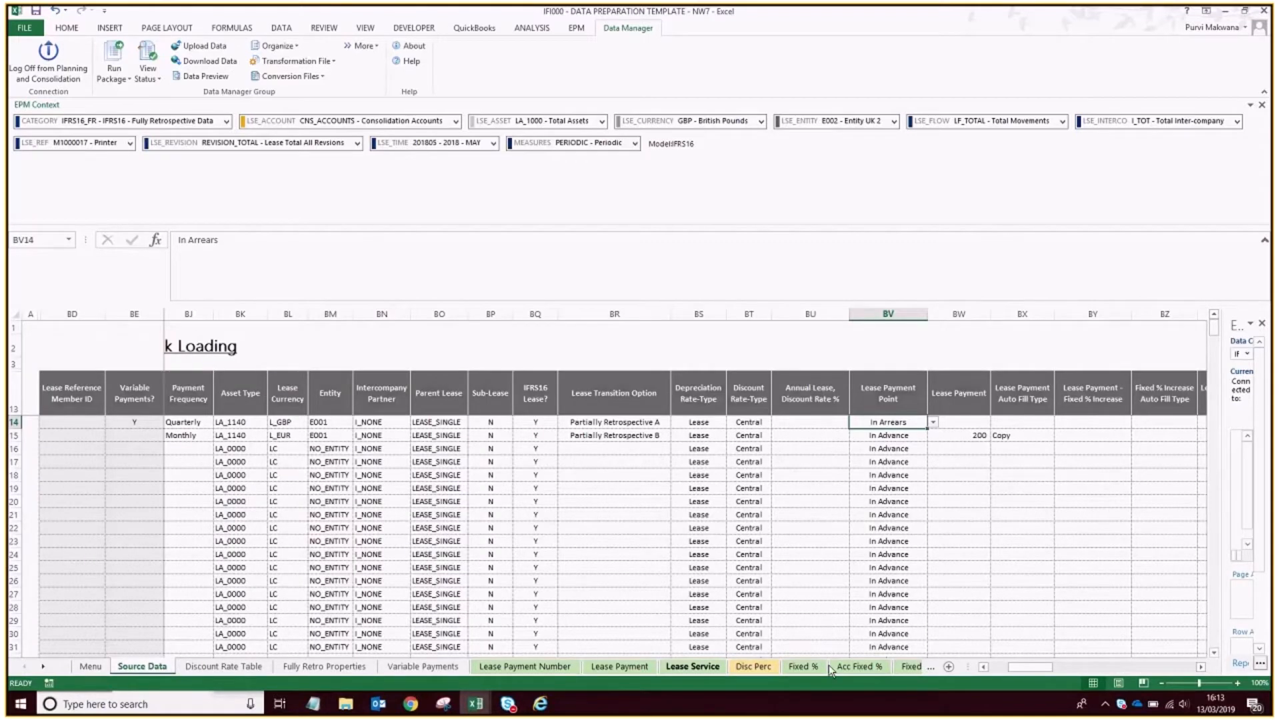
left_click(998, 667)
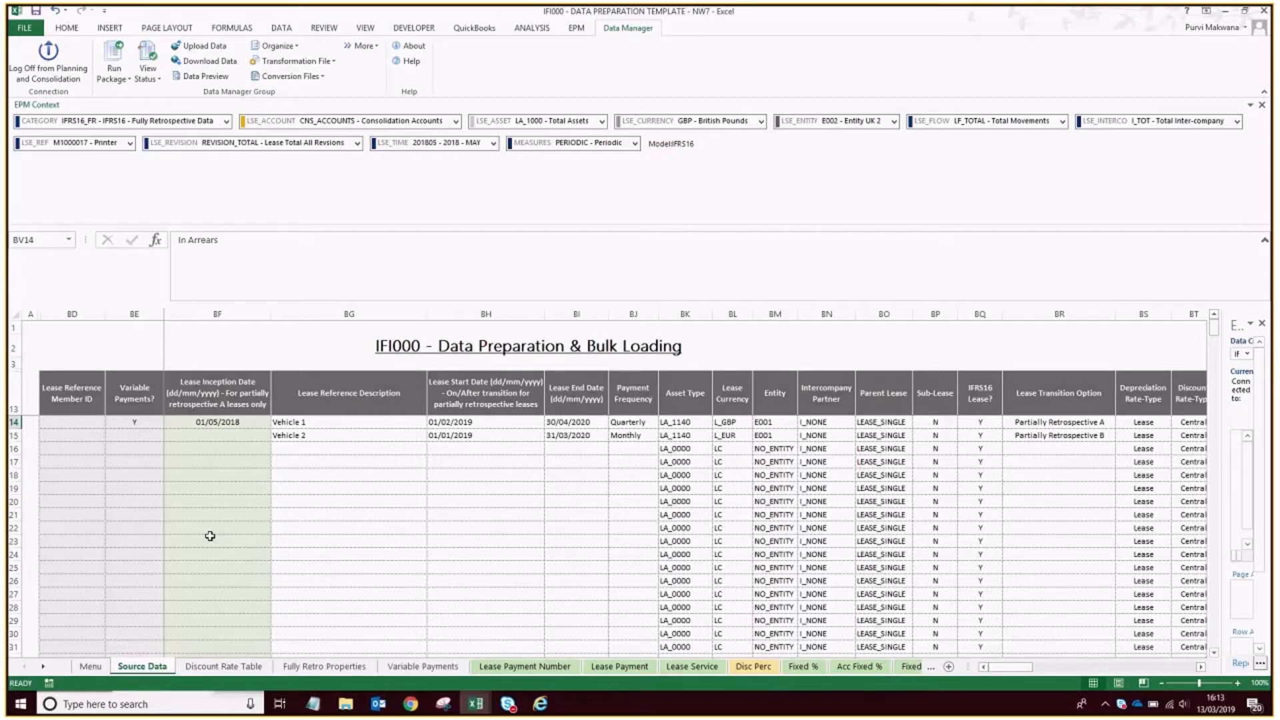
Open the IFI002 - Create Leases template from the server's input schedules folder.
left_click(577, 29)
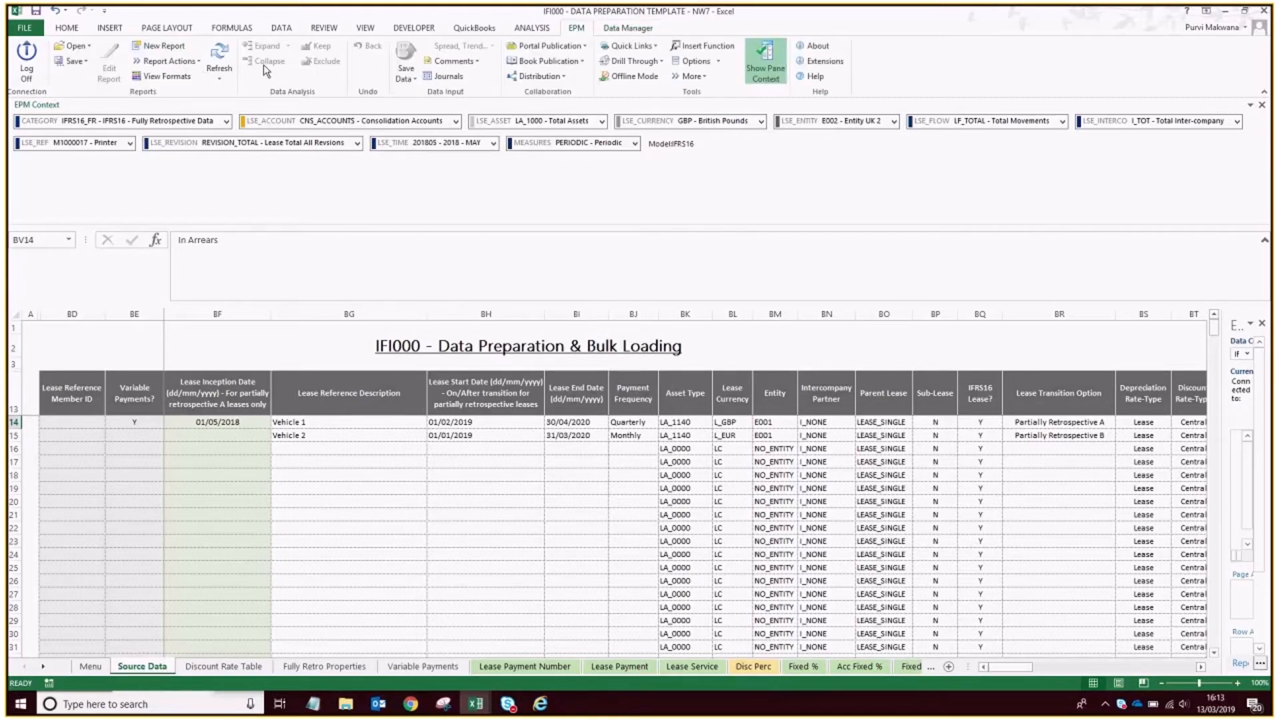
left_click(73, 45)
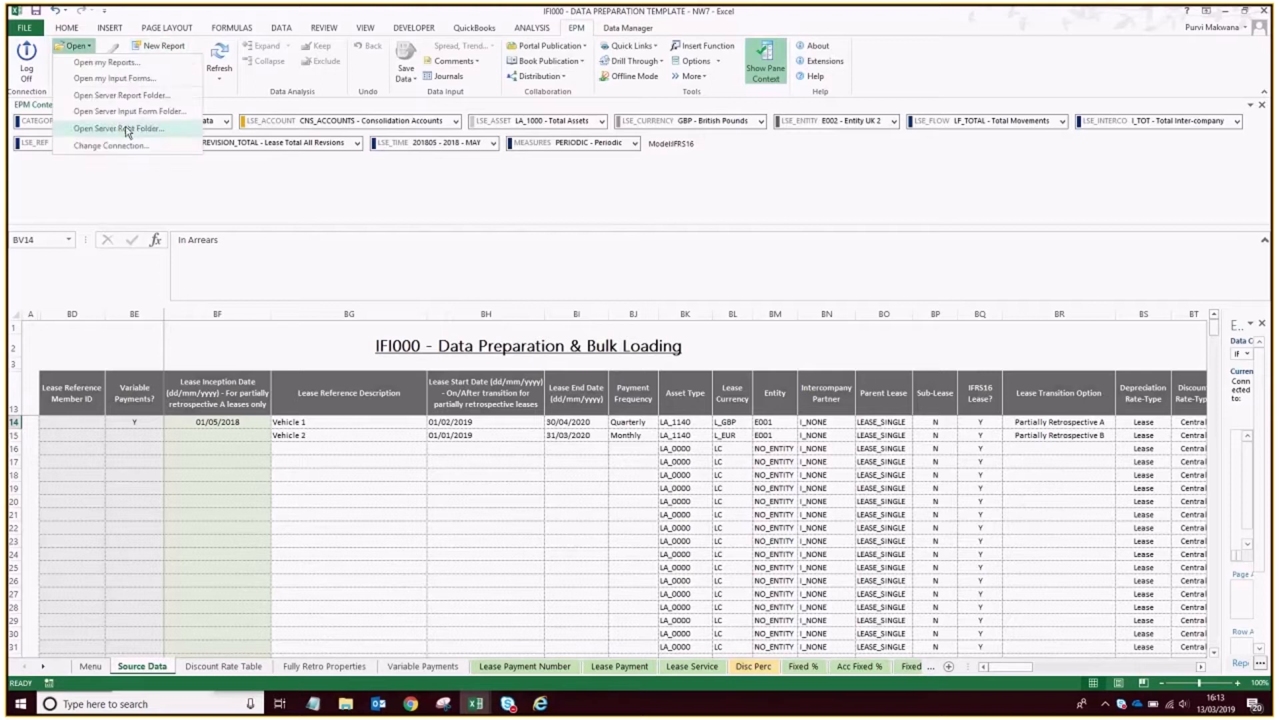
left_click(132, 111)
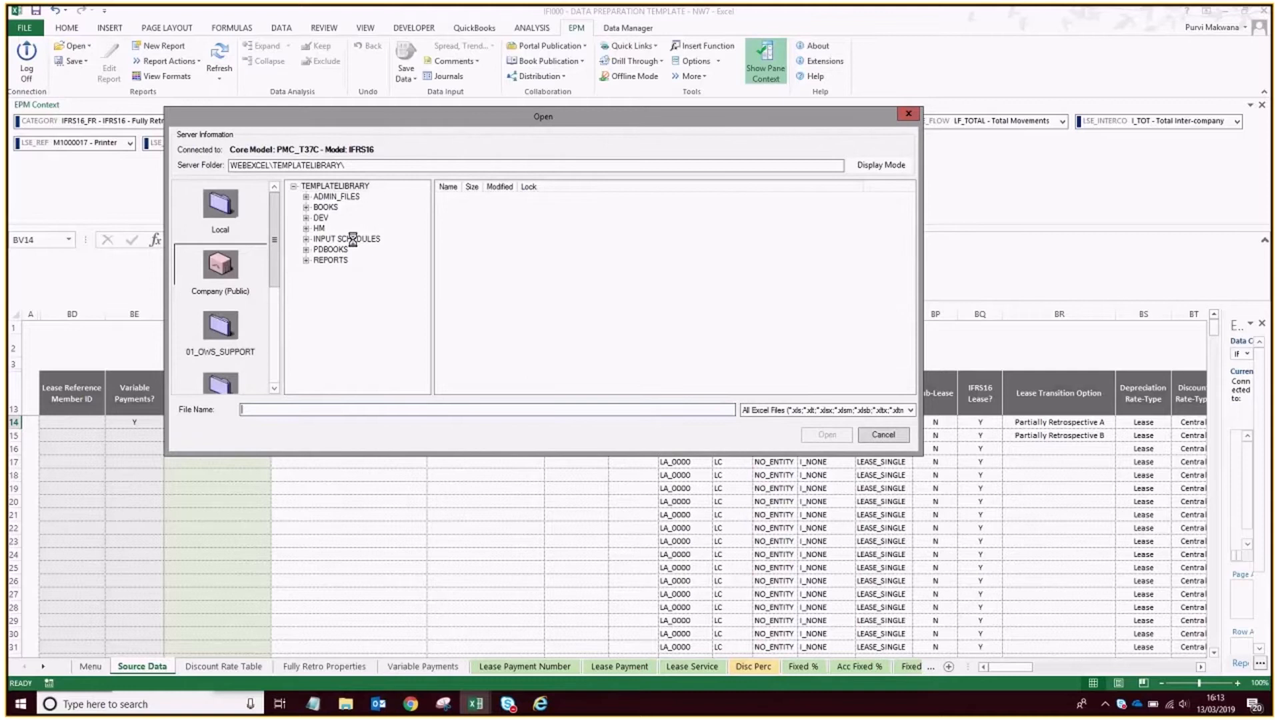
left_click(344, 239)
double_click(513, 211)
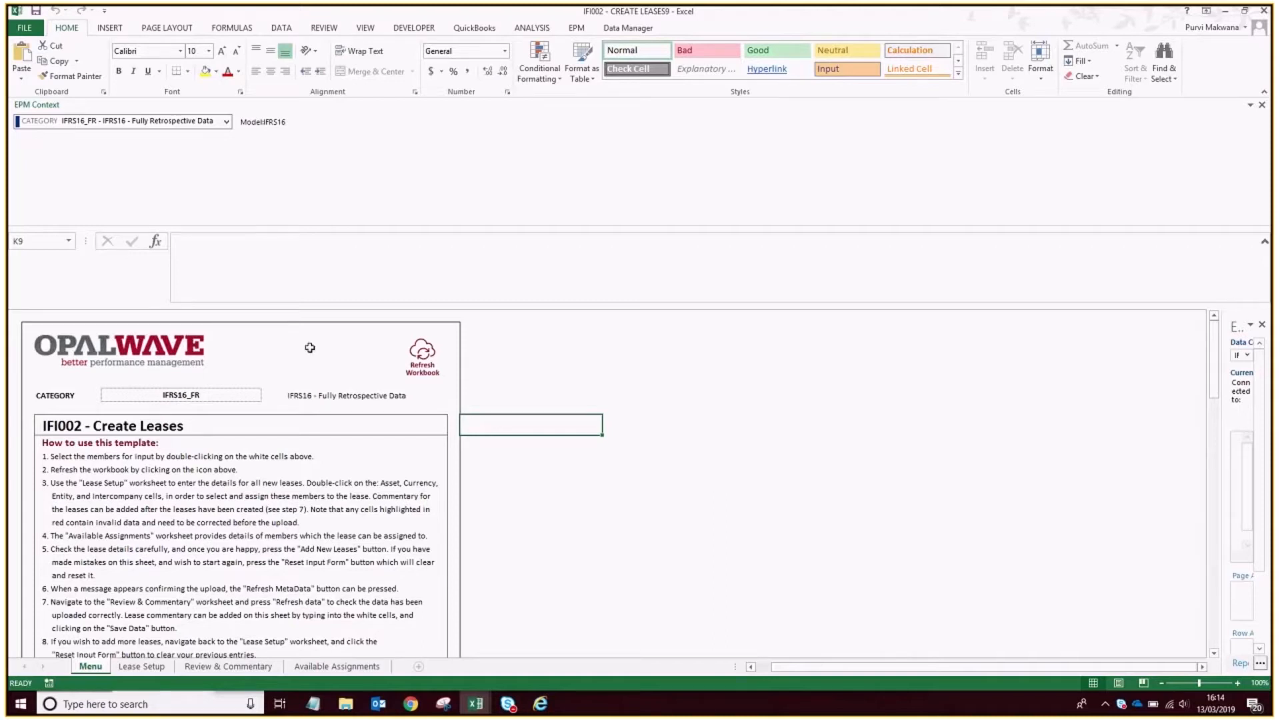
Set the category of the Create Leases template to ACTUAL - Actual.
left_click(208, 394)
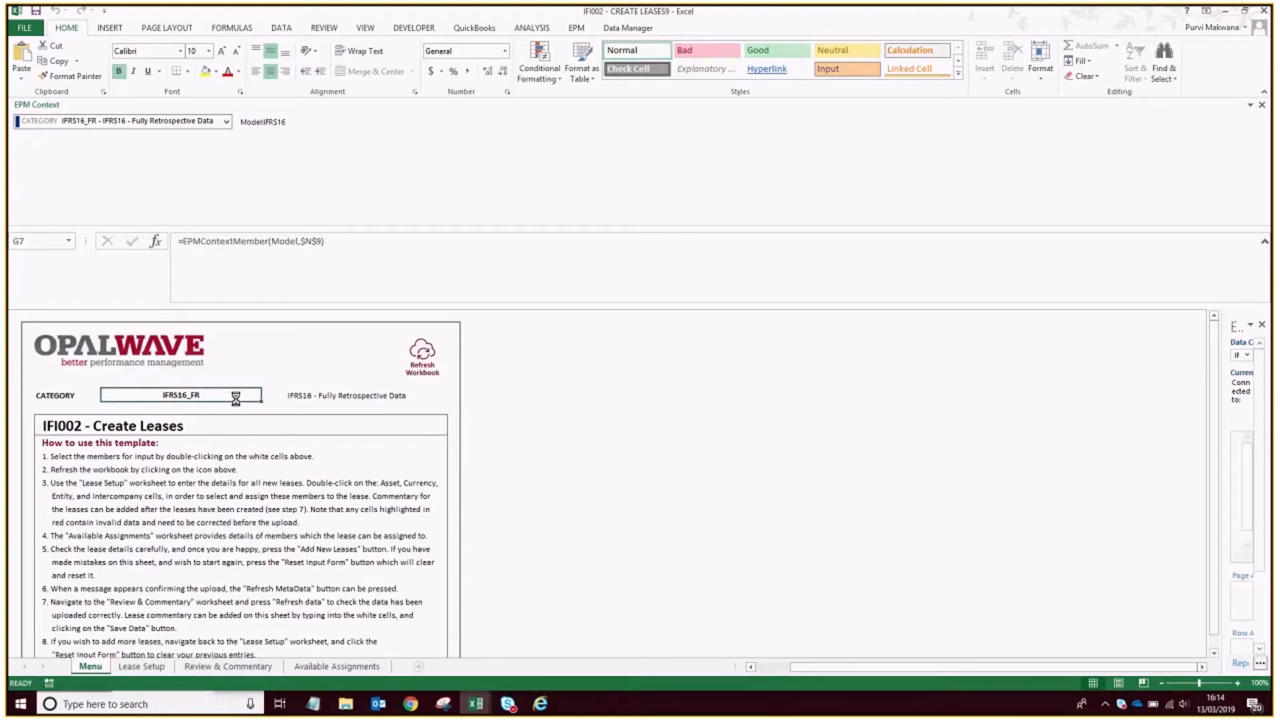
left_click(460, 173)
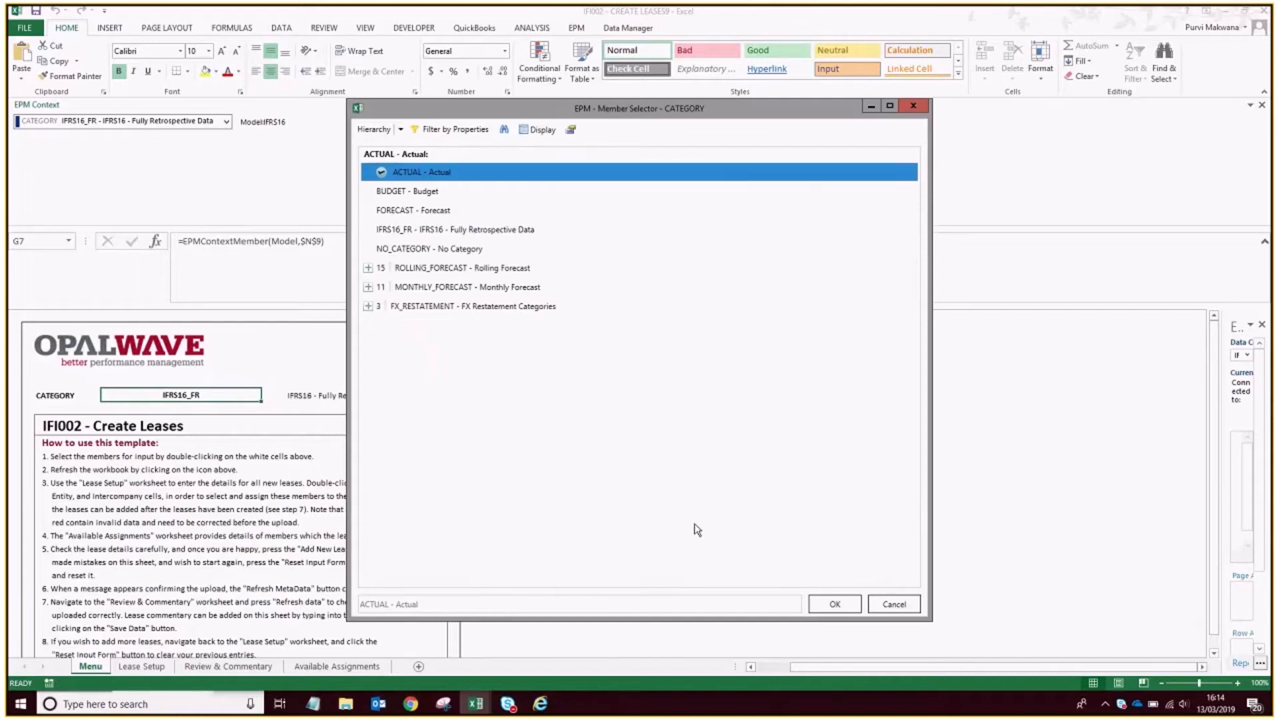
left_click(834, 602)
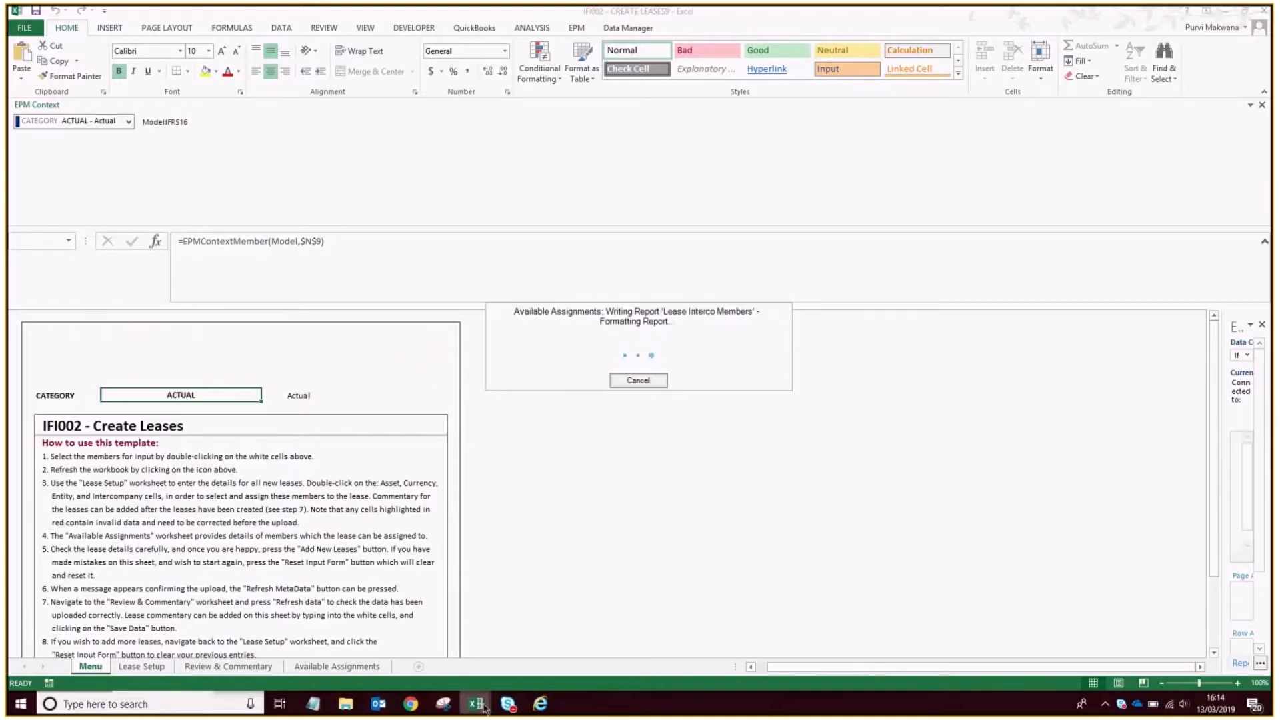
Review the category options in the IFI001 - Lease Parameters workbook without changing the selection, and return to the IFI000 - Data Preparation workbook.
mouse_move(476, 704)
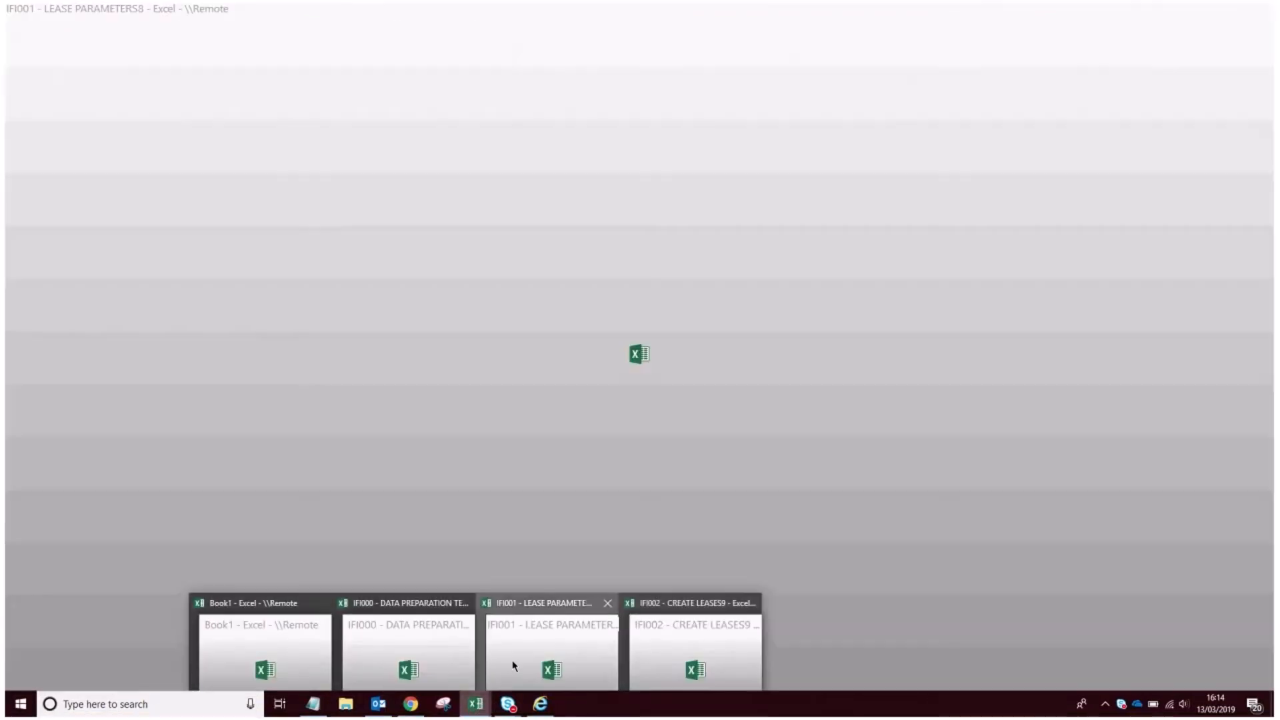
left_click(513, 665)
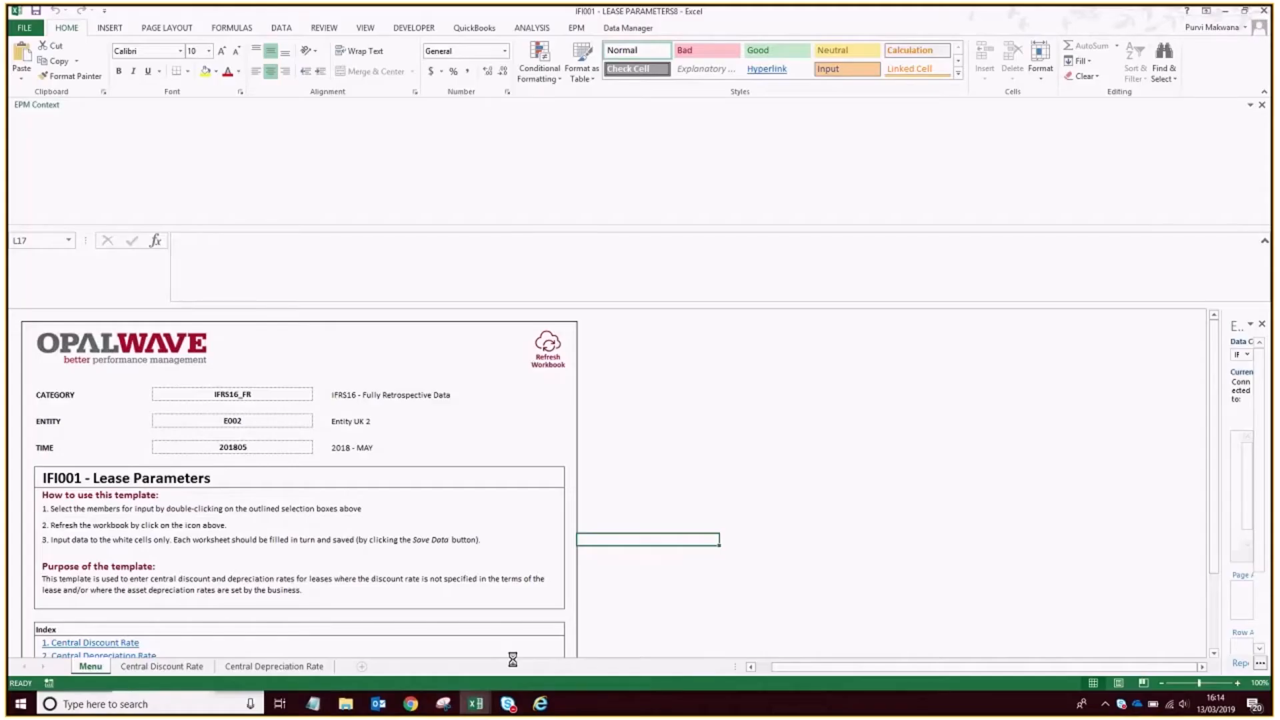
scroll(328, 531, "down", 3)
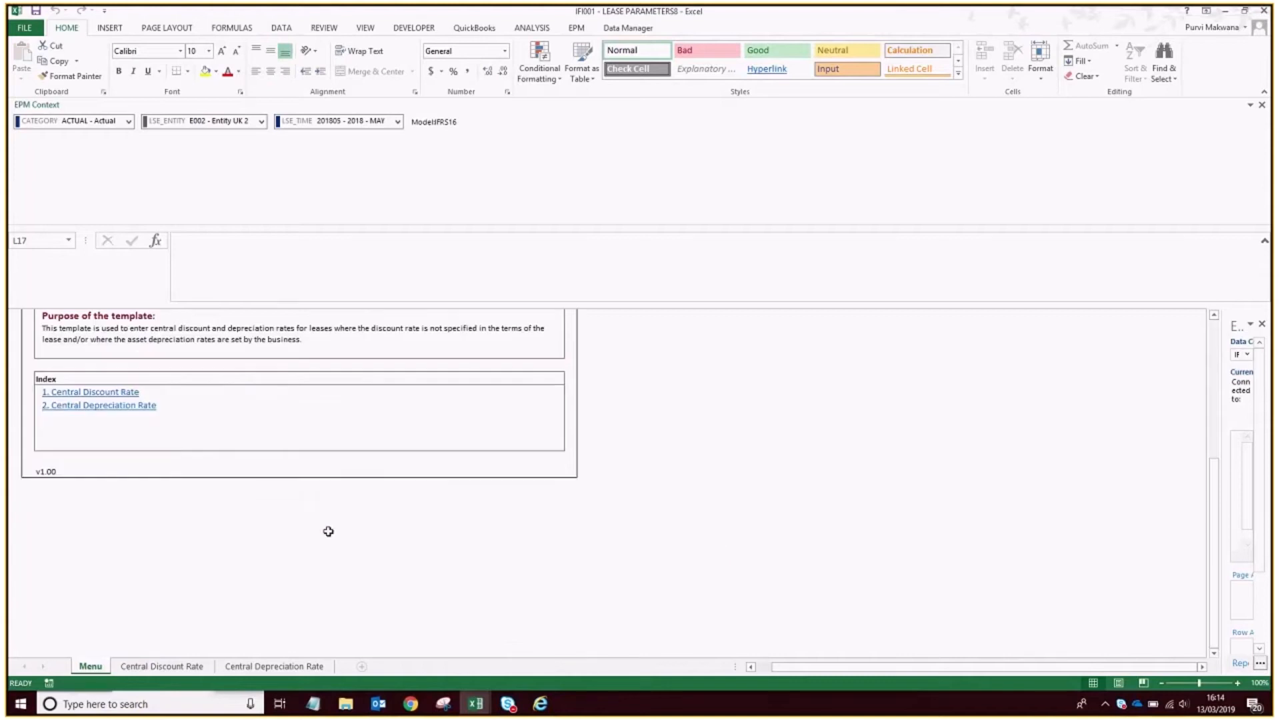
scroll(328, 531, "up", 5)
double_click(278, 396)
left_click(213, 713)
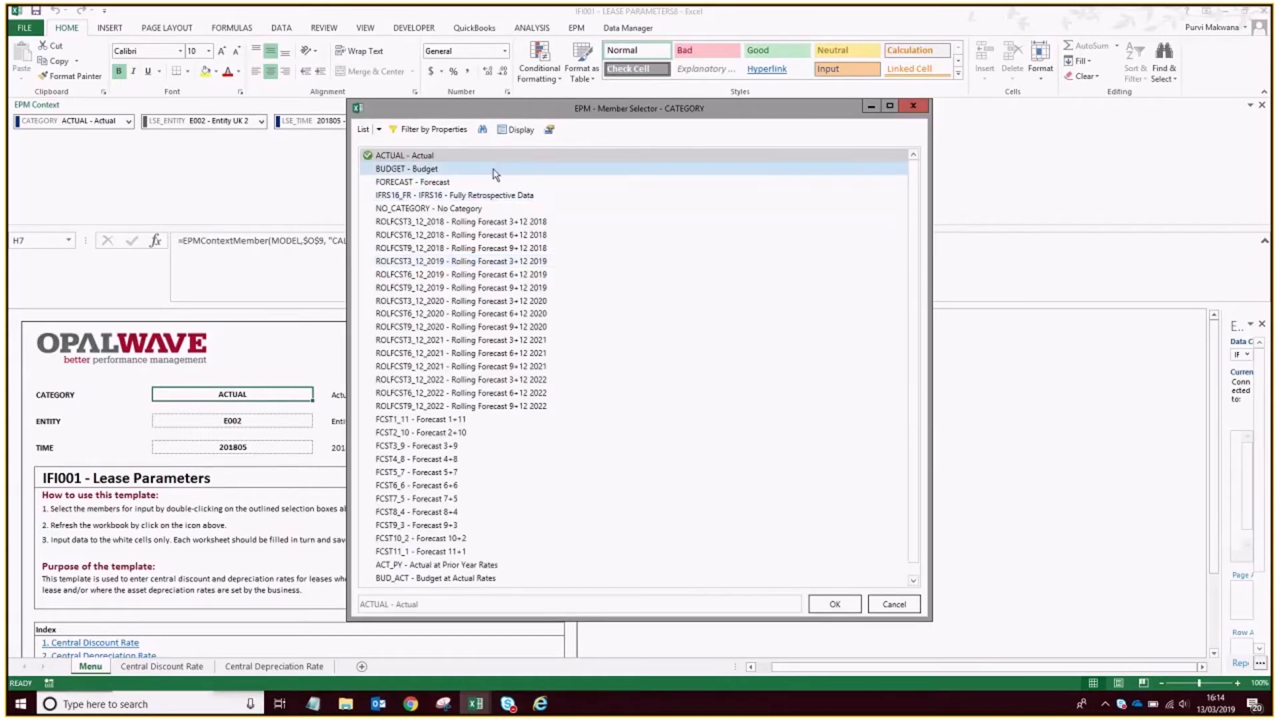
left_click(897, 606)
mouse_move(467, 700)
left_click(418, 657)
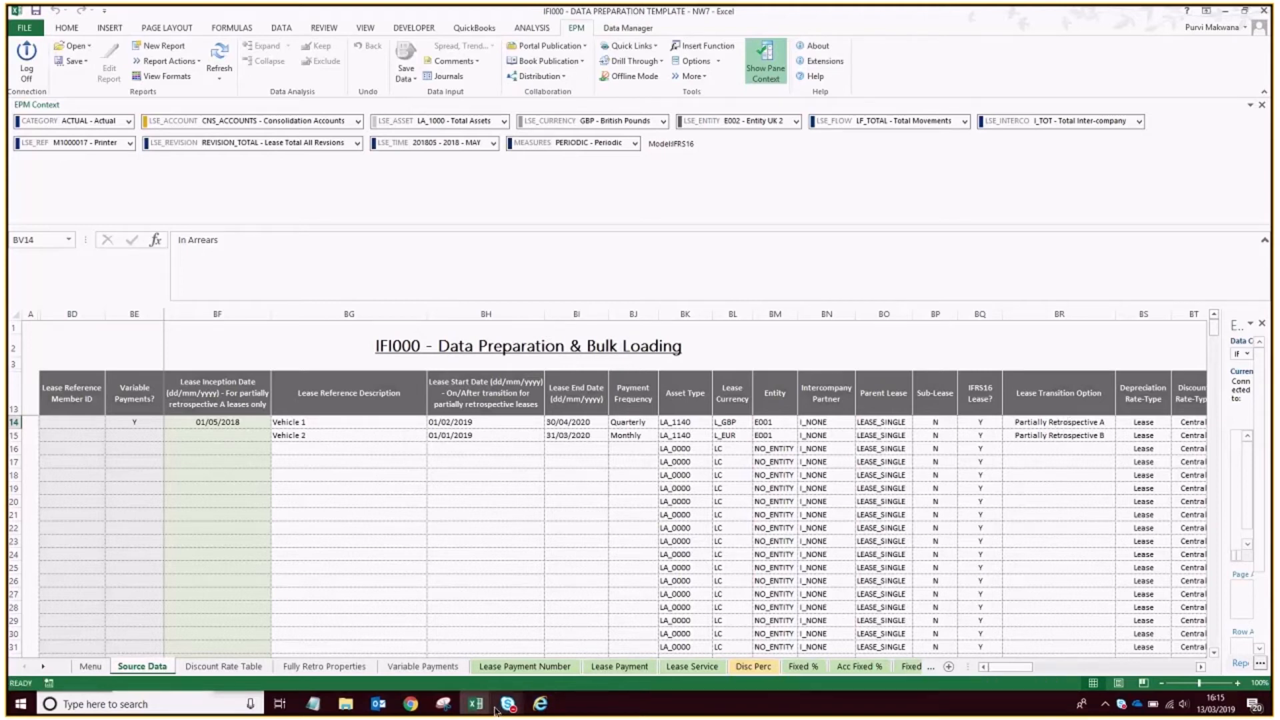
Set the category of the IFI001 - Lease Parameters workbook to IFRS16_FR - Fully Retrospective Data and show its Central Discount Rate sheet.
mouse_move(475, 703)
left_click(441, 650)
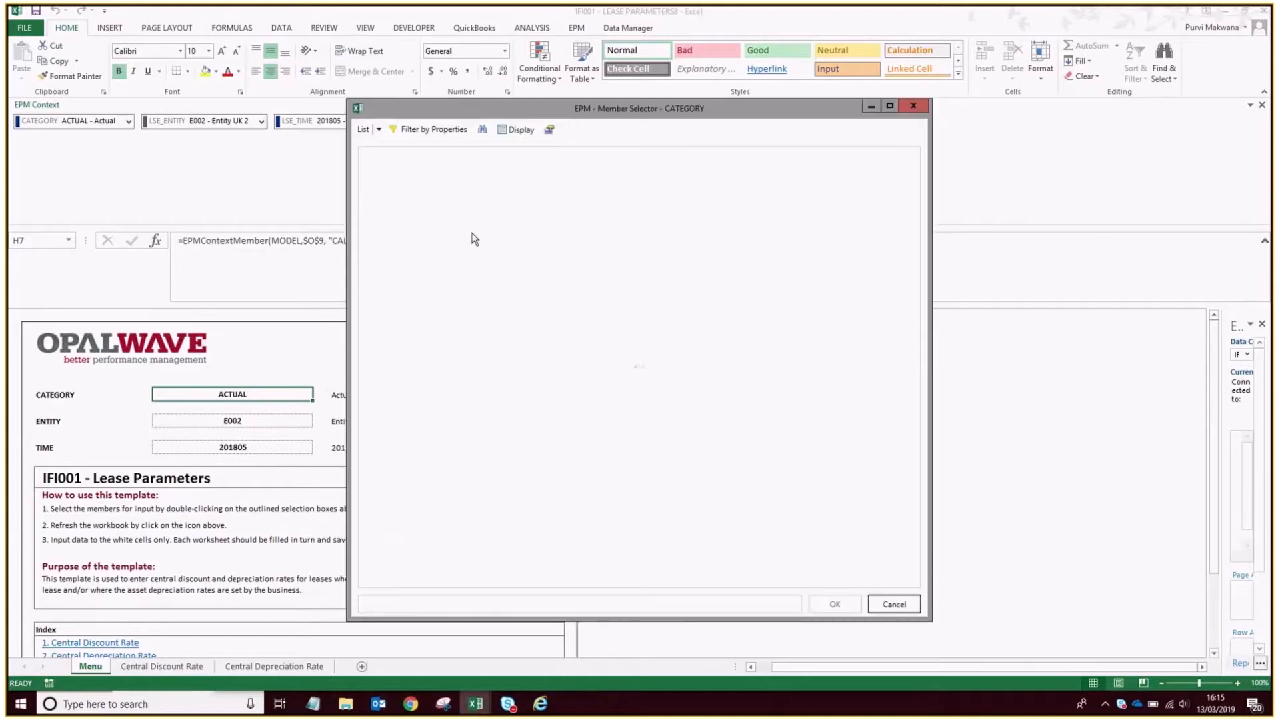
left_click(449, 194)
left_click(835, 604)
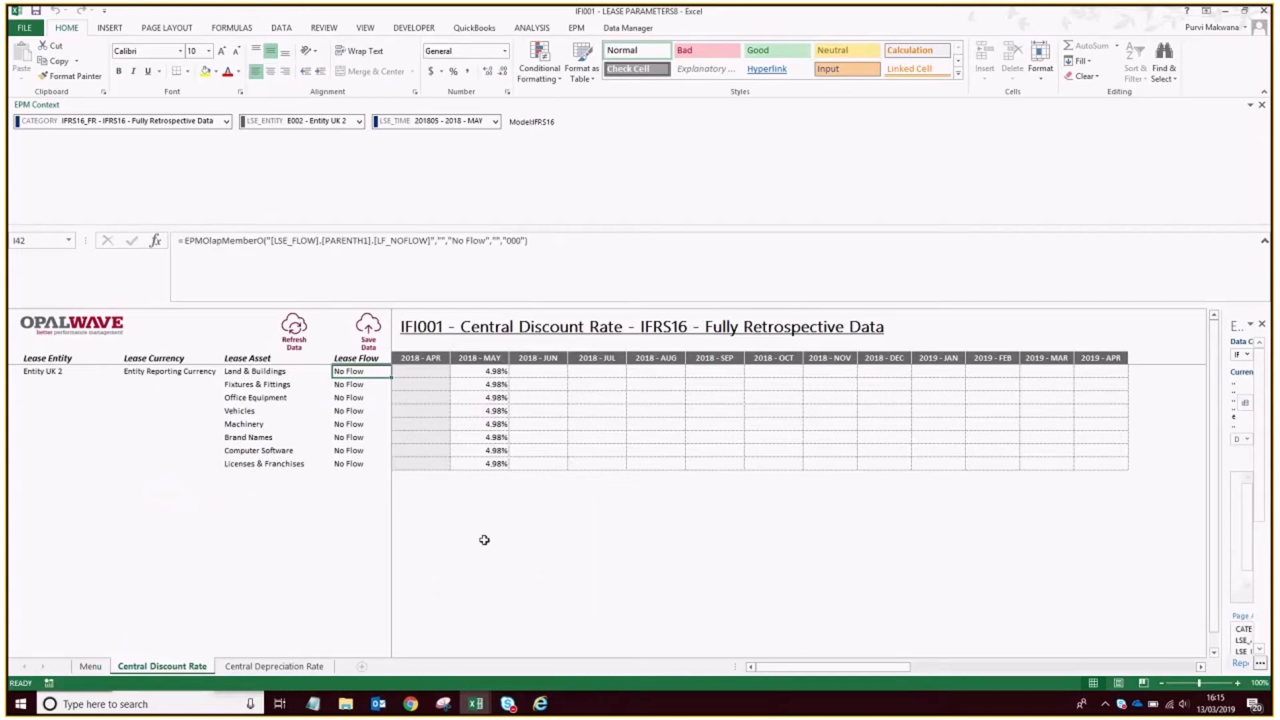
mouse_move(477, 706)
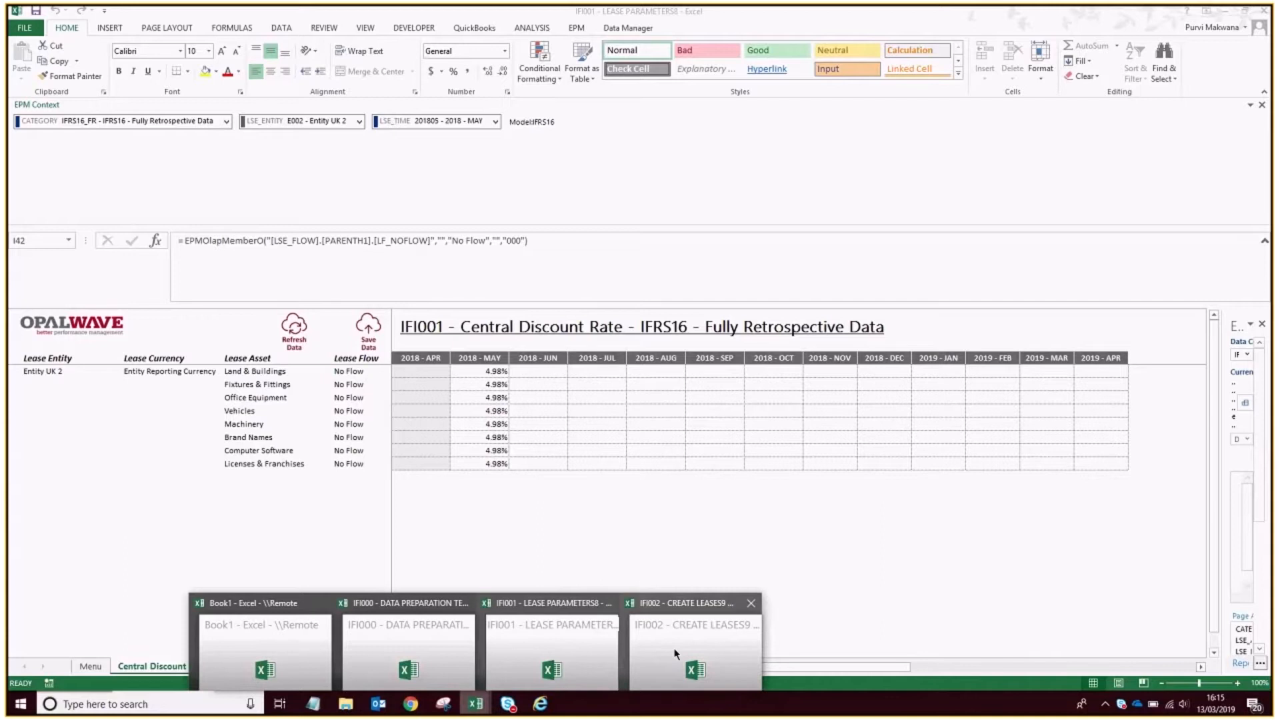
mouse_move(682, 648)
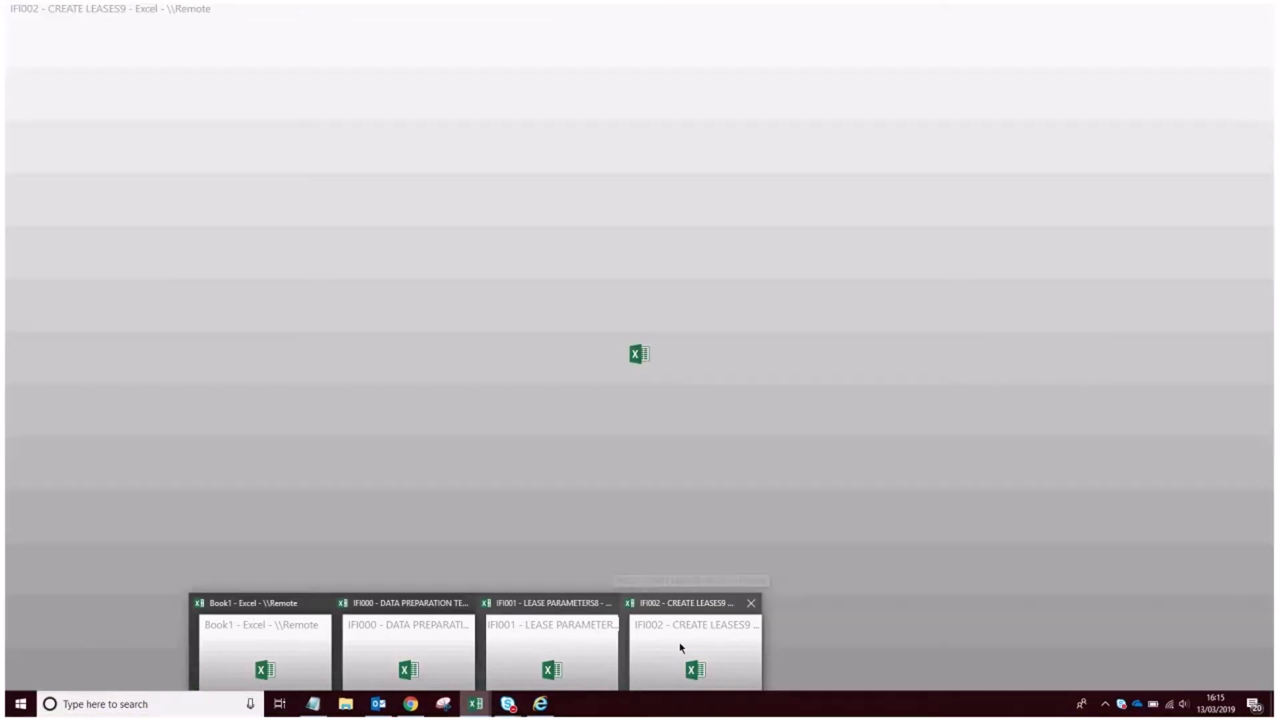
left_click(602, 654)
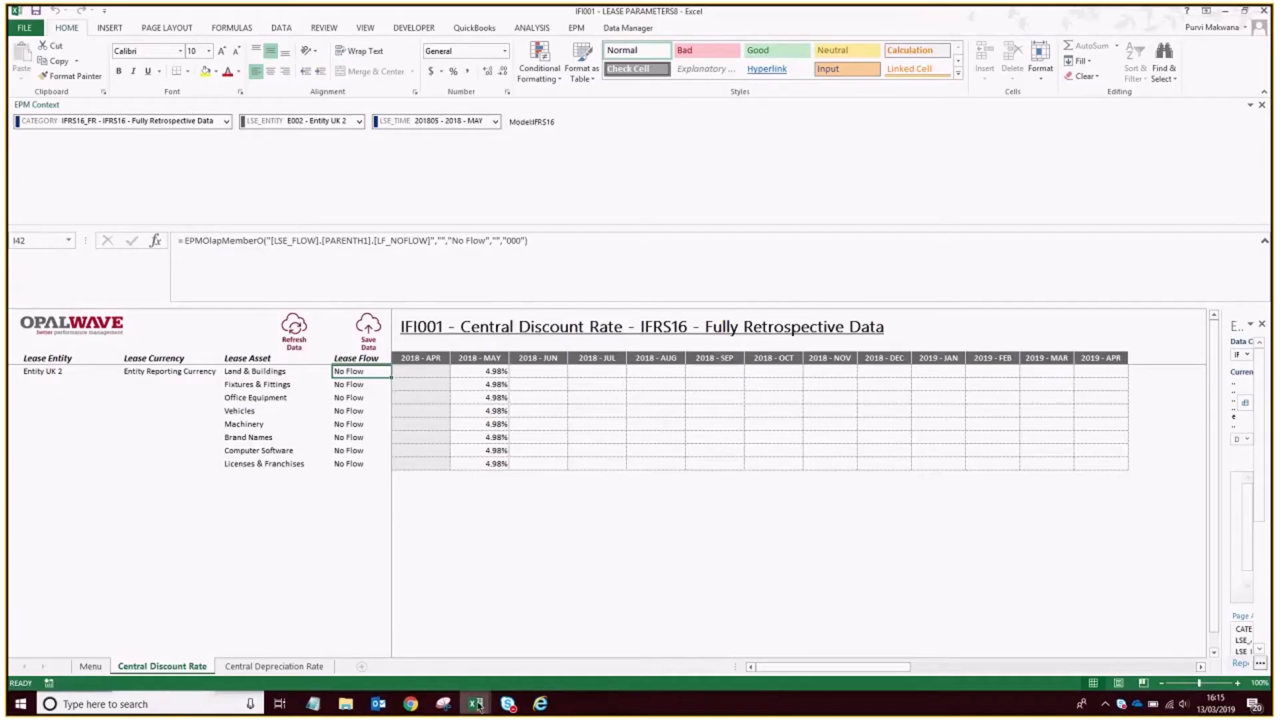
Switch to the IFI000 - Data Preparation workbook and set the entity of both Vehicle 1 and Vehicle 2 to E002.
mouse_move(478, 705)
left_click(443, 643)
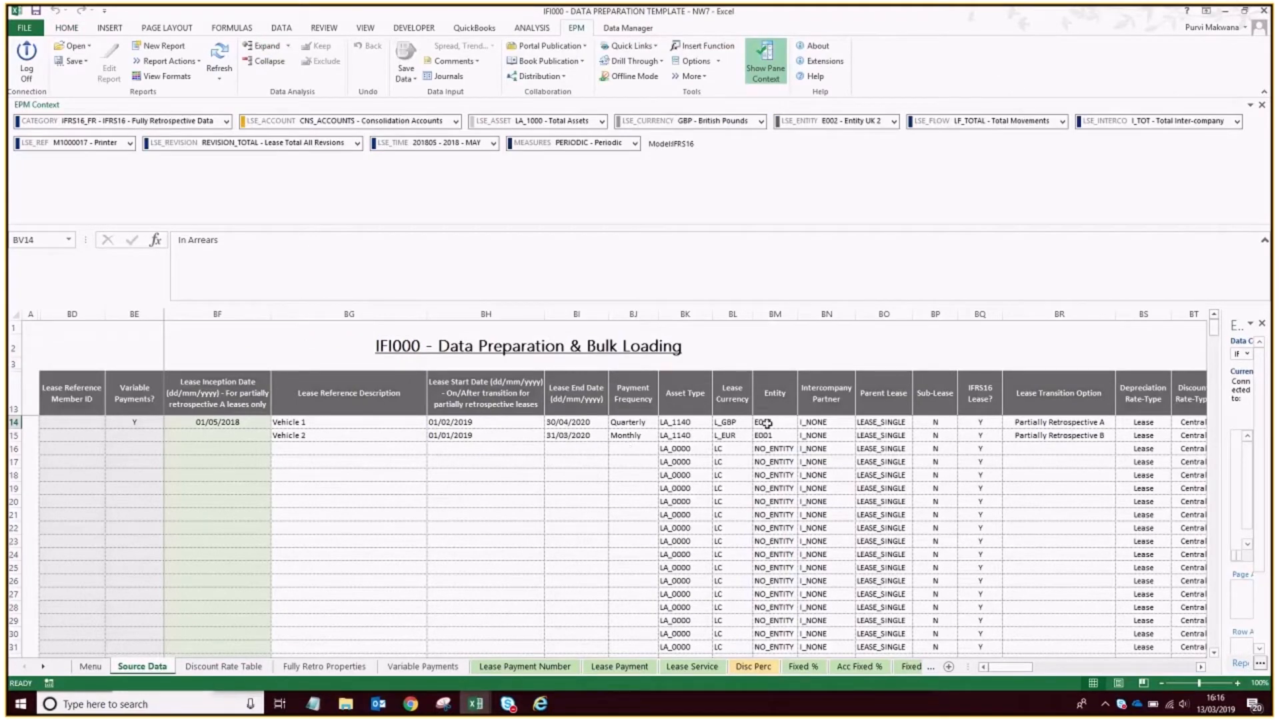
left_click(782, 422)
double_click(786, 422)
key("BackSpace")
type("2")
key("Return")
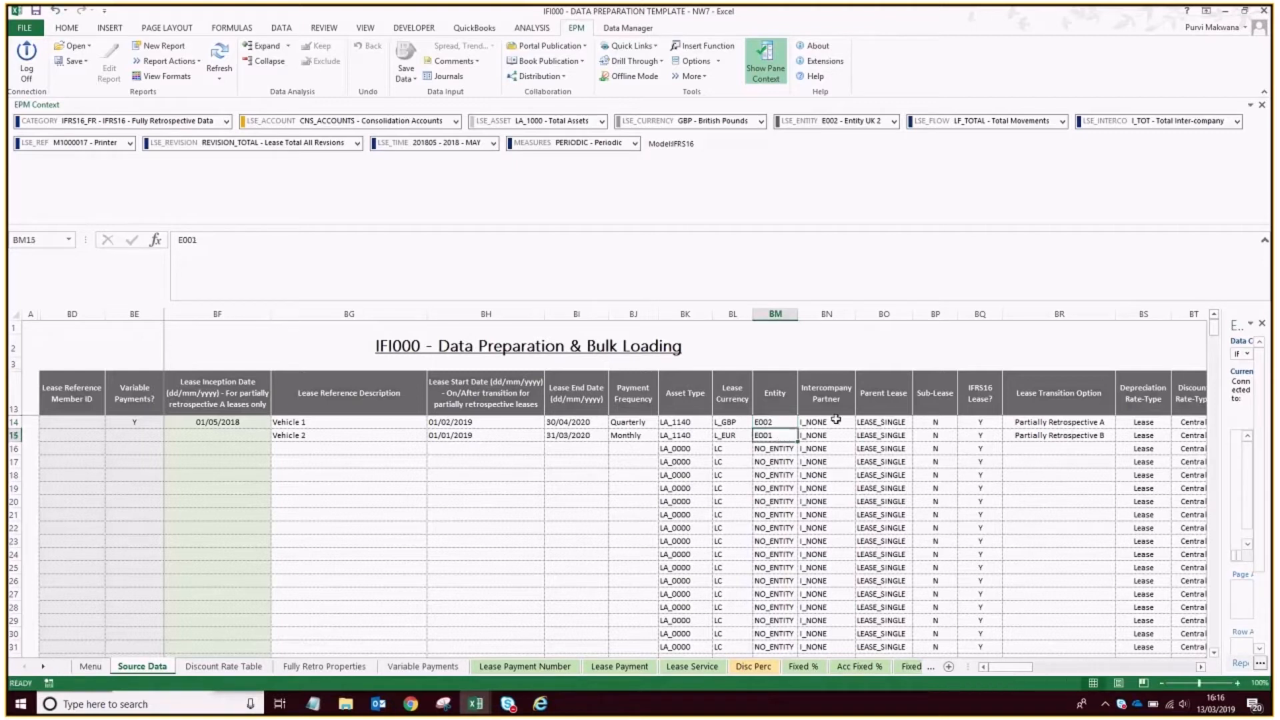
double_click(786, 435)
key("BackSpace")
type("2")
key("Return")
left_click(867, 488)
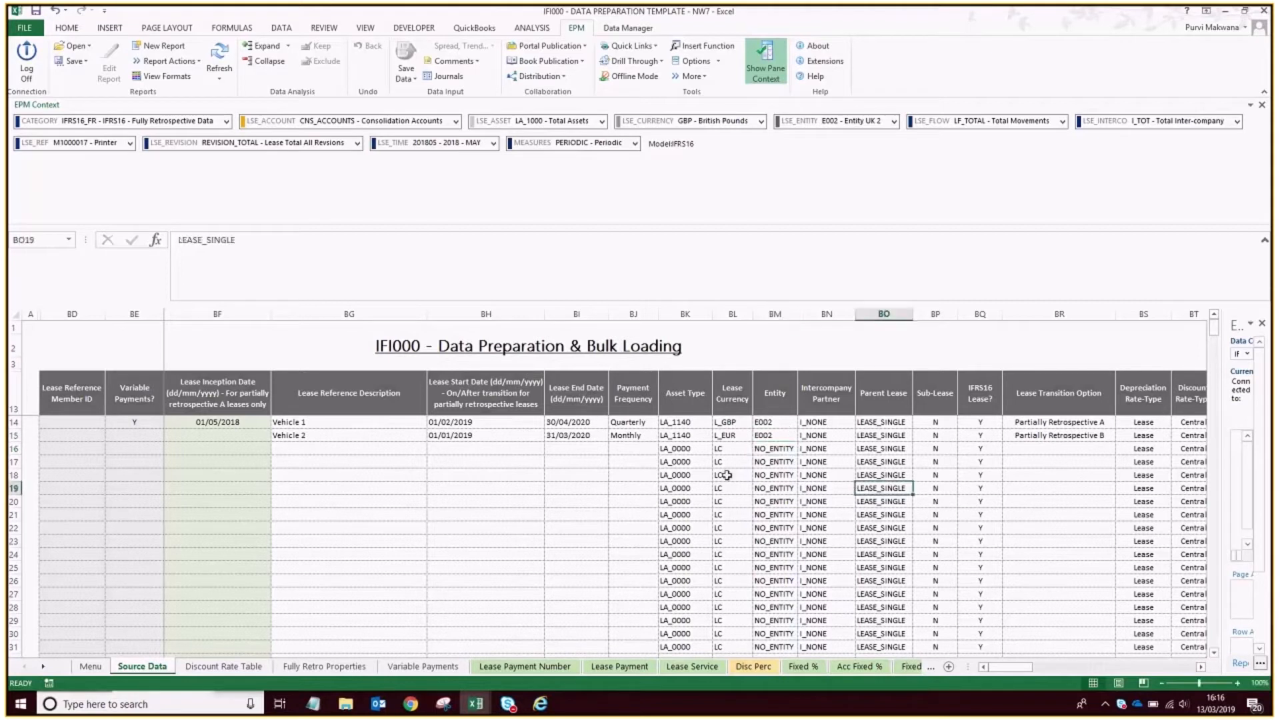
Copy the Vehicle 1 and Vehicle 2 data from Lease Reference Description through Lease Payment Auto Fill Type and paste it as values into IFI002's Lease Setup sheet.
left_click_drag(314, 422, 637, 431)
key("ctrl+c")
left_click(486, 707)
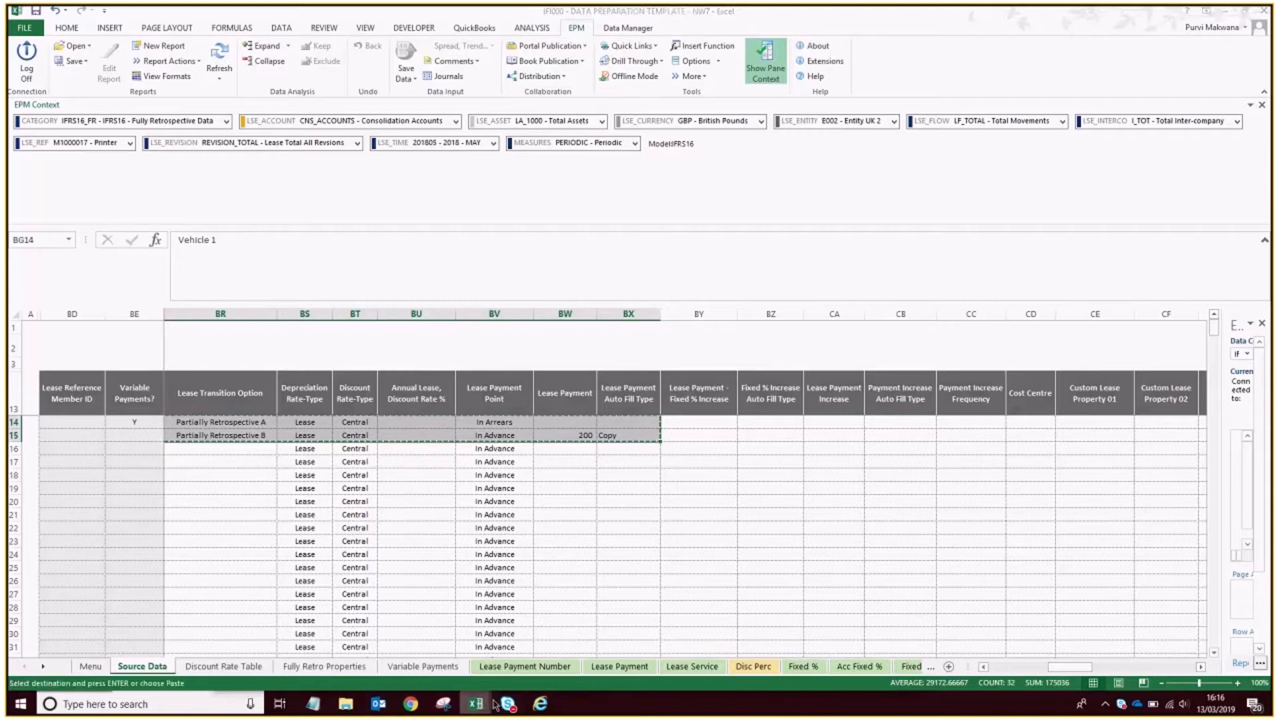
mouse_move(495, 705)
left_click(404, 616)
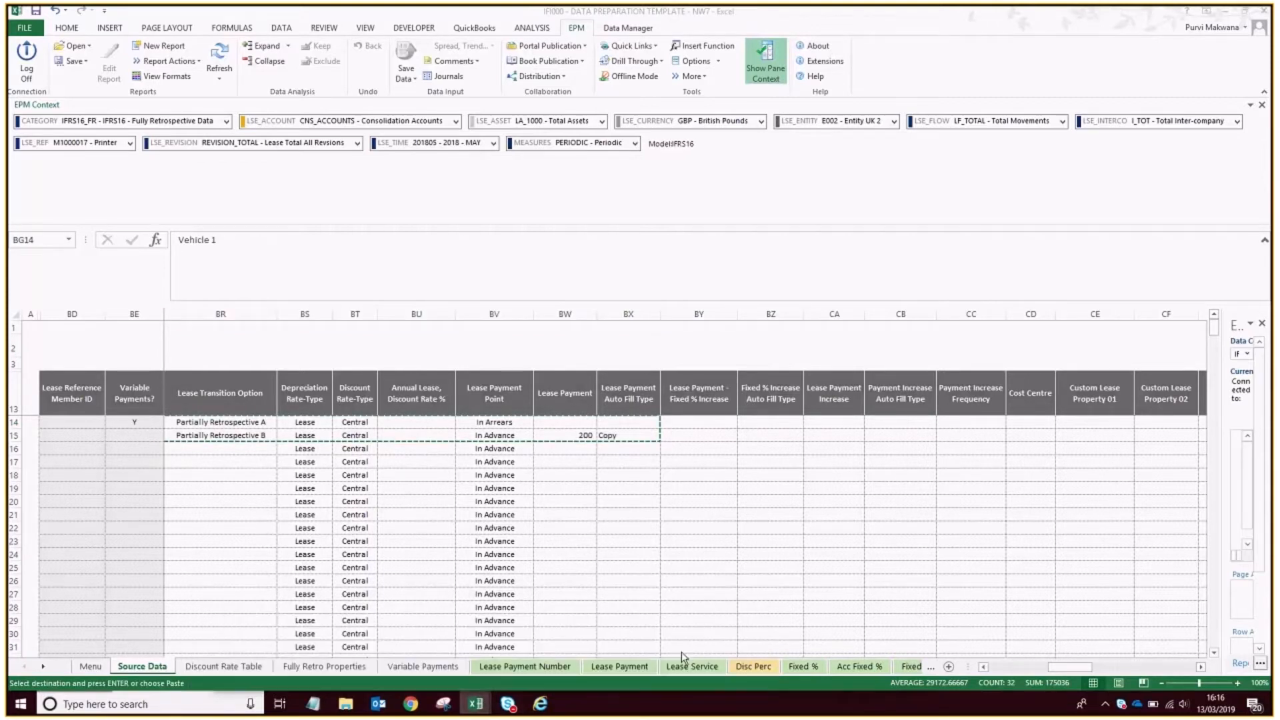
left_click(229, 414)
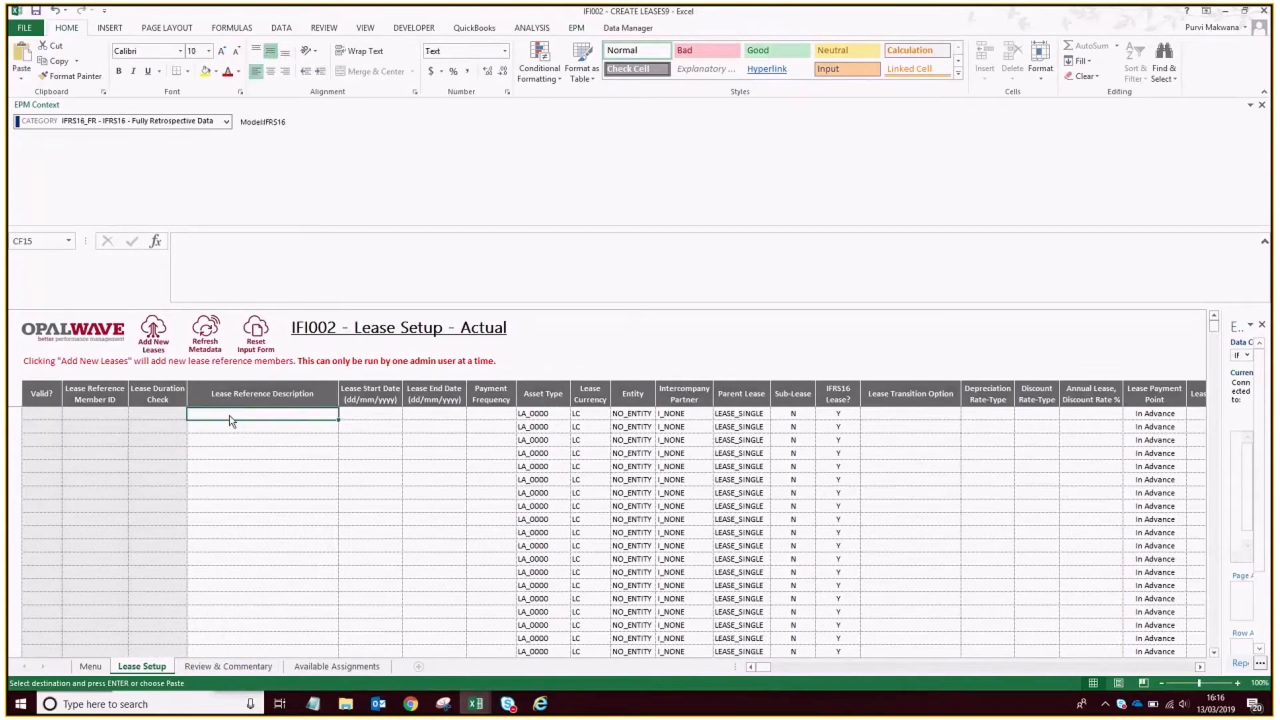
right_click(230, 416)
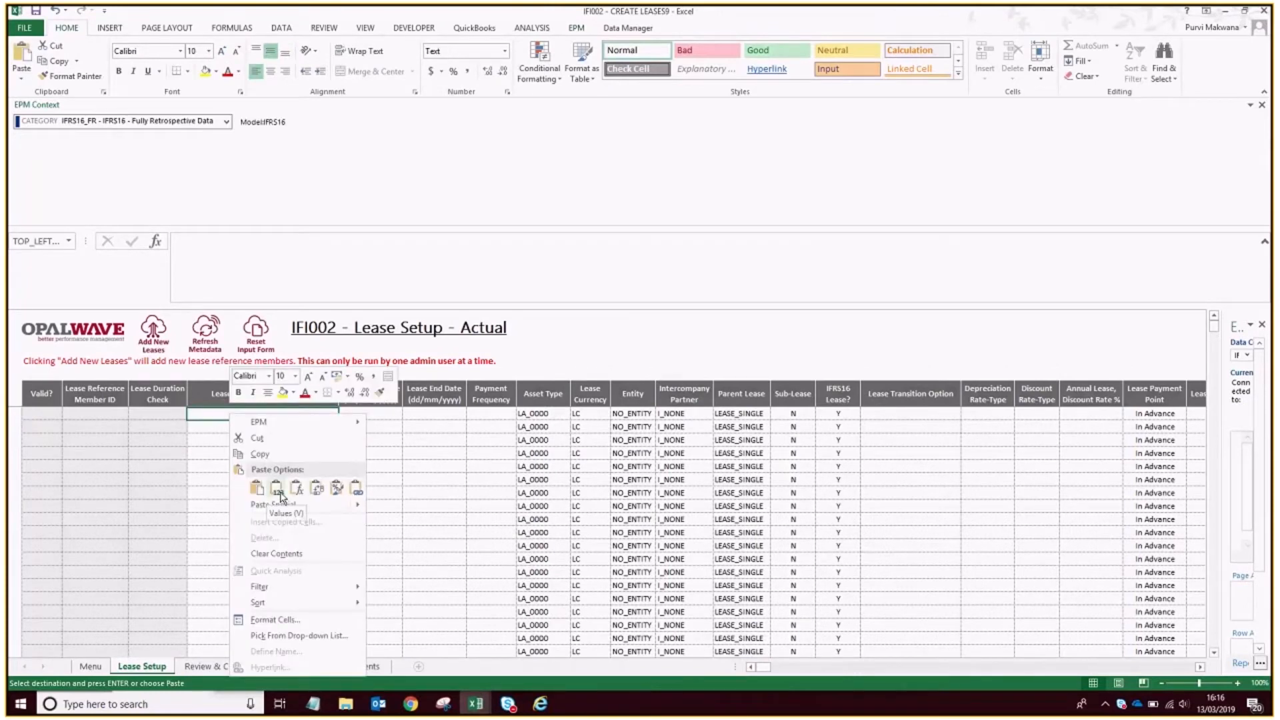
left_click(276, 489)
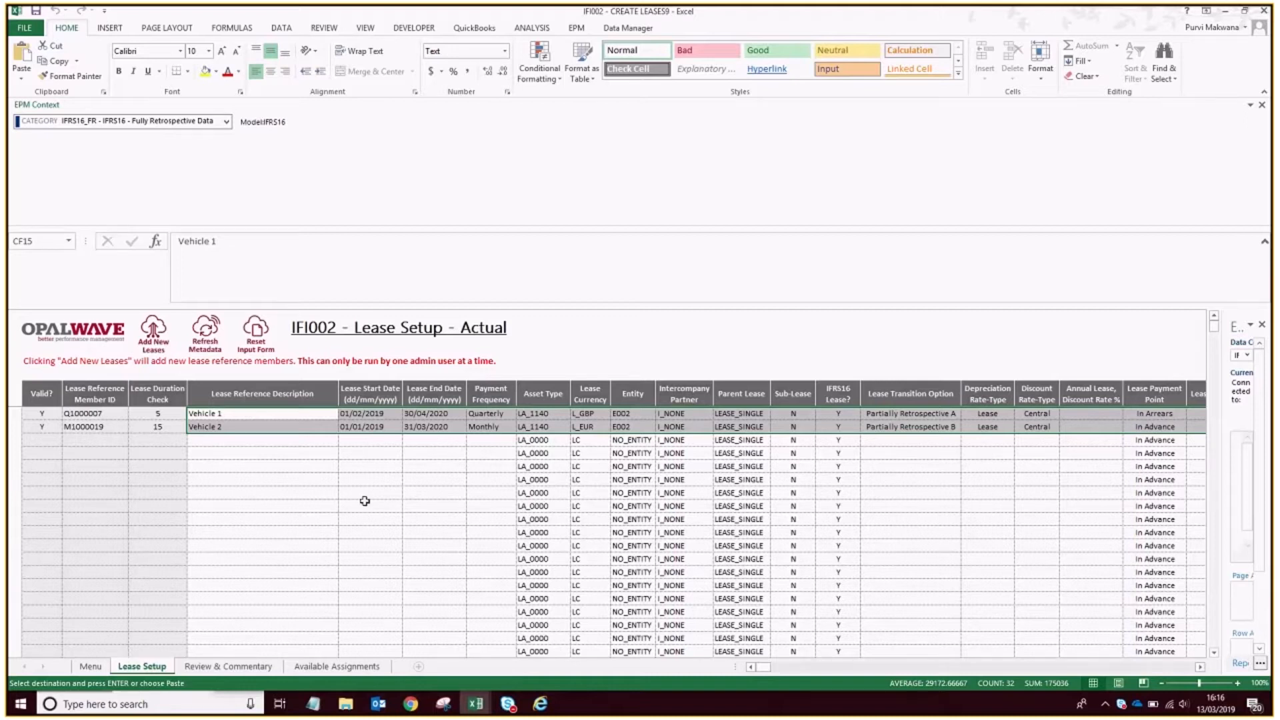
left_click(279, 441)
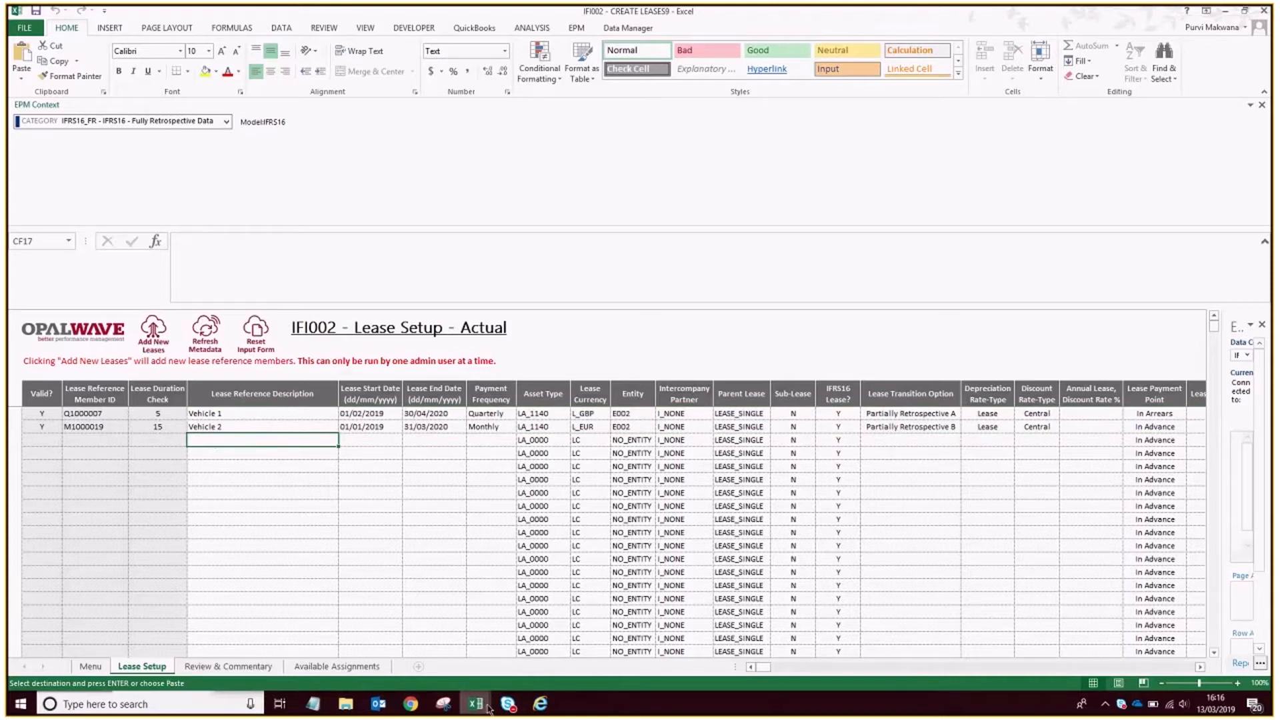
Examine the remaining Source Data columns in the IFI000 - Data Preparation workbook, from the custom lease properties to the restoration costs.
mouse_move(476, 704)
left_click(403, 640)
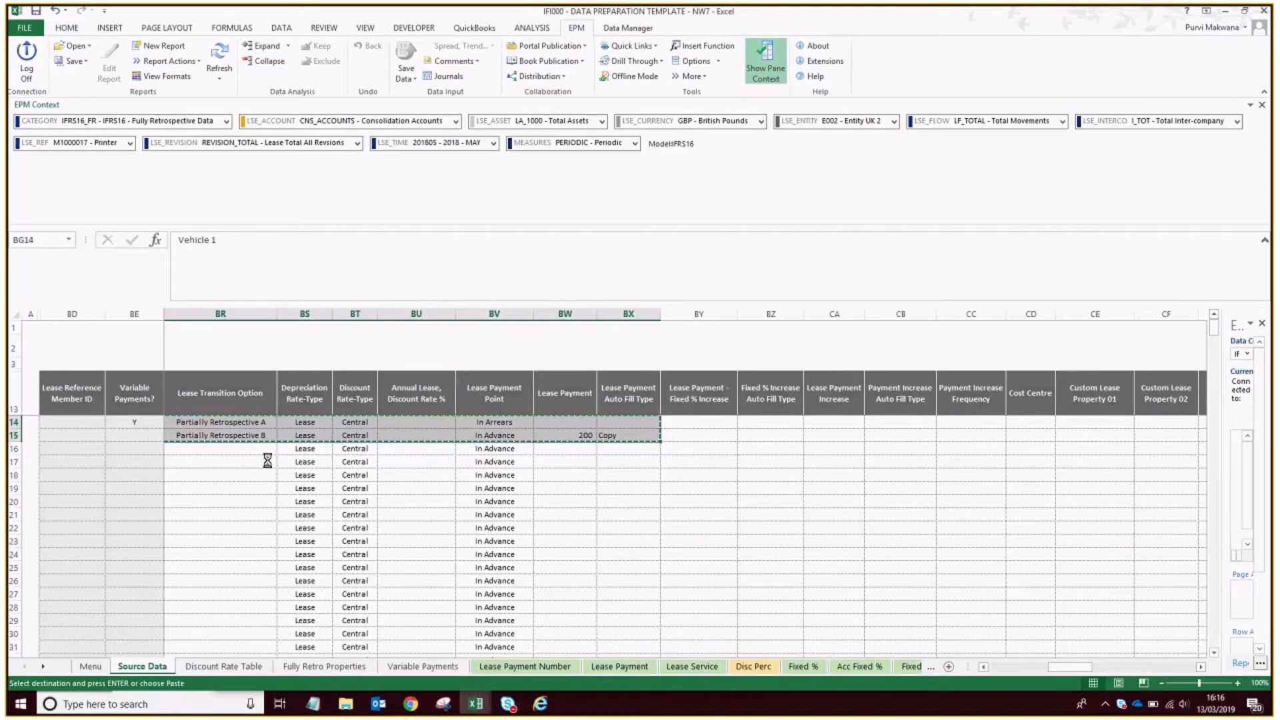
left_click(1014, 667)
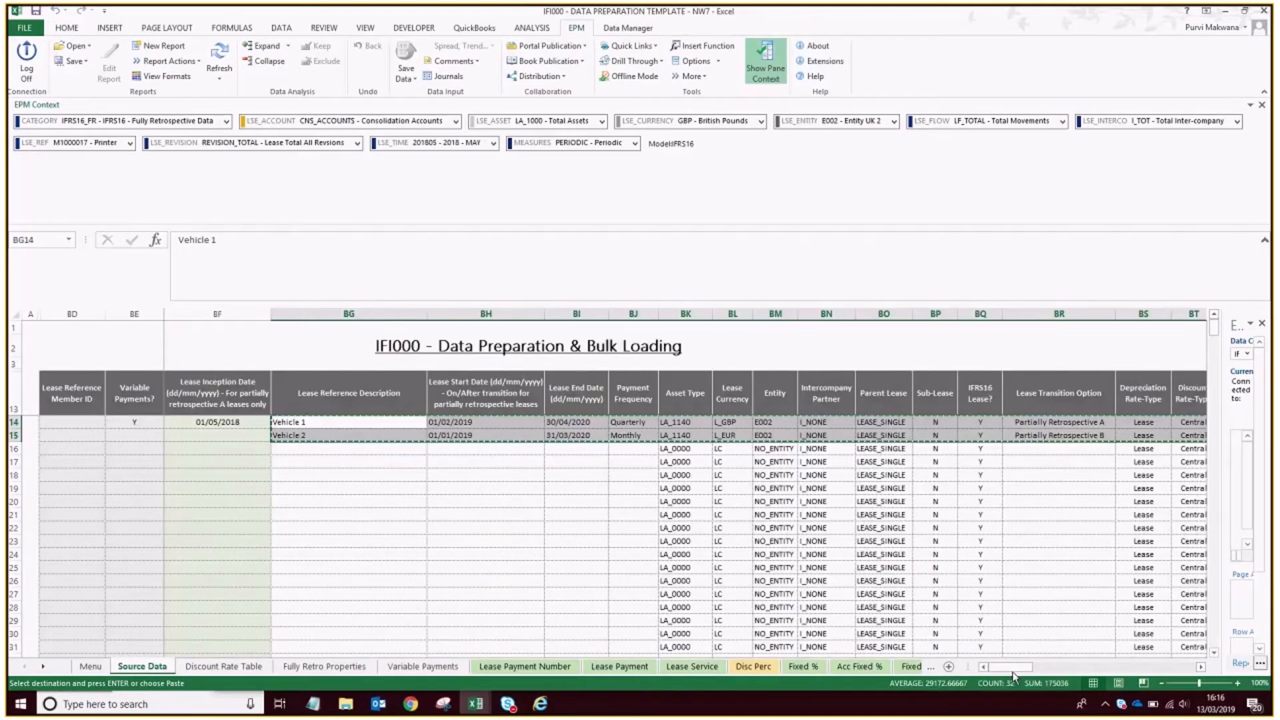
left_click(591, 528)
left_click_drag(1014, 668, 1158, 671)
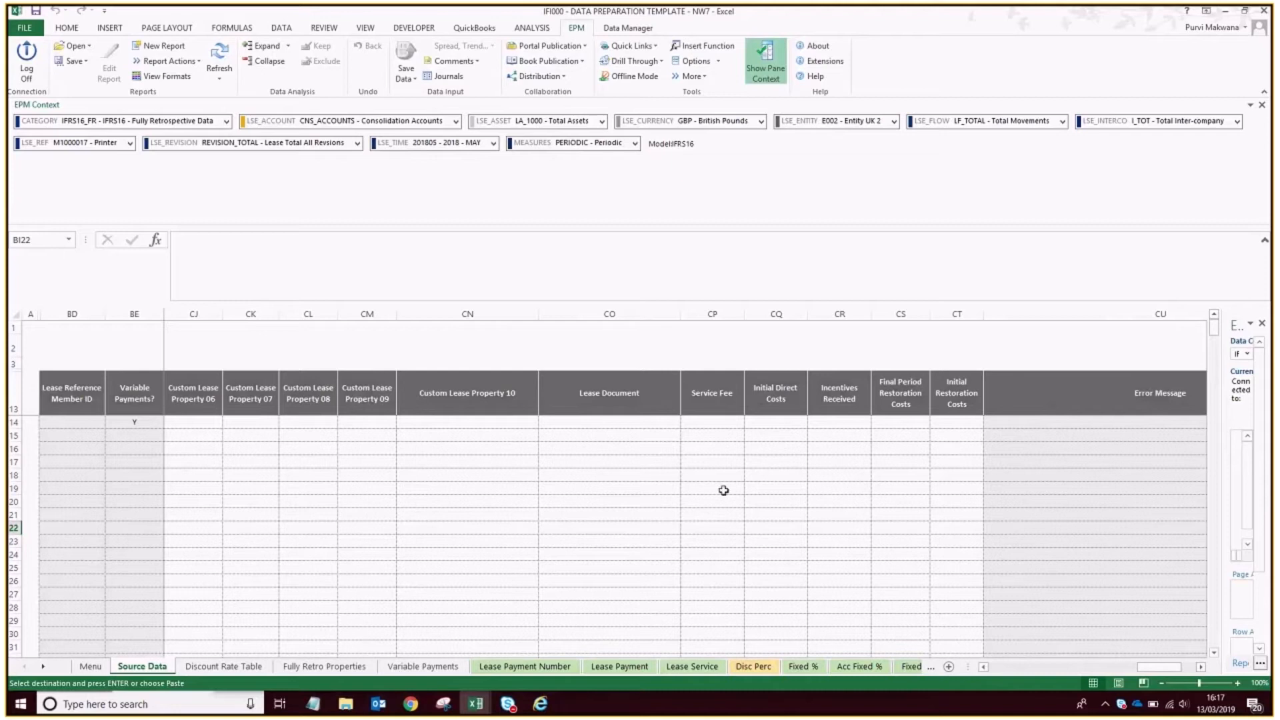
left_click_drag(1160, 666, 998, 670)
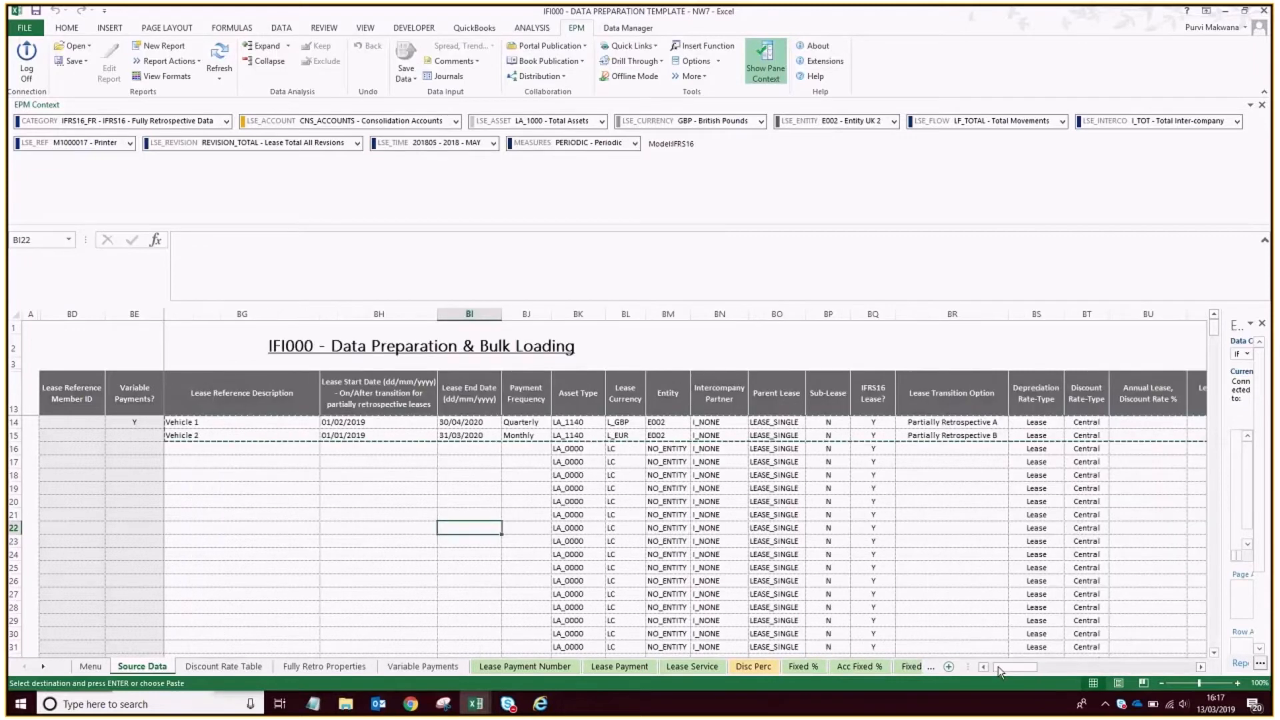
Return to the IFI002 - Create Leases workbook and add the two new vehicle leases to the system.
left_click(487, 707)
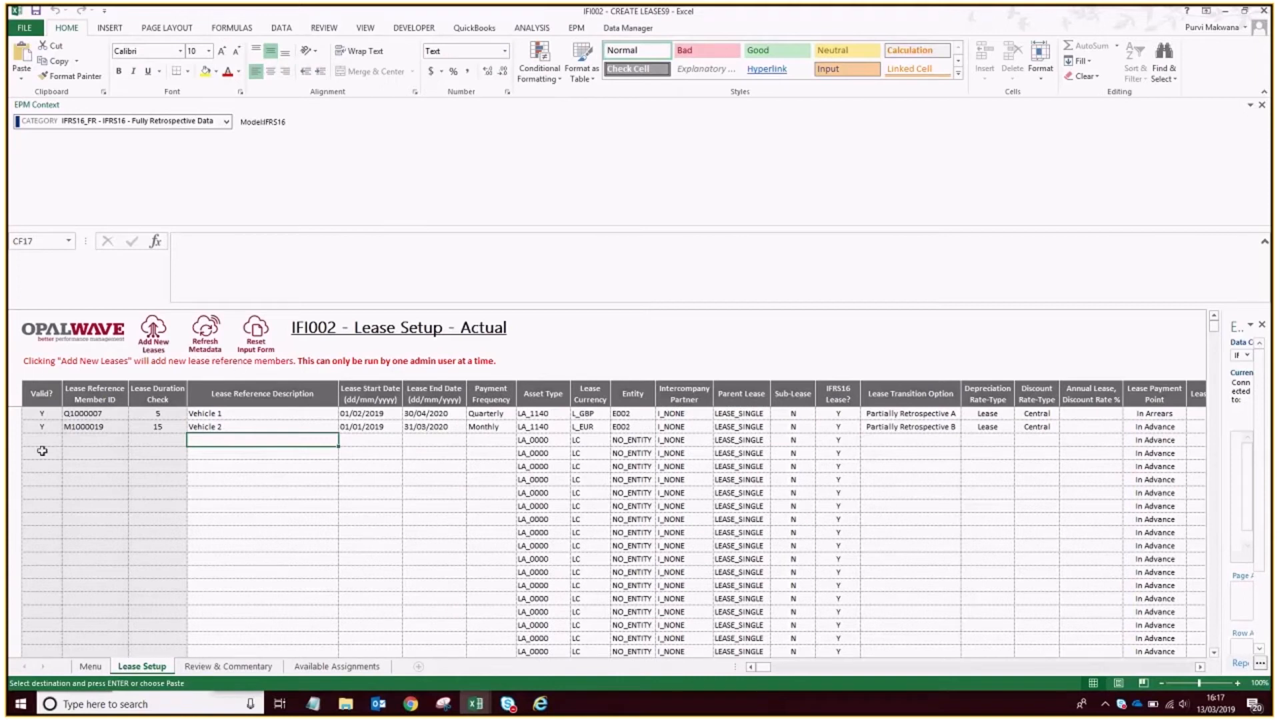
left_click(152, 331)
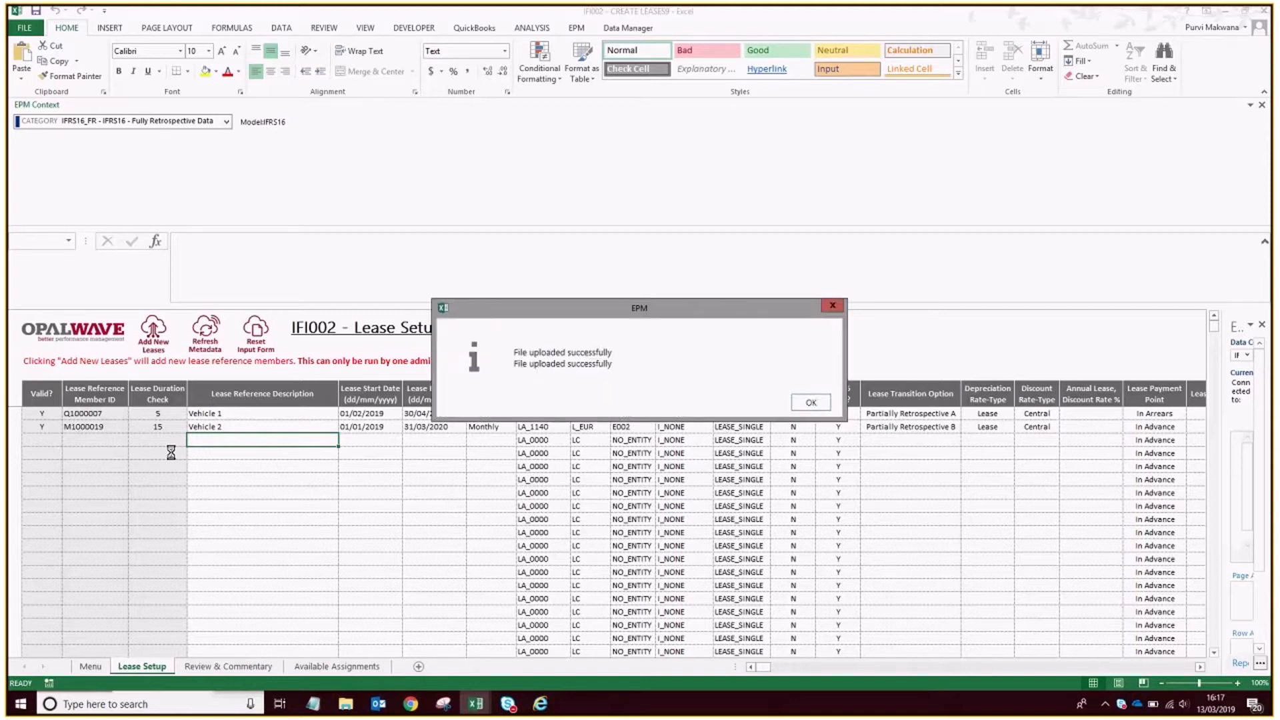
left_click(800, 400)
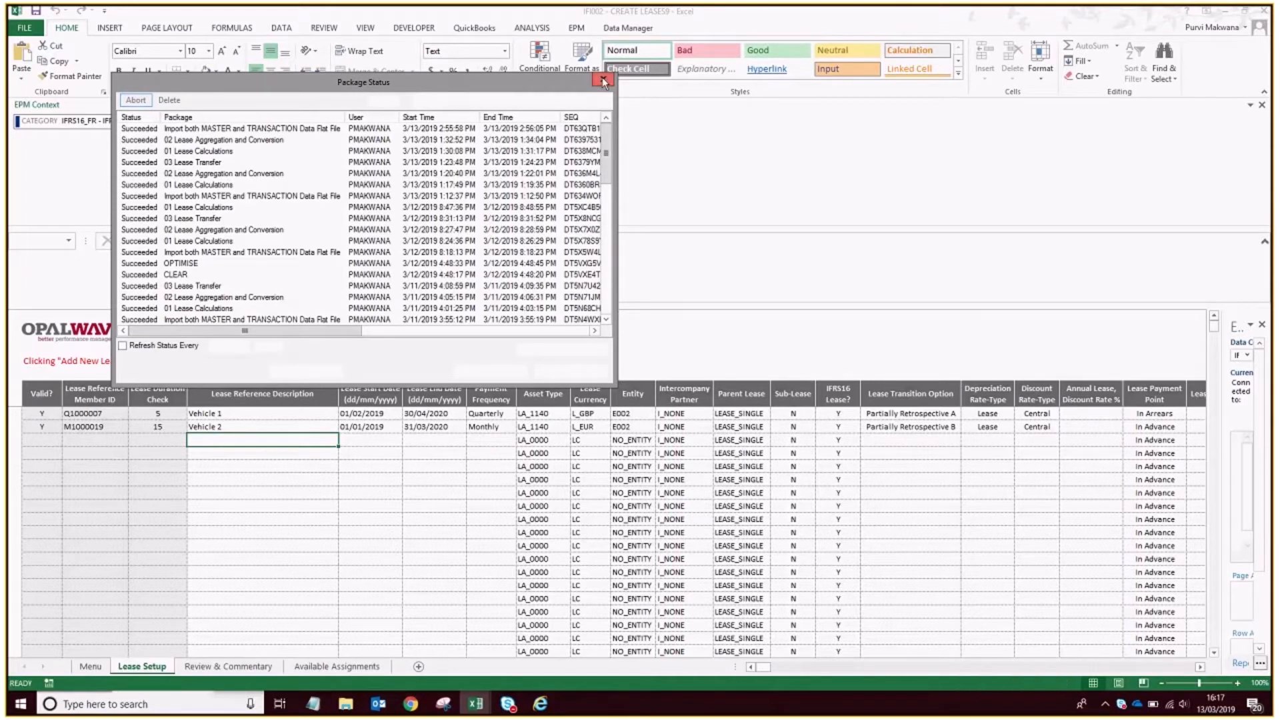
Switch to SAP Planning and Consolidation web administration and check the LSE_REF dimension members for the new Vehicle 1 and Vehicle 2 leases.
left_click(419, 709)
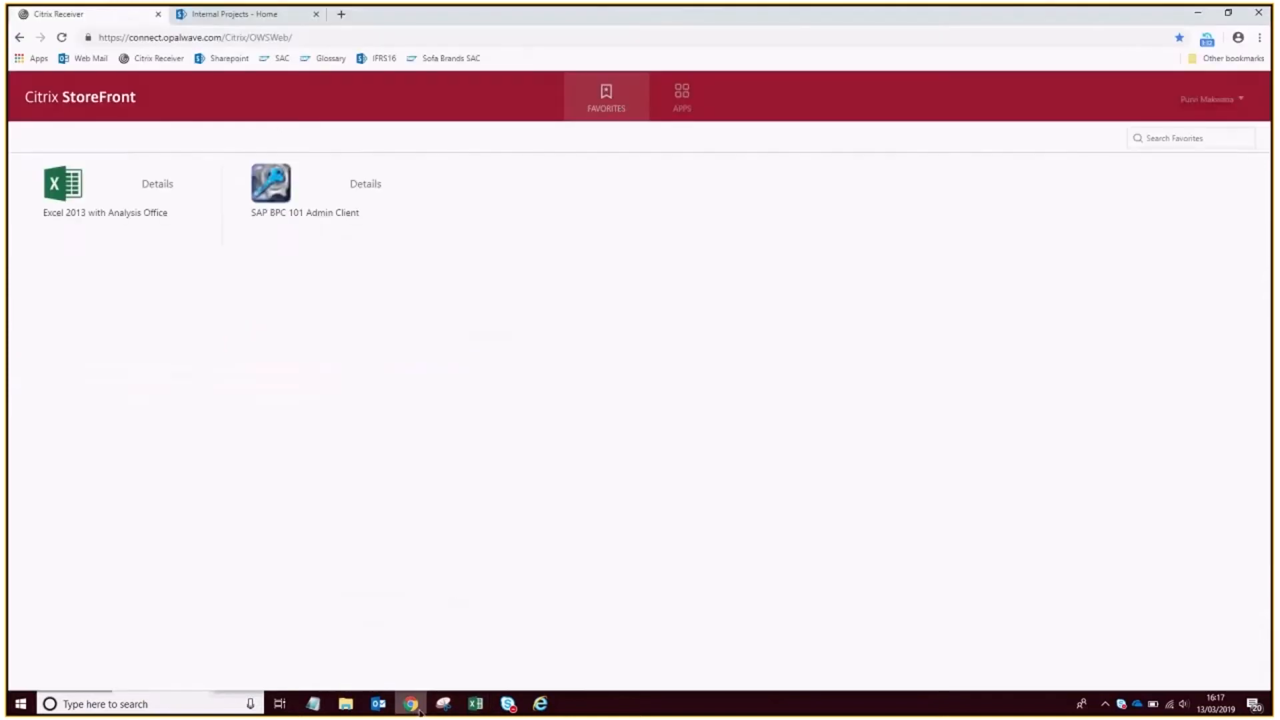
left_click(478, 705)
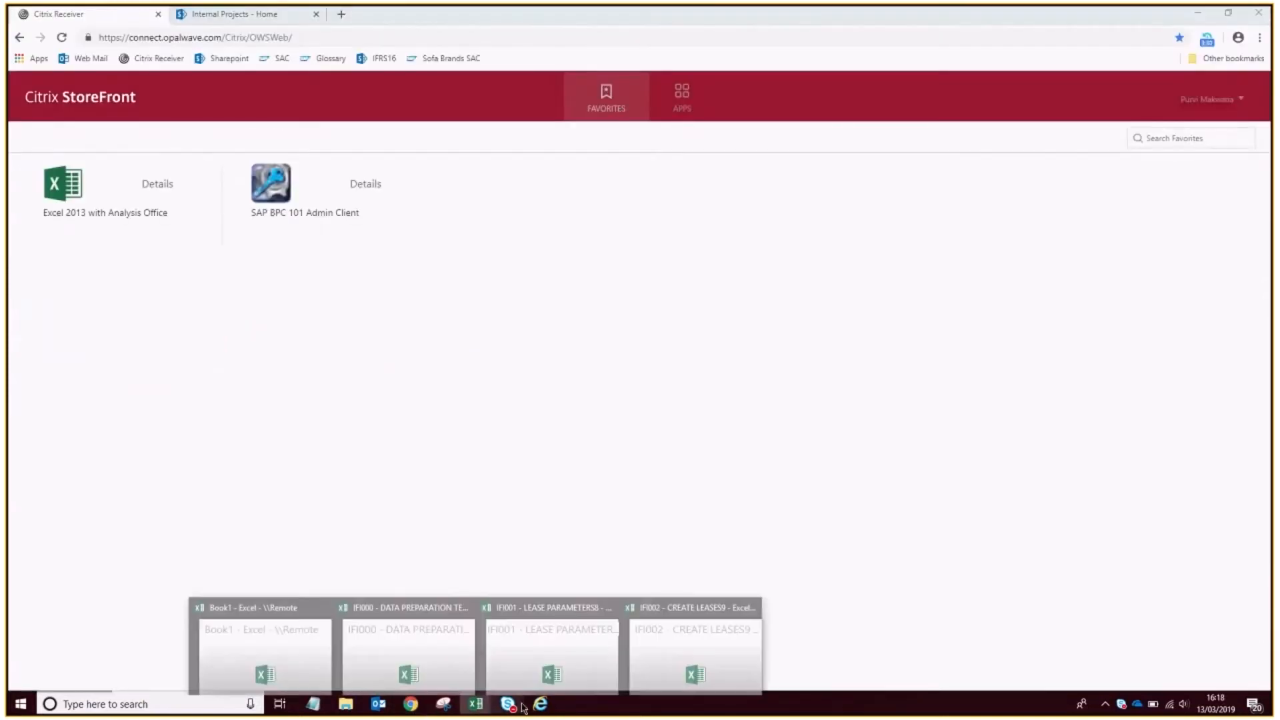
left_click(537, 705)
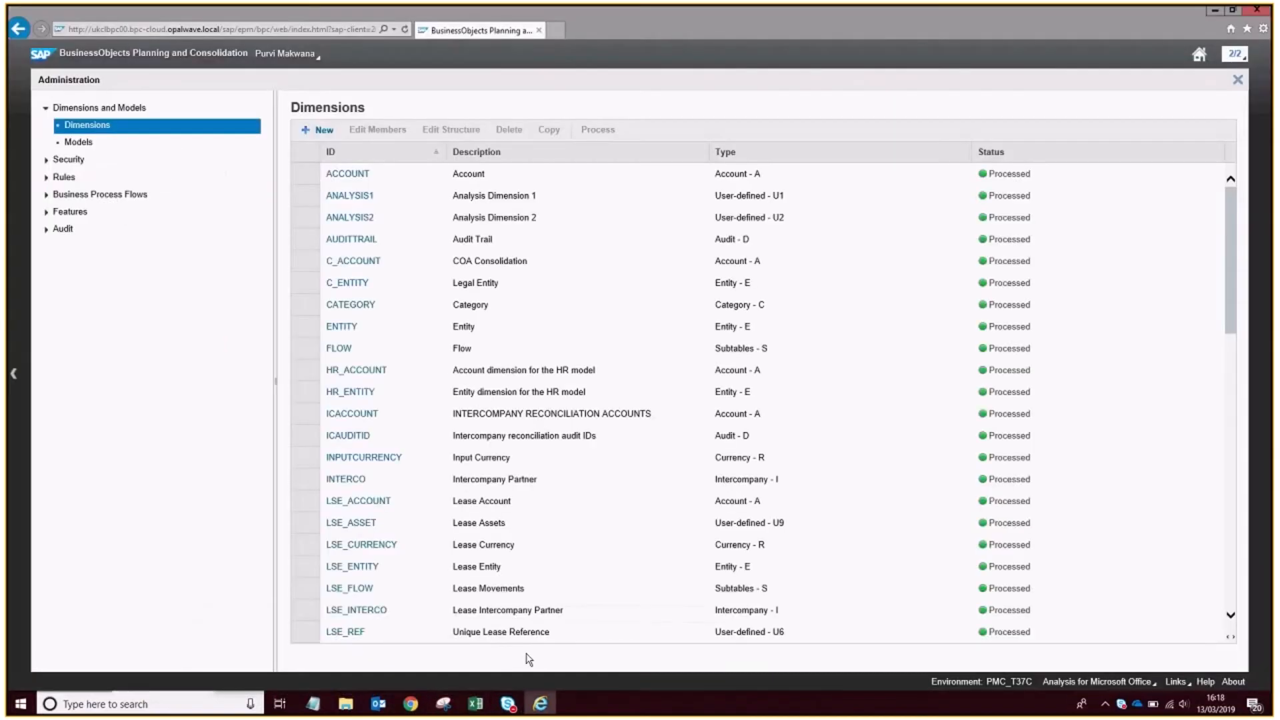
left_click(345, 632)
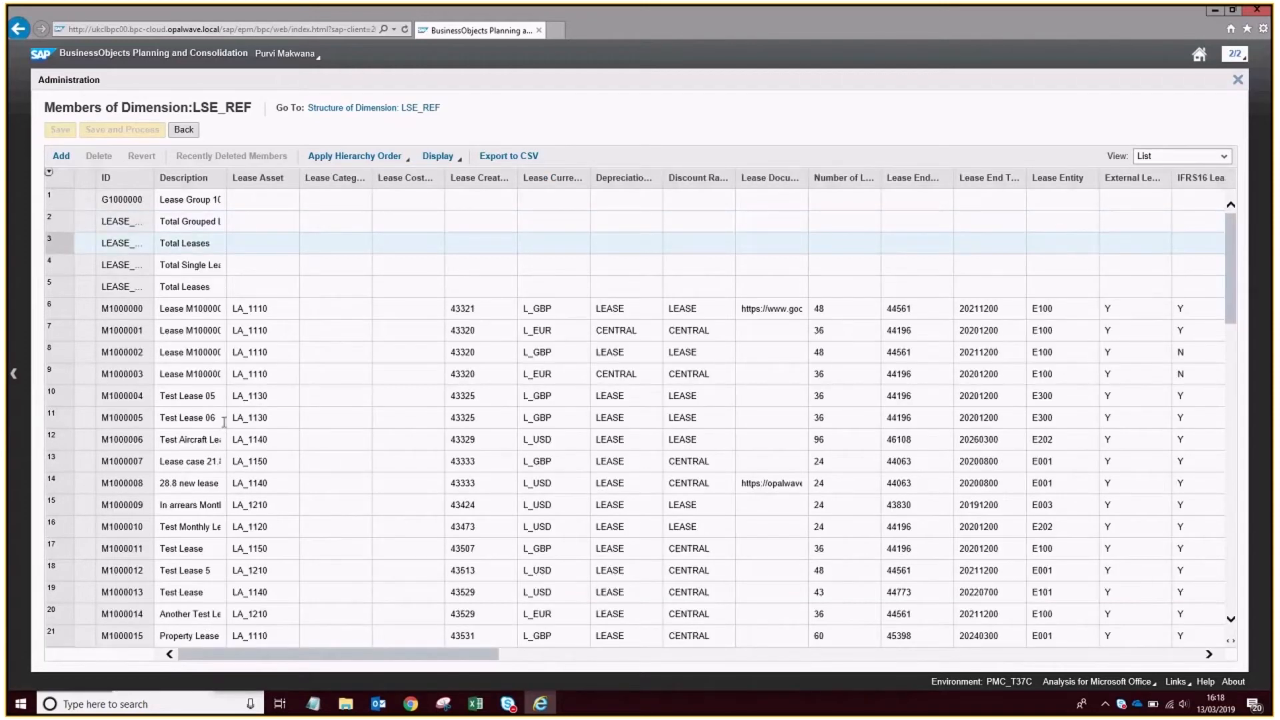
scroll(184, 501, "down", 1)
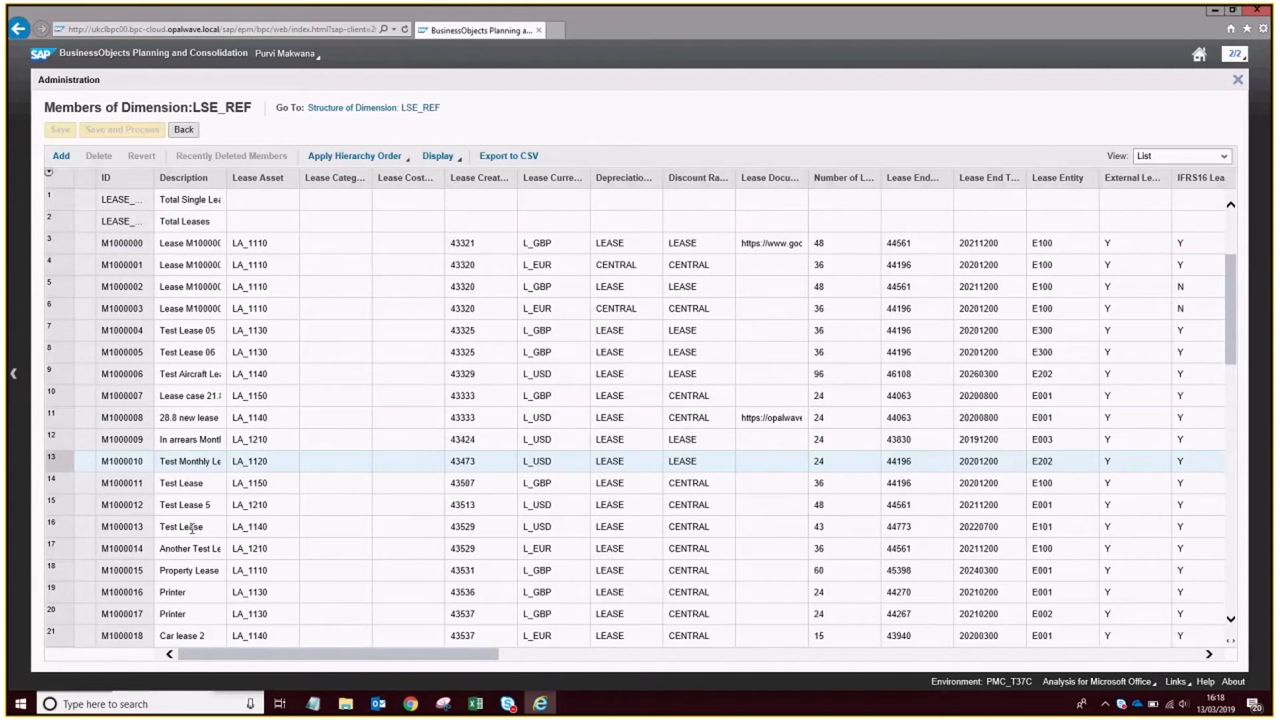
scroll(192, 529, "down", 5)
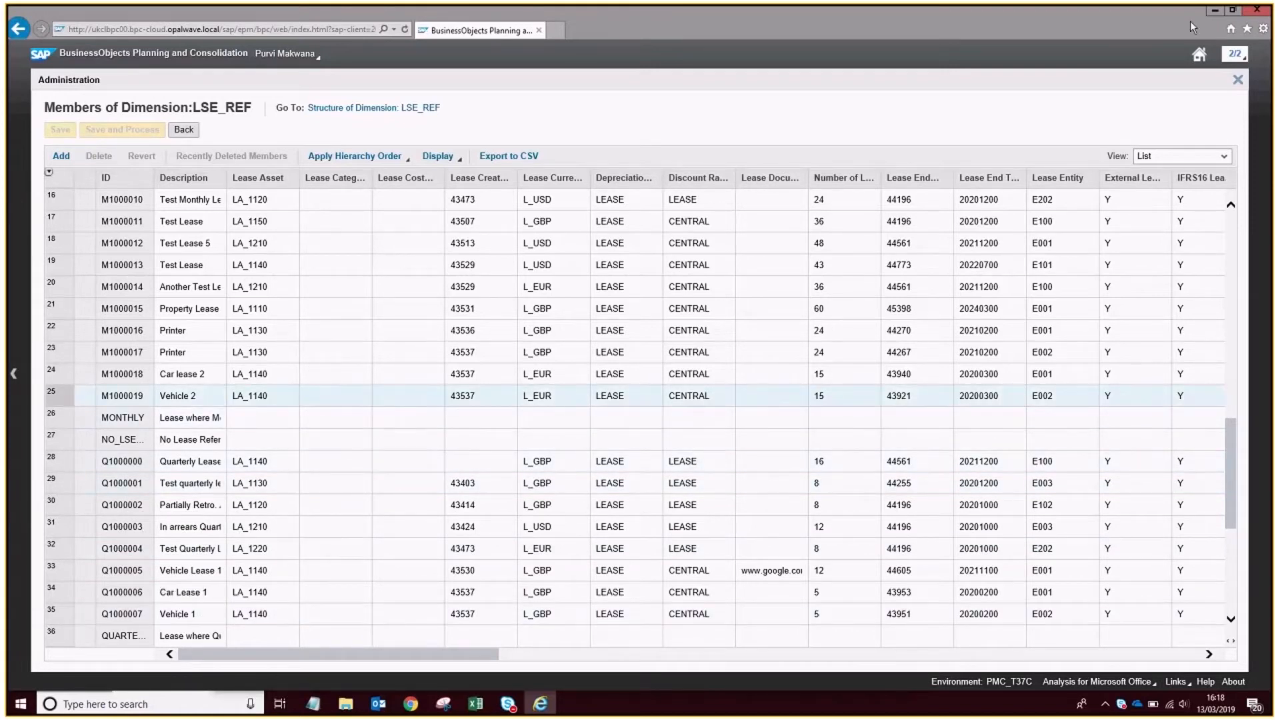
left_click(1215, 10)
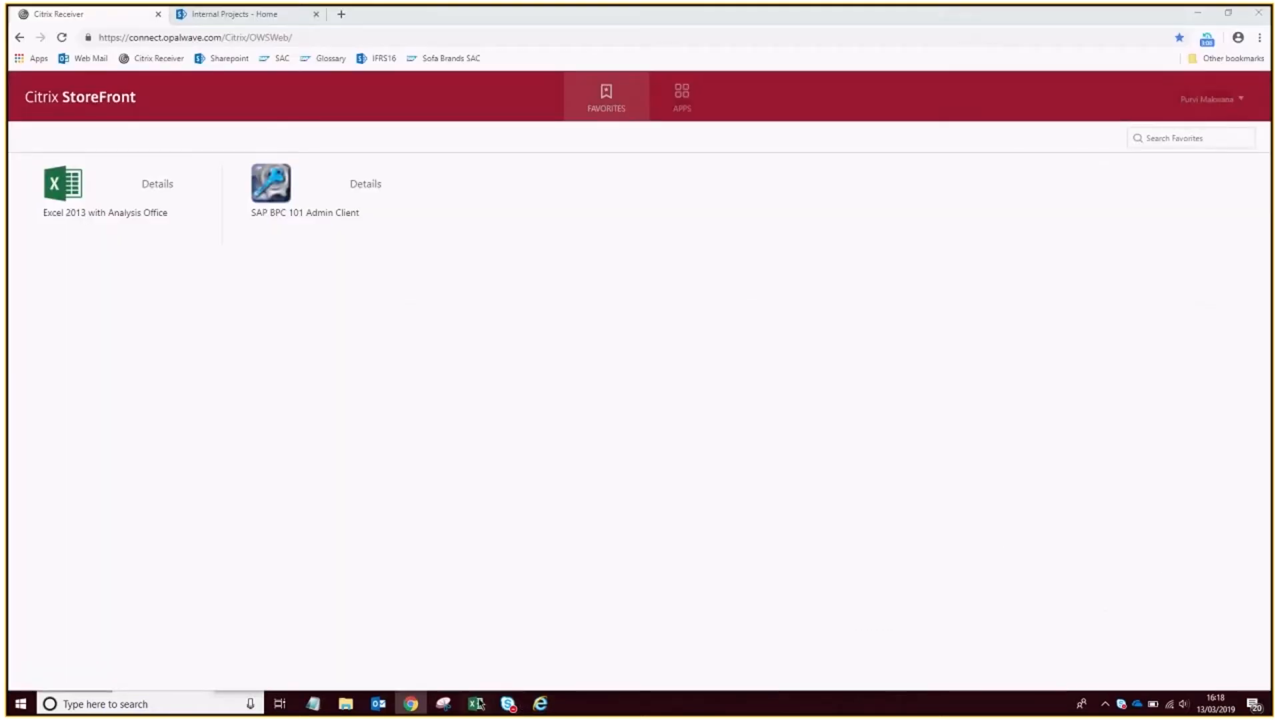
Copy both vehicles' Lease Reference Member IDs from IFI002's Lease Setup sheet and paste them as values into the matching column of IFI000's Source Data sheet.
mouse_move(478, 703)
left_click(430, 648)
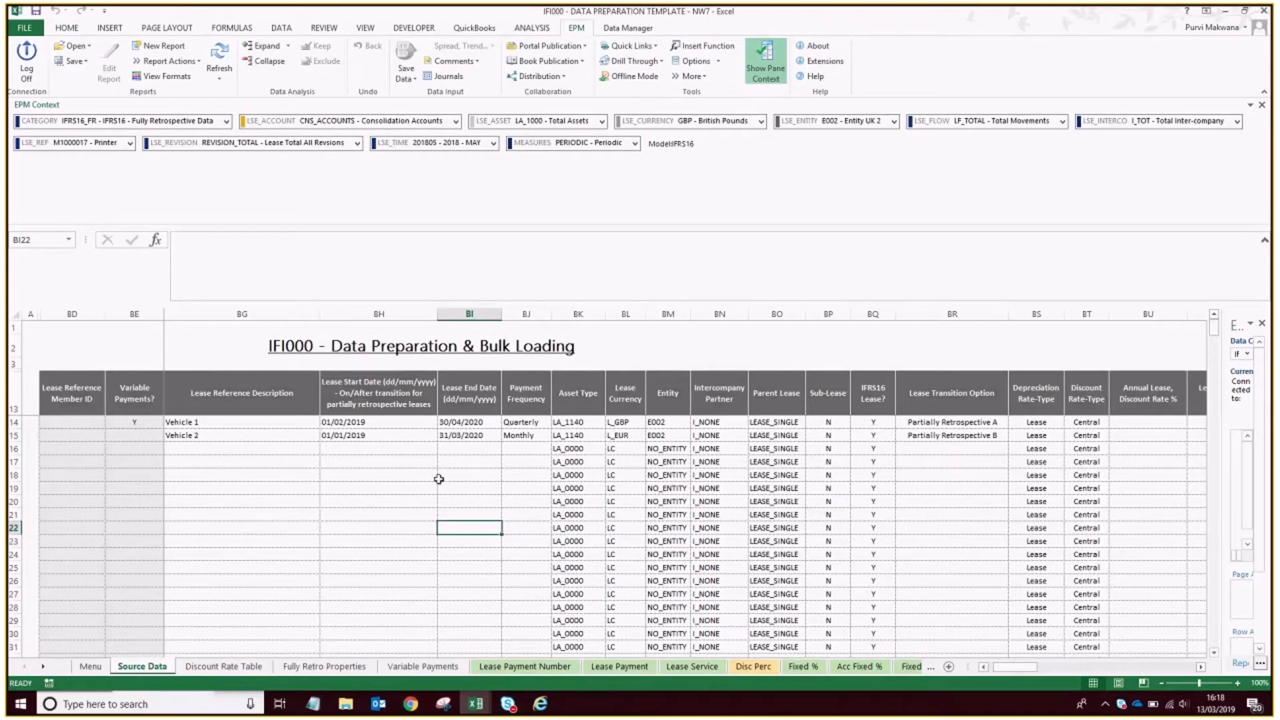
left_click(487, 704)
left_click(679, 654)
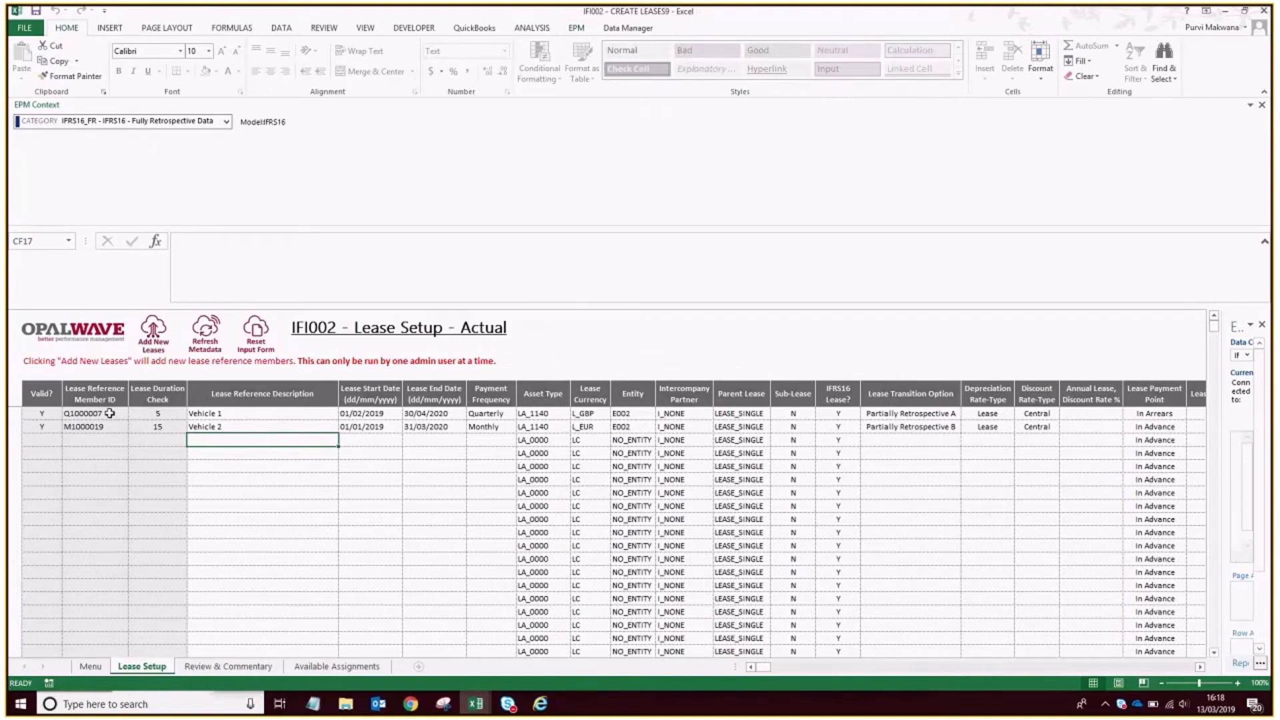
left_click_drag(110, 414, 109, 427)
key("ctrl+c")
left_click(476, 704)
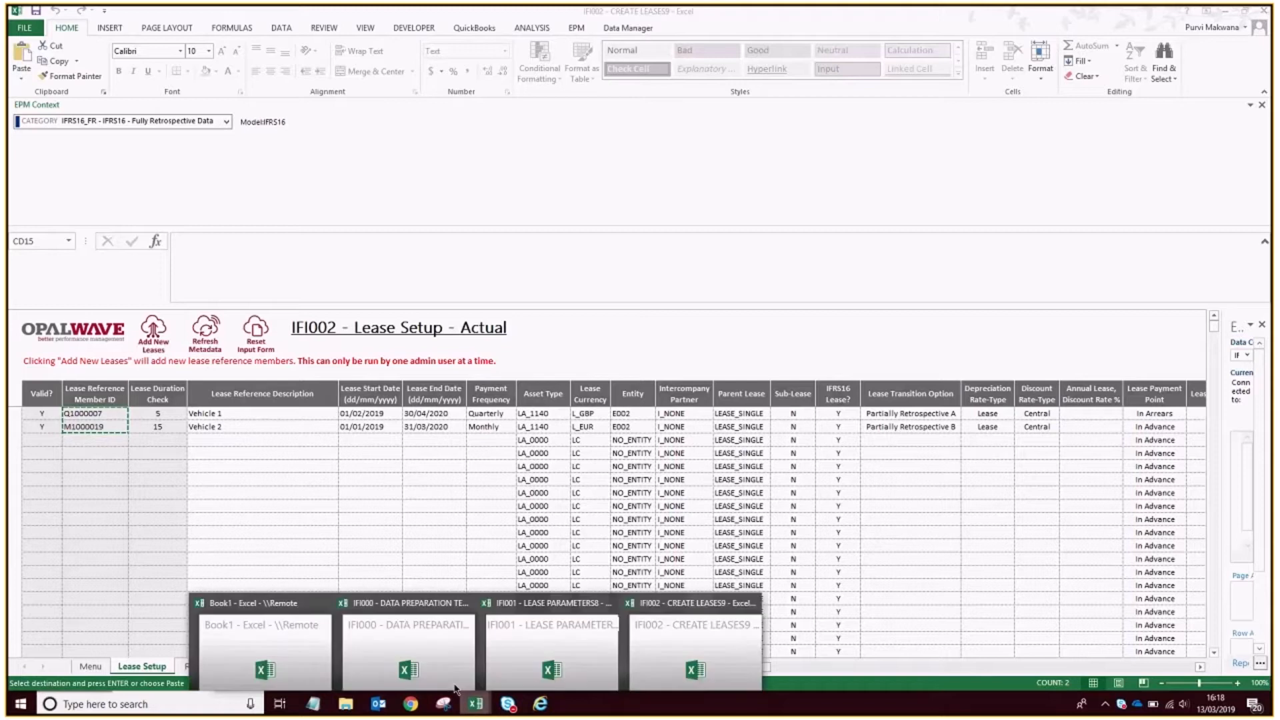
left_click(379, 655)
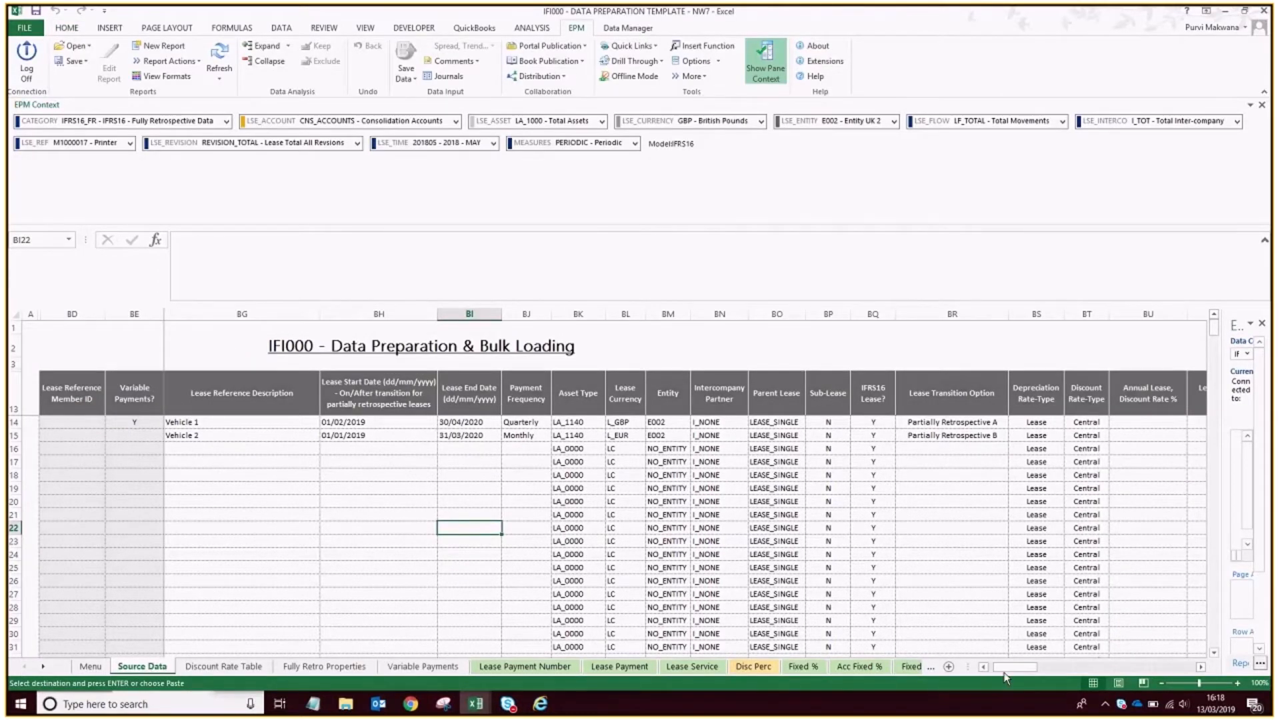
left_click_drag(1006, 670, 997, 670)
left_click(78, 422)
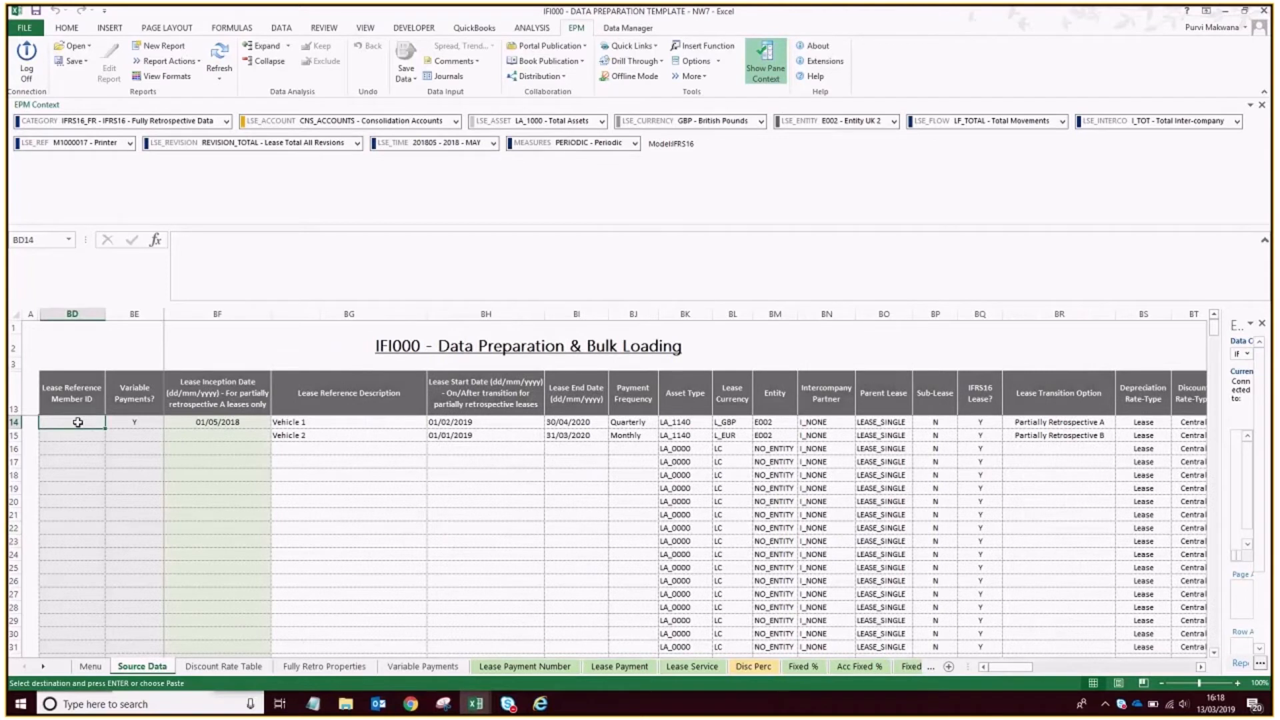
right_click(78, 422)
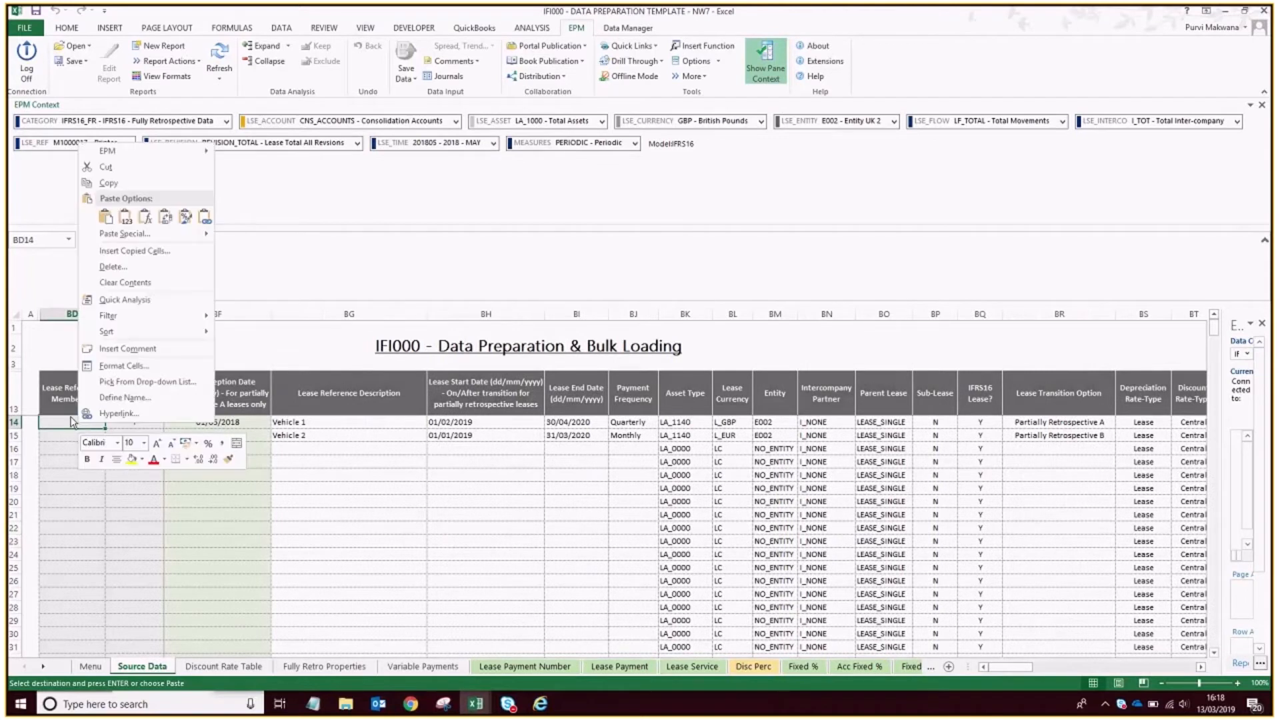
left_click(126, 225)
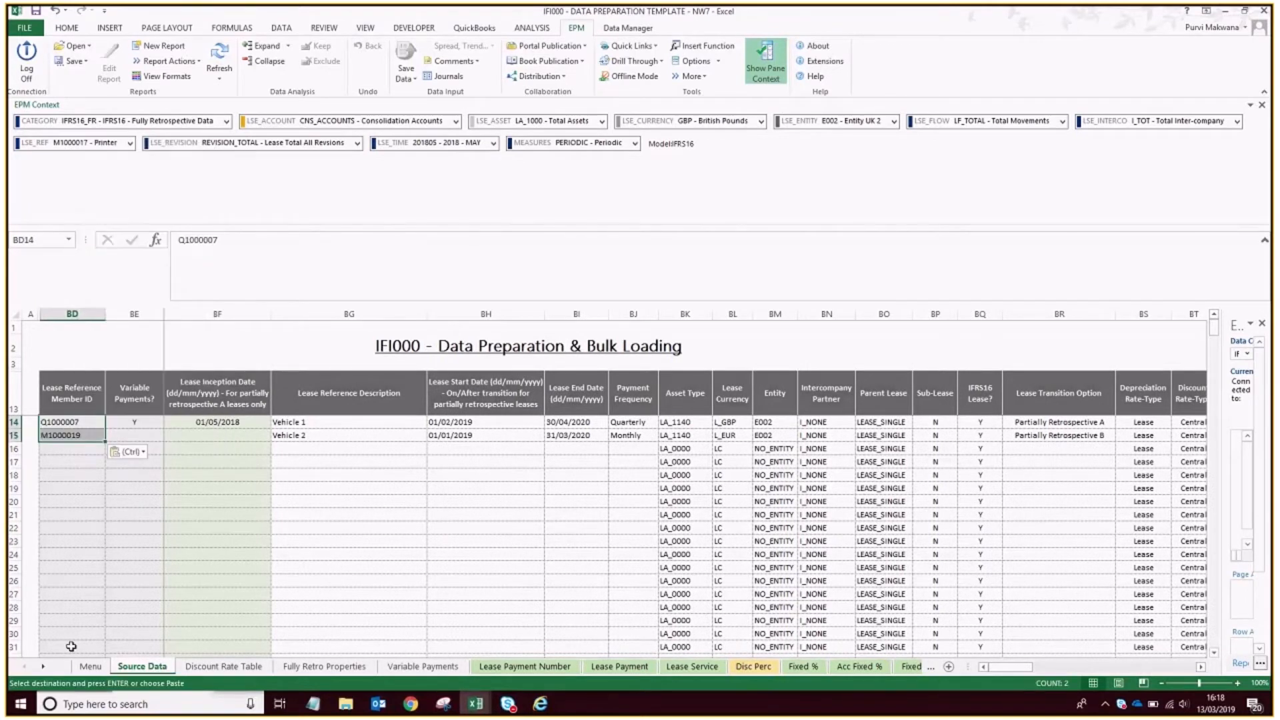
left_click(265, 514)
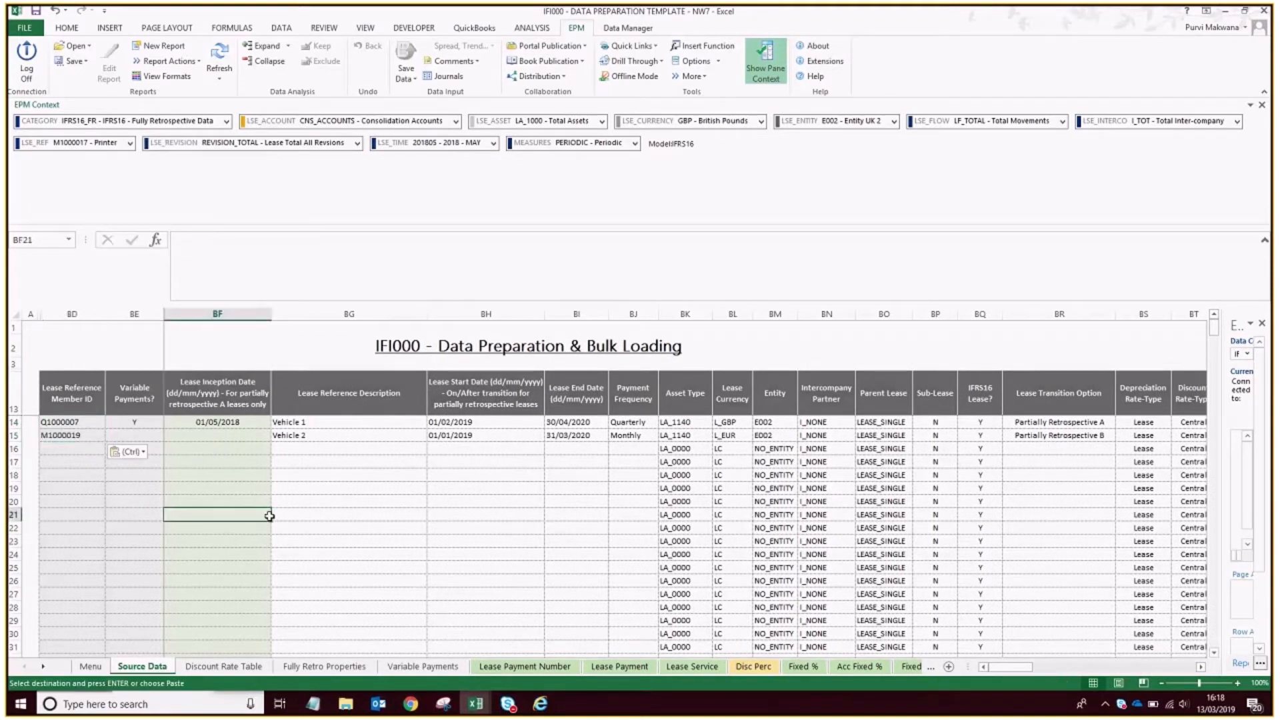
Refresh the EPM metadata for the server connection and refresh the Source Data worksheet.
left_click(719, 62)
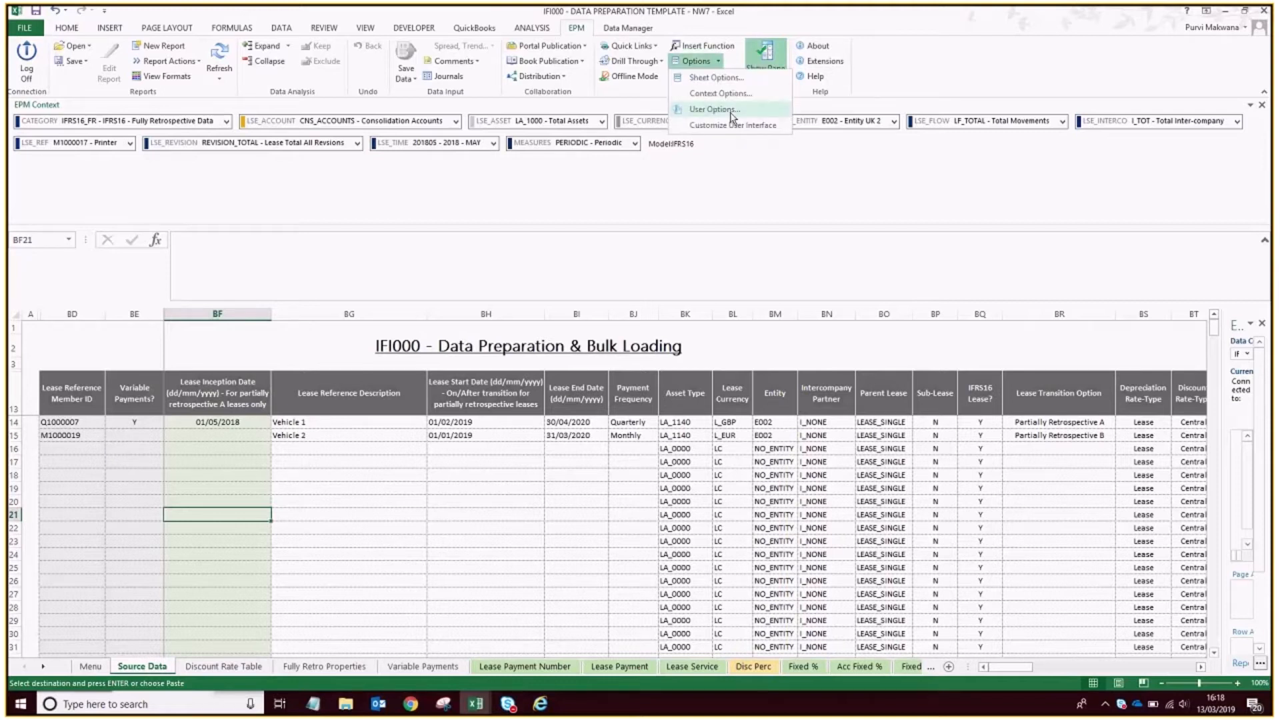
left_click(692, 76)
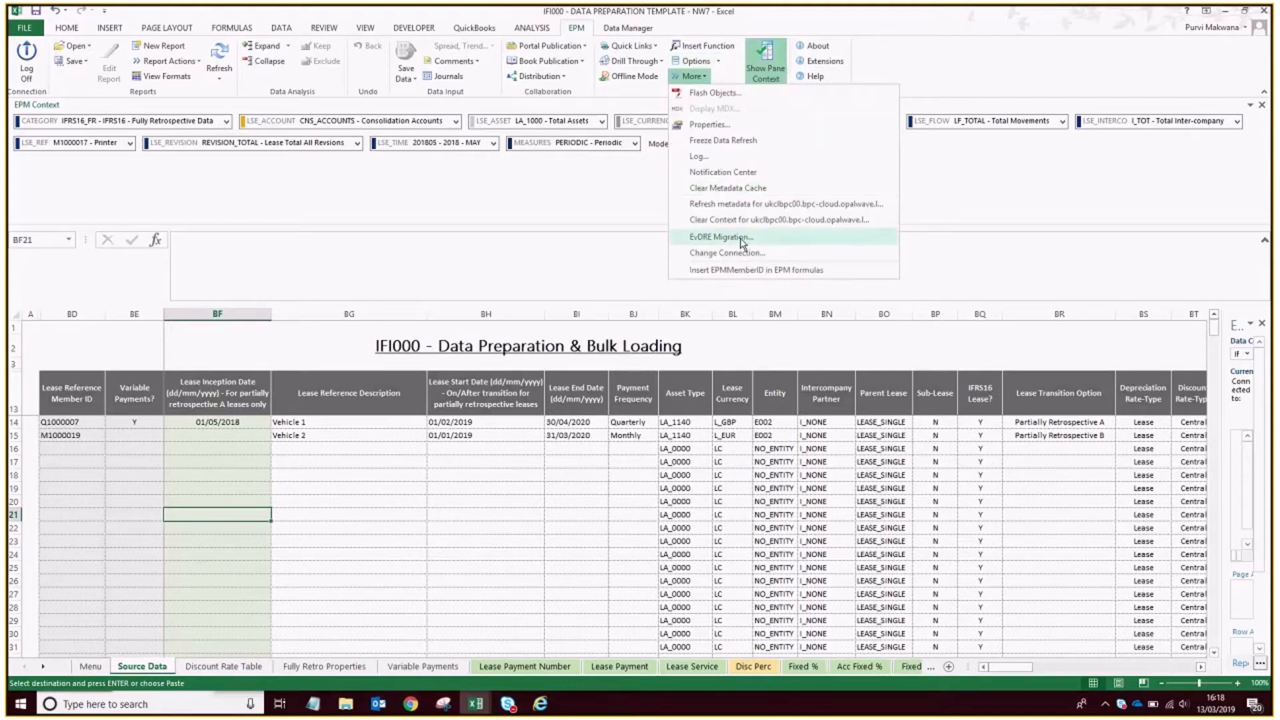
left_click(742, 204)
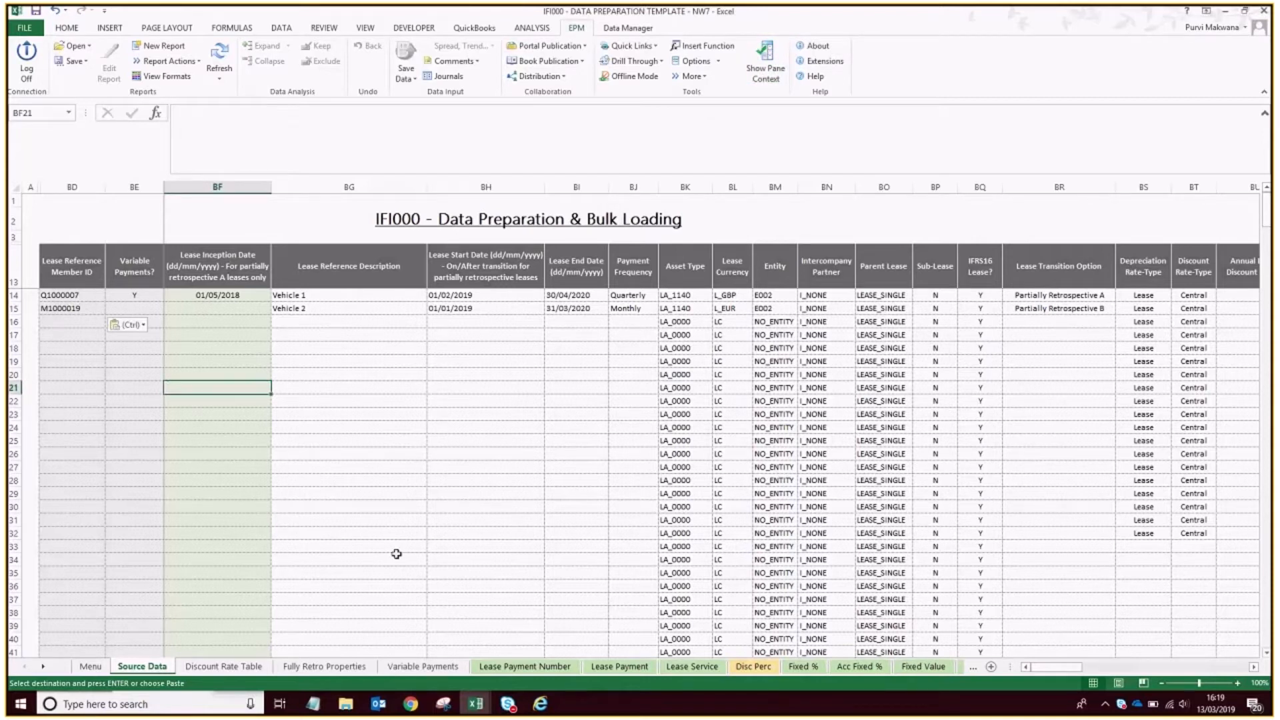
left_click(219, 75)
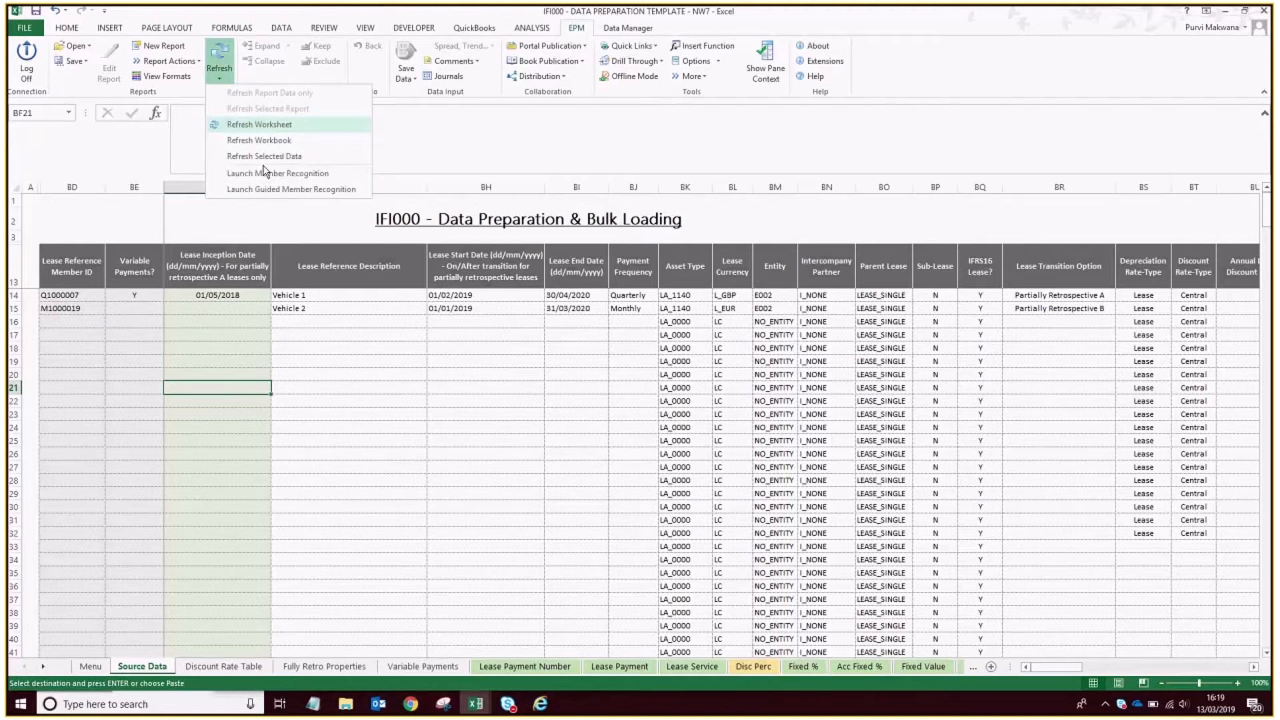
left_click(260, 125)
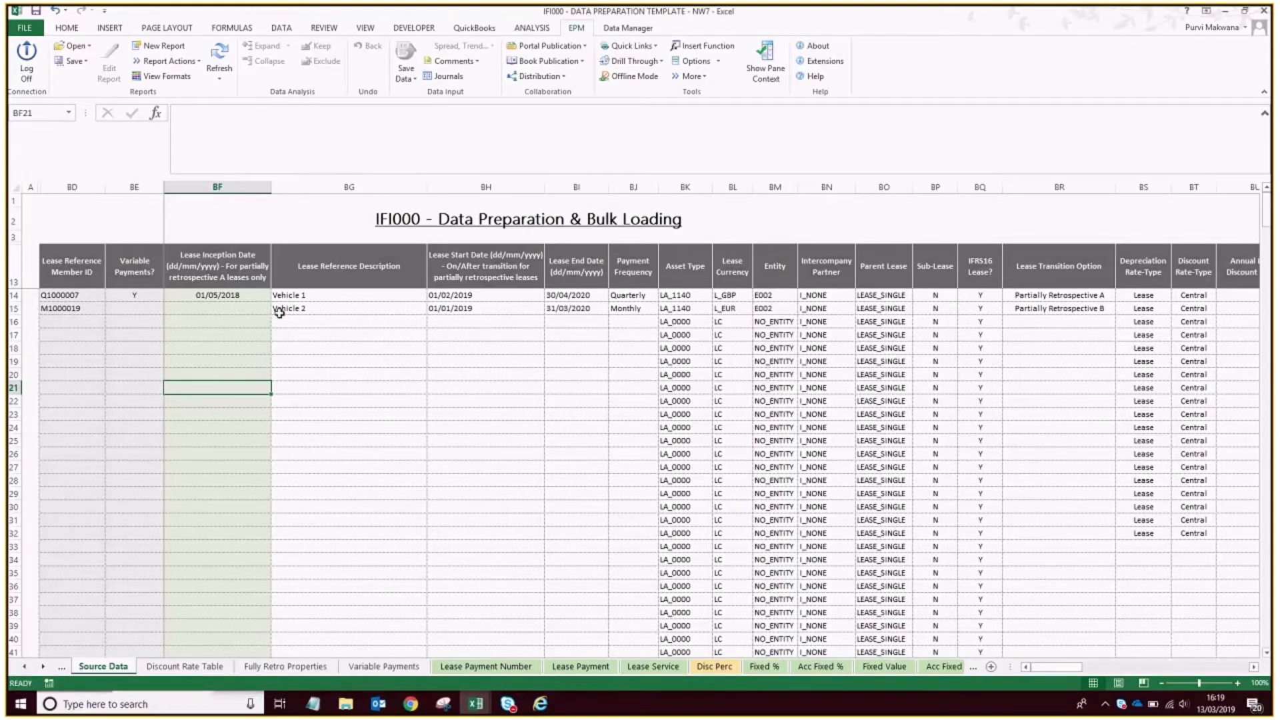
Check the CATEGORY member on the Discount Rate Table sheet and both leases' payment numbers from 201901 on the Lease Payment Number sheet.
left_click(187, 667)
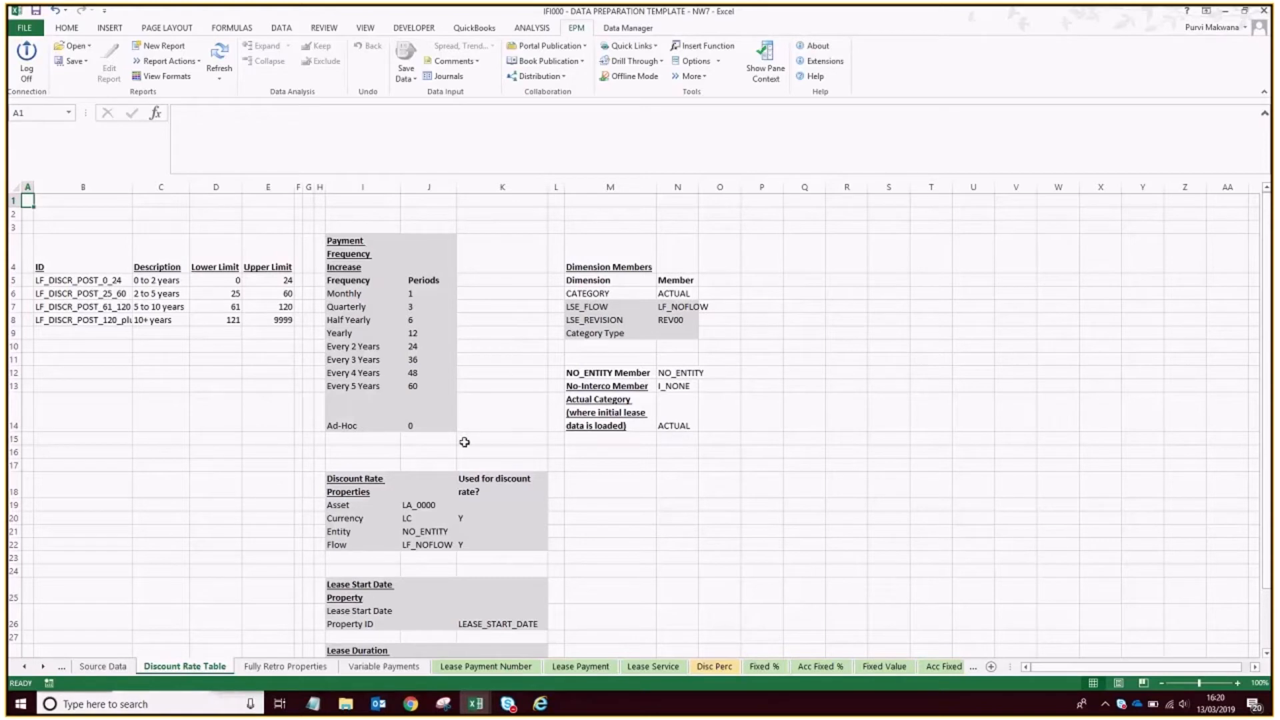
left_click(661, 294)
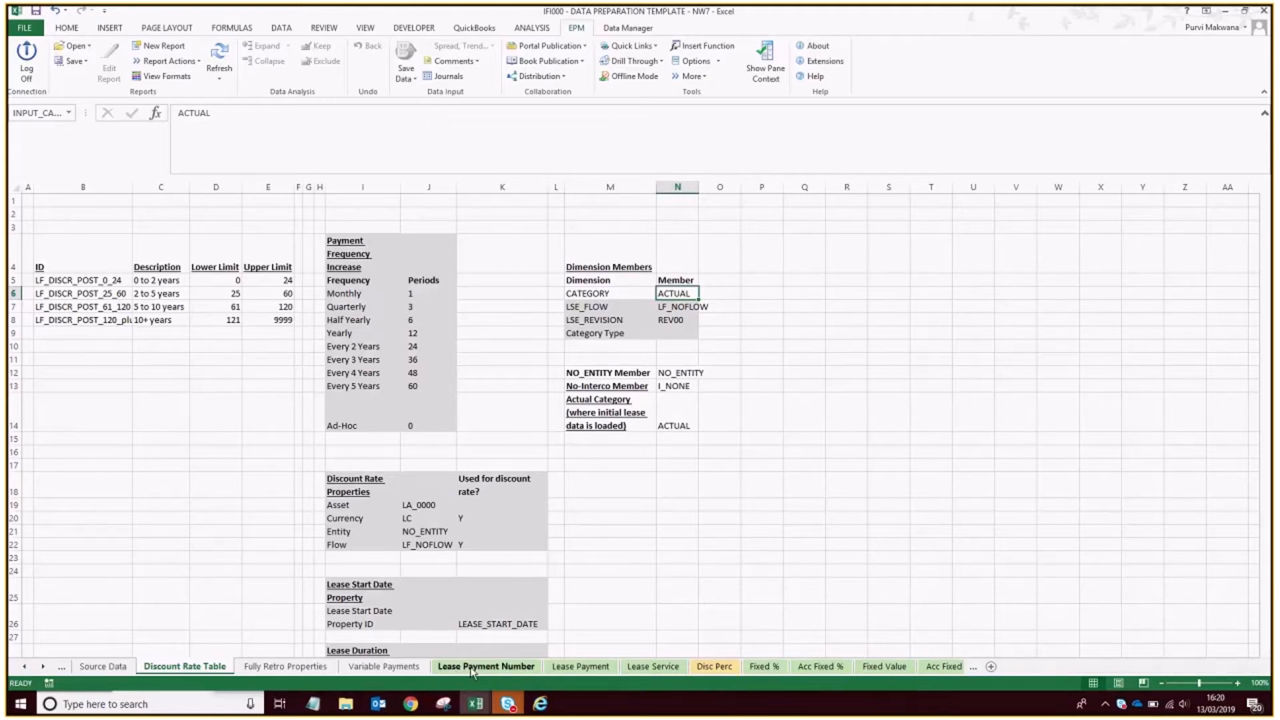
left_click(459, 667)
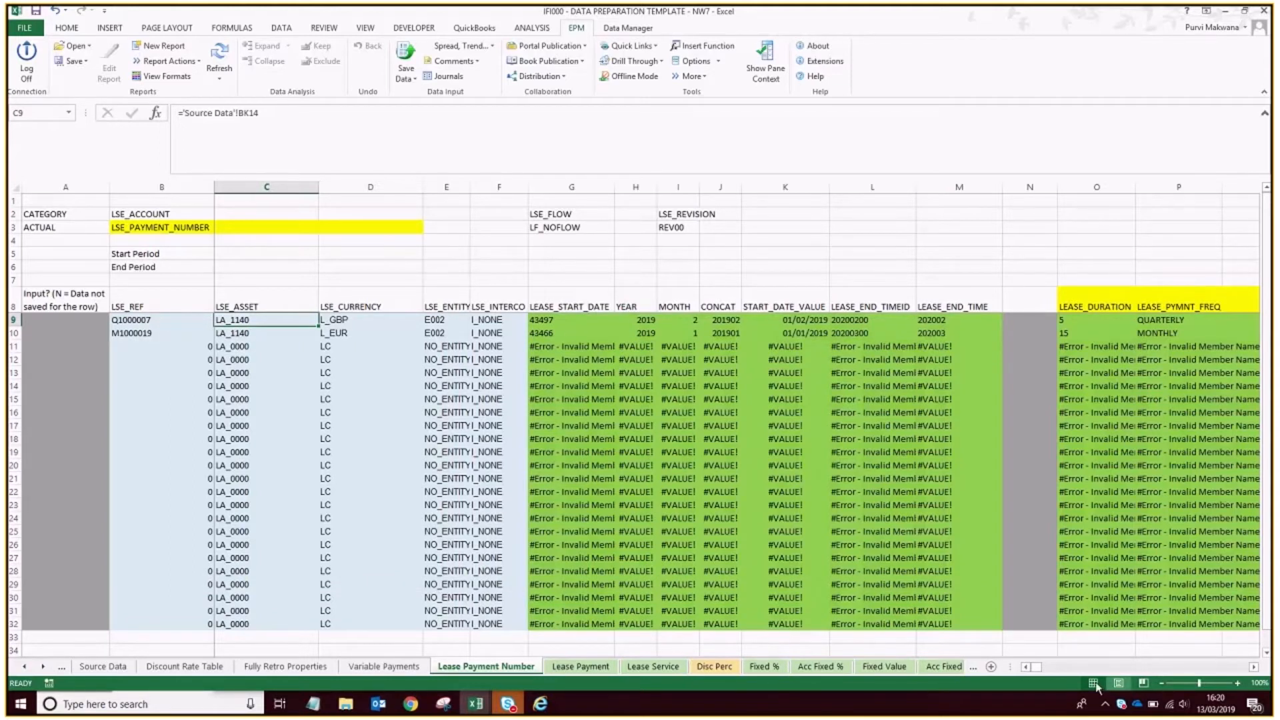
left_click_drag(1035, 666, 1132, 675)
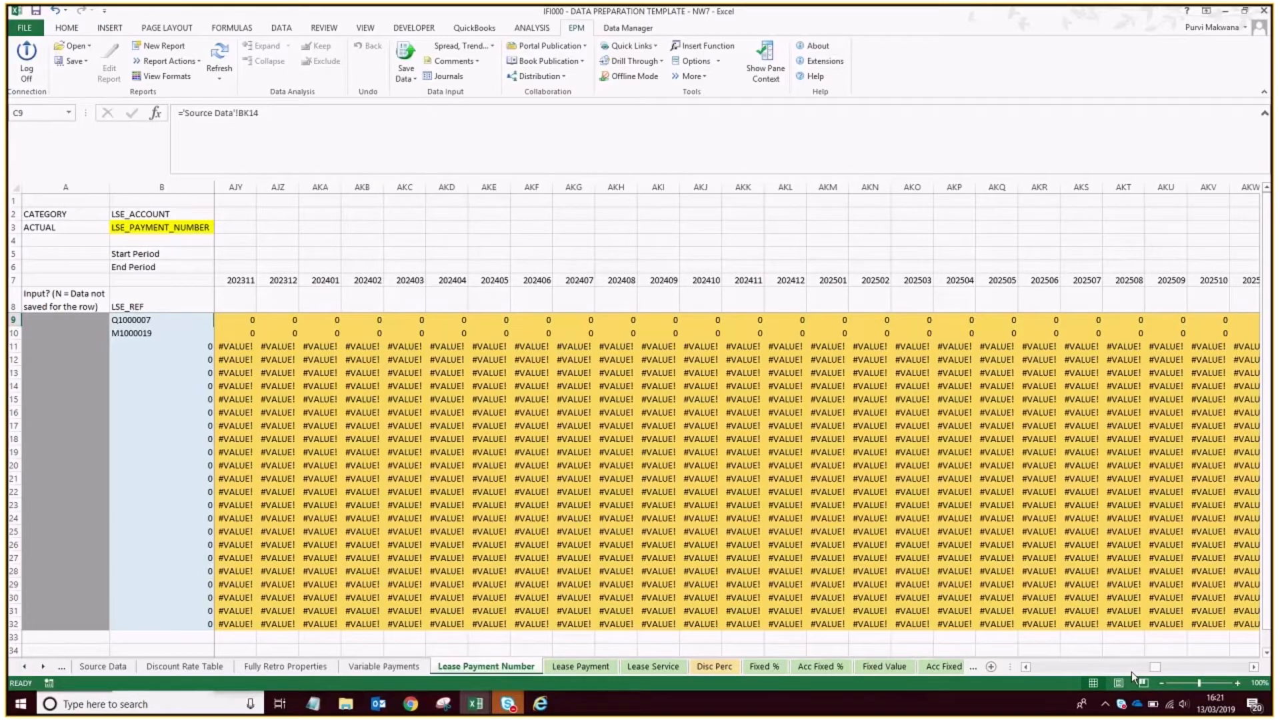
left_click(1131, 671)
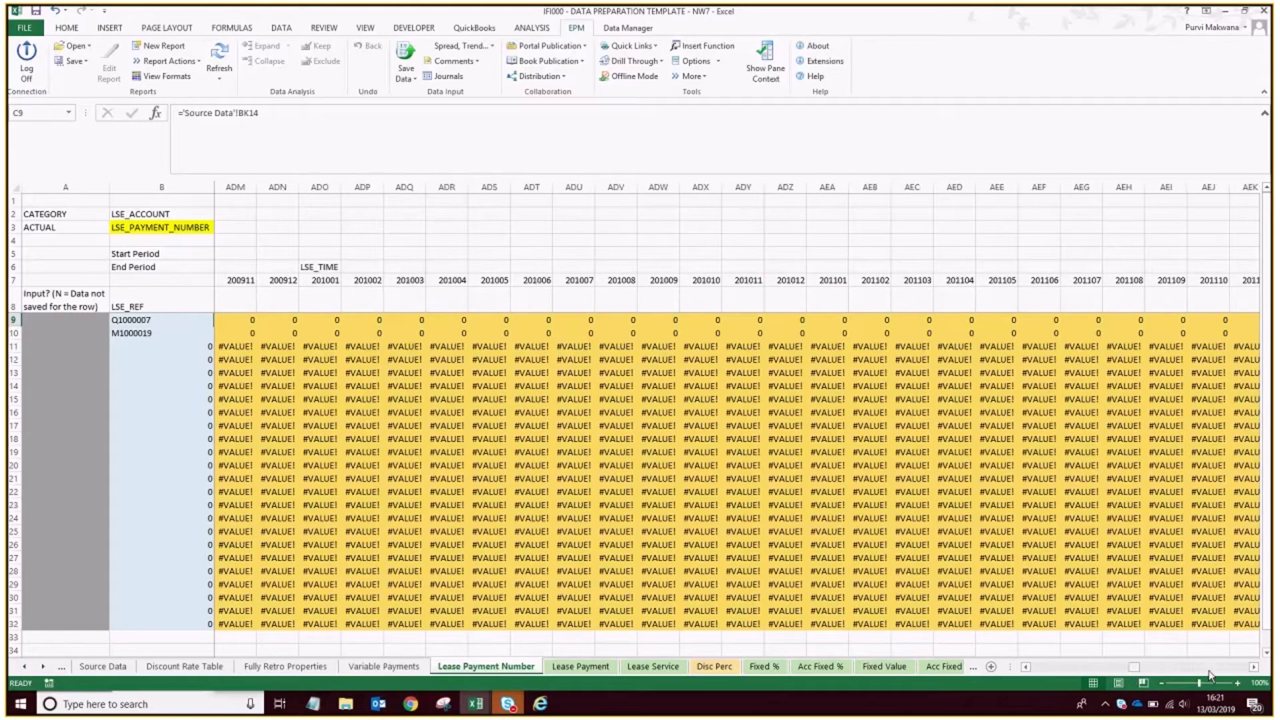
left_click(1220, 669)
left_click(1118, 670)
left_click(1119, 670)
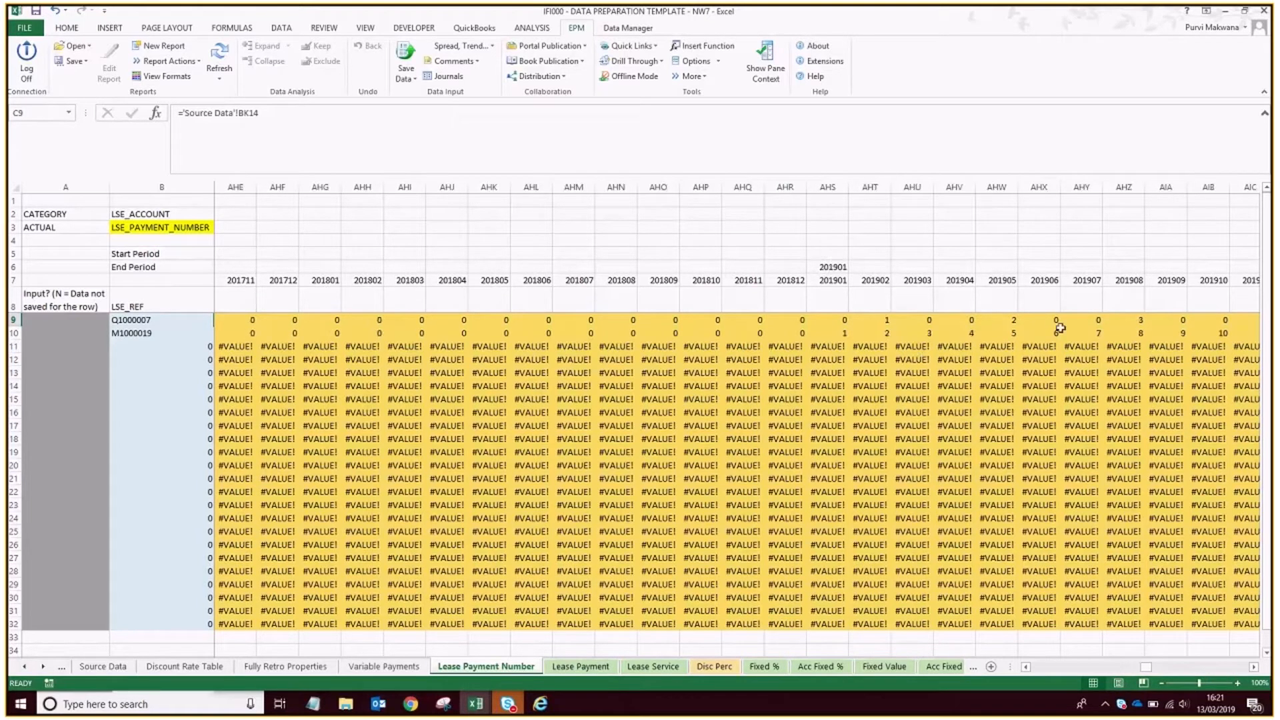
Save the Lease Payment Number sheet's data to the IFRS16 model and accept the submission.
left_click(403, 52)
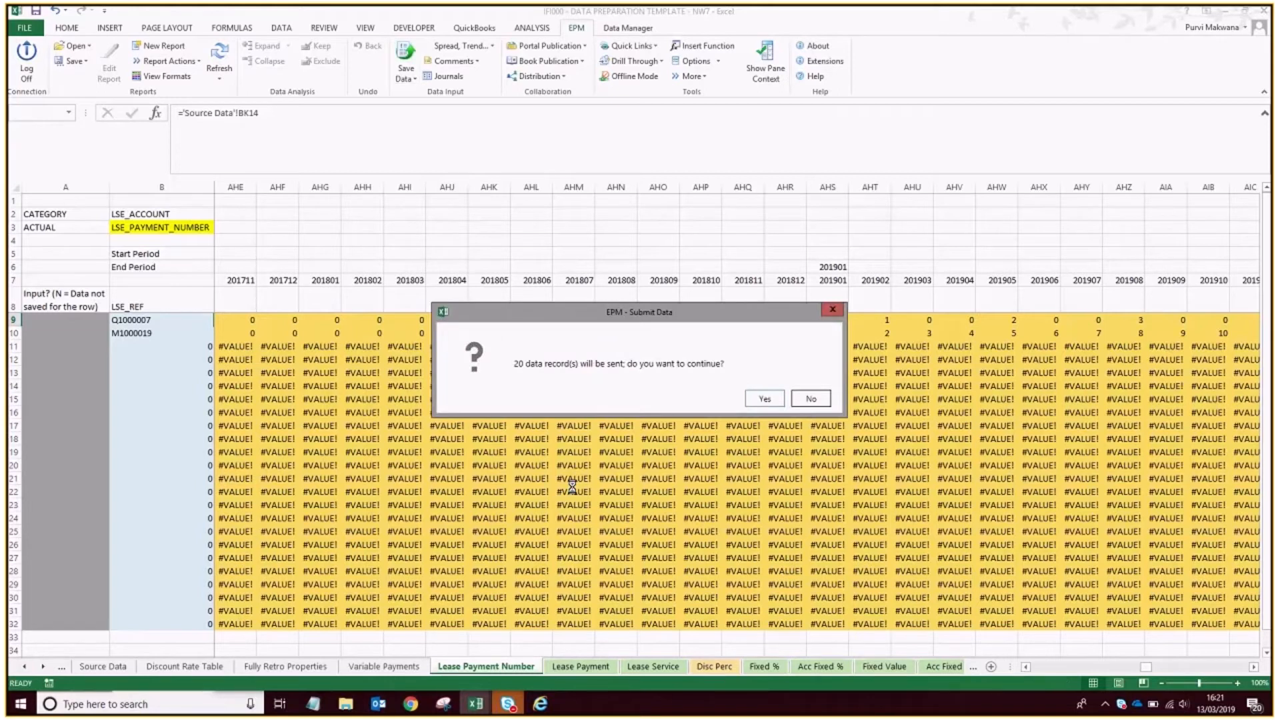
left_click(765, 398)
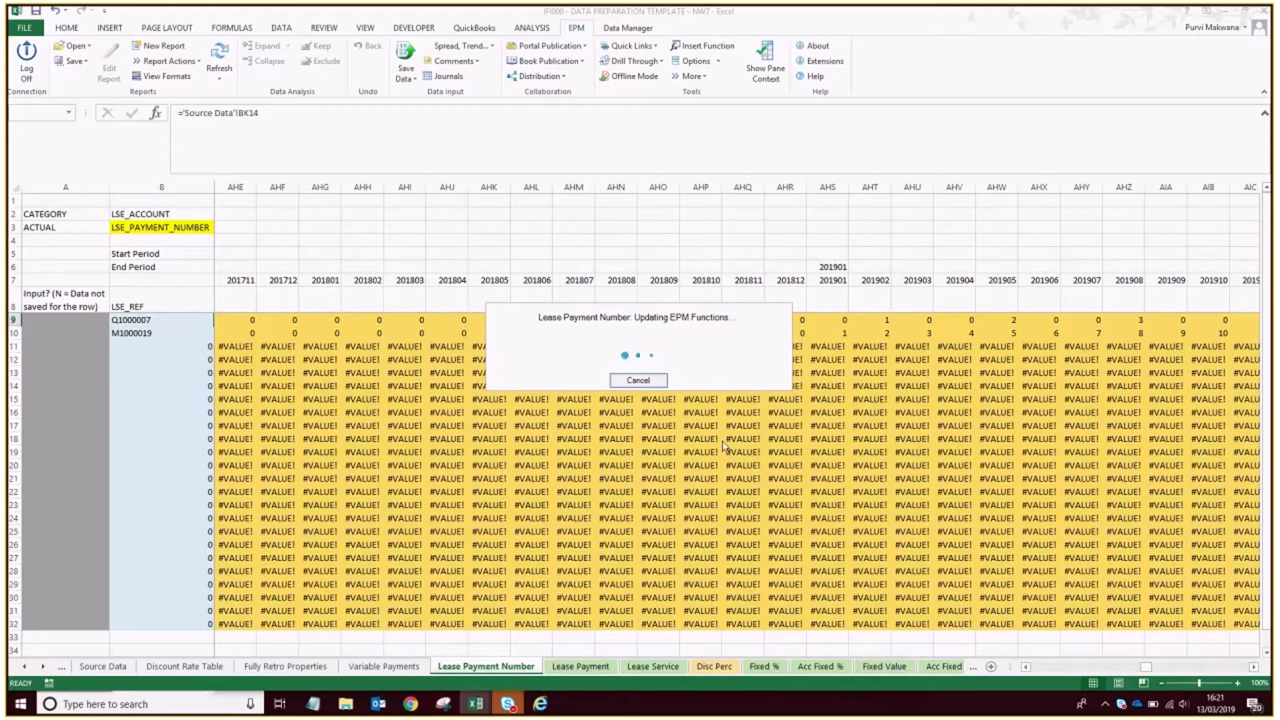
left_click(775, 437)
Save the Lease Payment sheet's LSE_PAYMENT data to the IFRS16 model.
left_click(579, 667)
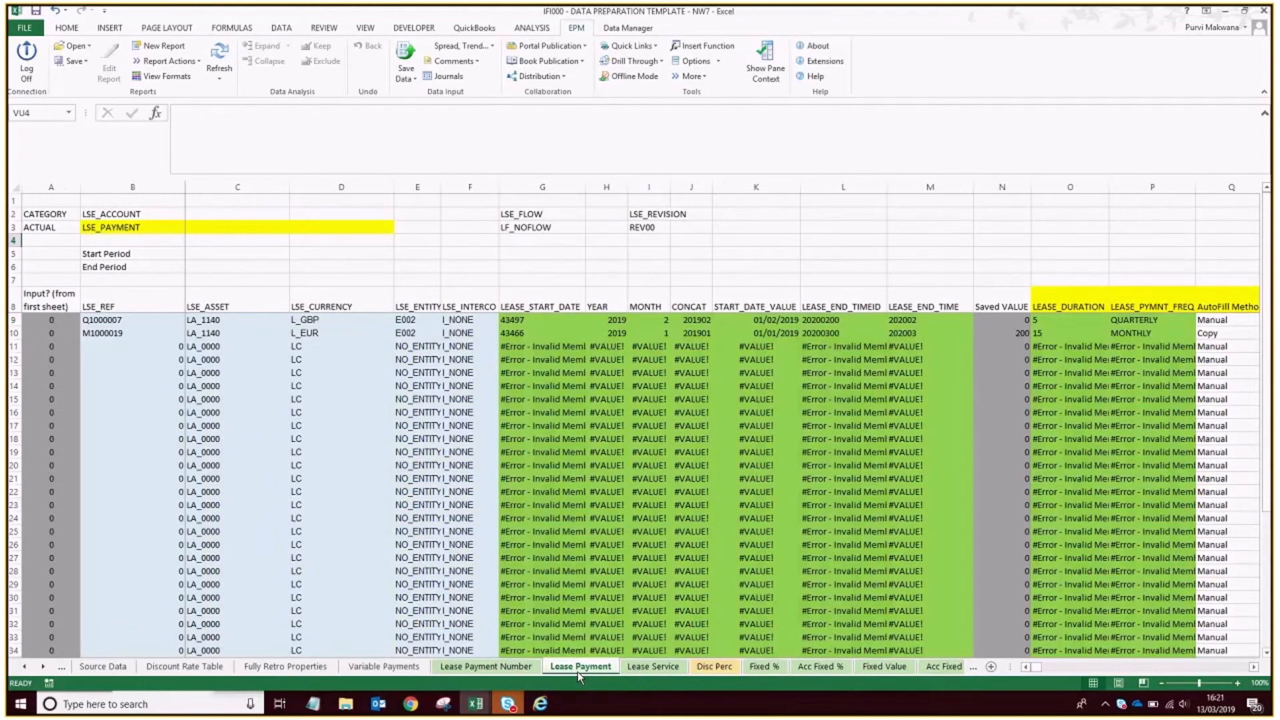
left_click(402, 58)
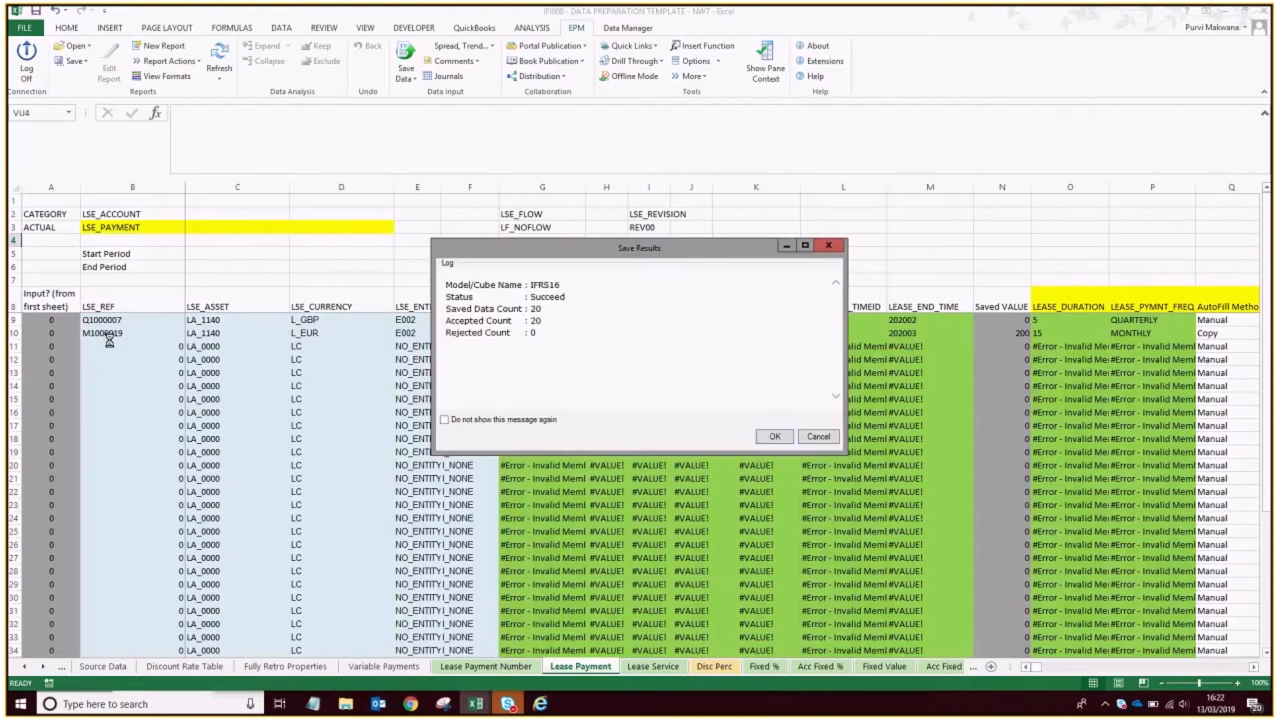
left_click(763, 436)
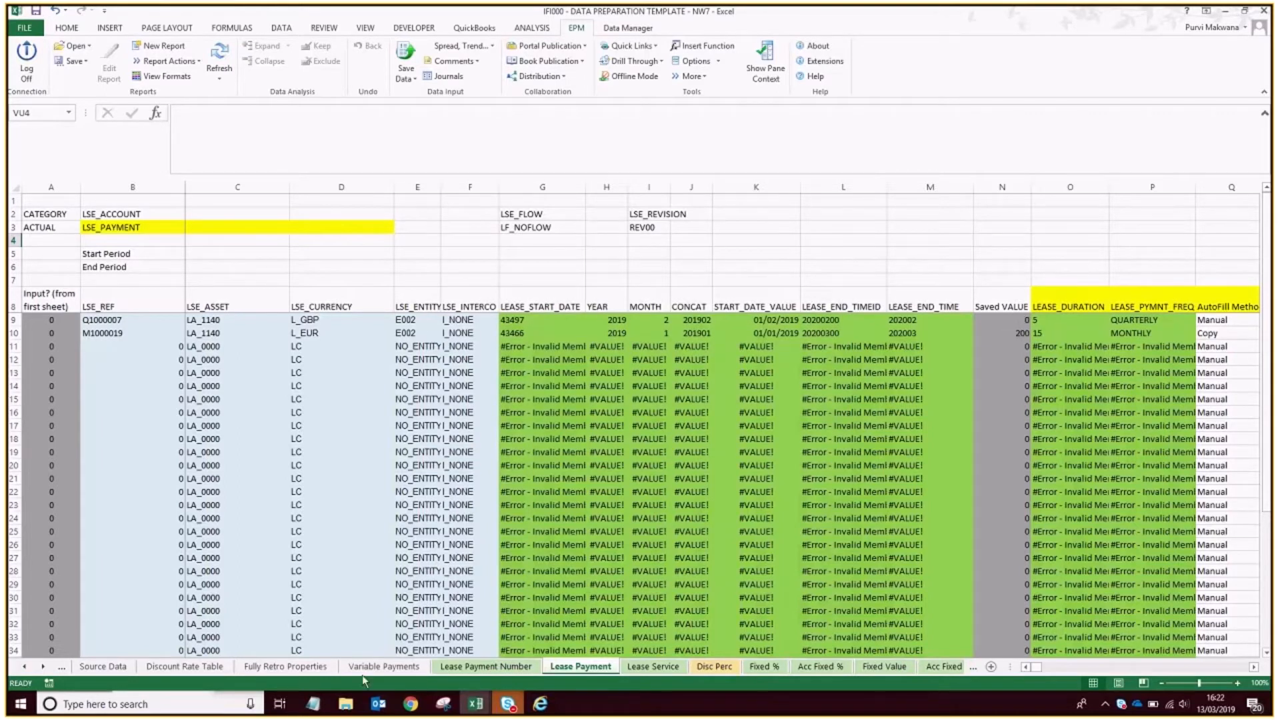
Check the Lease Service sheet, and save the Disc Perc sheet's LSE_DISC_RATE data to the IFRS16 model.
left_click(657, 666)
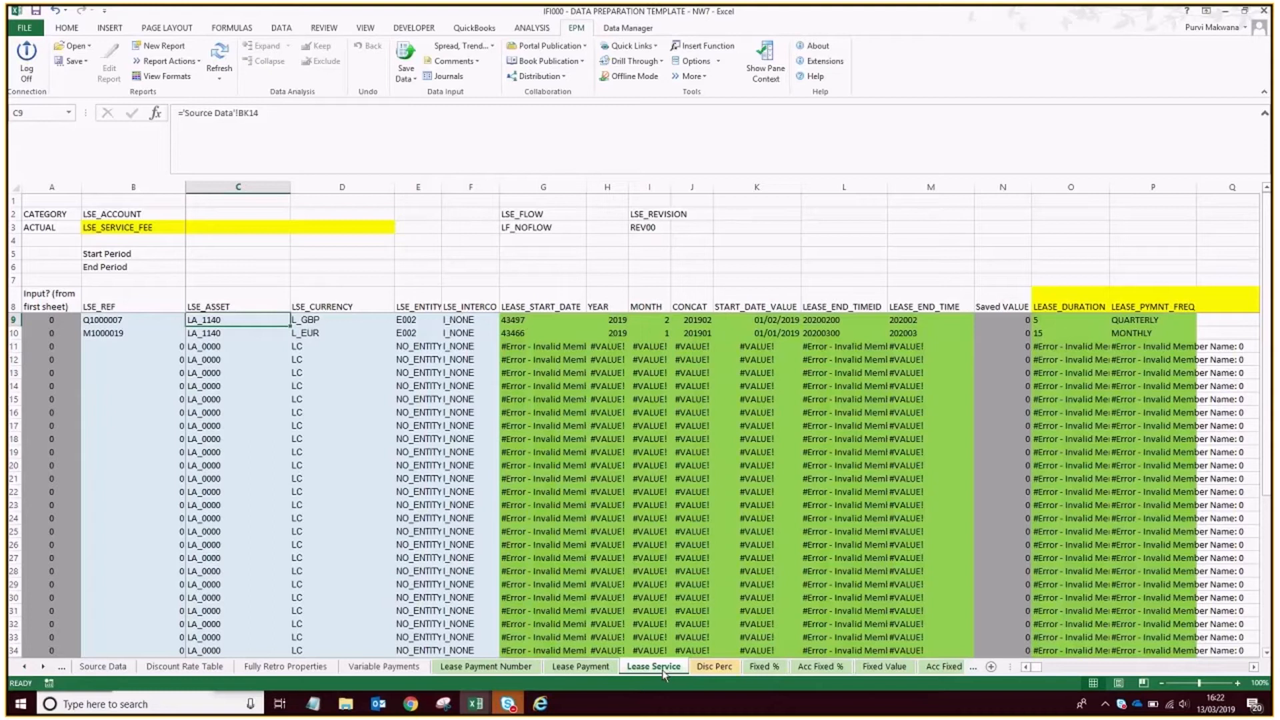
left_click(714, 667)
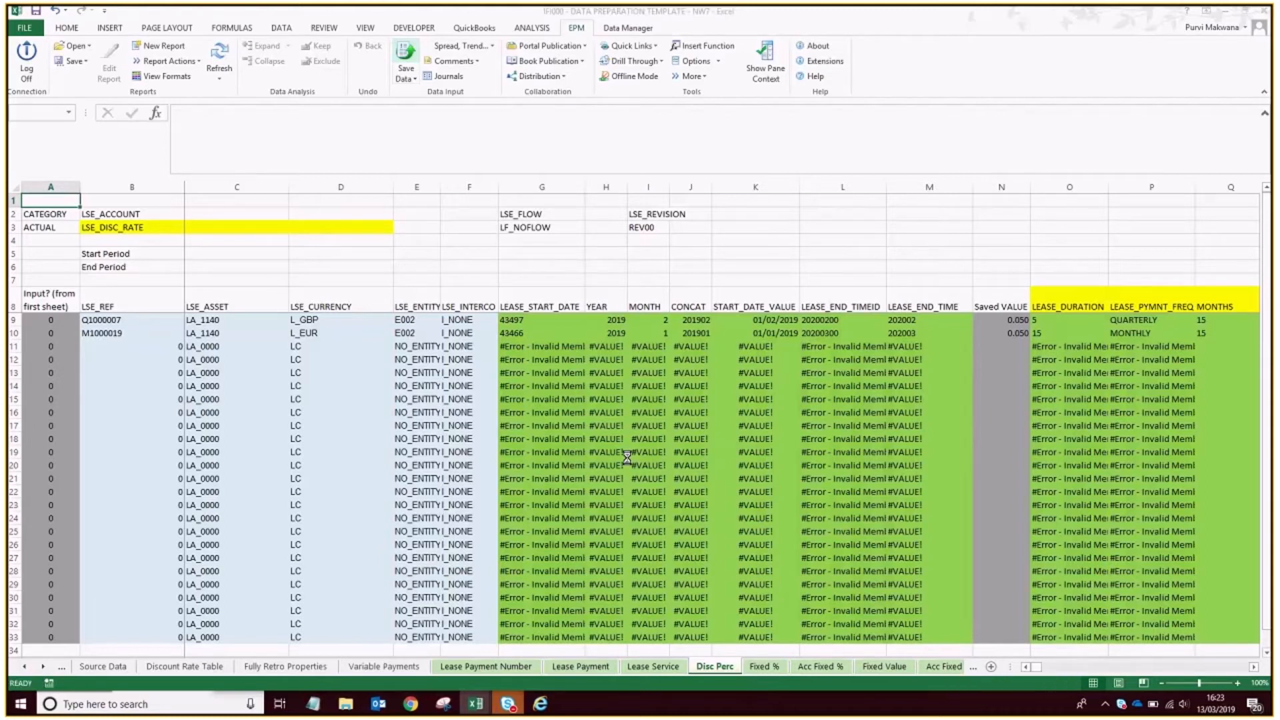
left_click(773, 396)
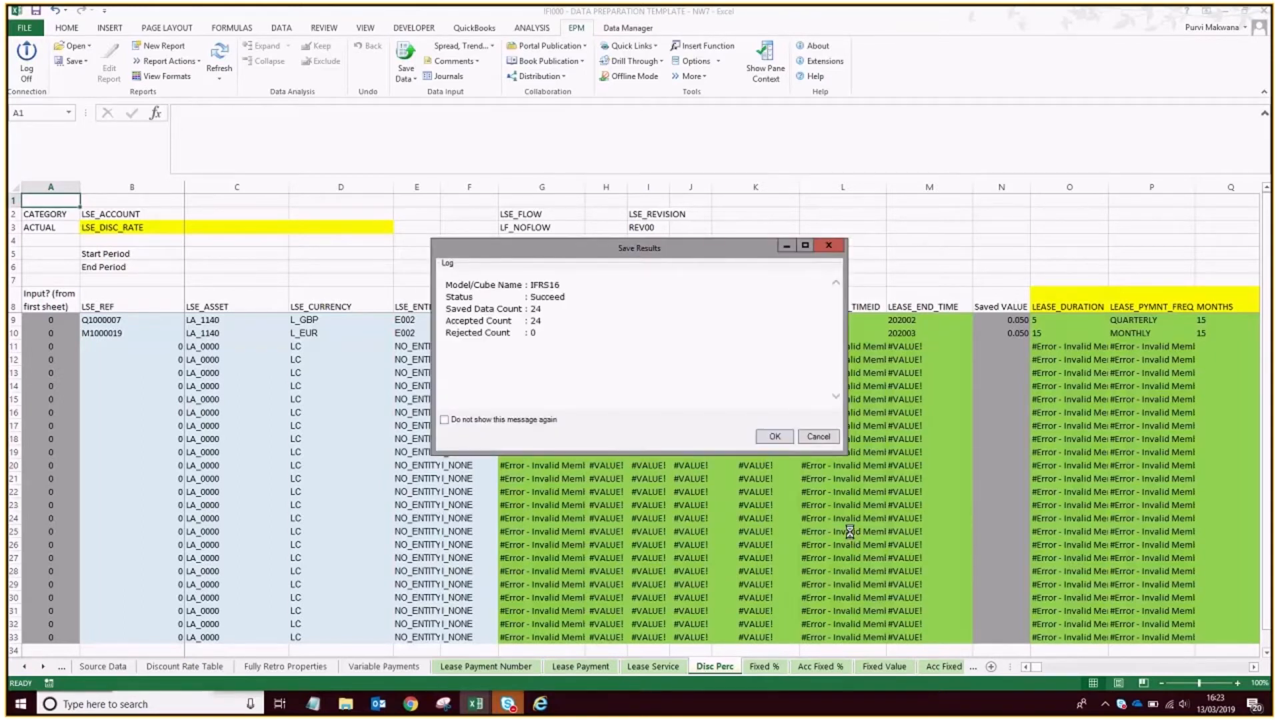
left_click(785, 438)
Save the Total Pymnt Index sheet's LSE_TOTAL_PYMNT_IND data to the IFRS16 model.
left_click(43, 666)
left_click(43, 666)
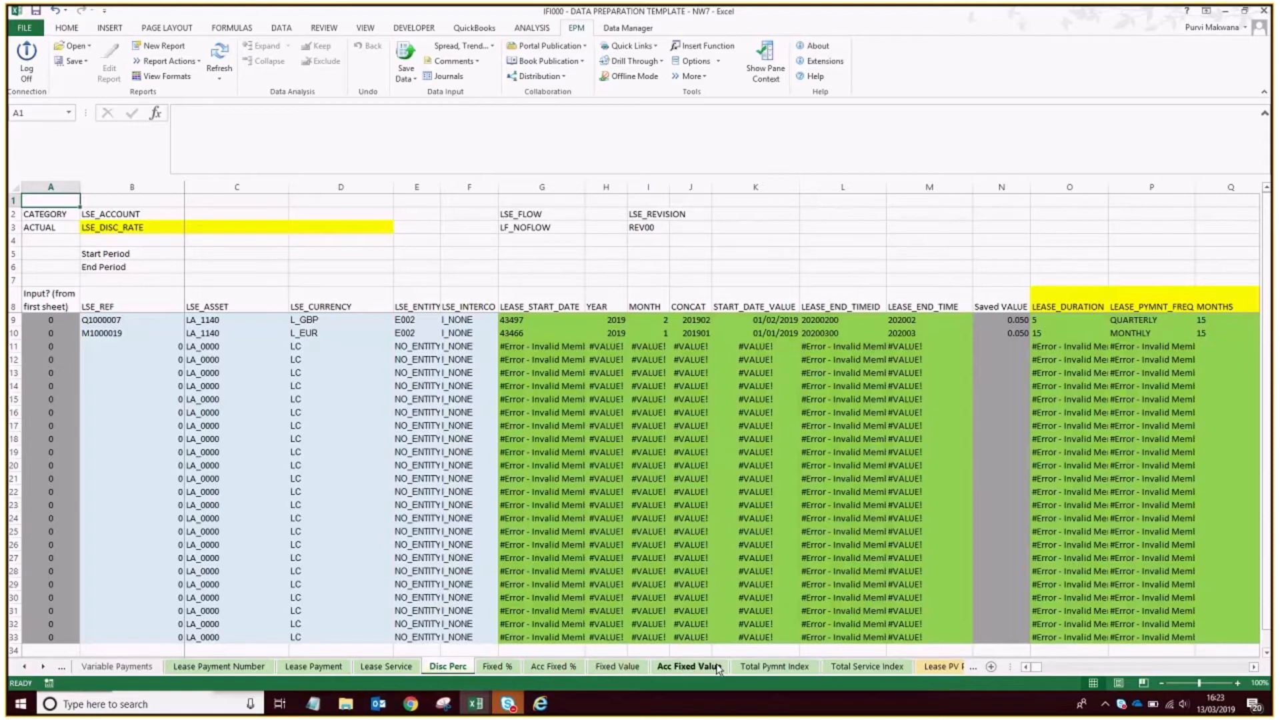
left_click(767, 668)
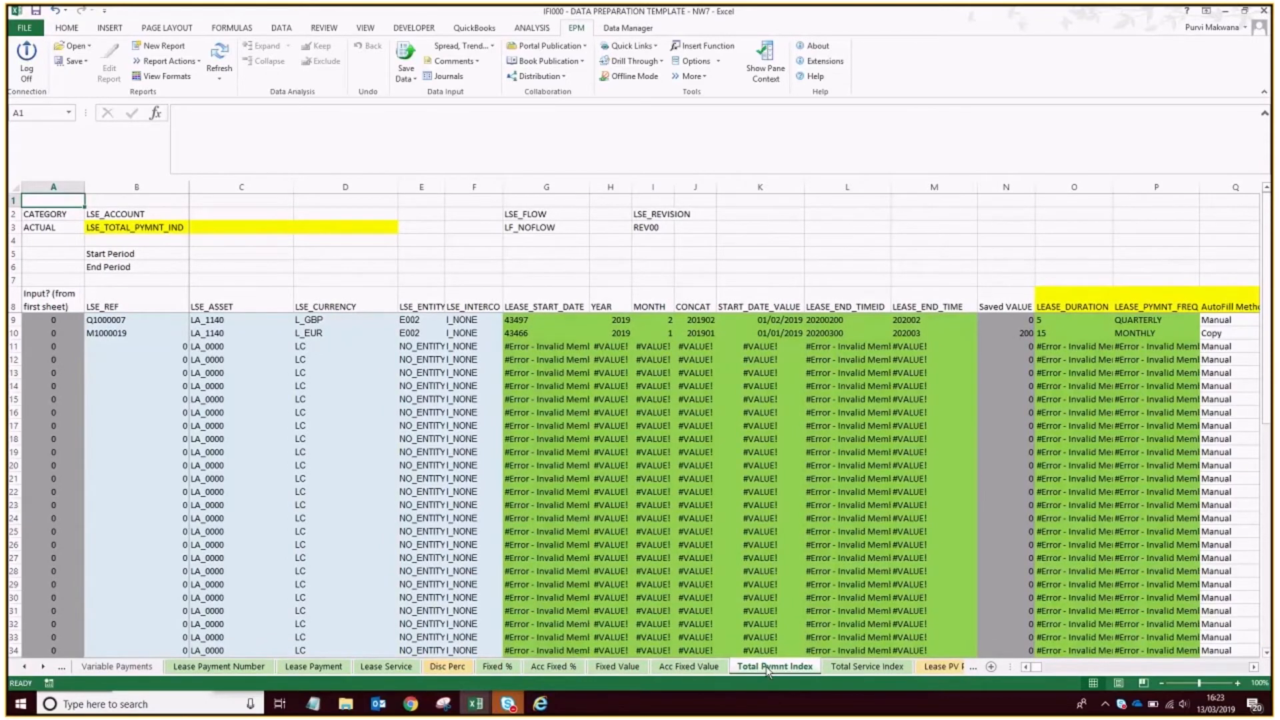
left_click(415, 59)
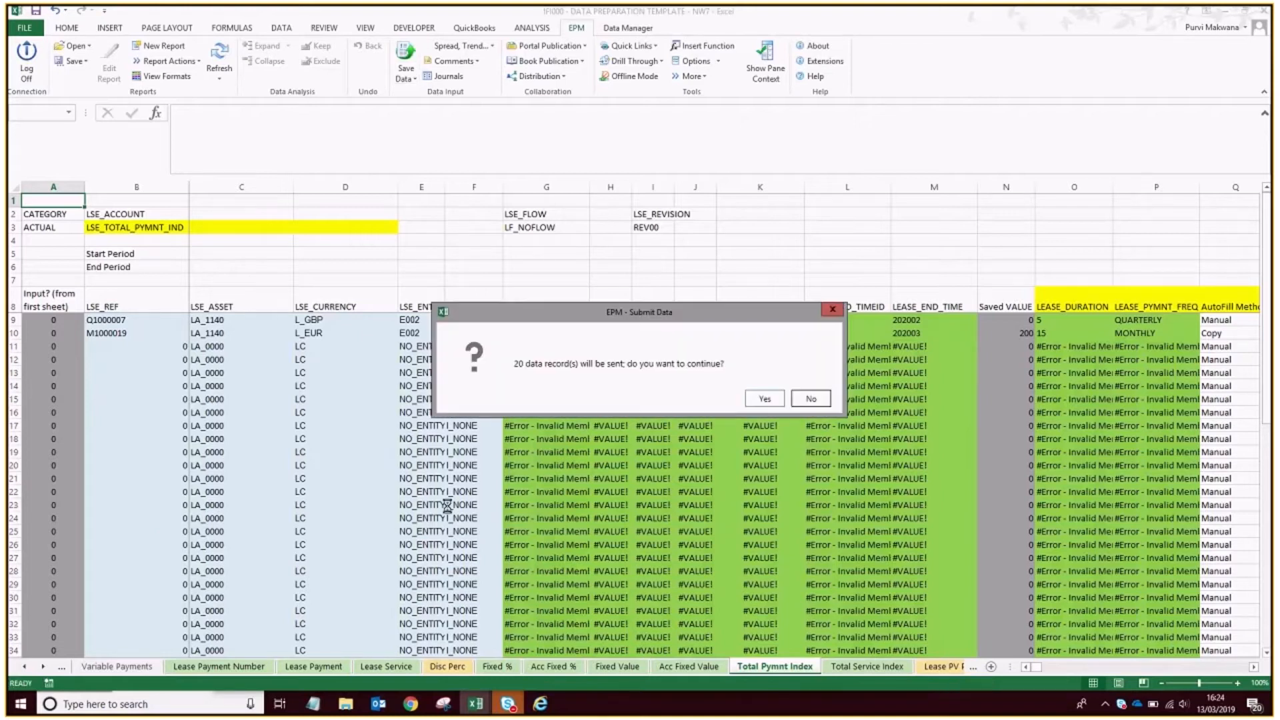
left_click(766, 399)
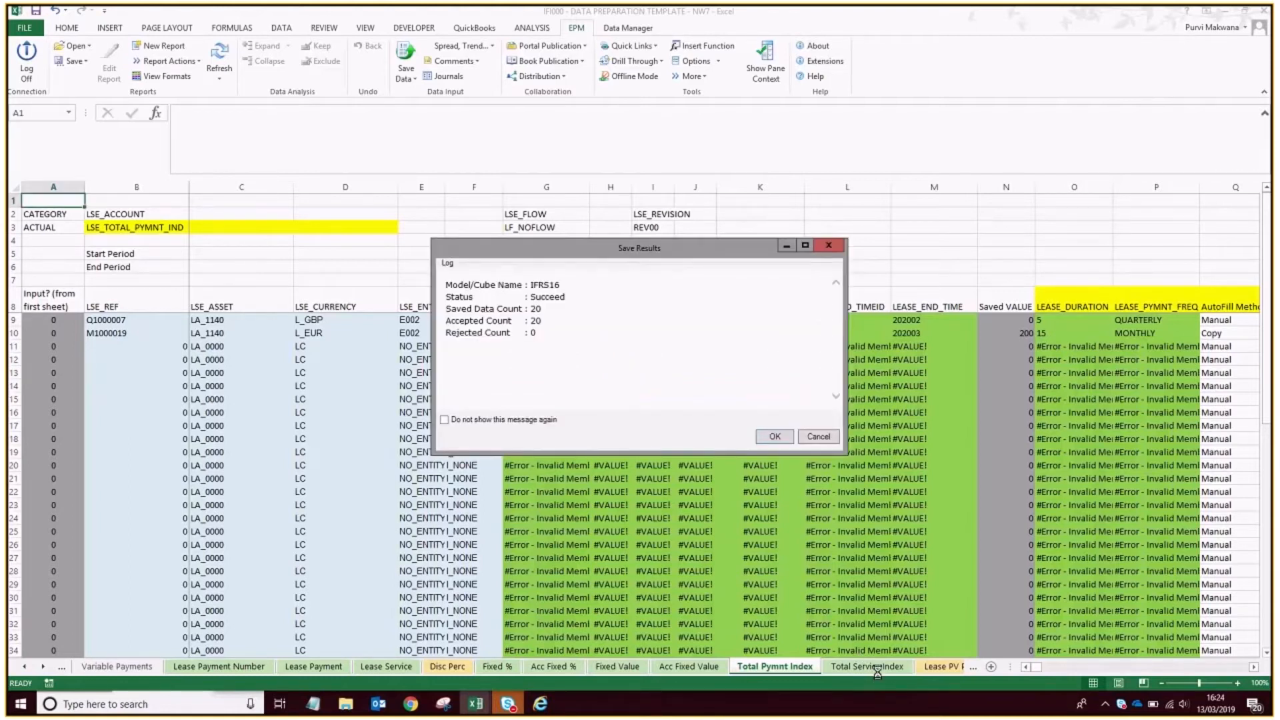
key("Return")
Save the Lease PV Pymnts sheet's LSE_PV_PYMNT data to the IFRS16 model.
left_click(937, 667)
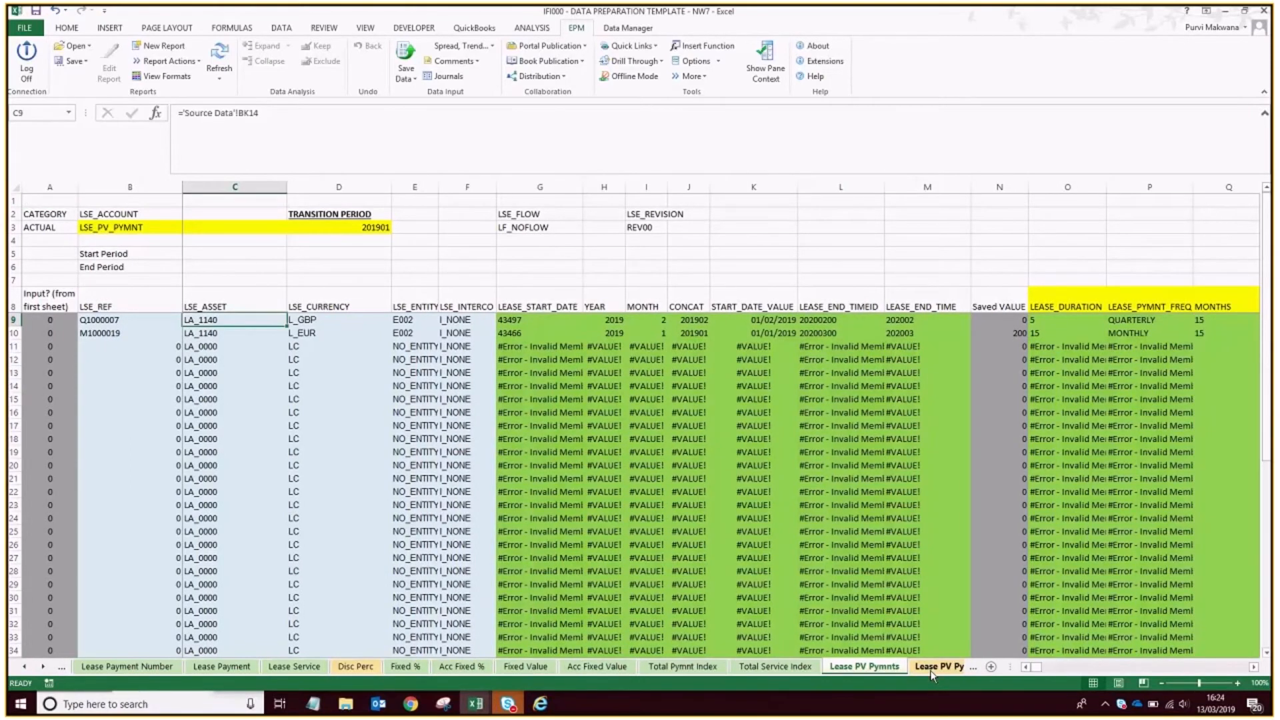
left_click(407, 59)
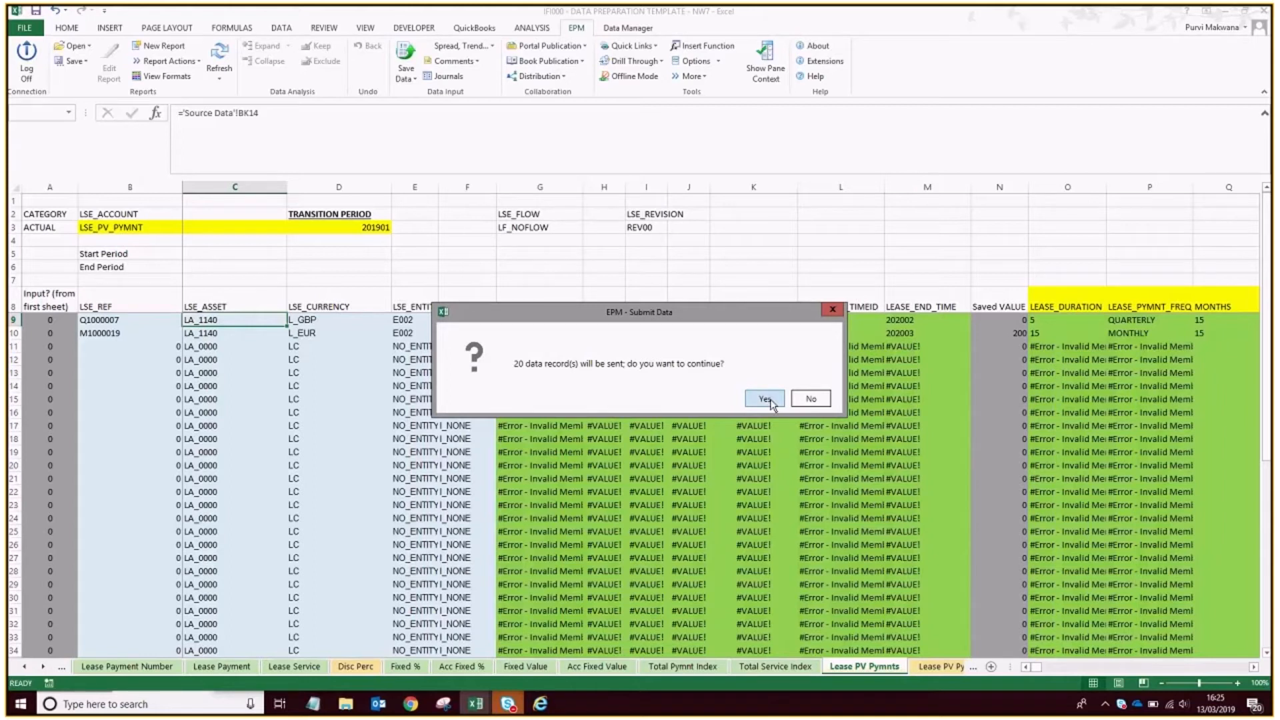
left_click(765, 398)
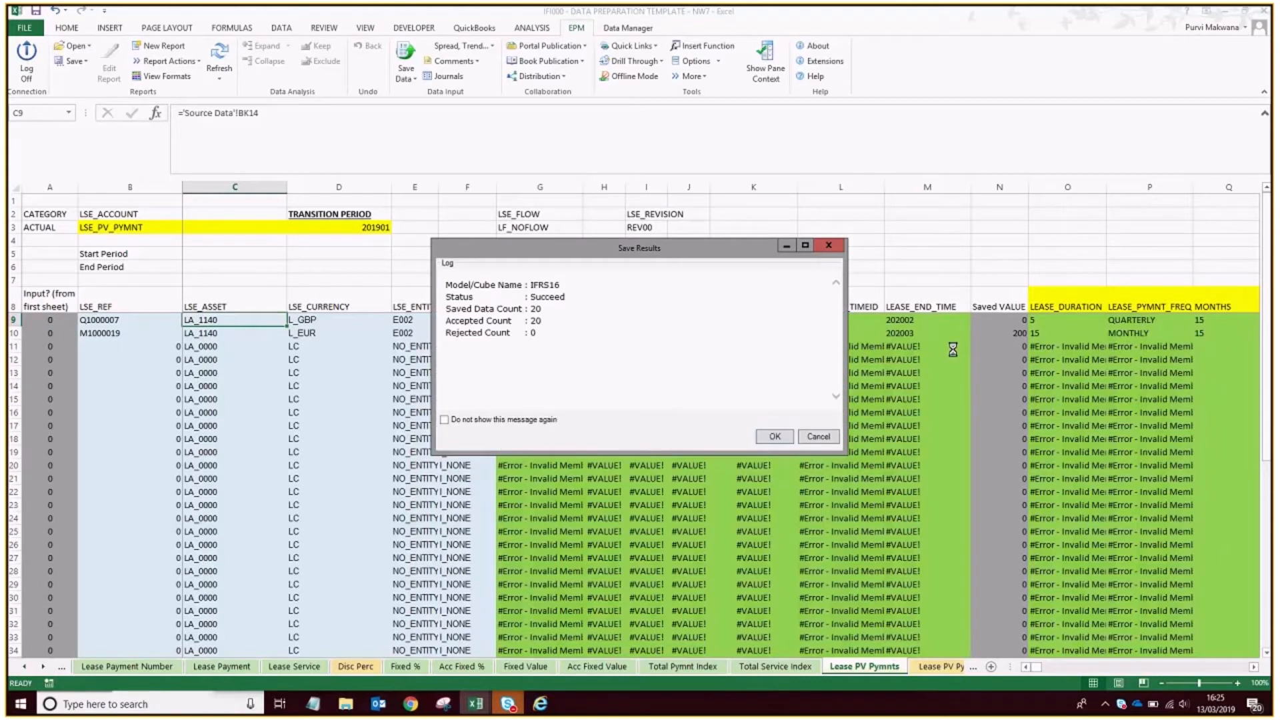
left_click(774, 437)
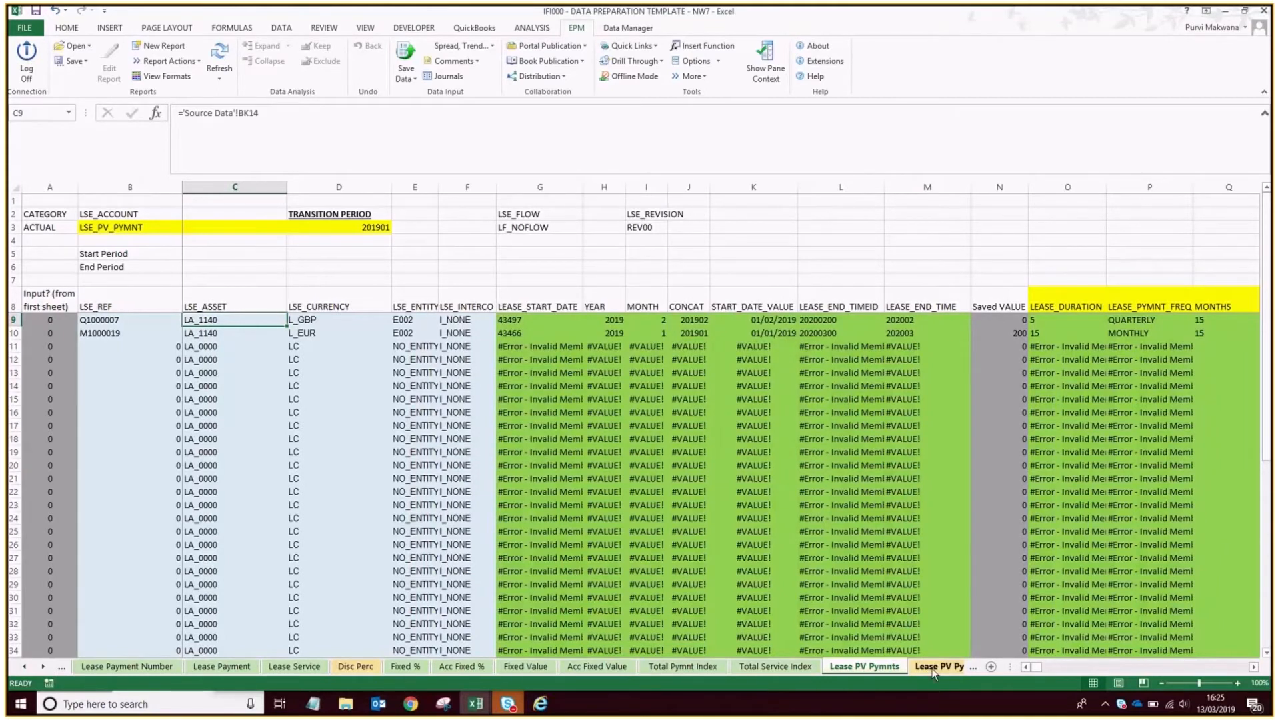
Save the Lease PV Pymnts (Index) sheet's LSE_PV_PYMNT_INDEX data to the IFRS16 model.
left_click(937, 667)
left_click(418, 54)
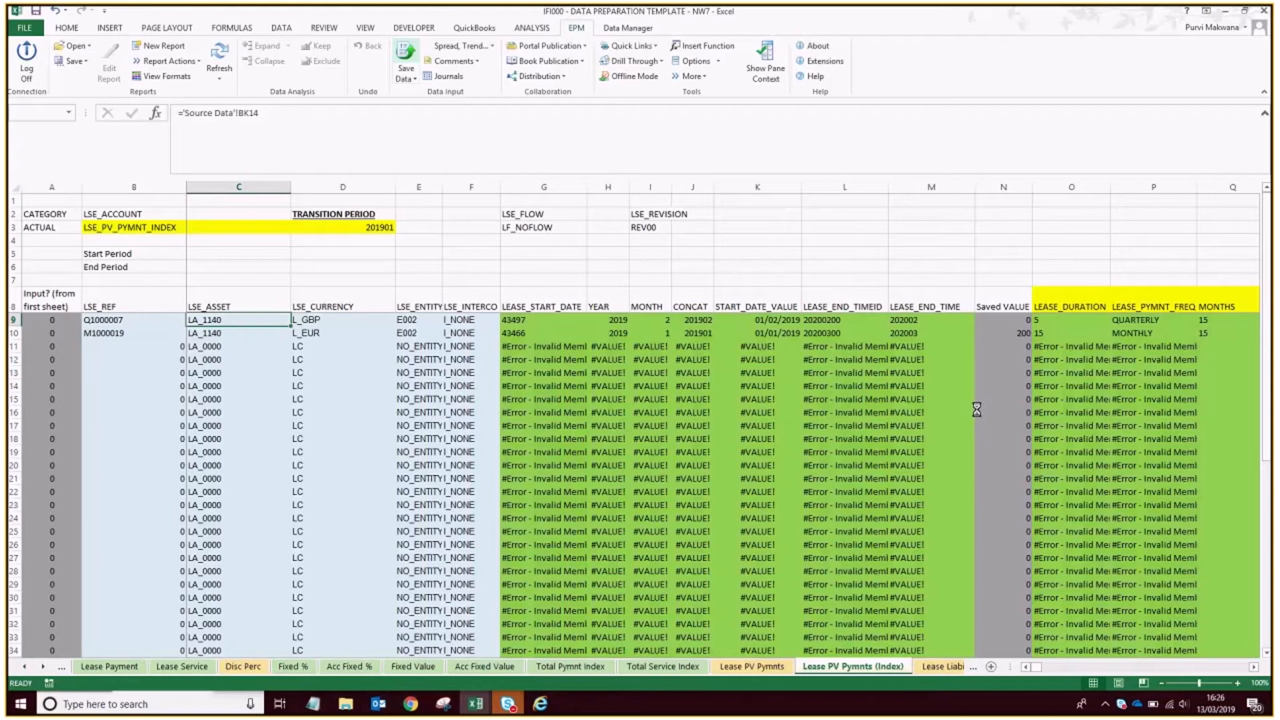
left_click(763, 398)
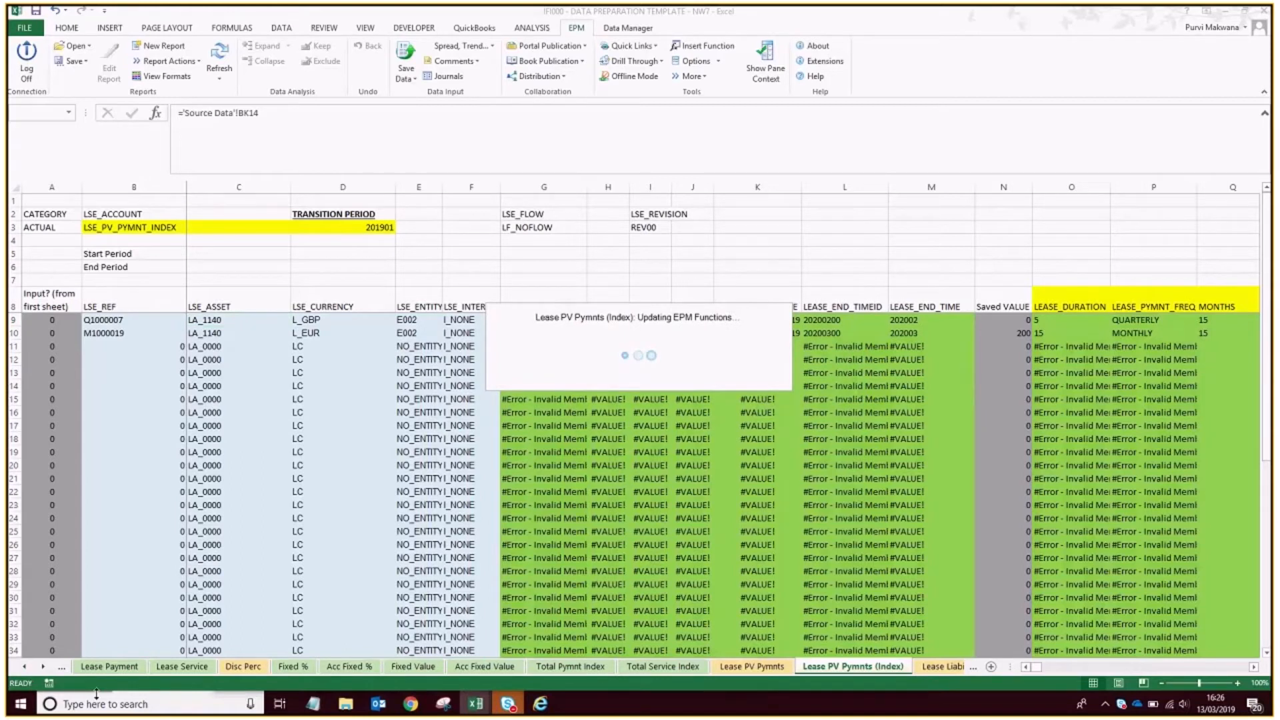
Save the Lease Liability sheet's LSE_LIABILITY data for both vehicle leases to the IFRS16 model.
left_click(931, 665)
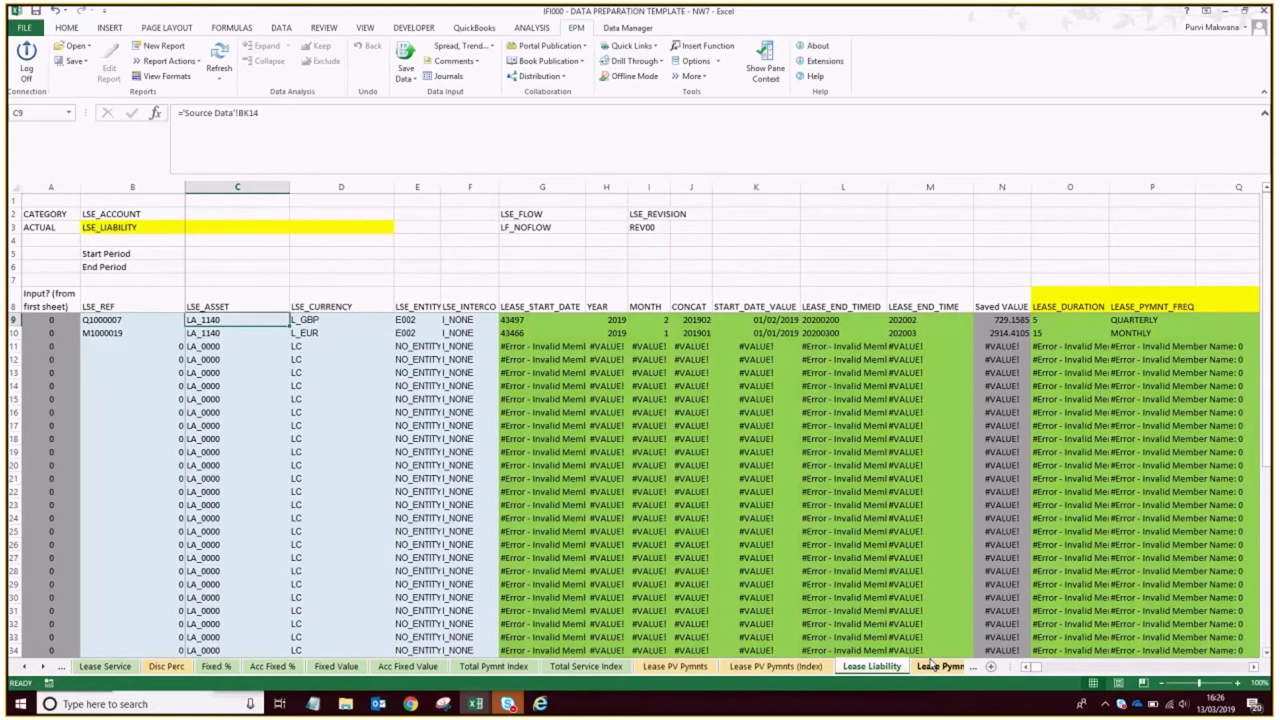
left_click(406, 55)
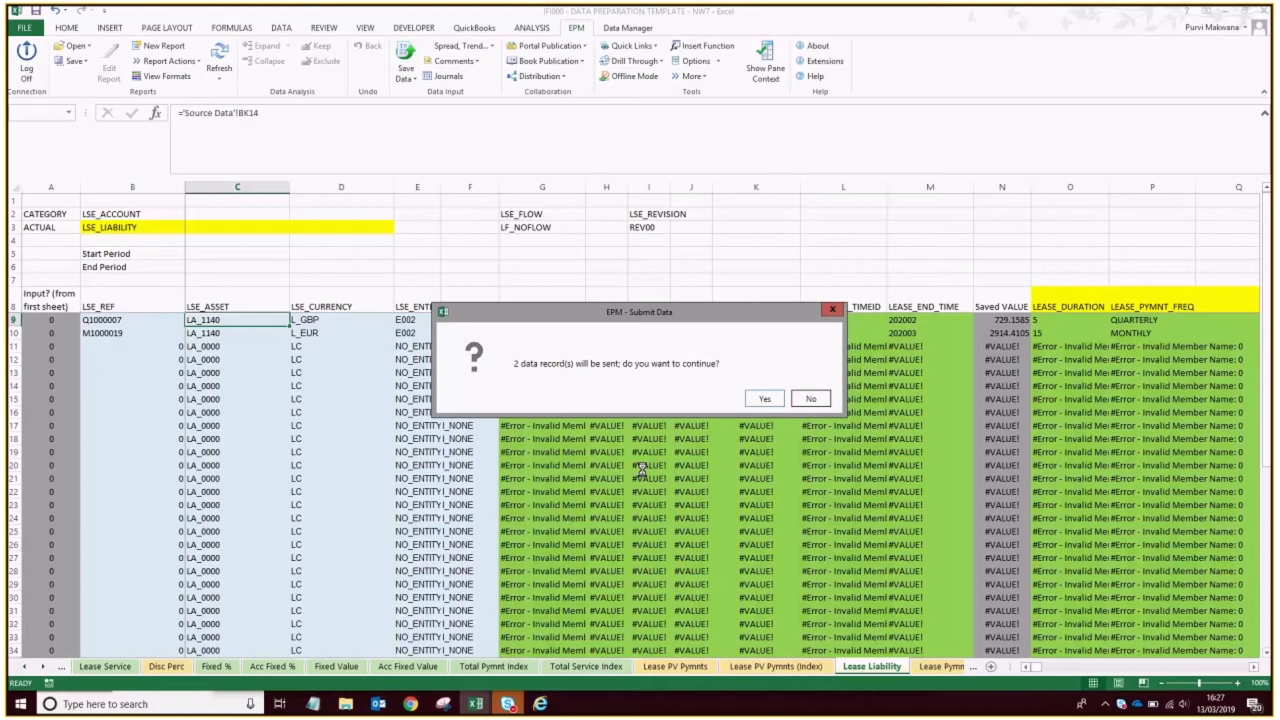
left_click(766, 398)
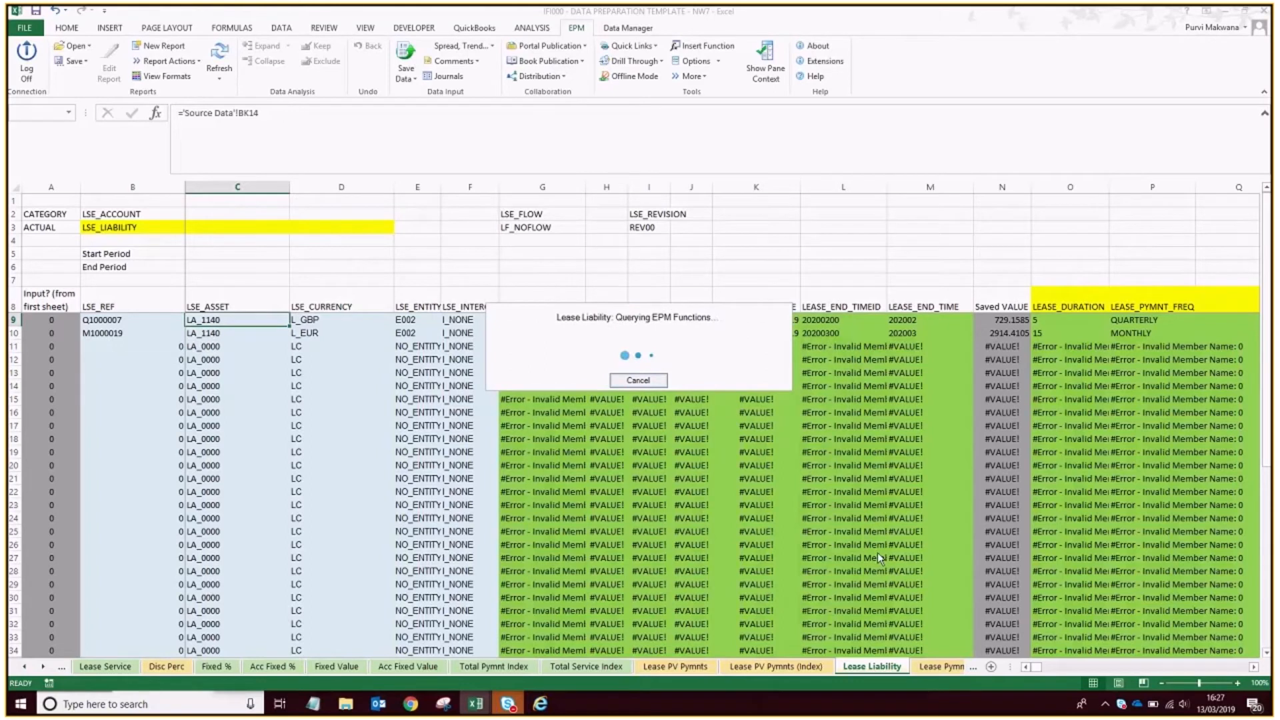
left_click(774, 440)
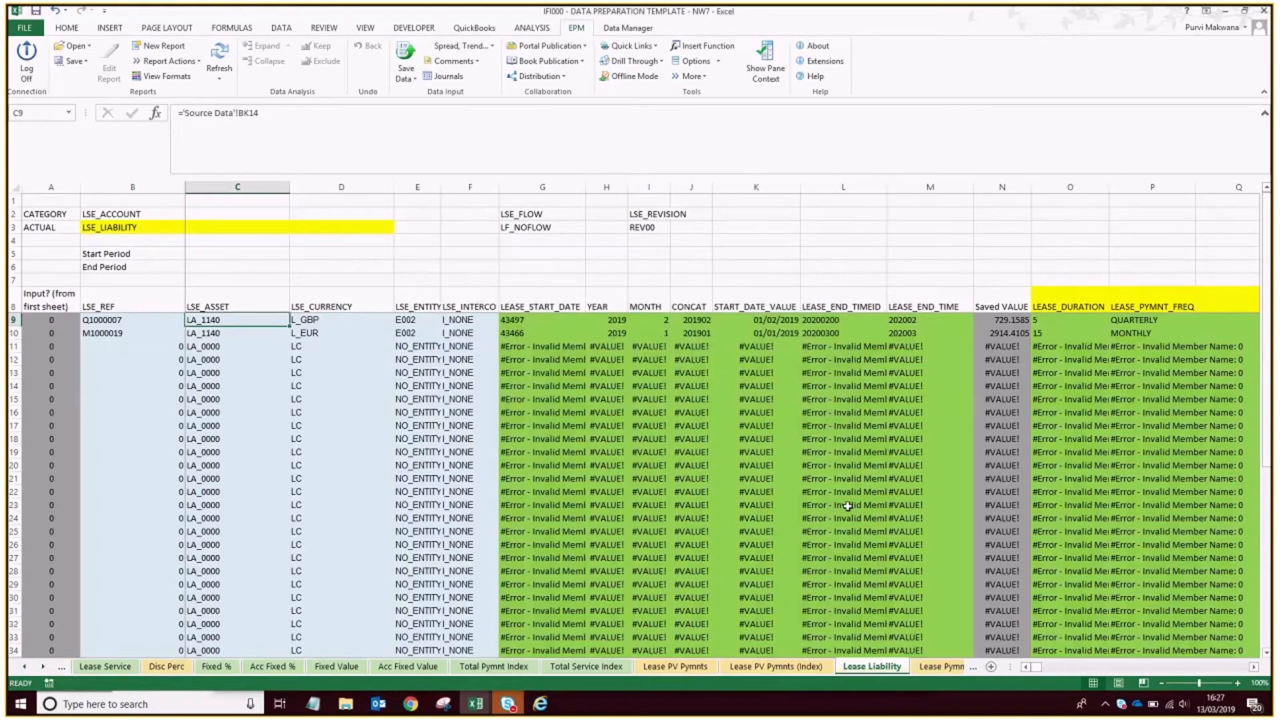
Save the Lease Pymnts (arrears) sheet's data for both vehicle leases to the IFRS16 model.
left_click(927, 668)
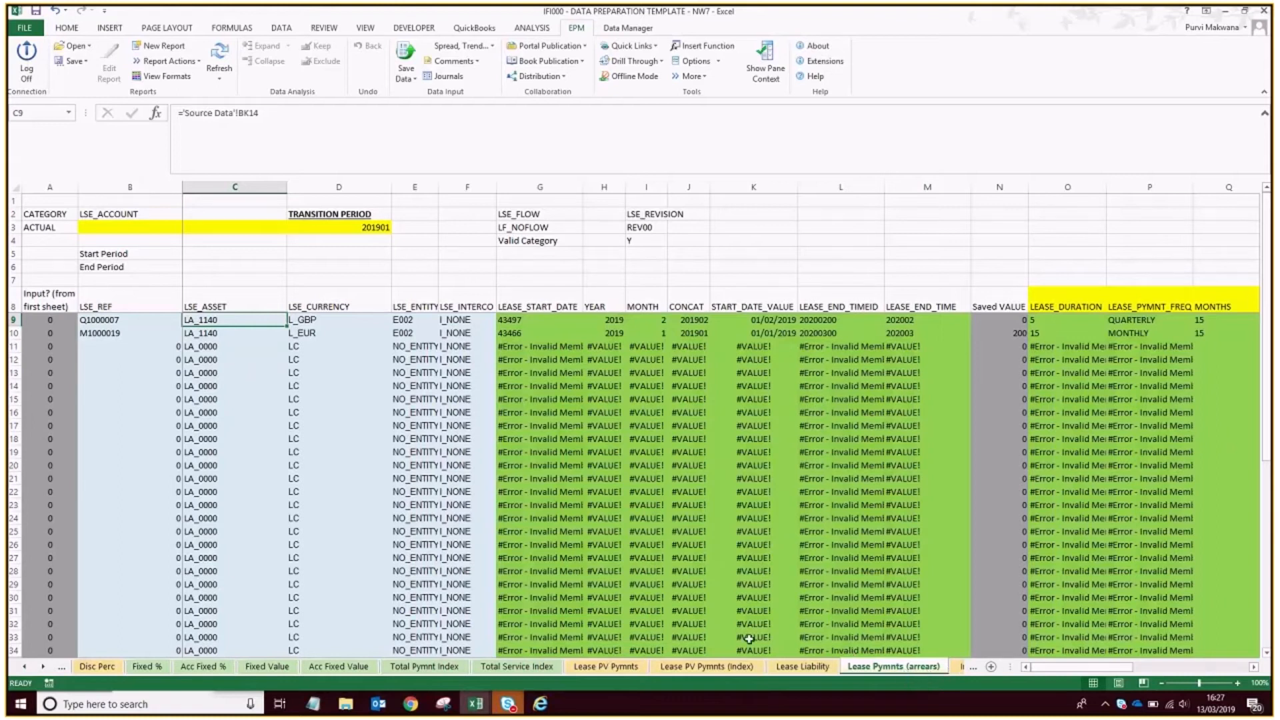
left_click(406, 52)
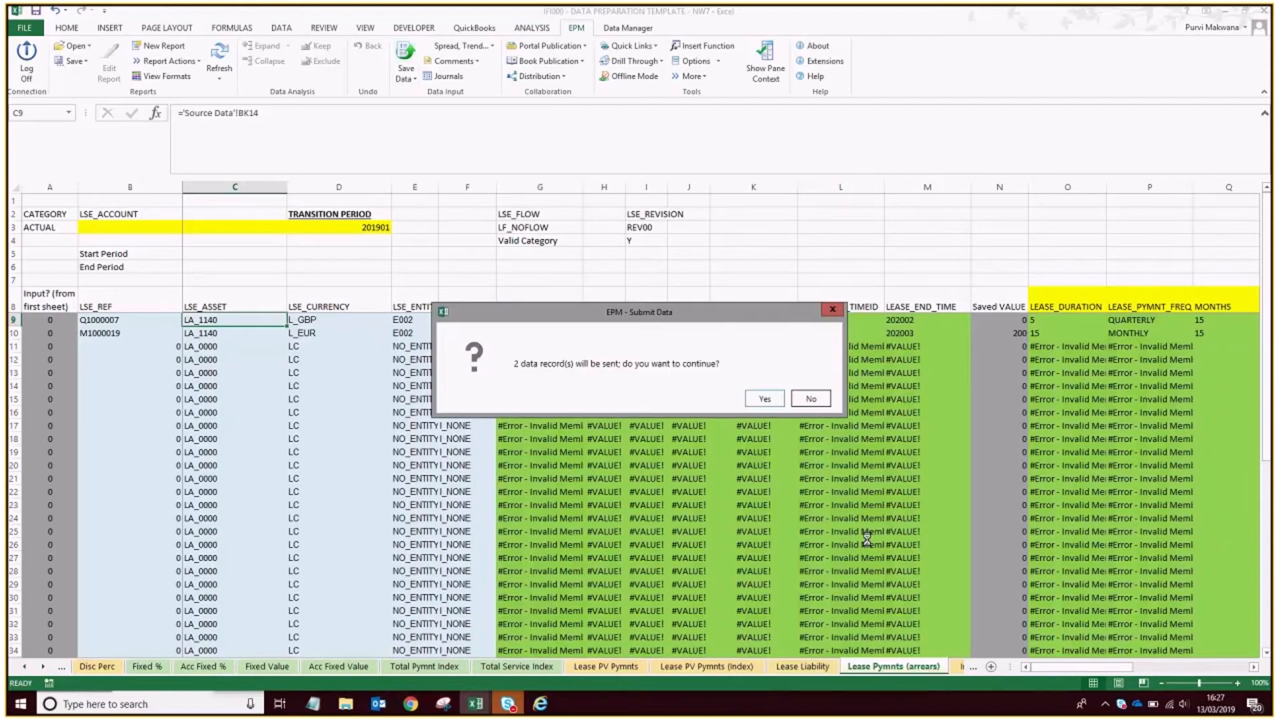
left_click(756, 397)
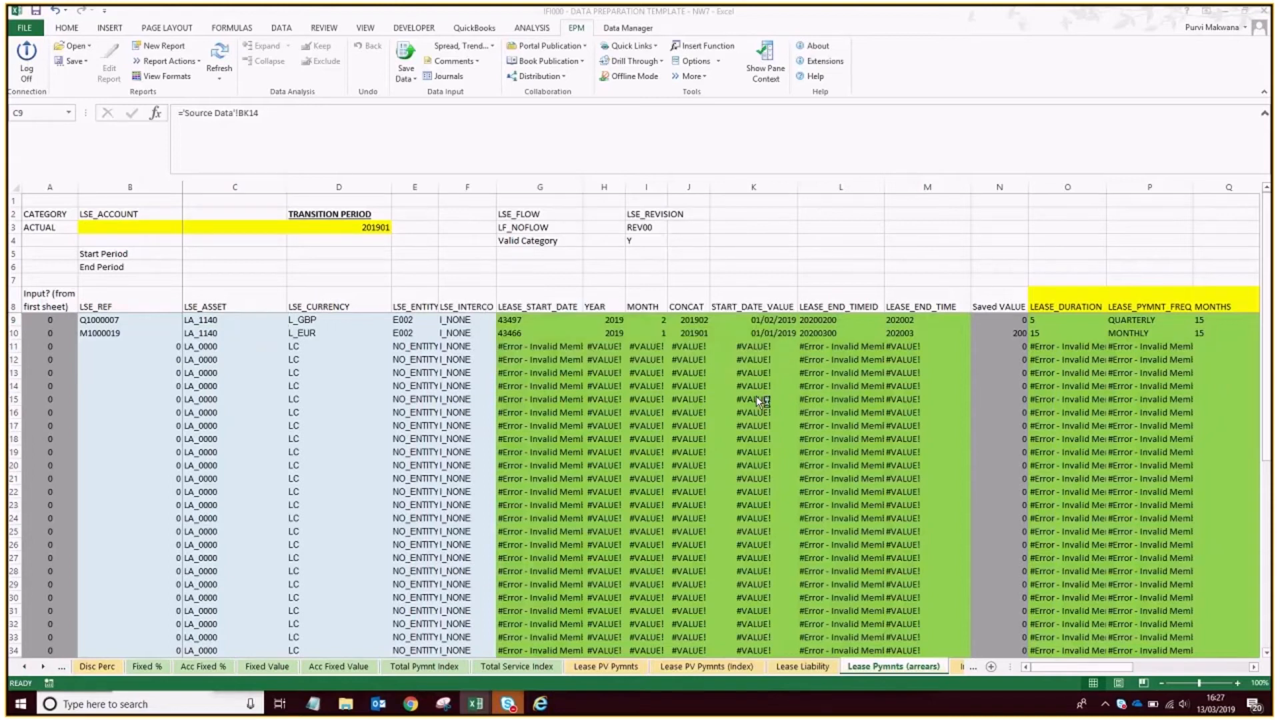
left_click(771, 438)
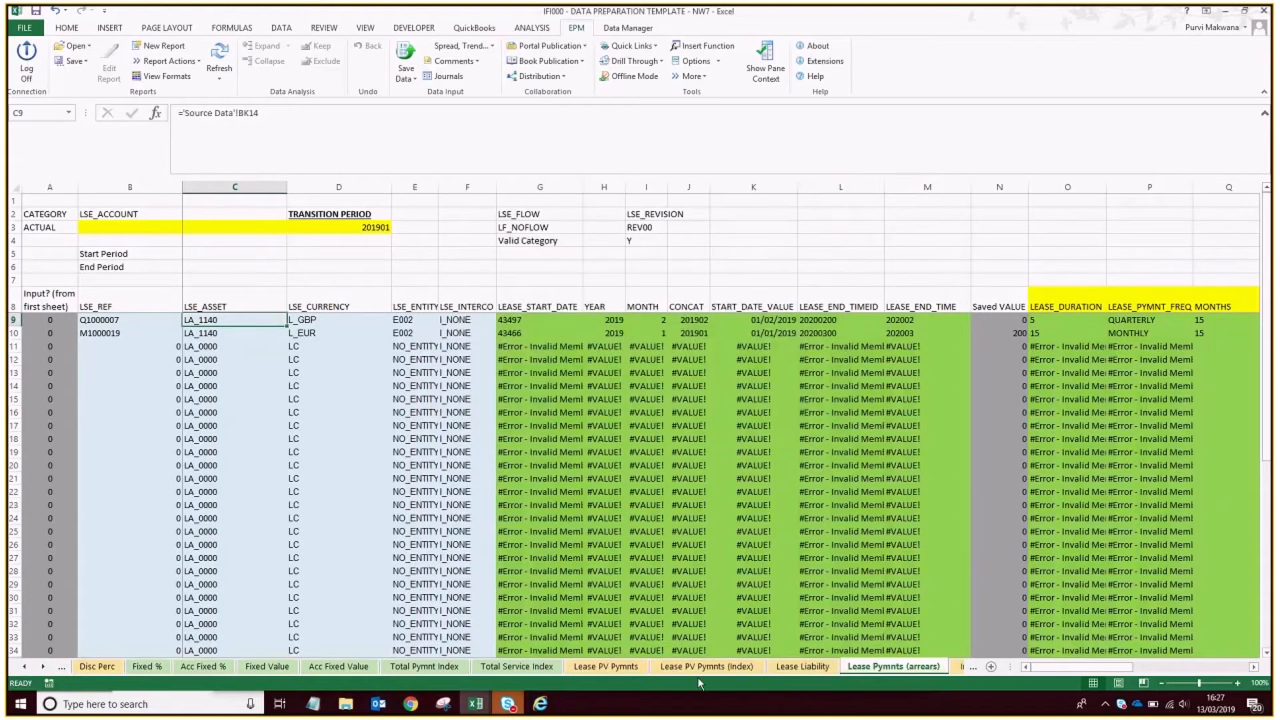
Check the Initial Costs & Incentives sheet for the two vehicle leases and look through the workbook's remaining sheets.
left_click(42, 667)
left_click(850, 667)
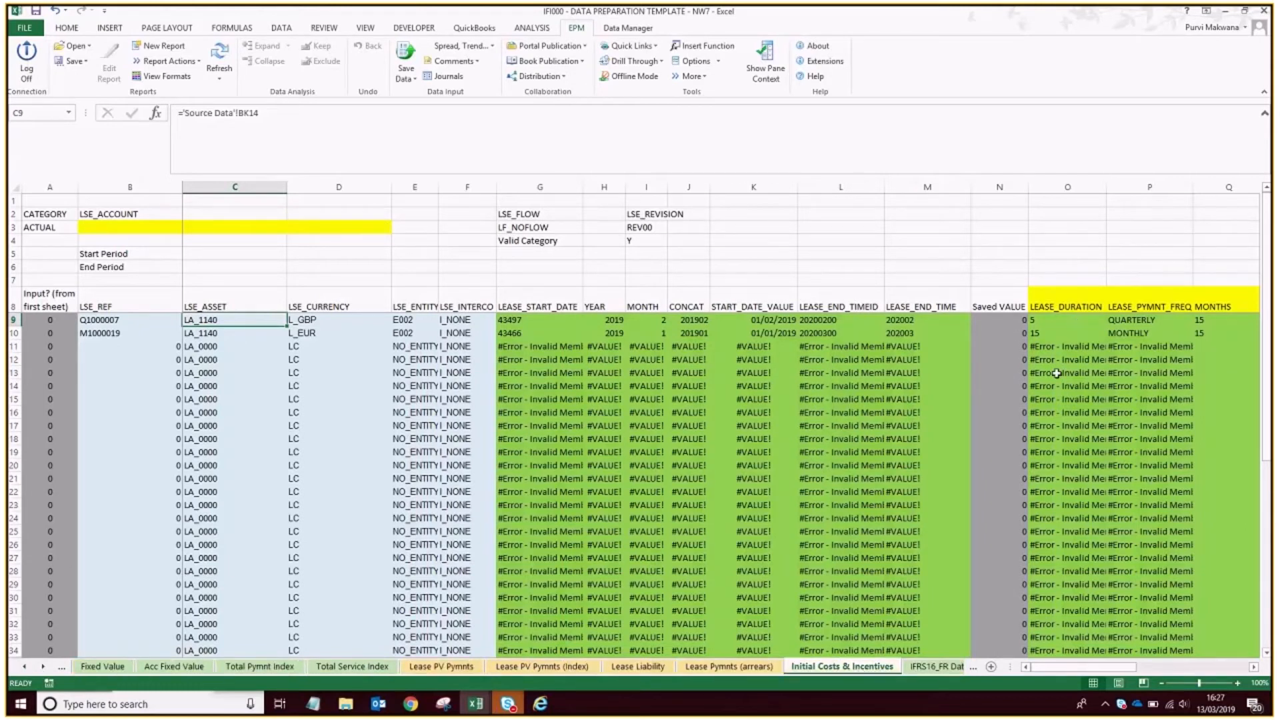
left_click(43, 667)
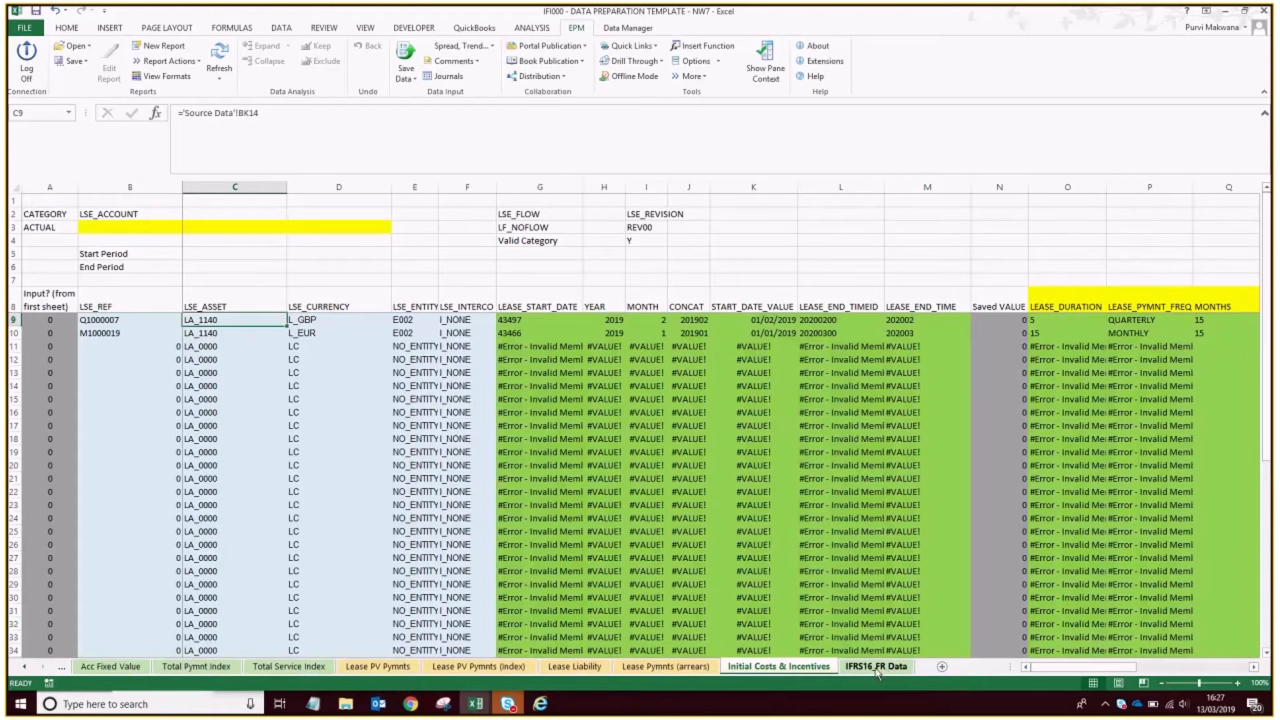
left_click(25, 666)
left_click(25, 667)
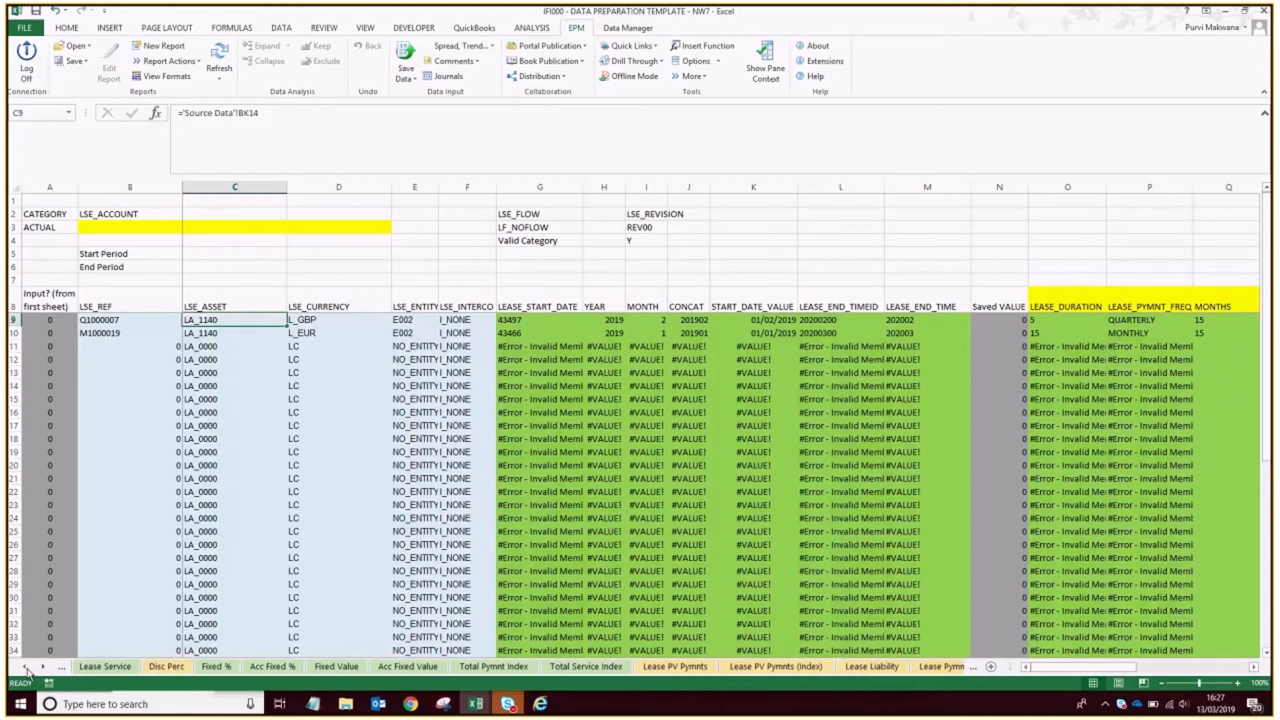
Copy Vehicle 1's lease reference member ID from Source Data and paste it as a value into the first row of Fully Retro Properties.
left_click(25, 667)
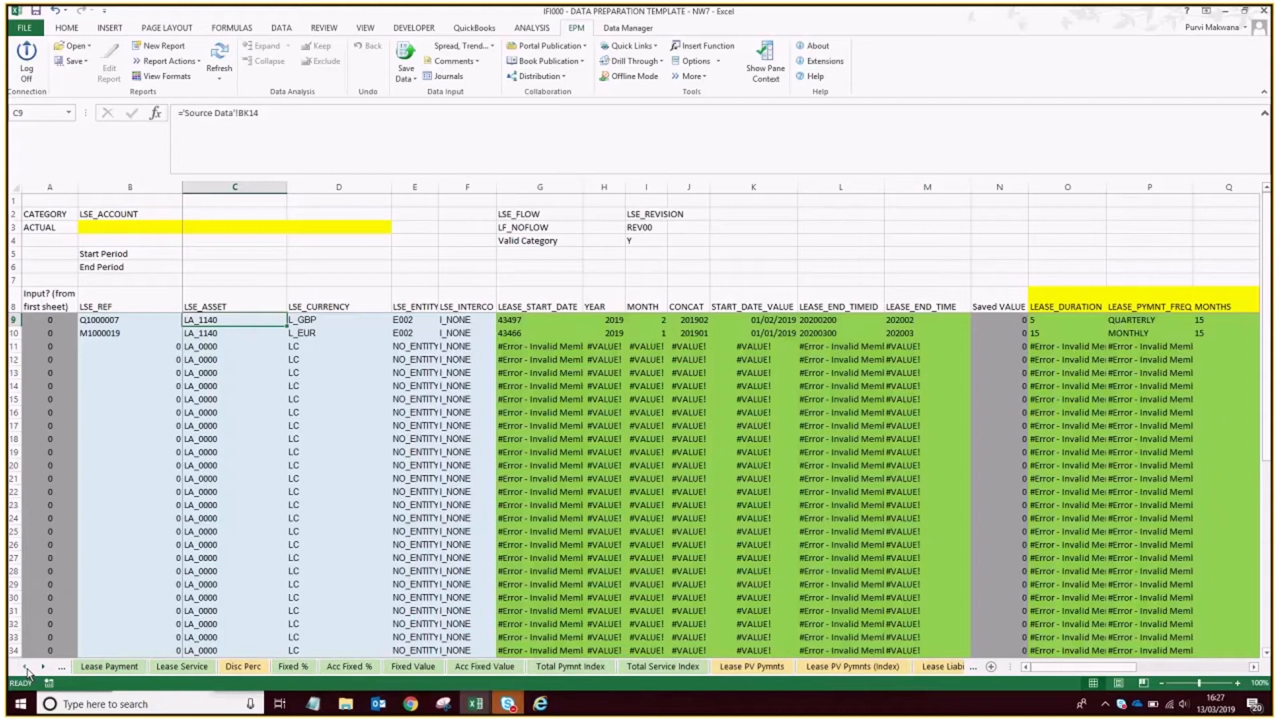
left_click(25, 668)
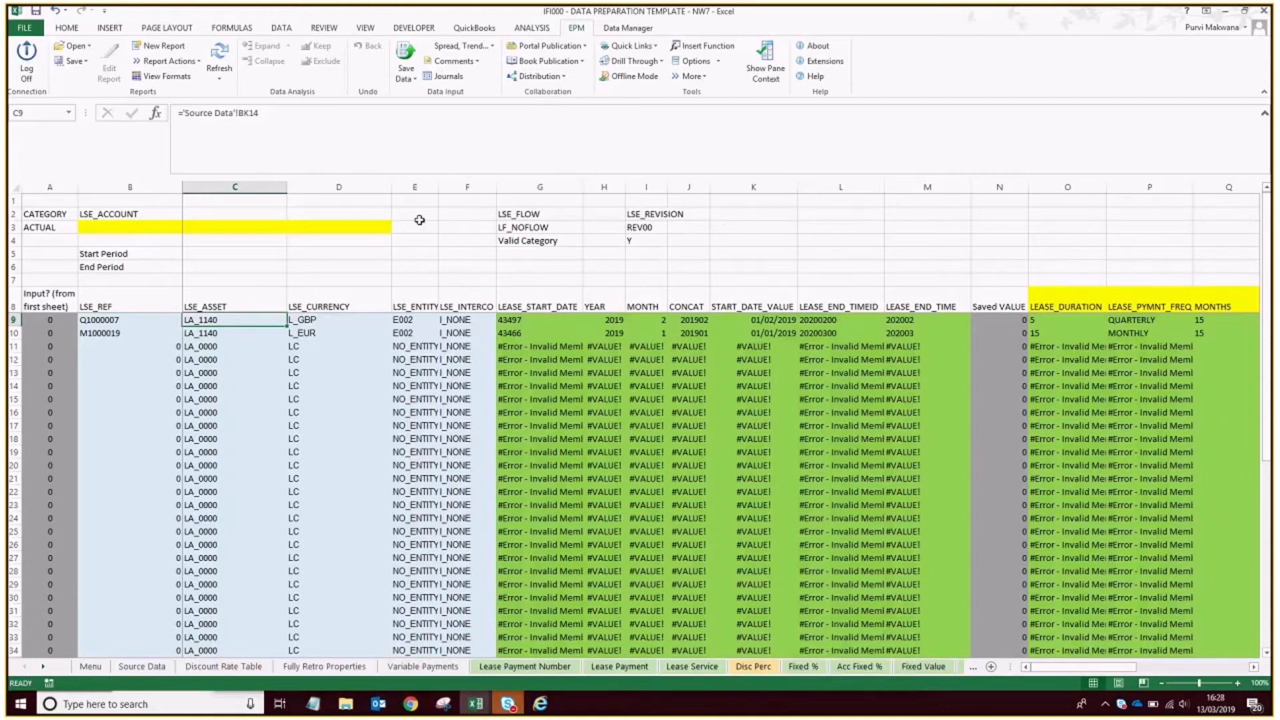
left_click(137, 667)
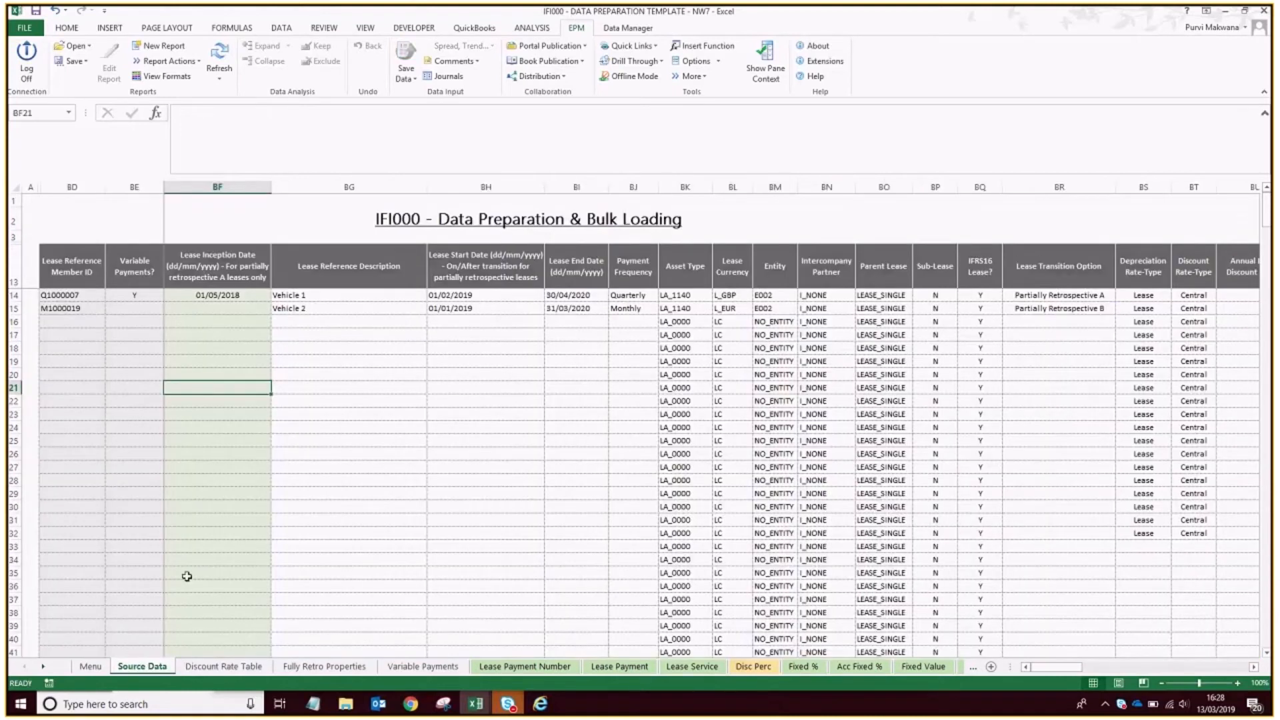
mouse_move(100, 294)
left_mouse_down()
mouse_move(88, 308)
mouse_move(103, 309)
left_mouse_up()
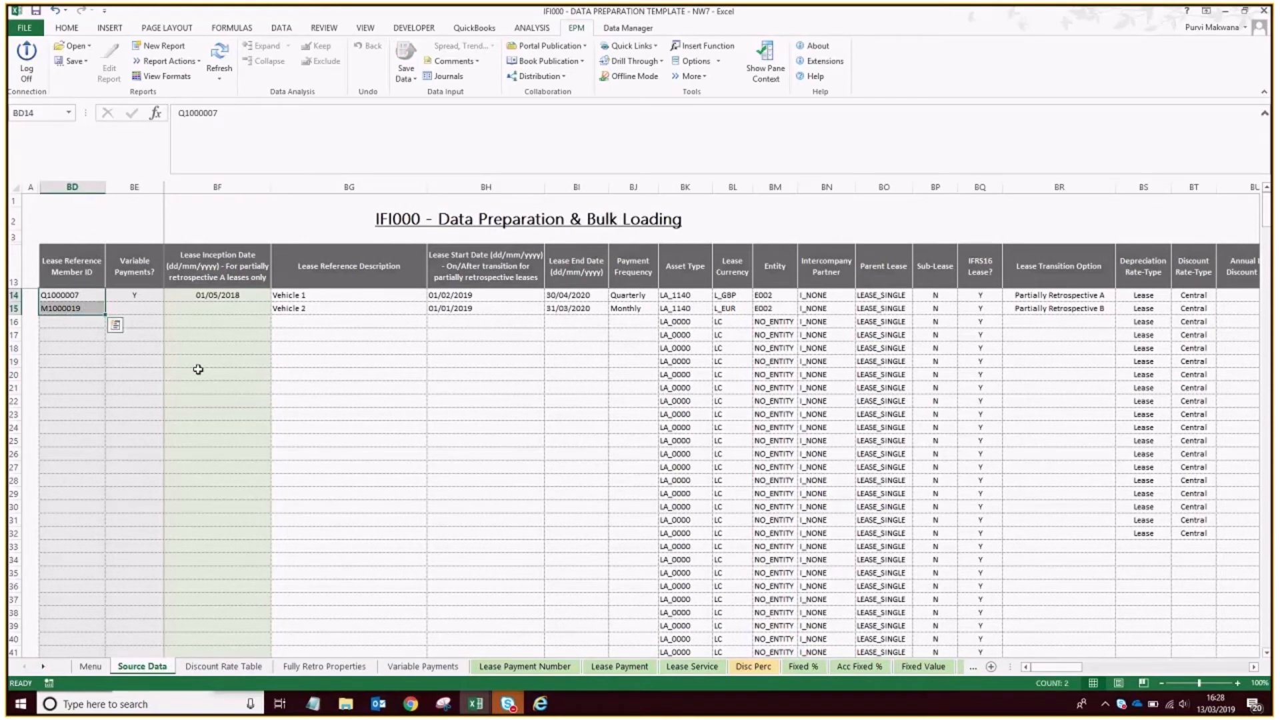
left_click(89, 294)
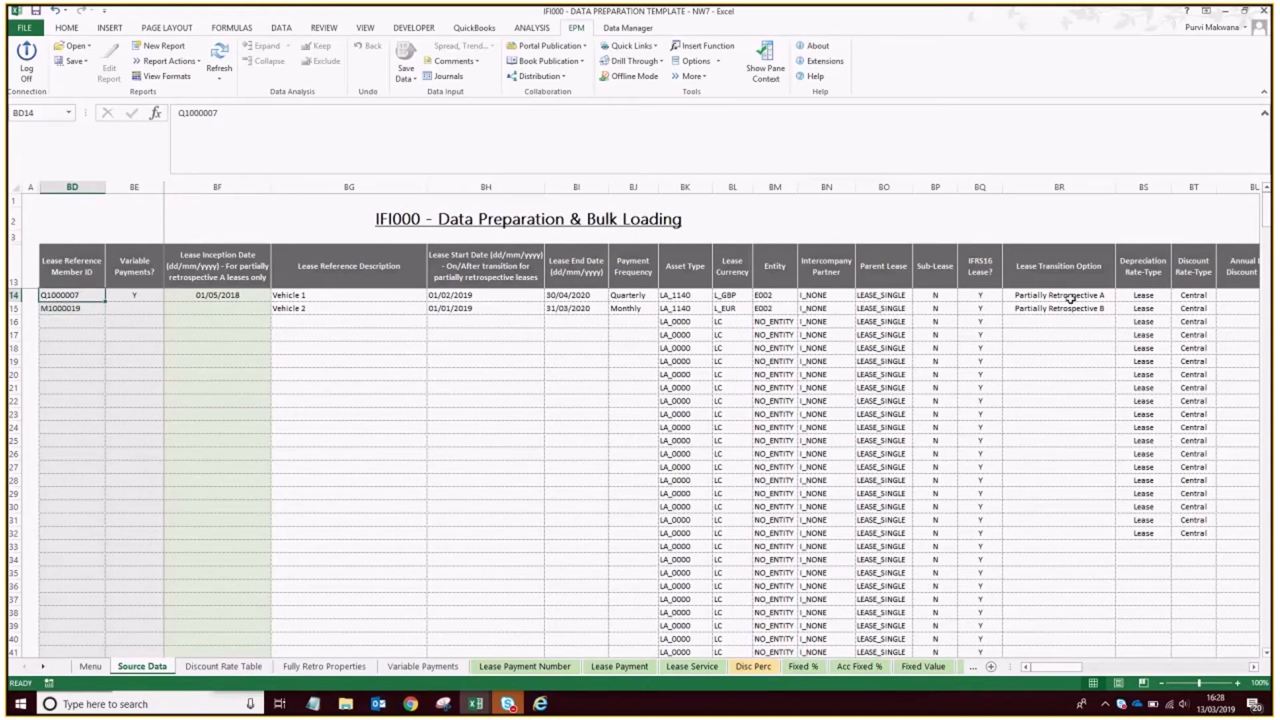
key("ctrl+c")
left_click(355, 667)
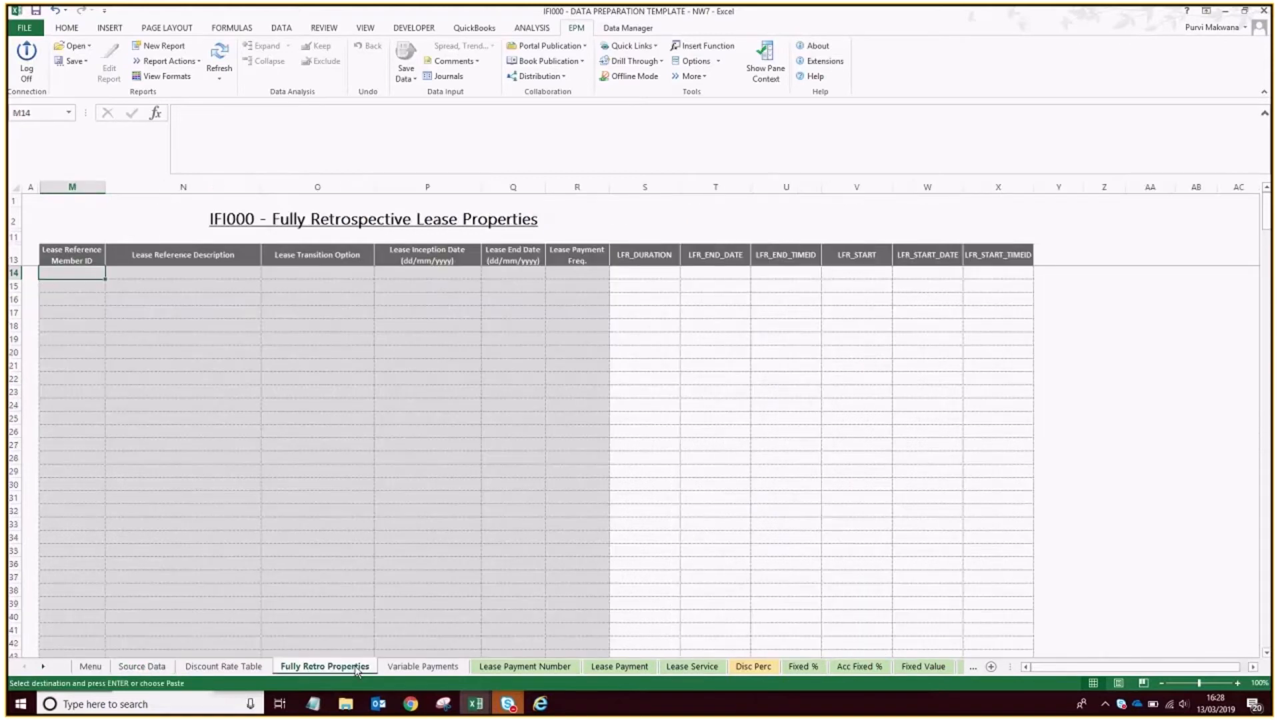
right_click(92, 271)
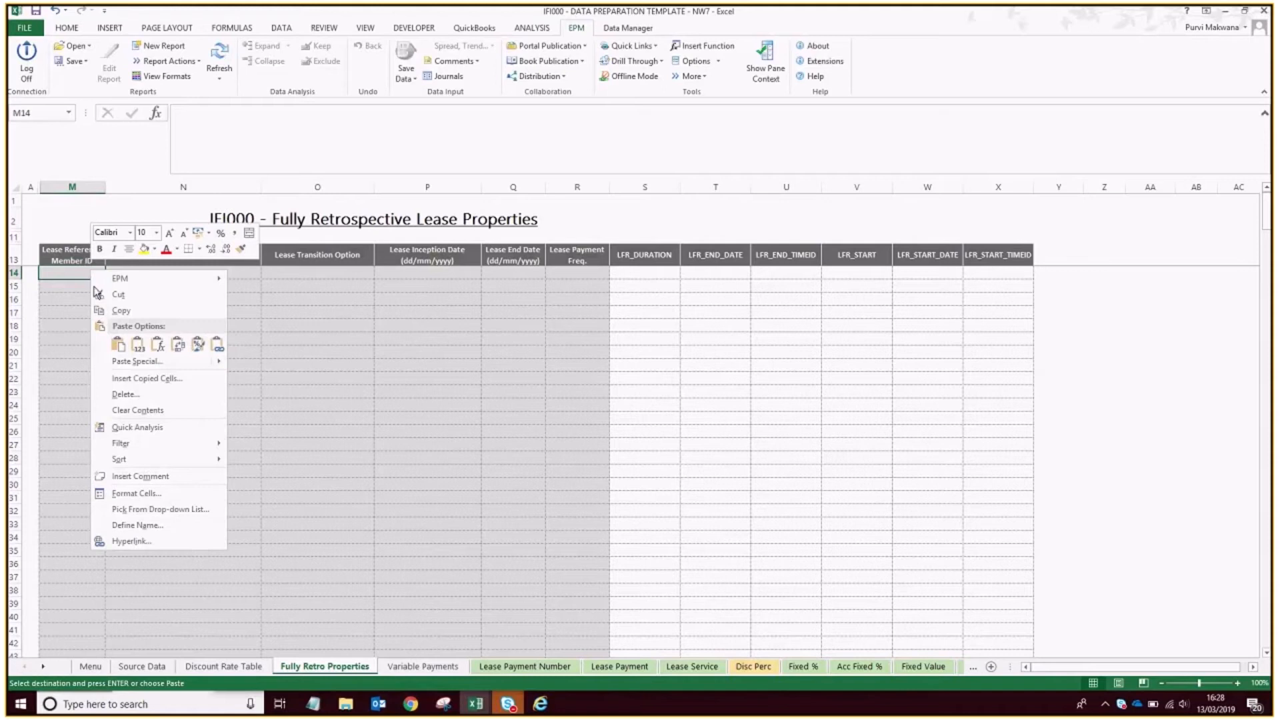
left_click(138, 347)
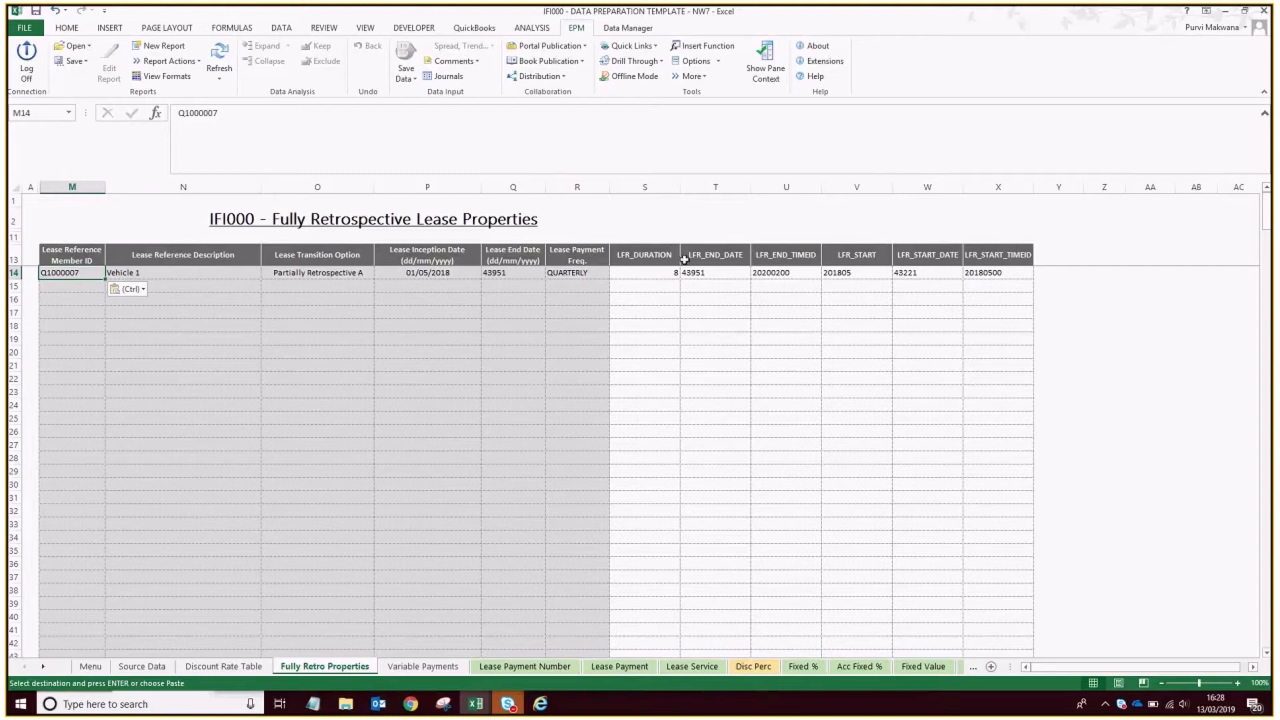
Copy Vehicle 1's calculated values from LFR_DURATION through LFR_START_TIMEID and switch to the LSE_REF dimension members in the browser.
left_click(649, 271)
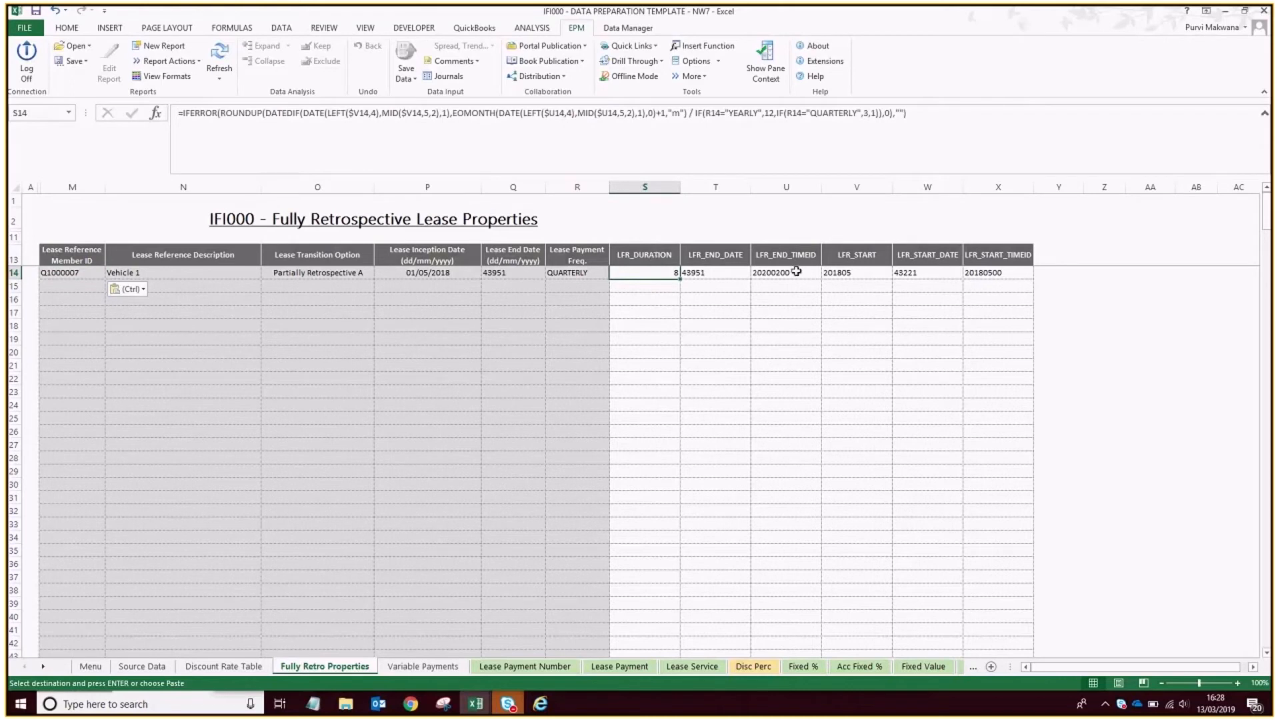
left_click_drag(643, 272, 1000, 272)
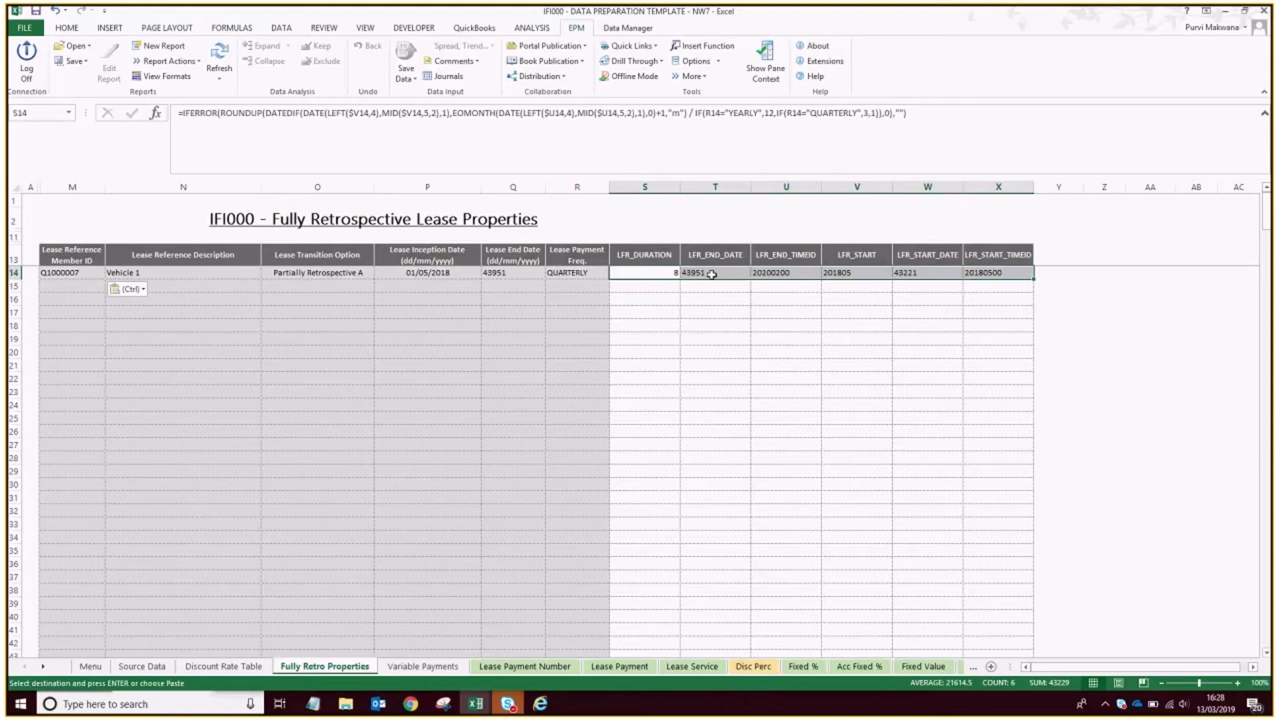
key("ctrl+c")
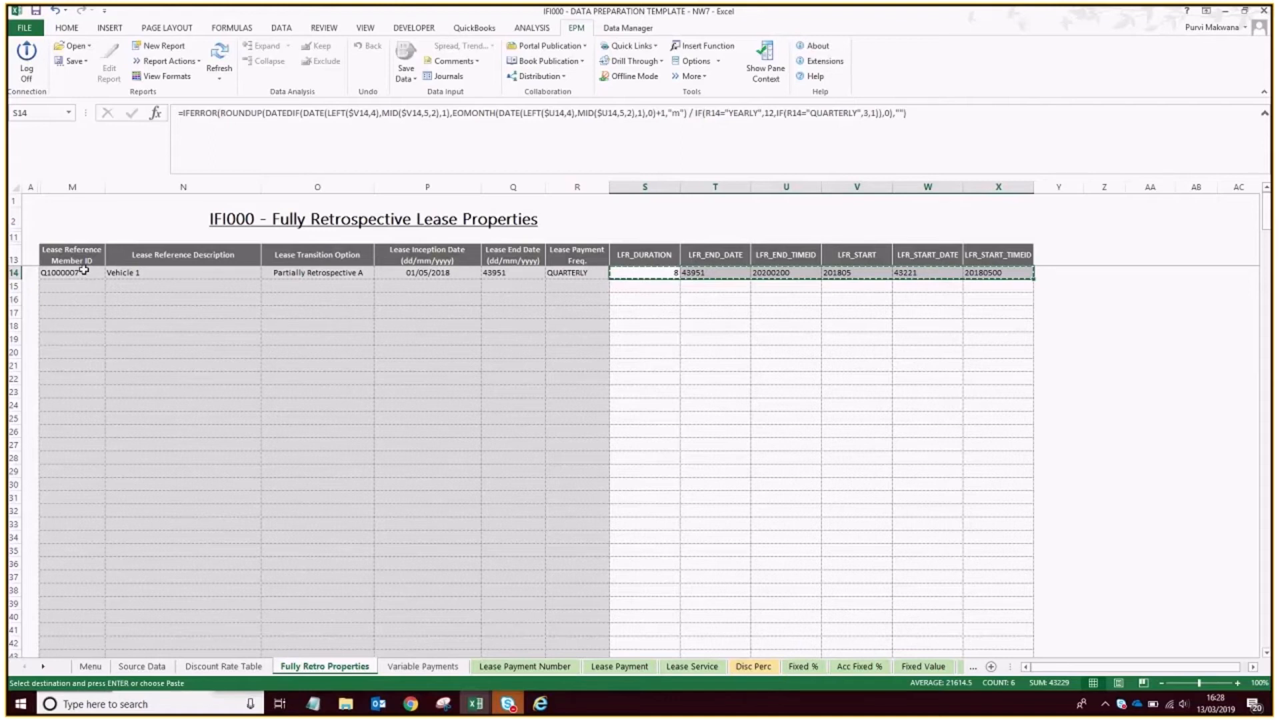
left_click(541, 706)
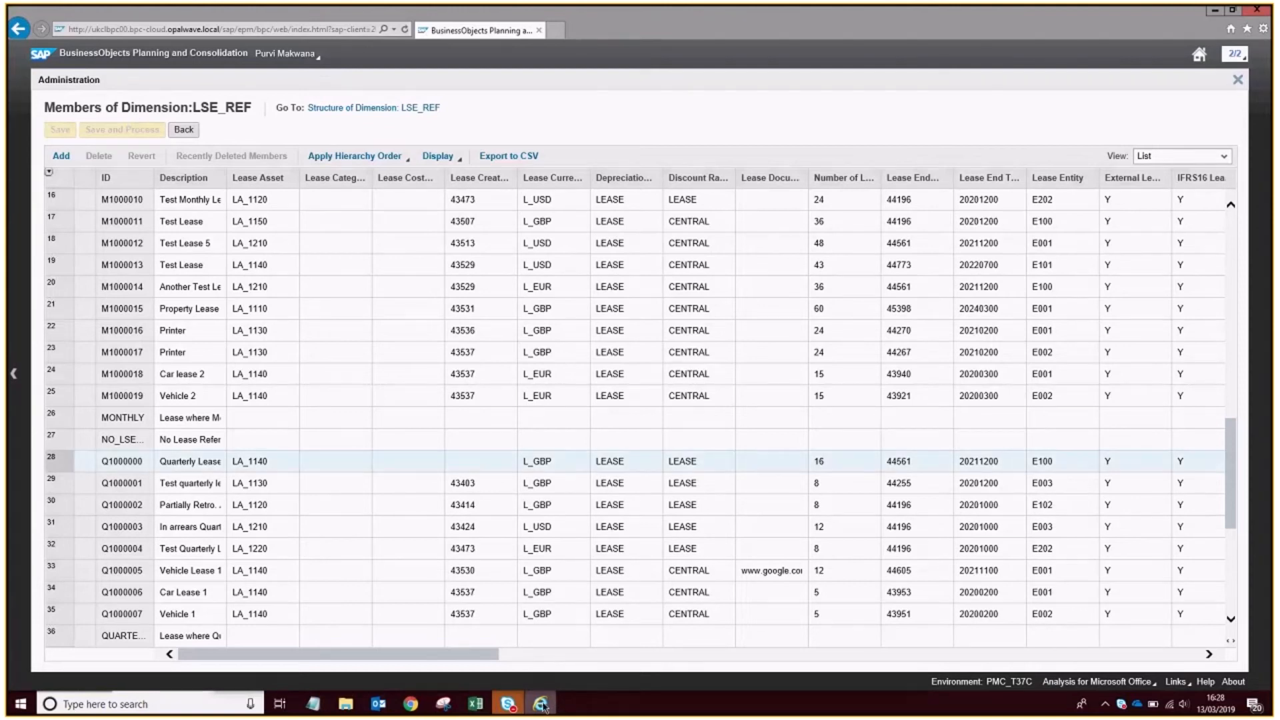
left_click(544, 707)
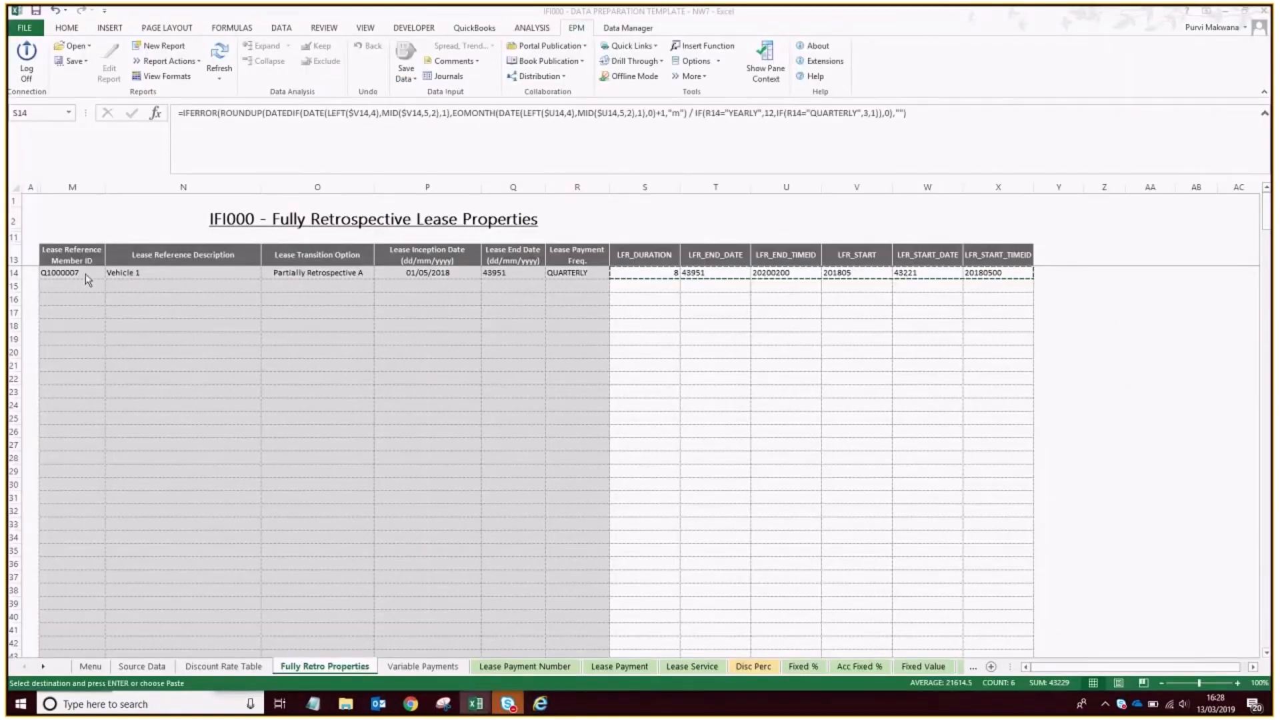
left_click(541, 705)
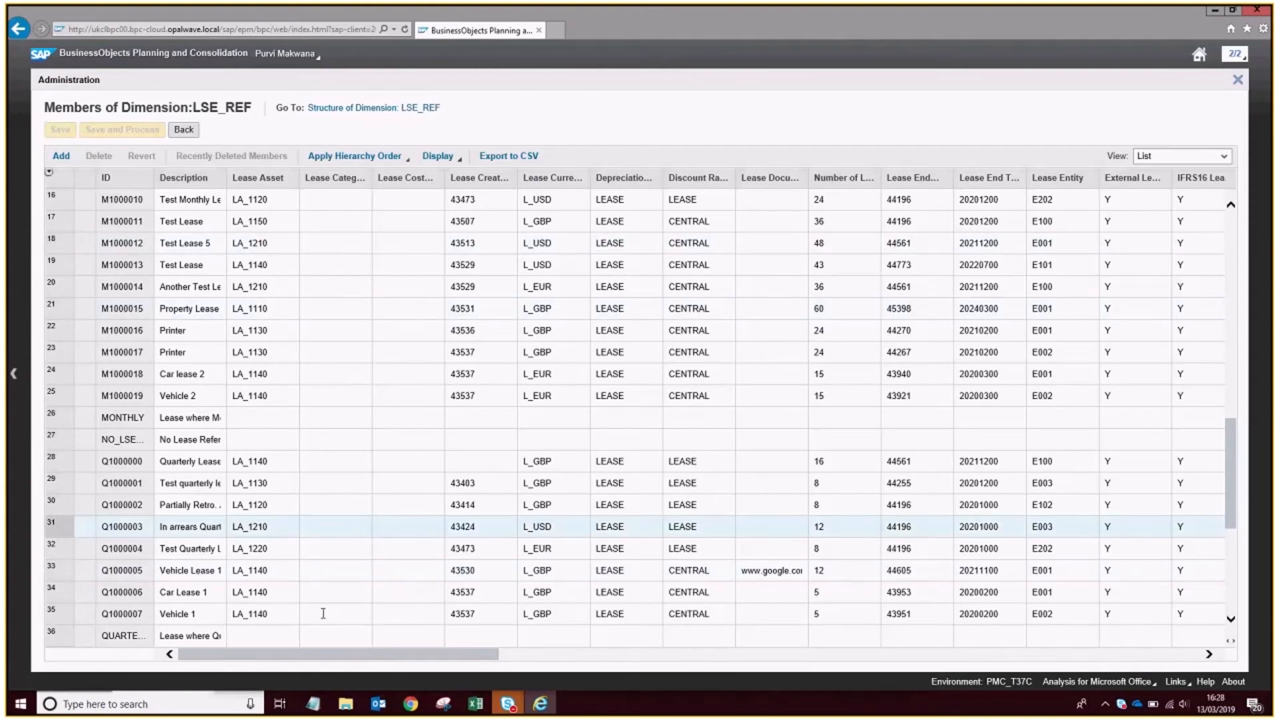
Show property IDs in the LSE_REF members' column headers and locate the LFR property columns.
left_click(818, 614)
left_click(1210, 656)
left_click(1210, 656)
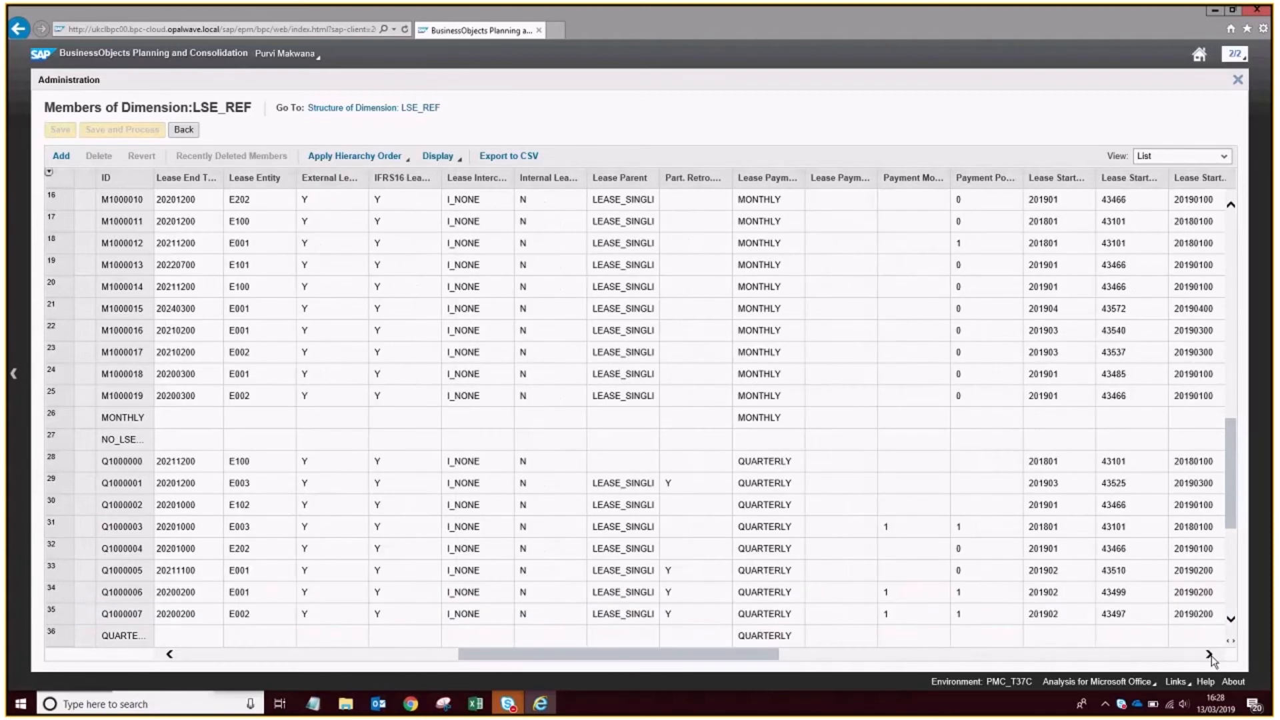
left_click(443, 157)
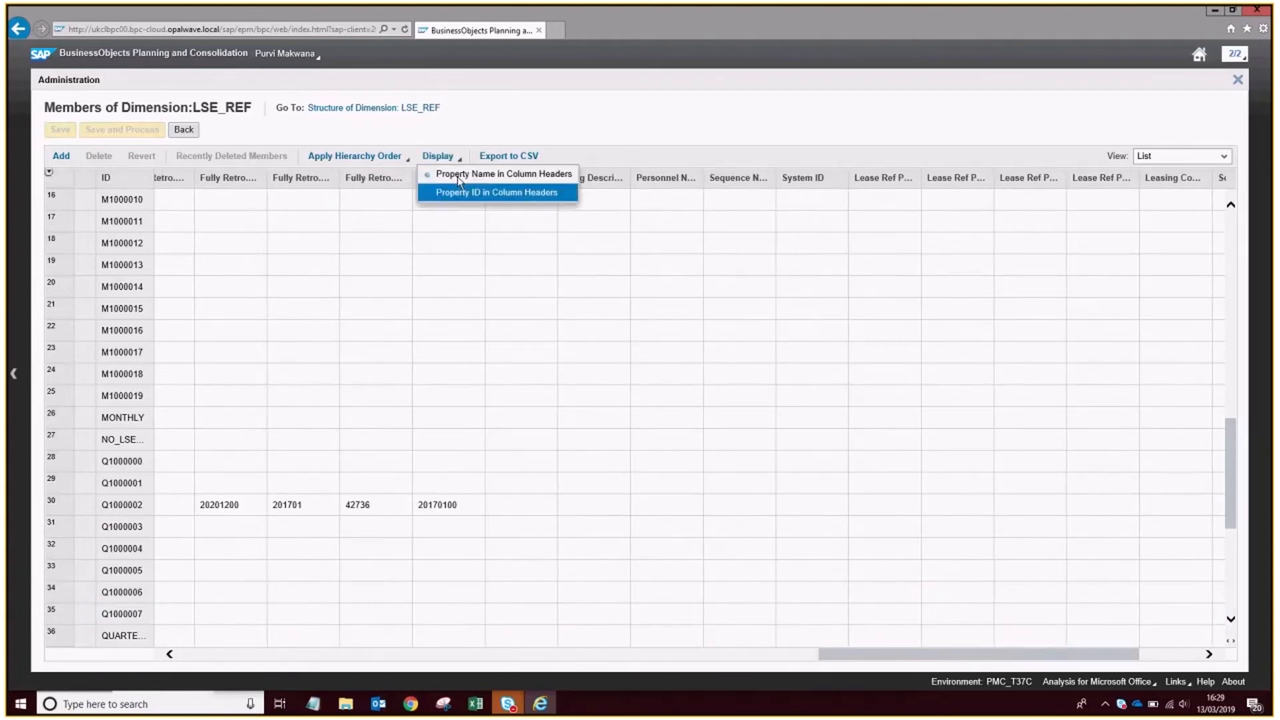
left_click(470, 193)
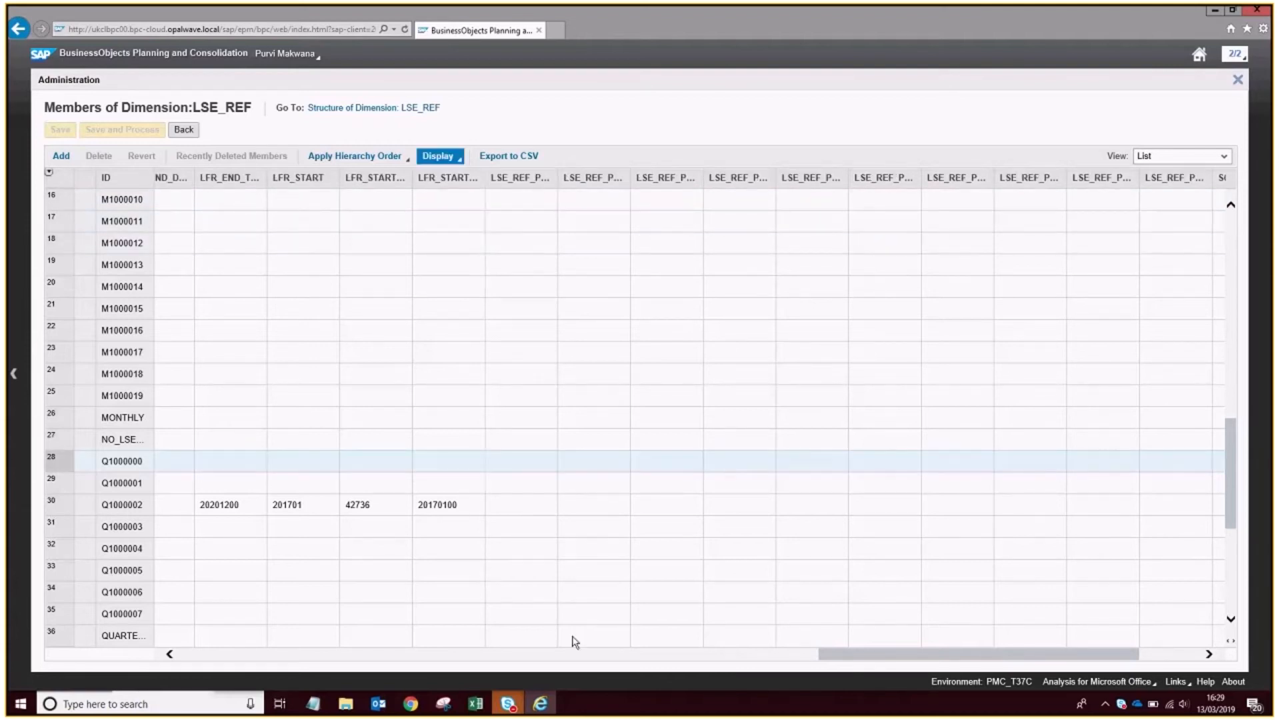
left_click(170, 655)
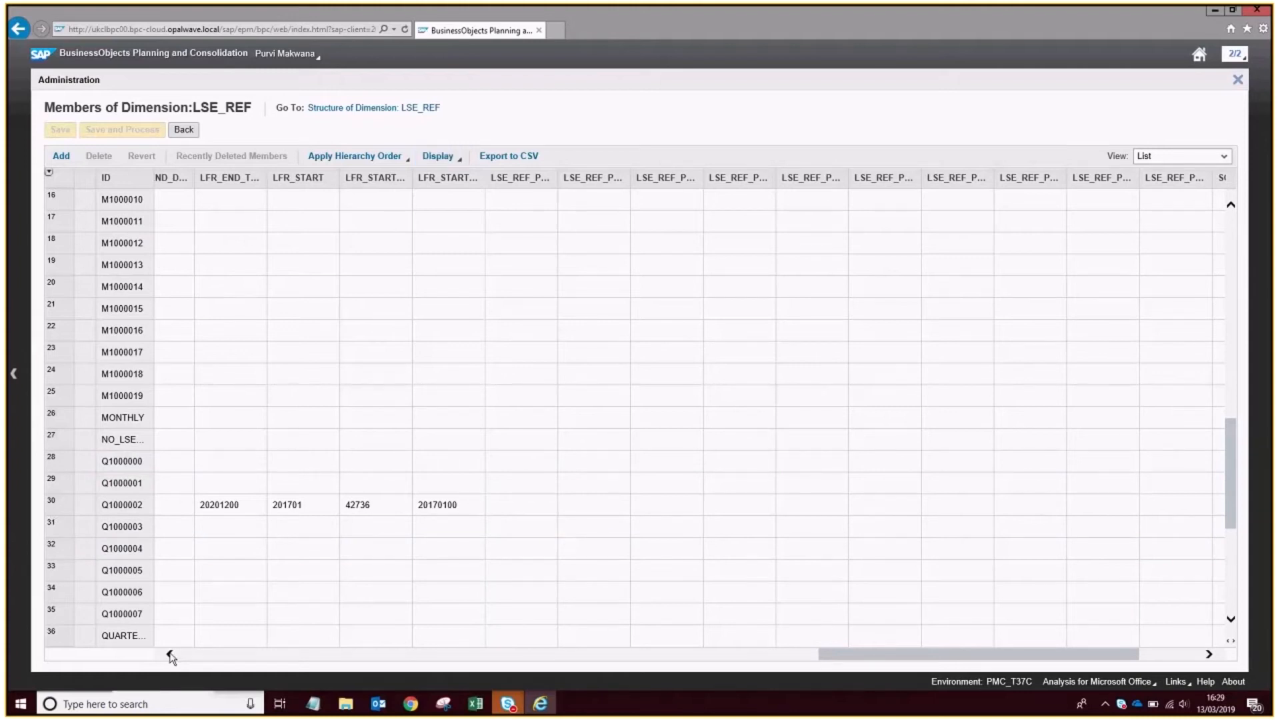
left_click(171, 654)
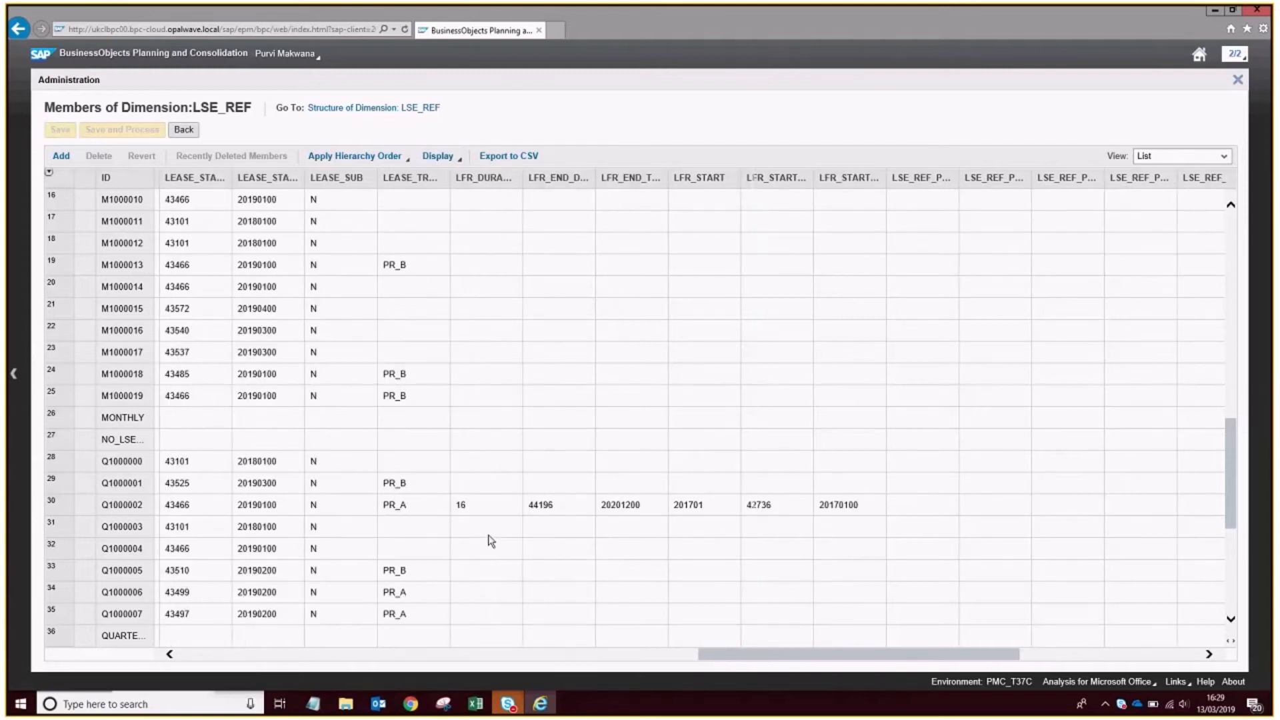
Paste the copied fully retrospective properties into member Q1000007's row, starting at LFR_DURATION.
left_click(469, 618)
right_click(469, 618)
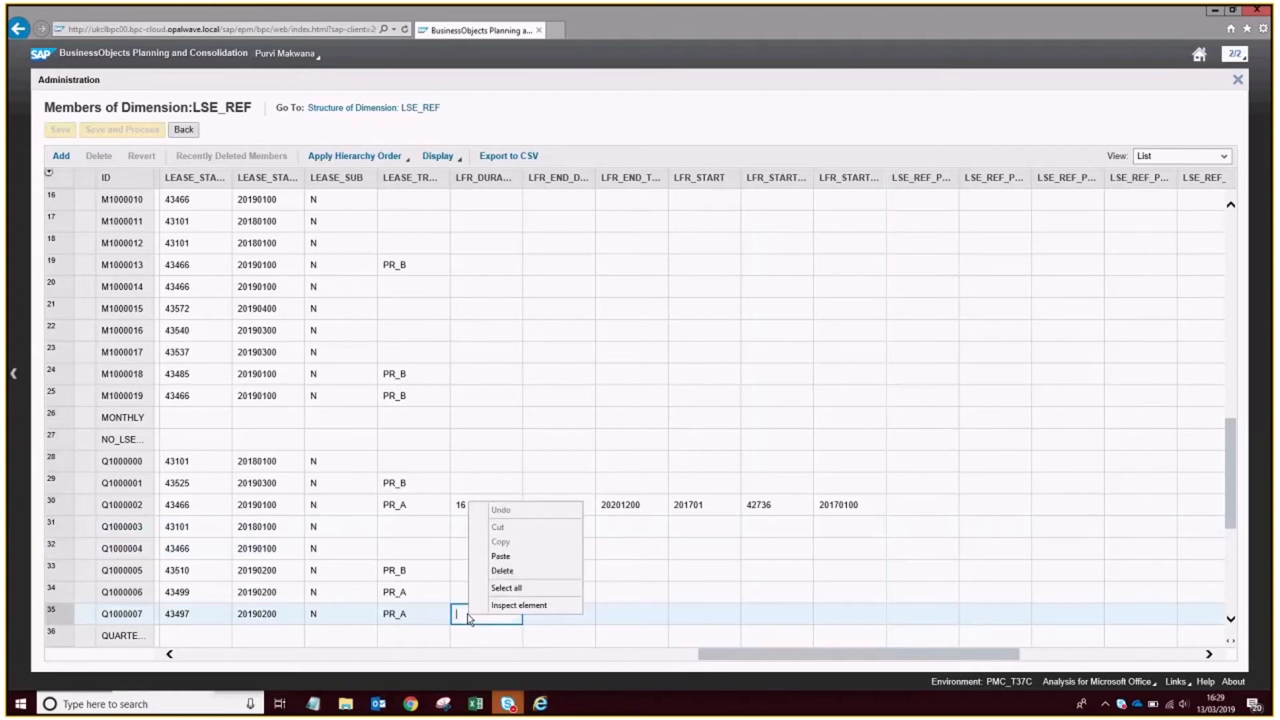
left_click(502, 557)
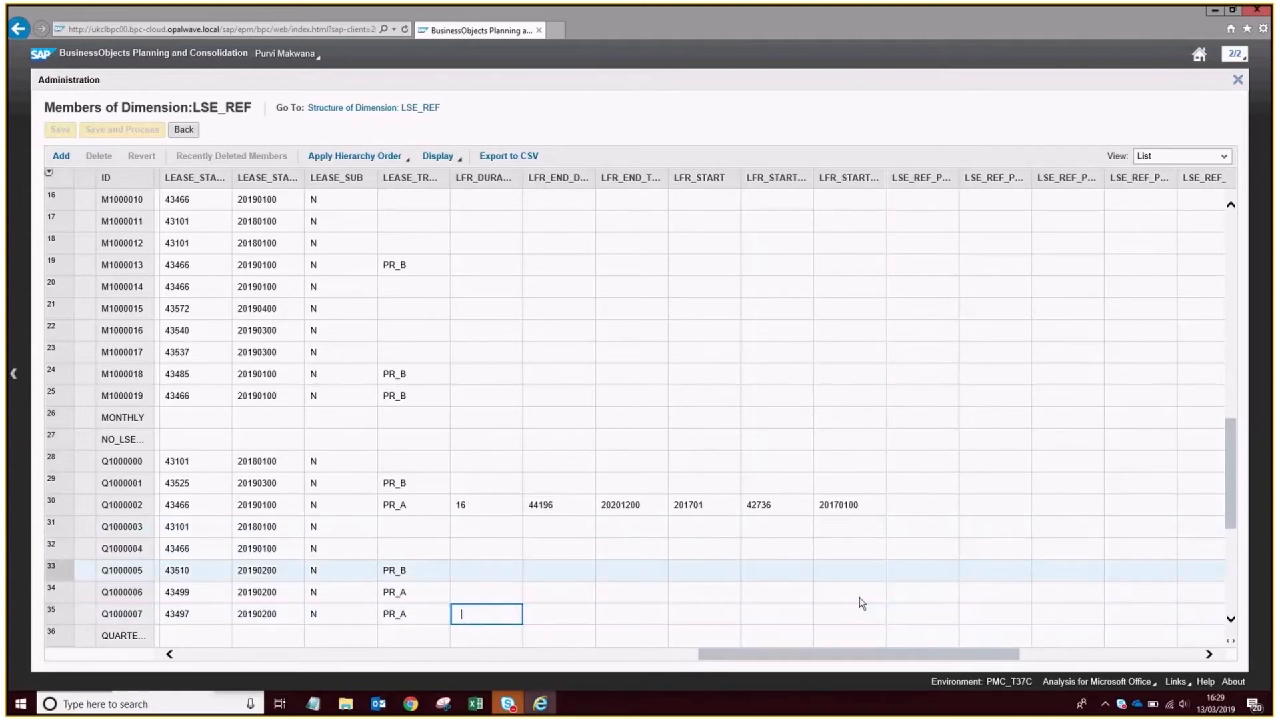
left_click(890, 614)
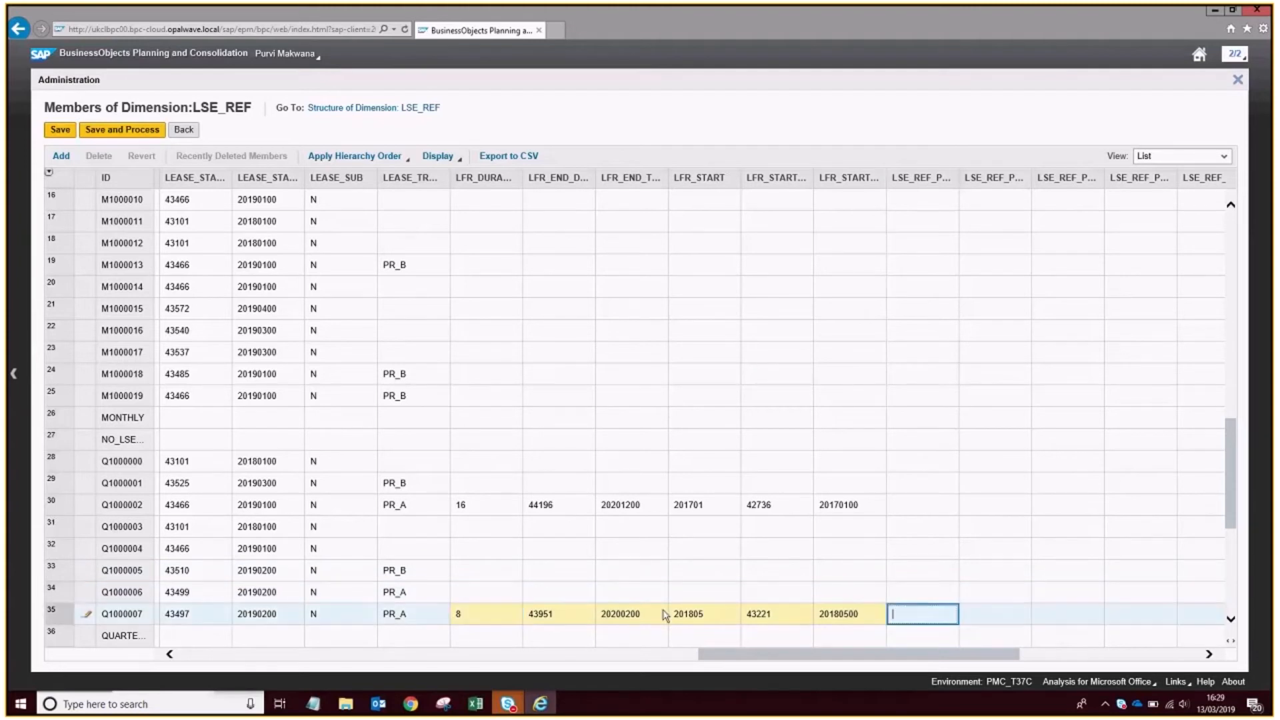
Save and process the LSE_REF dimension without taking the environment offline.
left_click(151, 134)
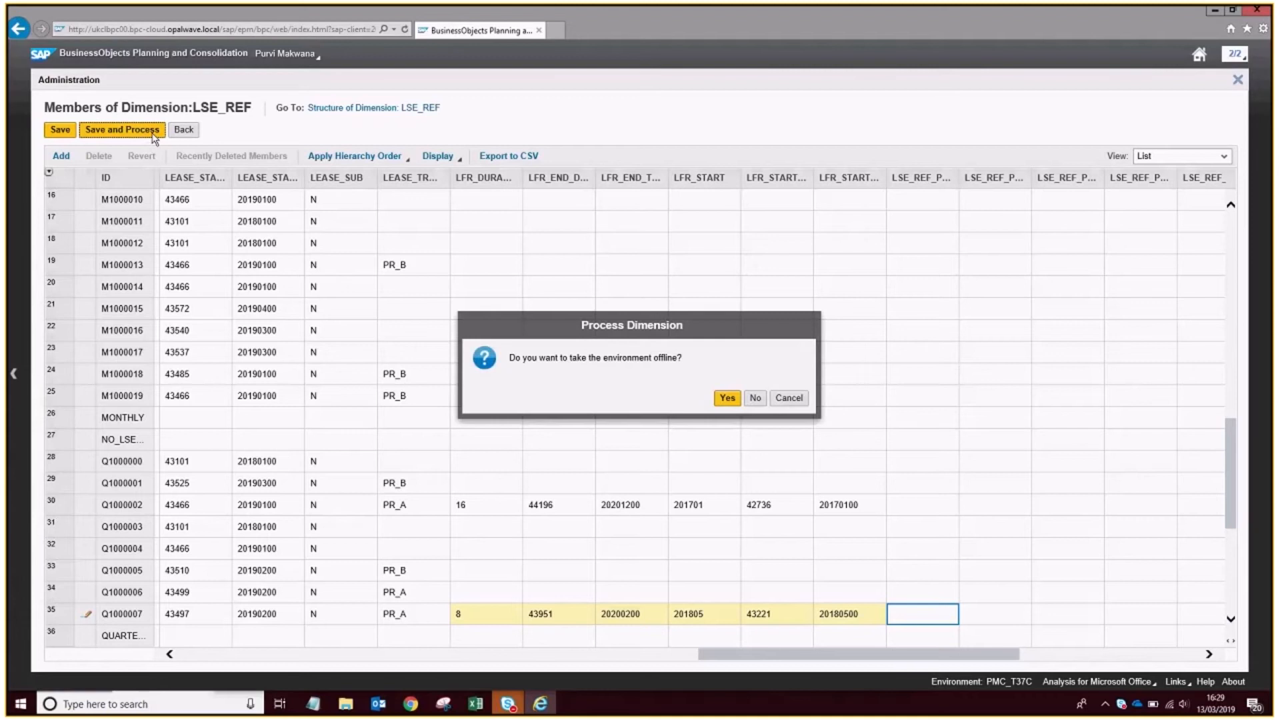
left_click(756, 398)
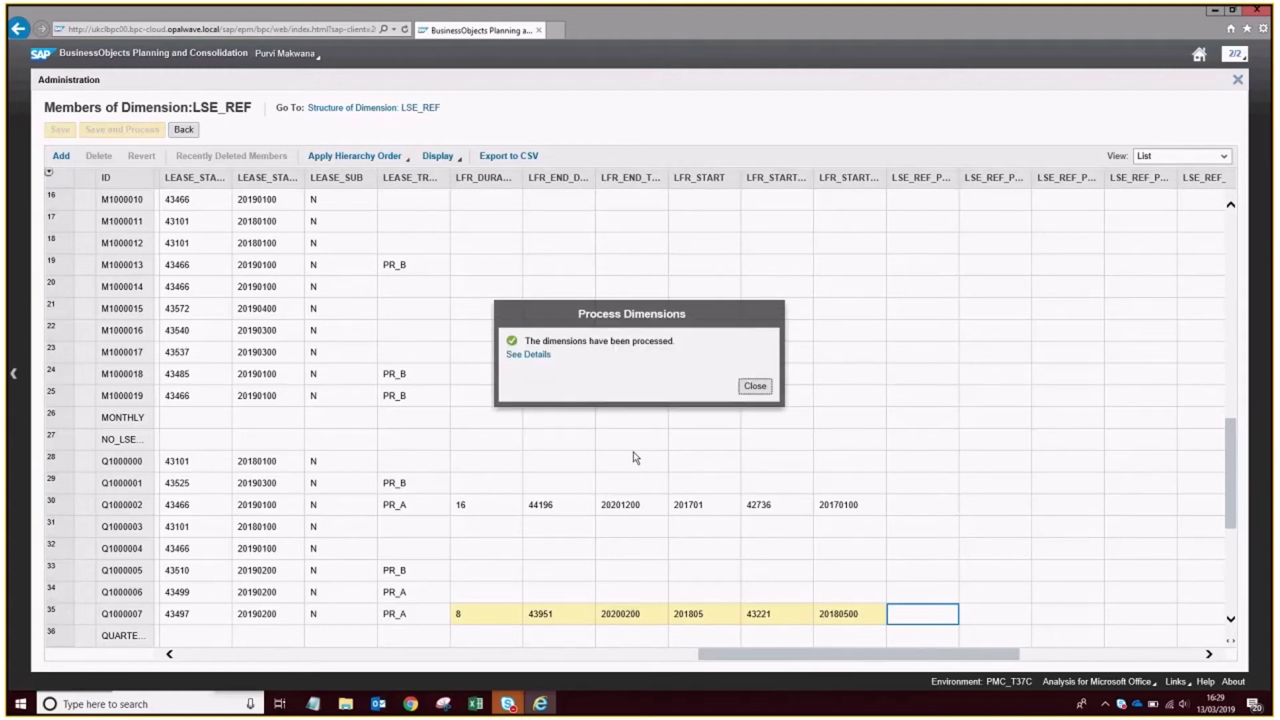
left_click(755, 387)
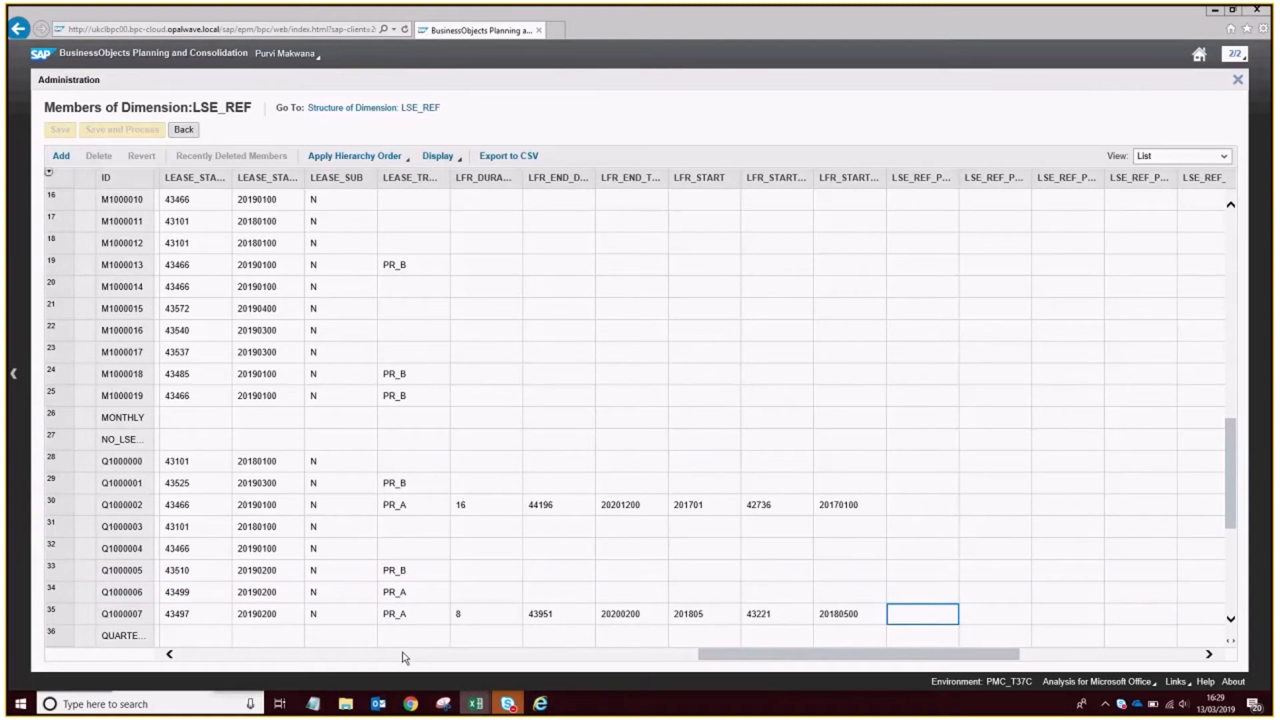
Switch back to the Excel data preparation template and refresh the metadata for the EPM connection.
key("alt+Tab")
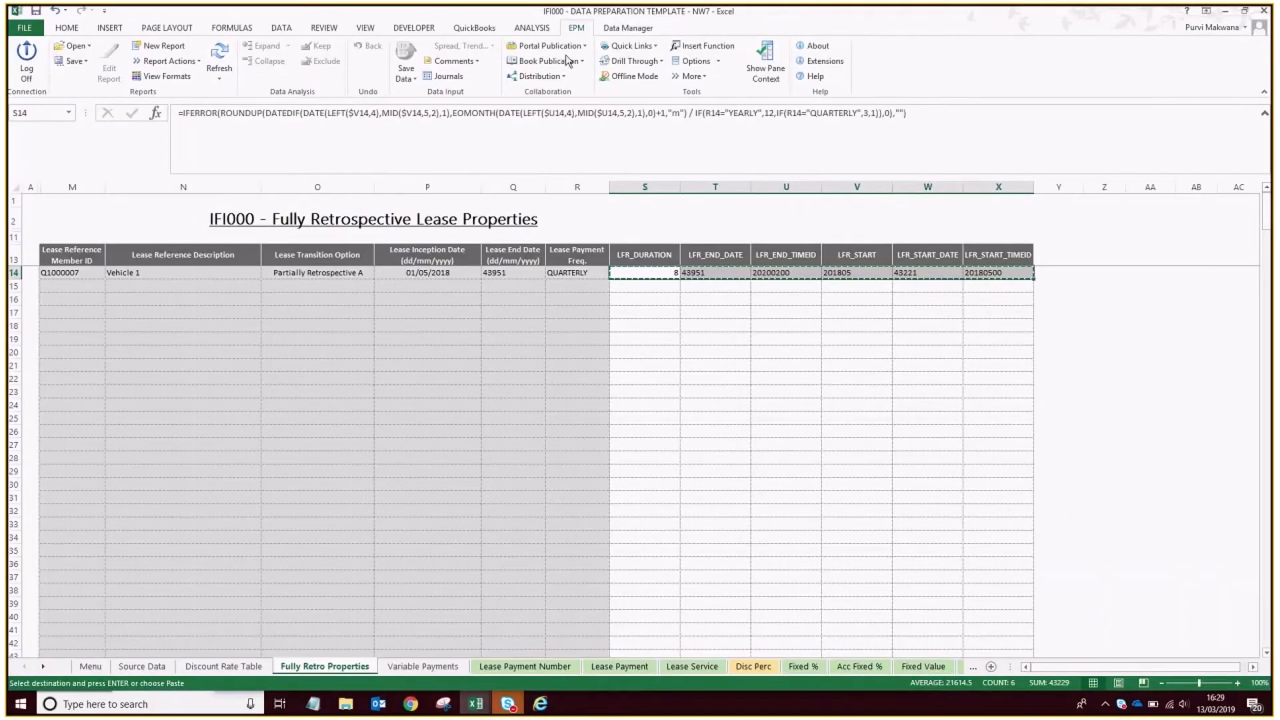
left_click(692, 76)
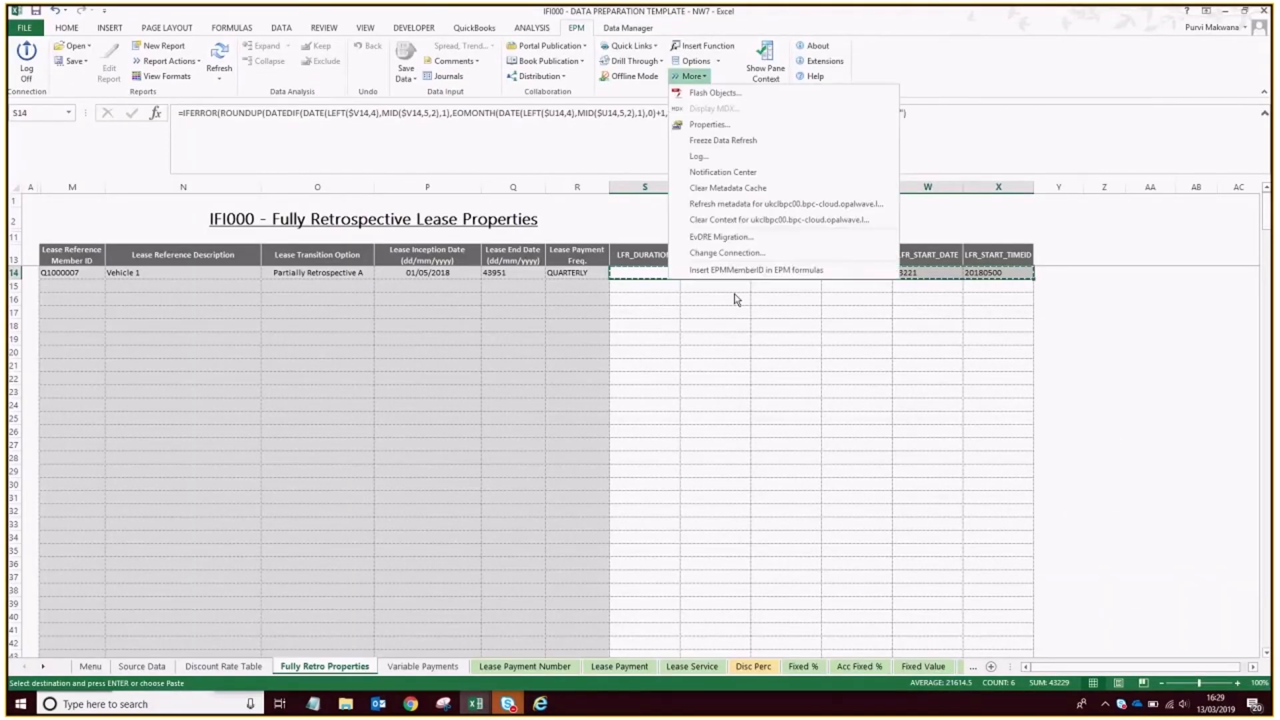
left_click(770, 211)
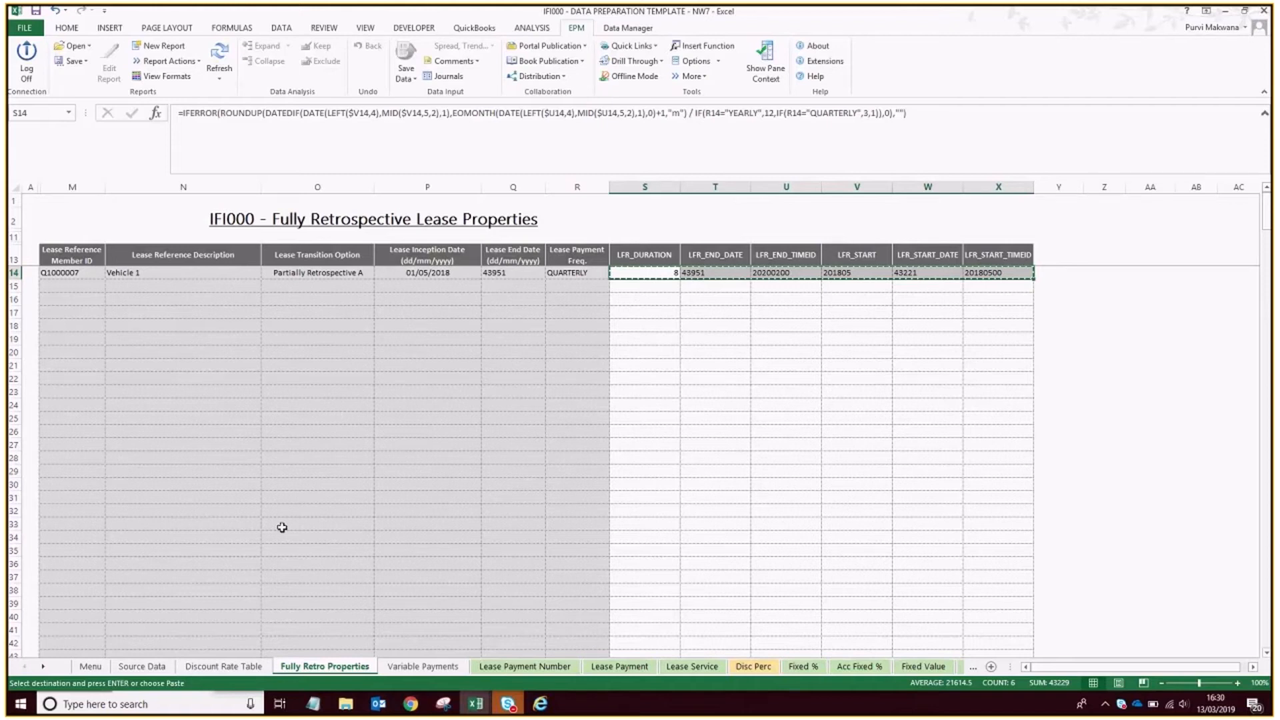
Set the CATEGORY dimension member to IFRS16_FR on the Discount Rate Table sheet and refresh the whole workbook.
left_click(230, 666)
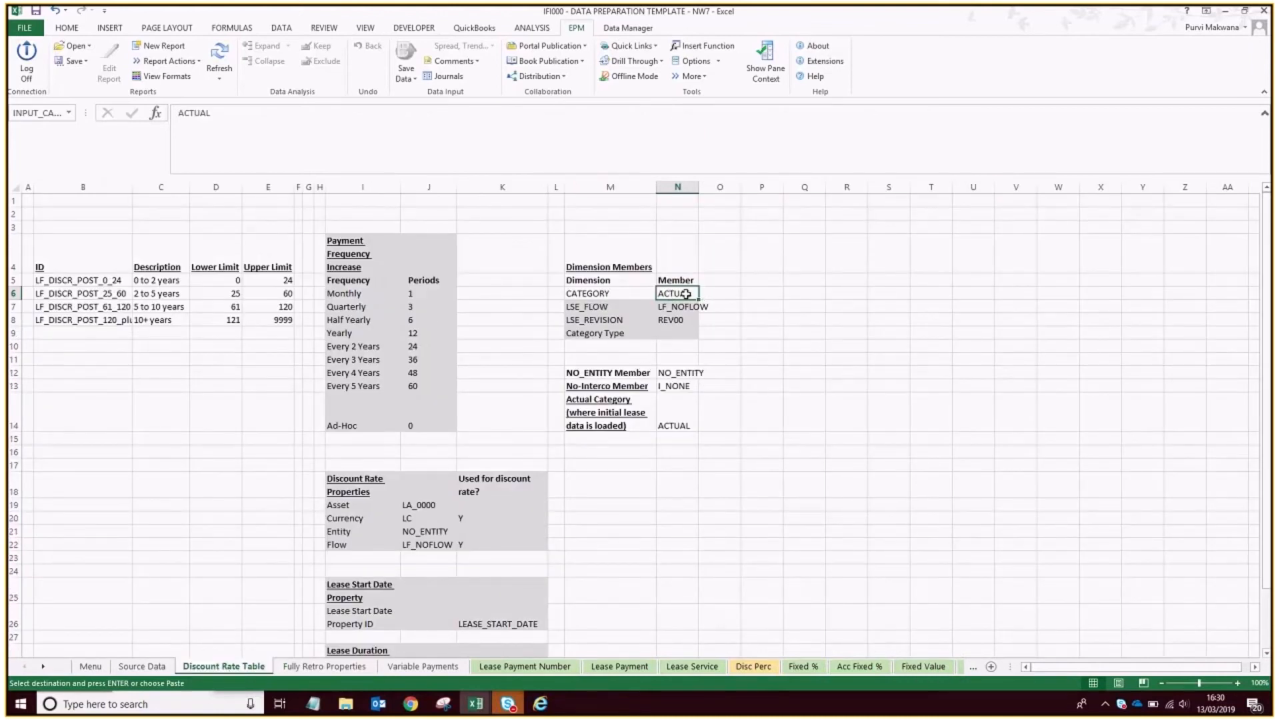
type("IFRS")
type("16_FR")
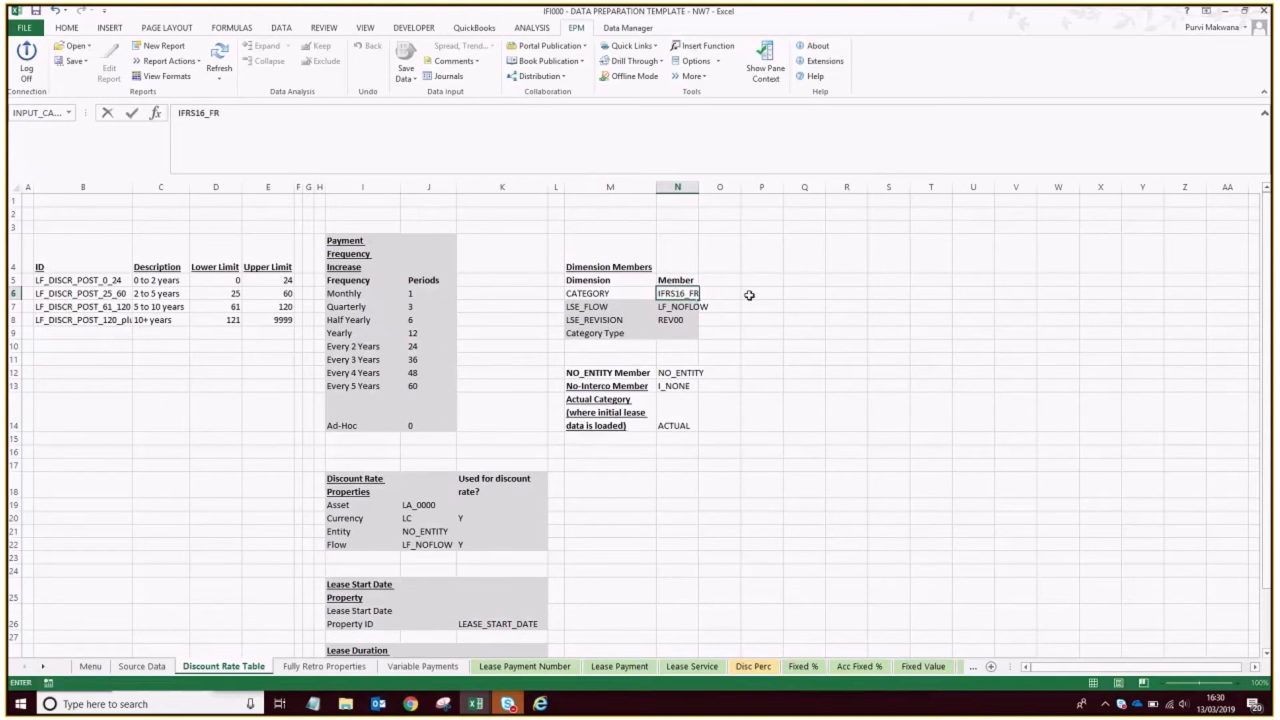
key("Return")
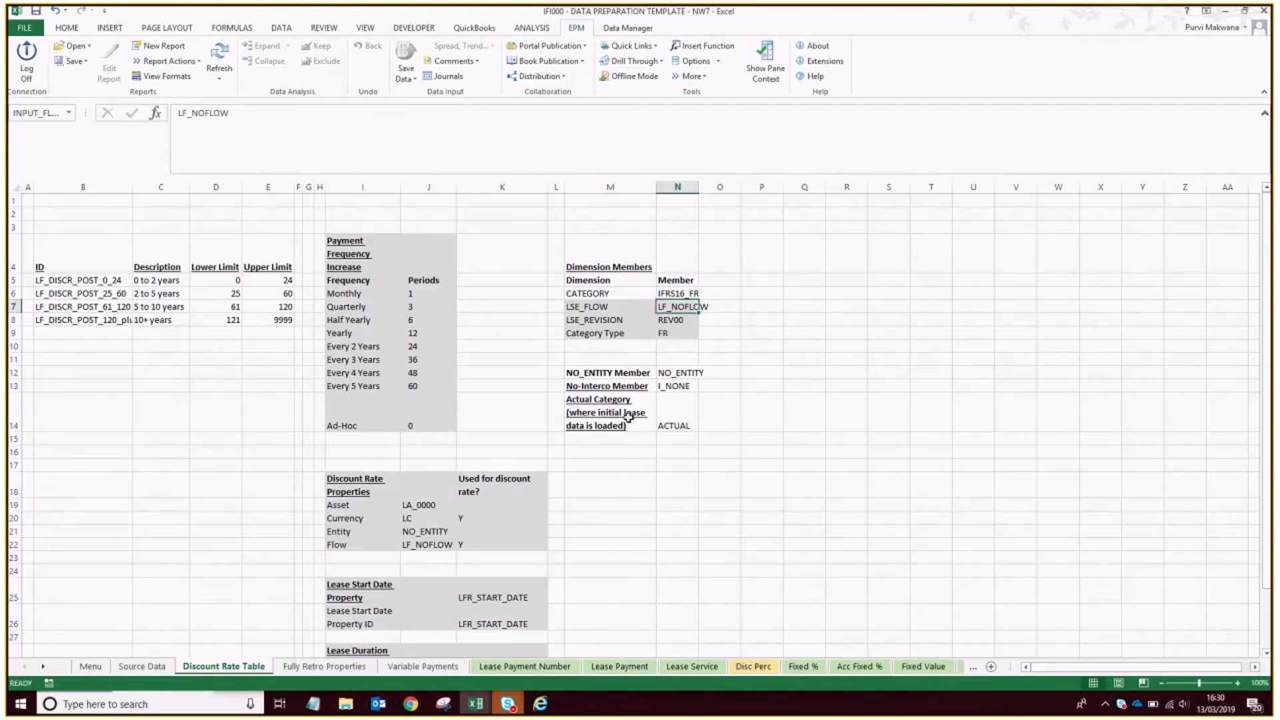
scroll(643, 449, "down", 3)
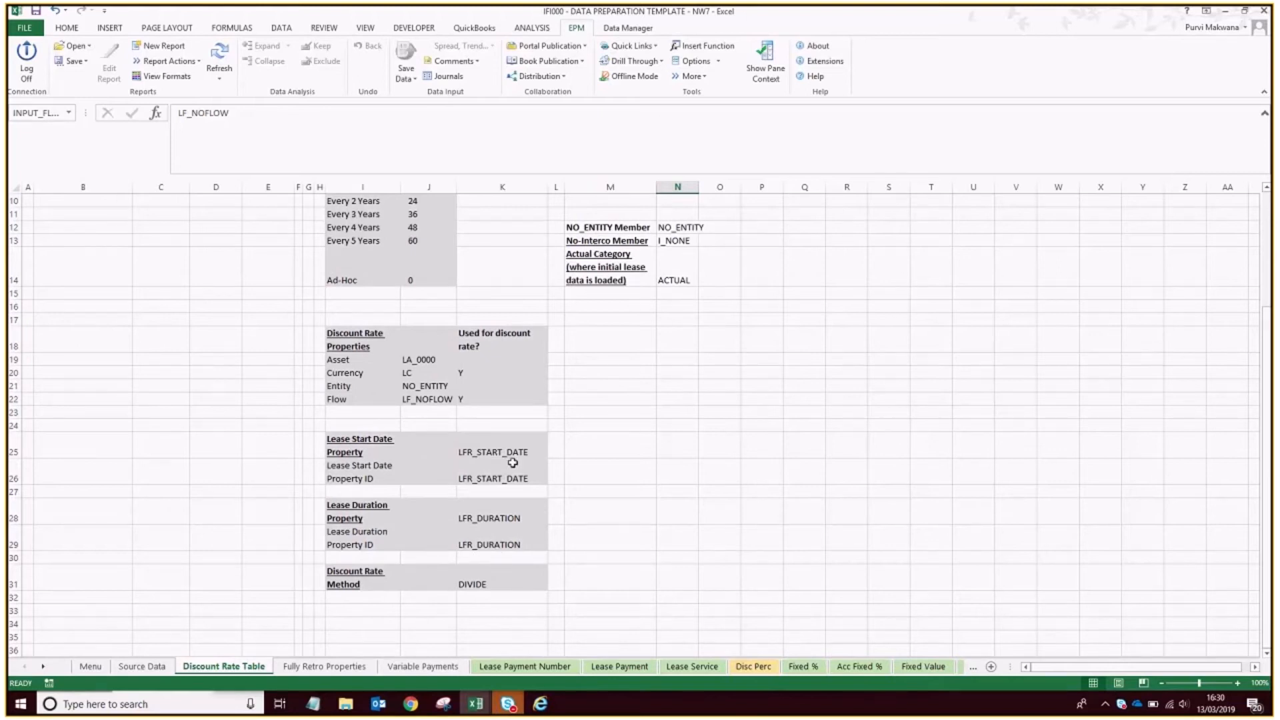
scroll(540, 463, "up", 3)
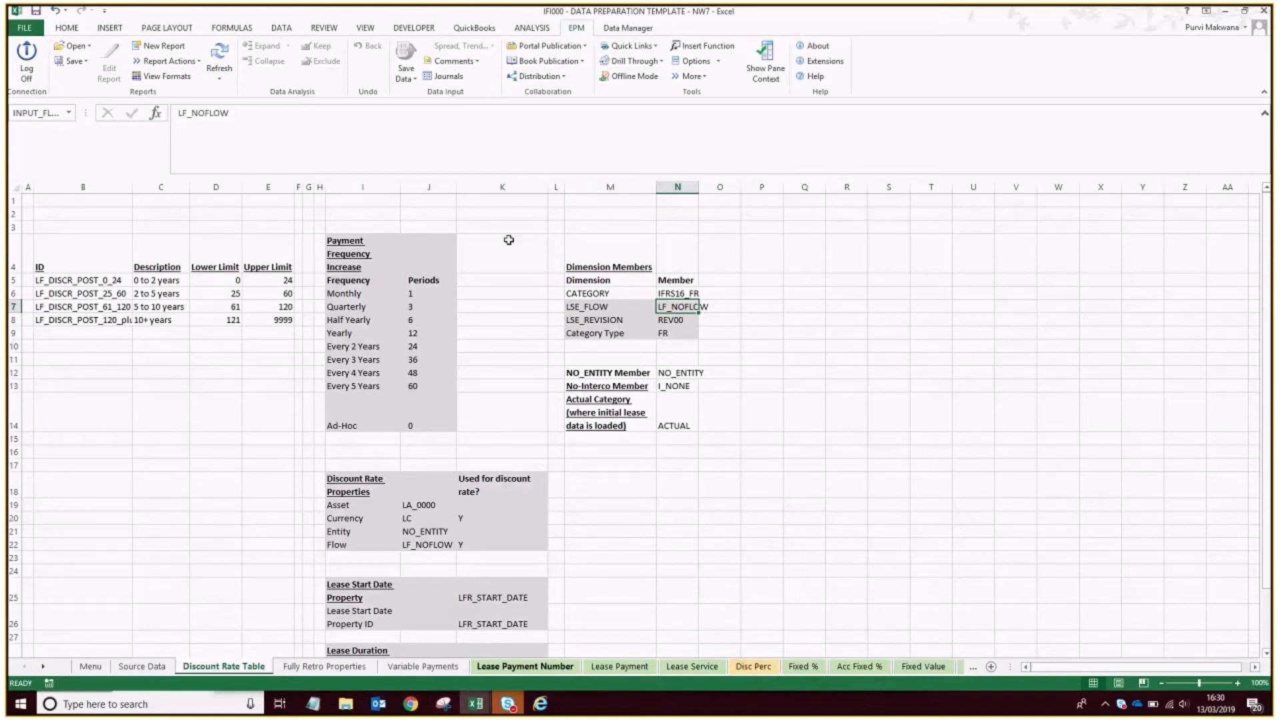
left_click(219, 73)
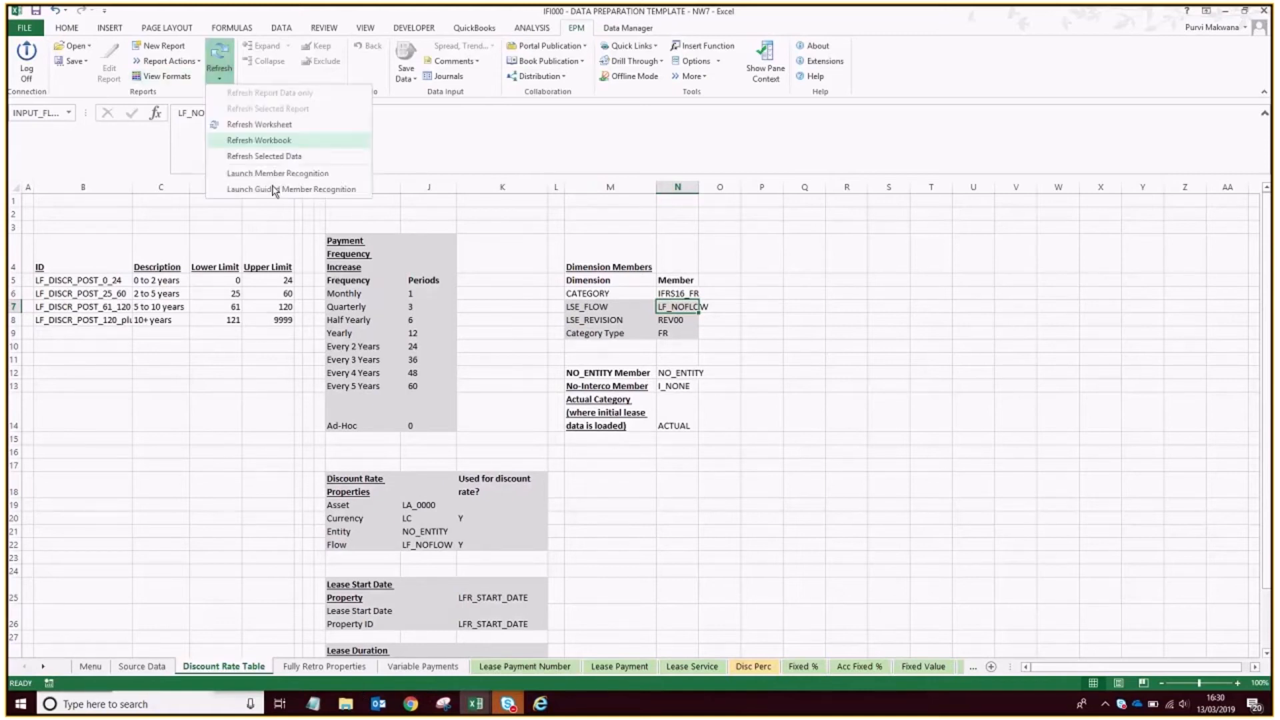
left_click(290, 141)
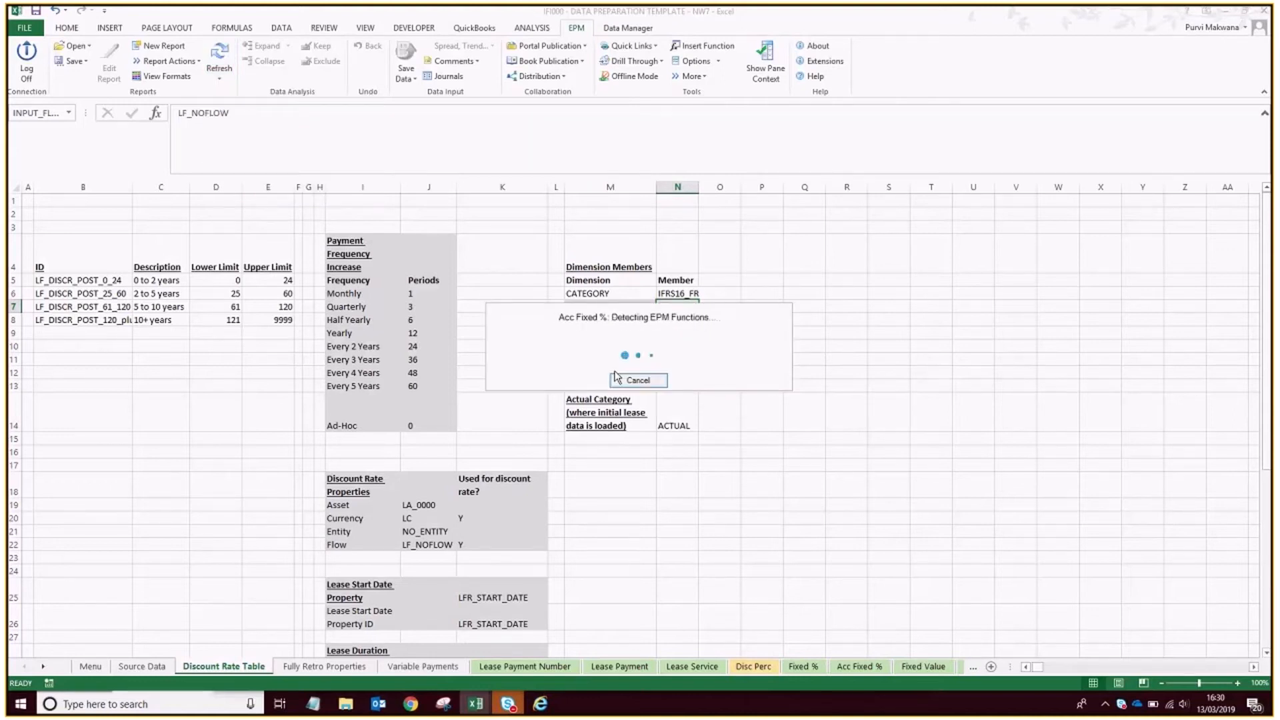
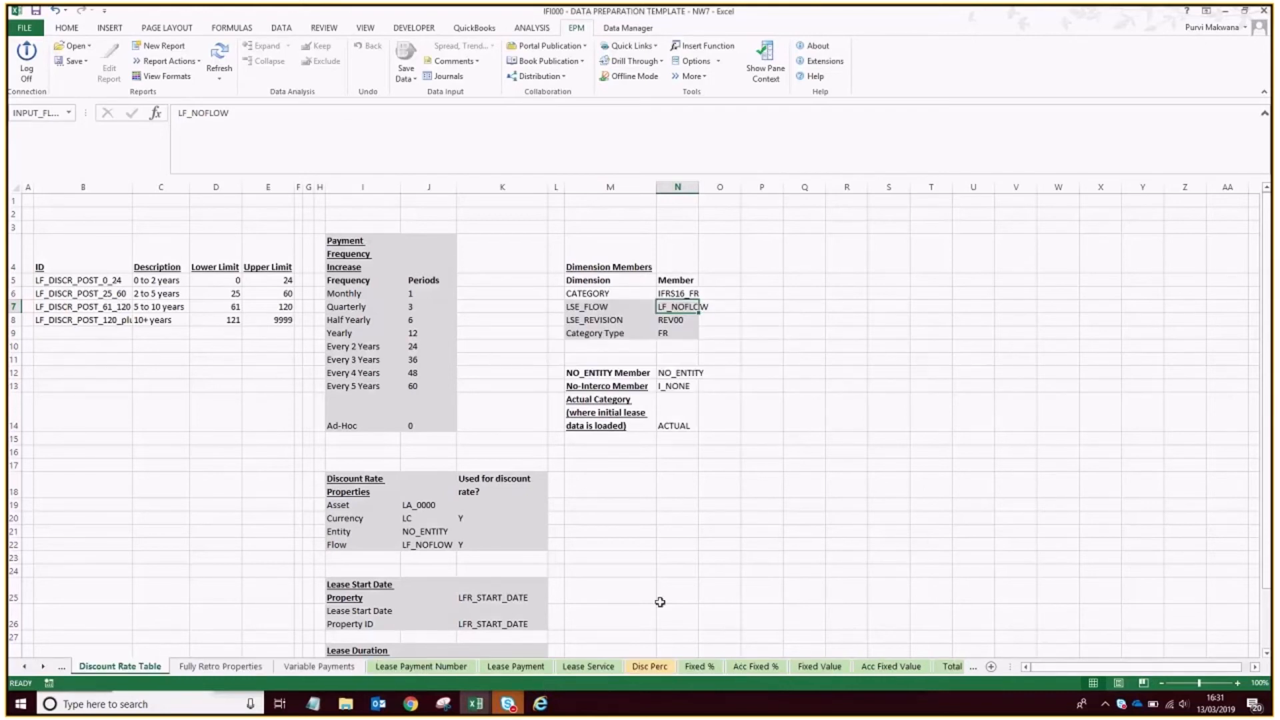
Save the Lease Payment Number sheet's IFRS16_FR data for lease Q1000007 to the IFRS16 model.
left_click(694, 544)
scroll(693, 520, "down", 2)
scroll(692, 516, "up", 2)
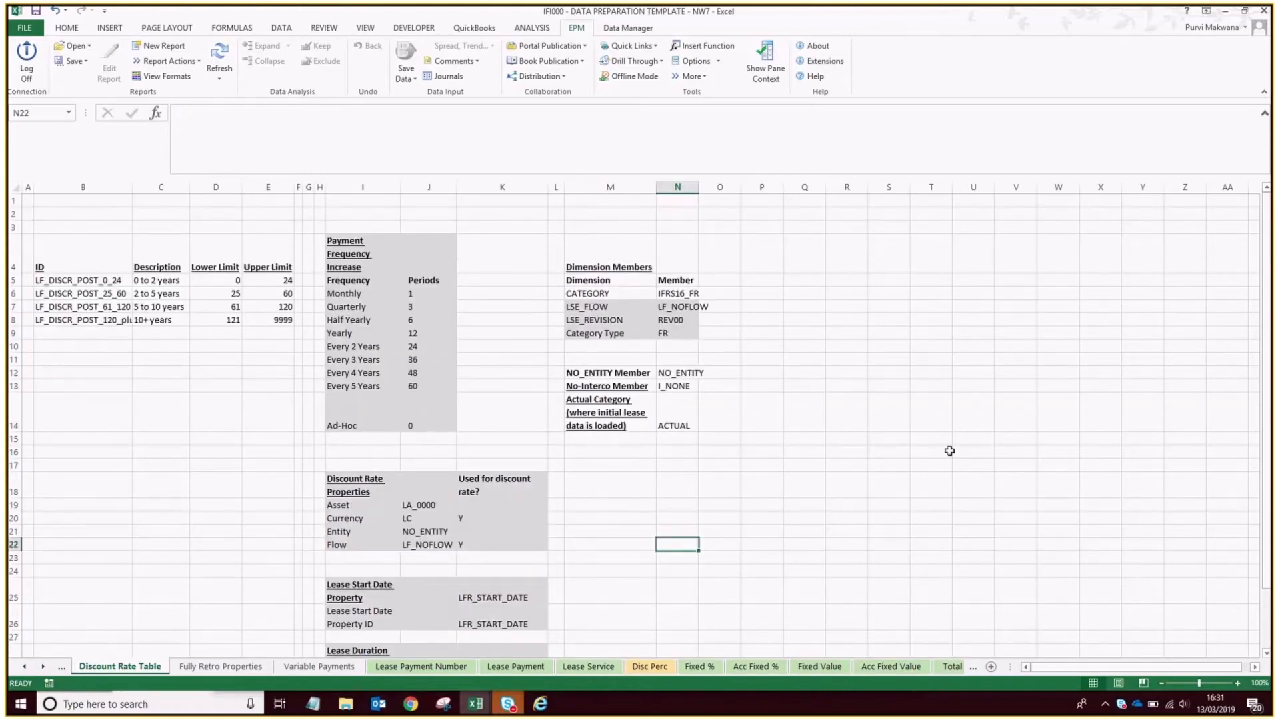
left_click(420, 667)
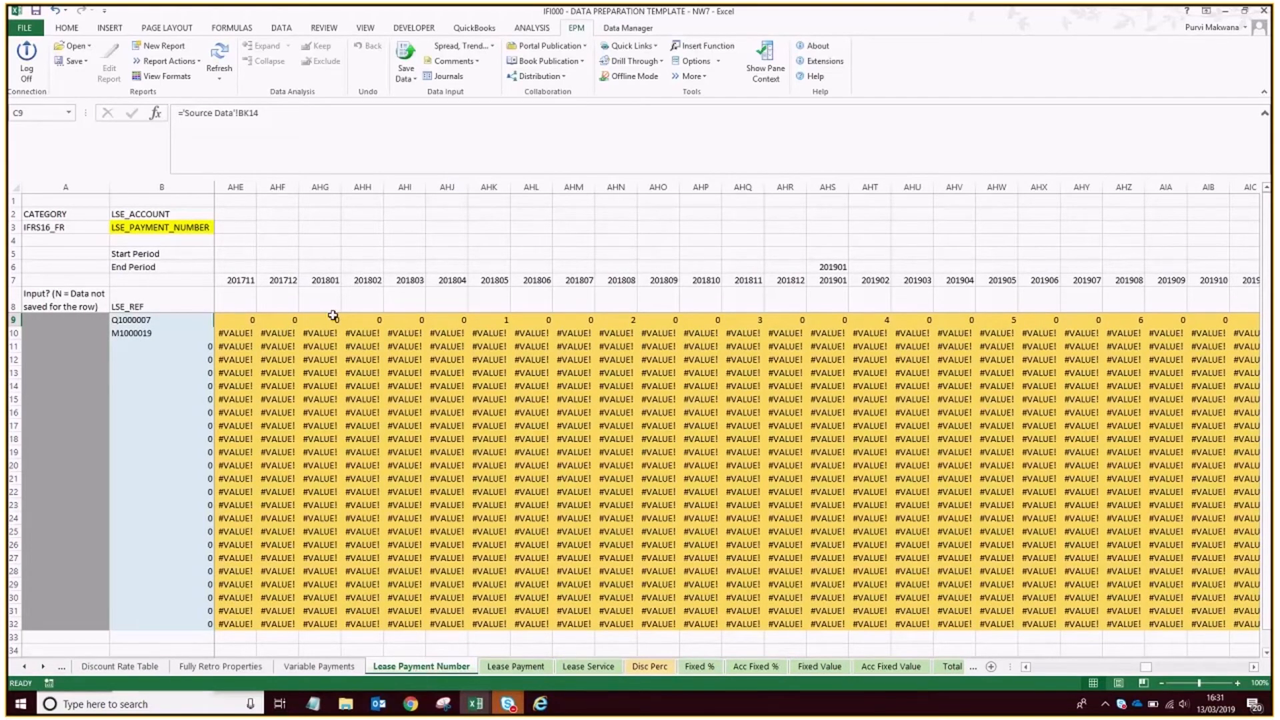
left_click(134, 322)
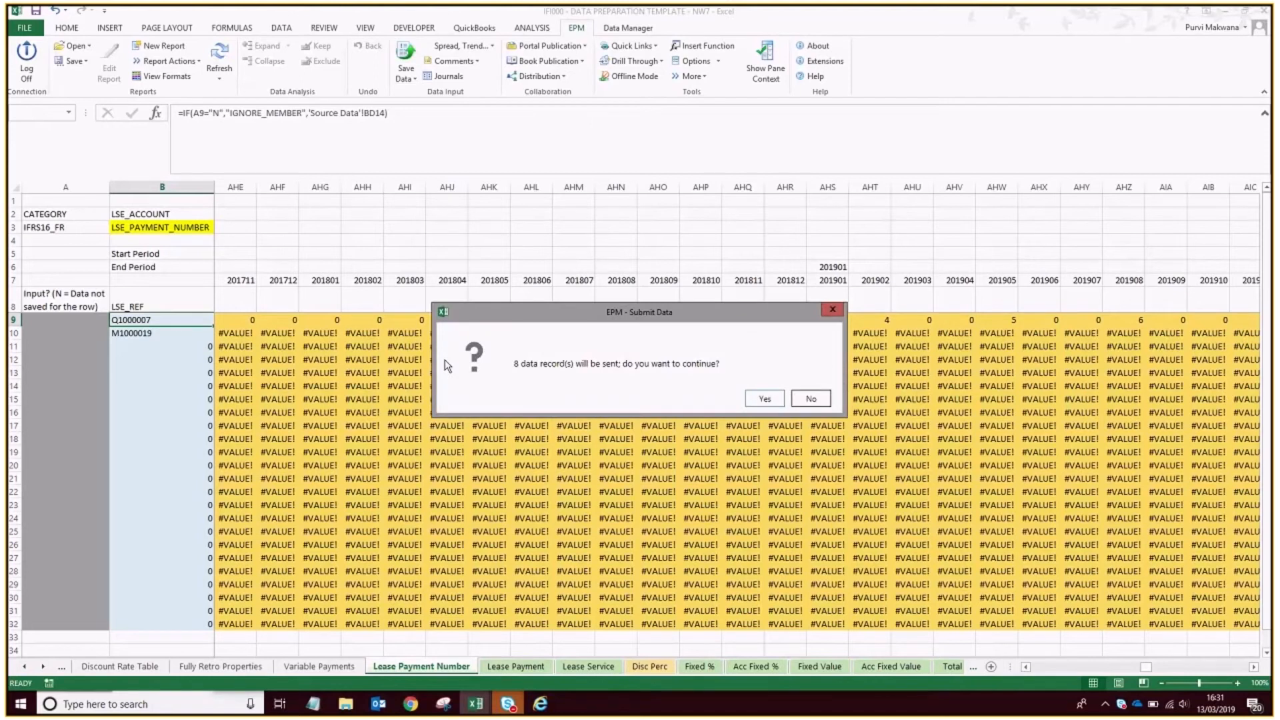
left_click(766, 403)
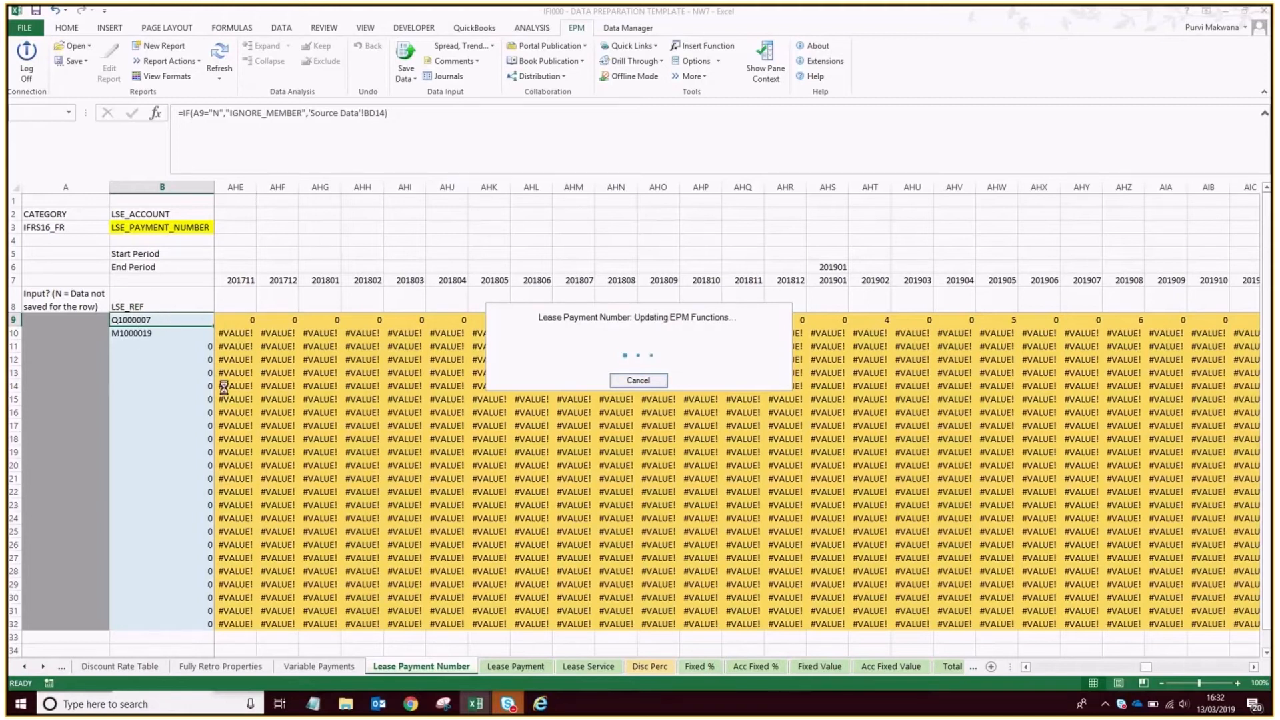
left_click(775, 443)
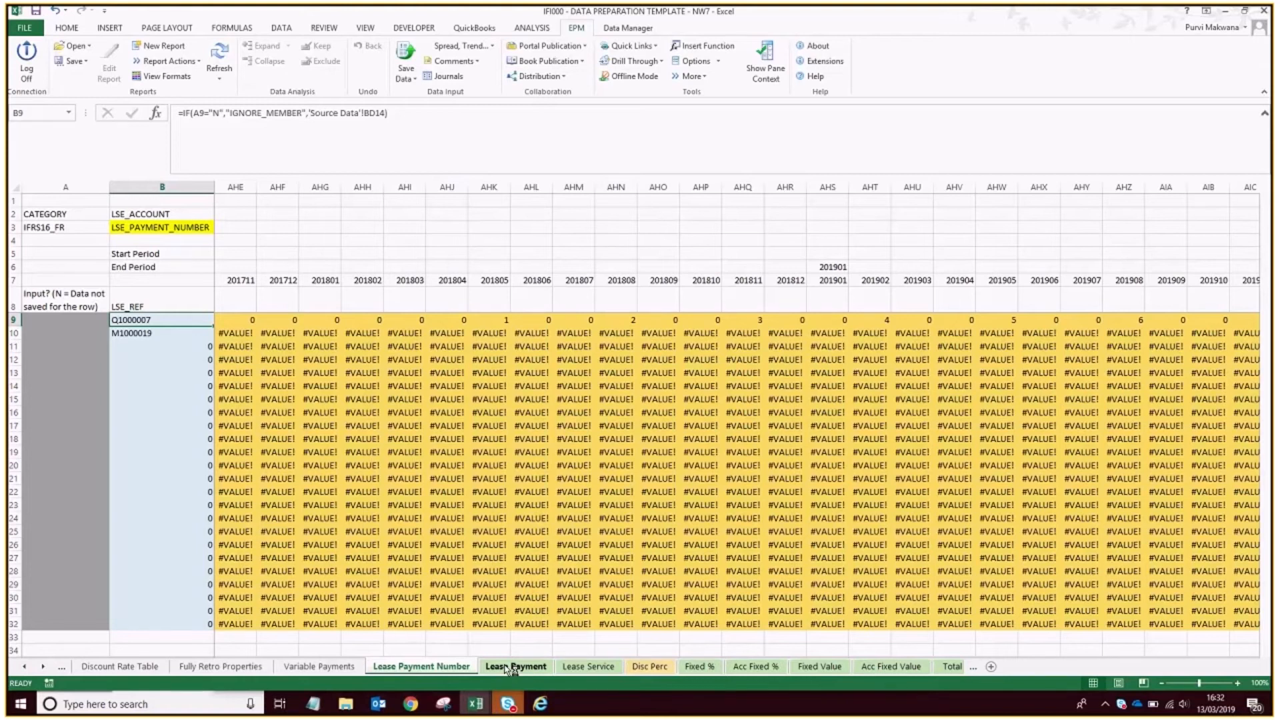
Submit the data on the Lease Payment and Disc Perc sheets to the IFRS16 model.
left_click(511, 666)
left_click(405, 54)
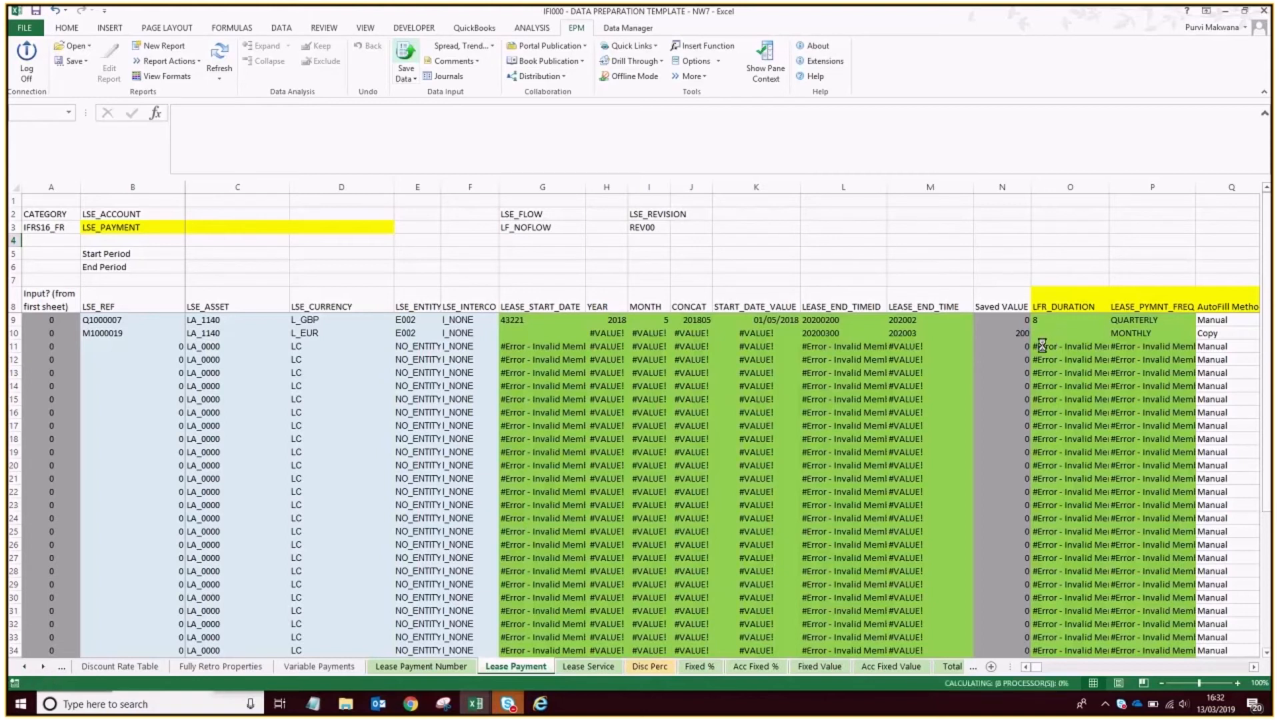
left_click(771, 400)
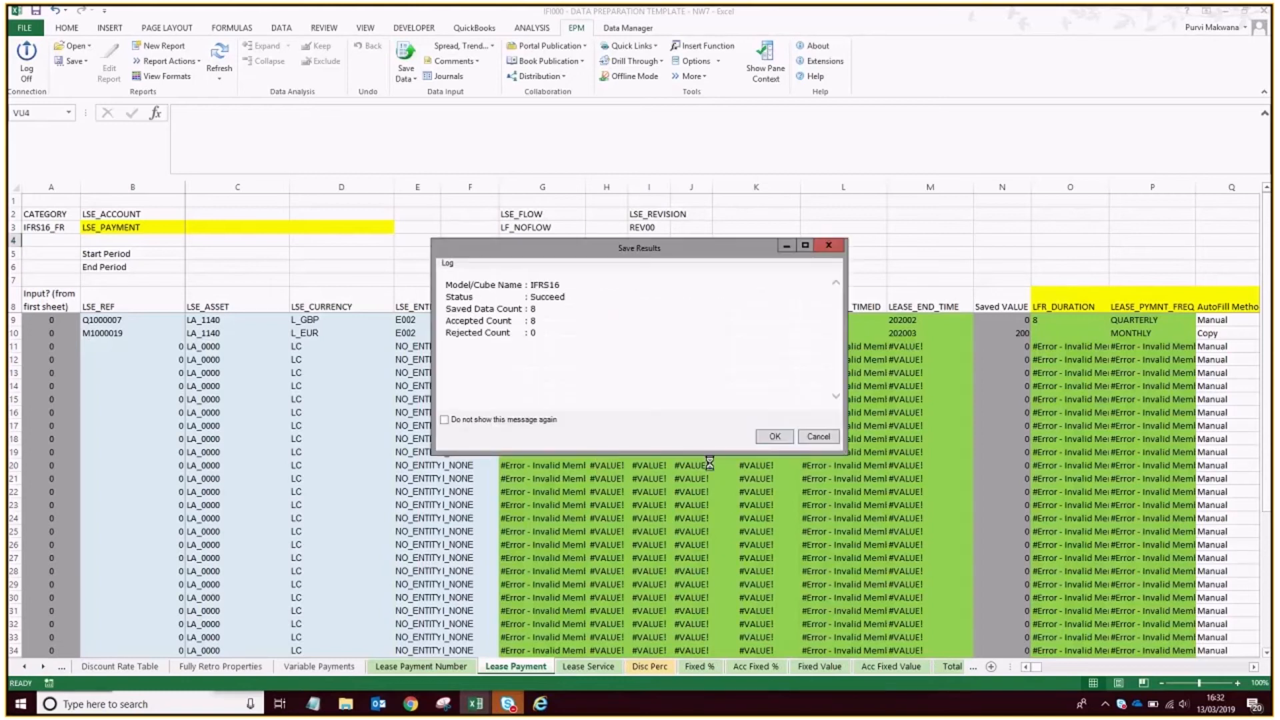
left_click(778, 439)
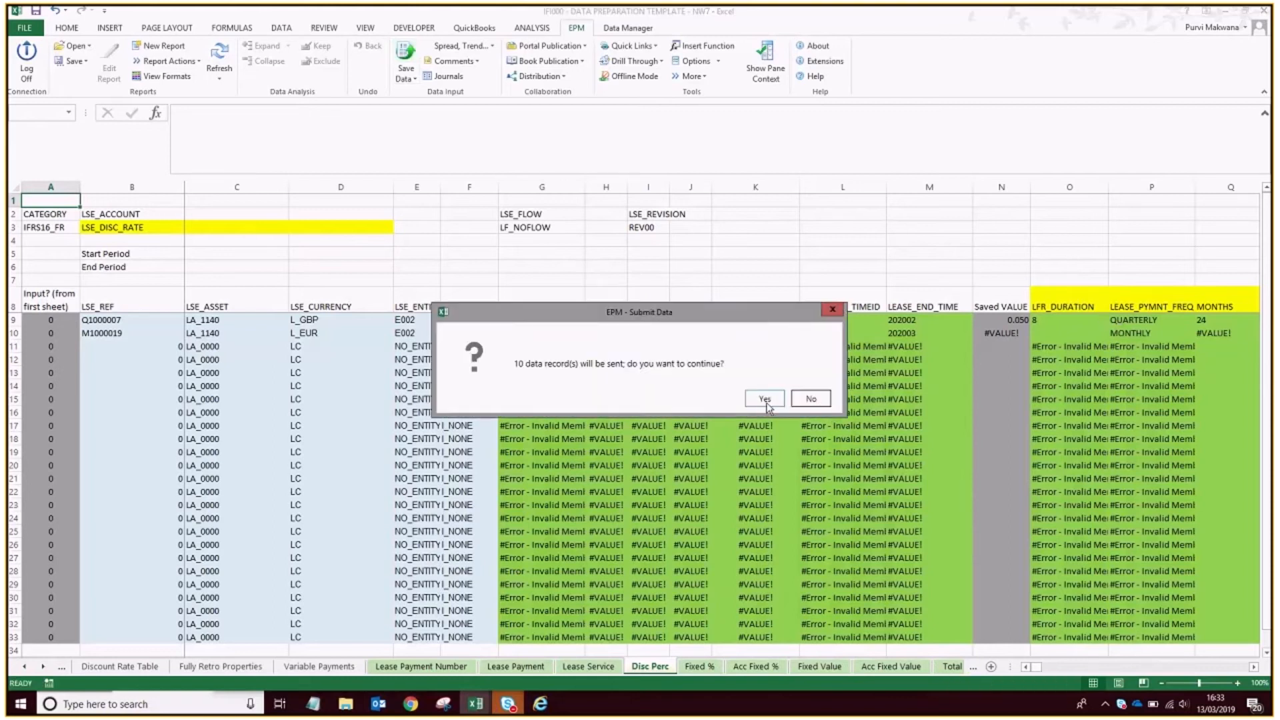
left_click(765, 399)
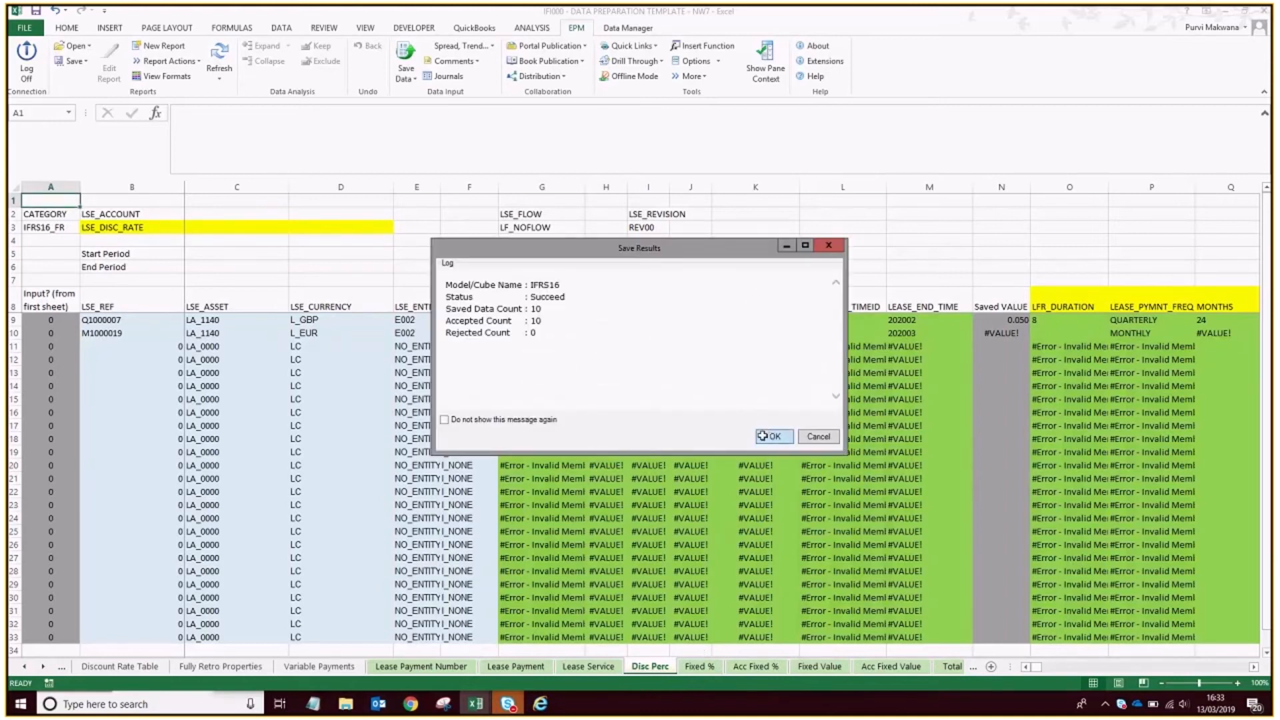
left_click(767, 436)
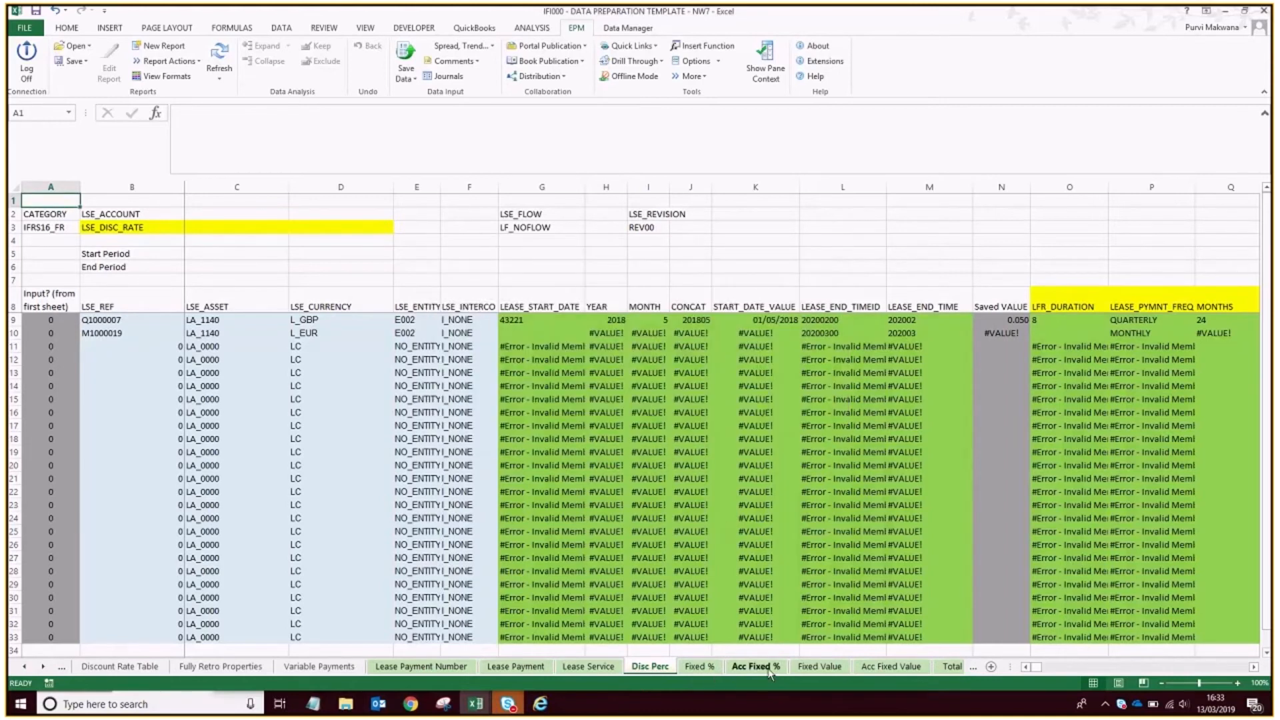
Save the Total Pymnt Index sheet's data to the IFRS16 model.
left_click(953, 665)
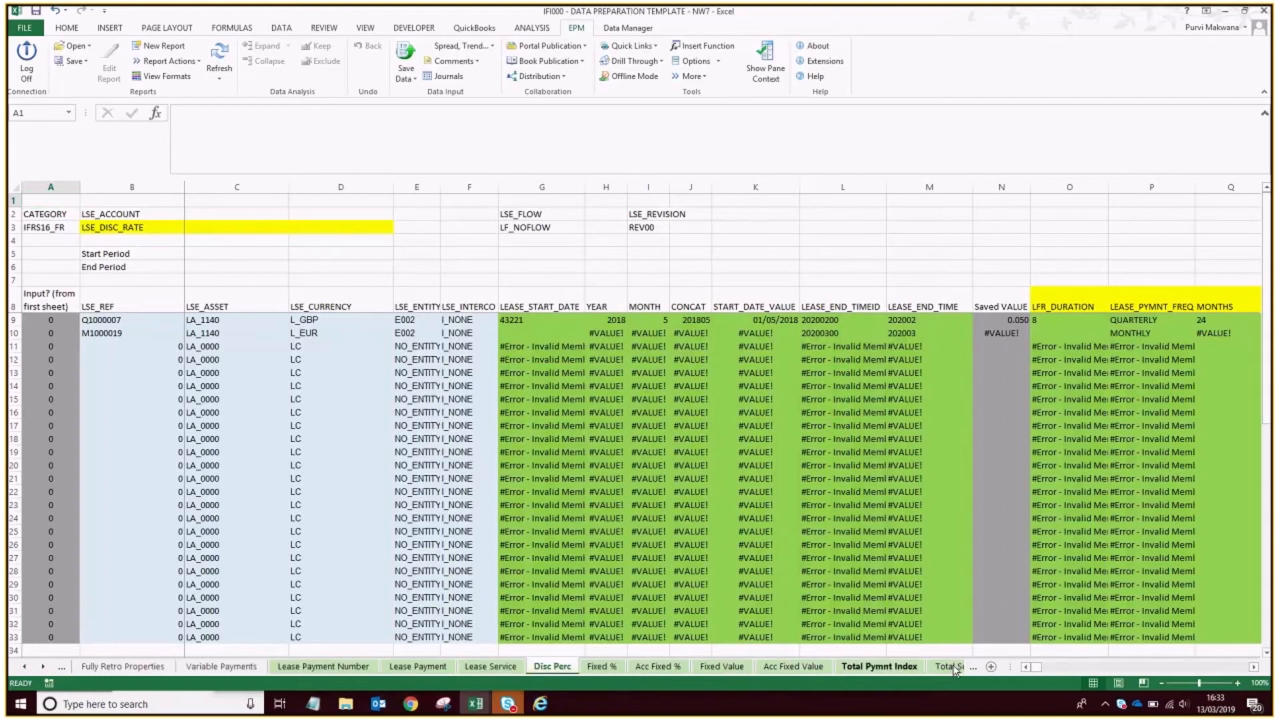
left_click(408, 50)
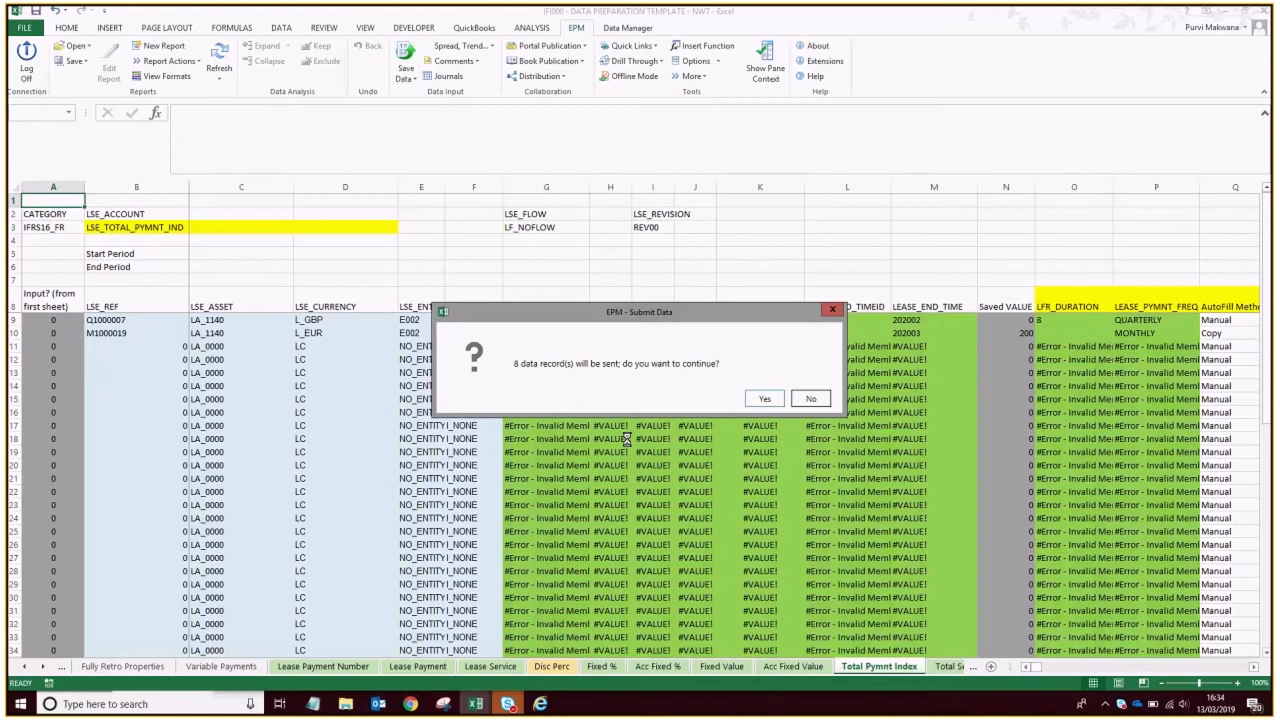
left_click(778, 399)
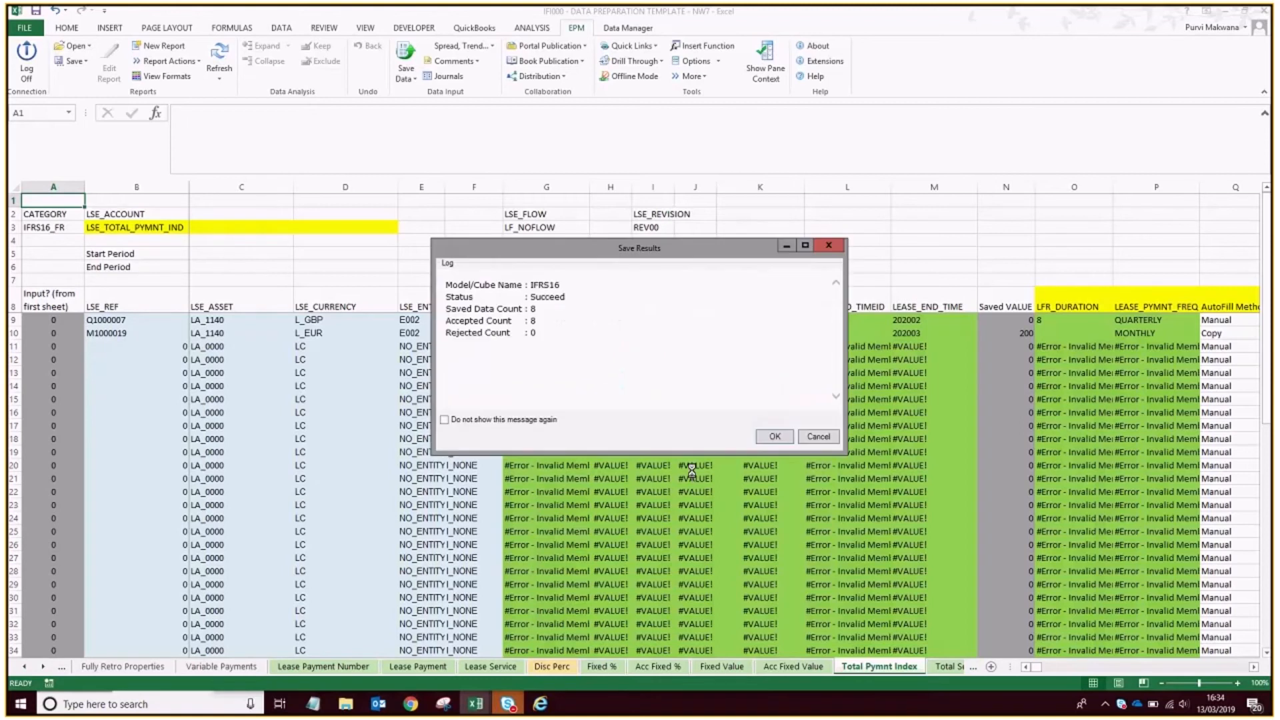
left_click(766, 436)
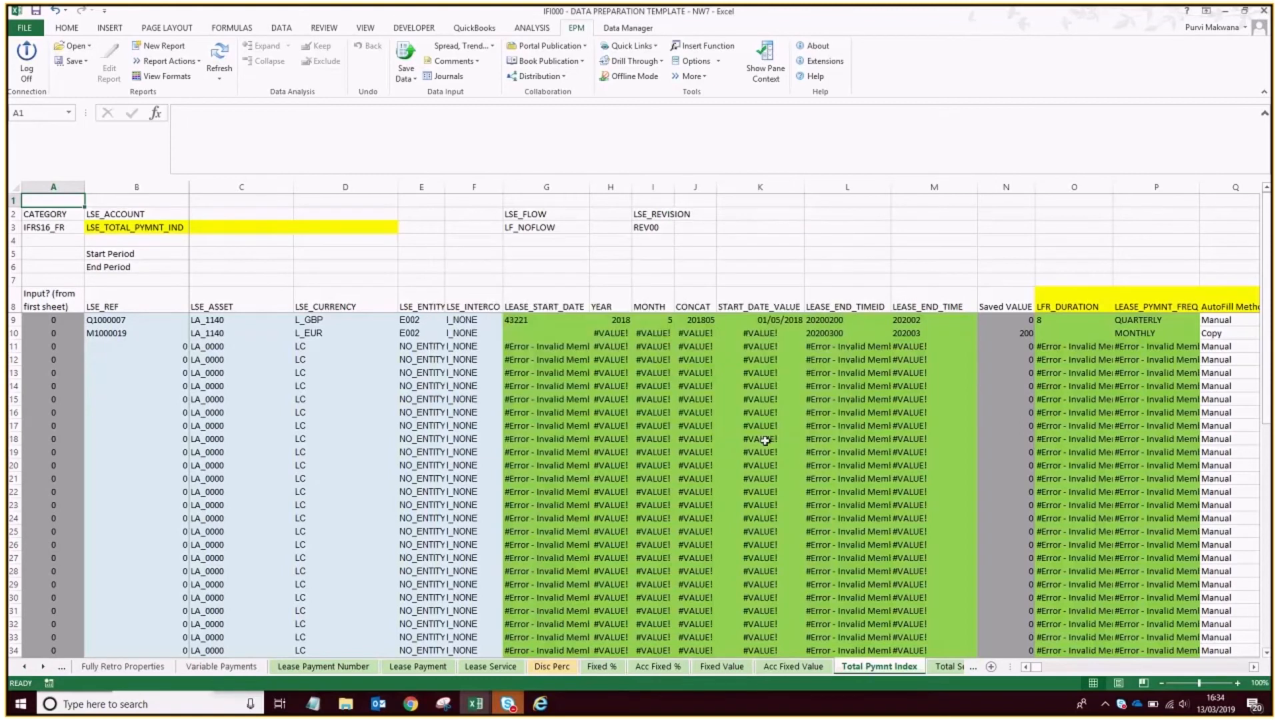
Save the data on the Lease PV Pymnts and Lease PV Pymnts (Index) sheets to the IFRS16 model.
left_click(950, 667)
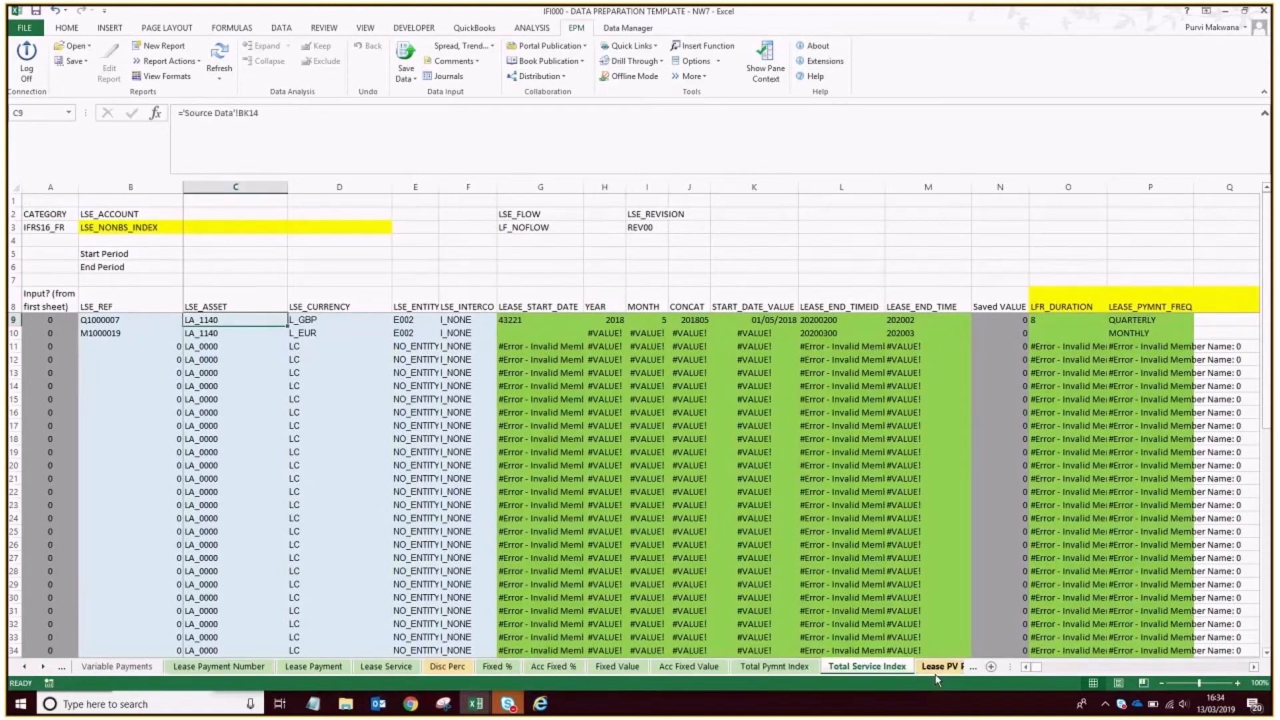
left_click(936, 670)
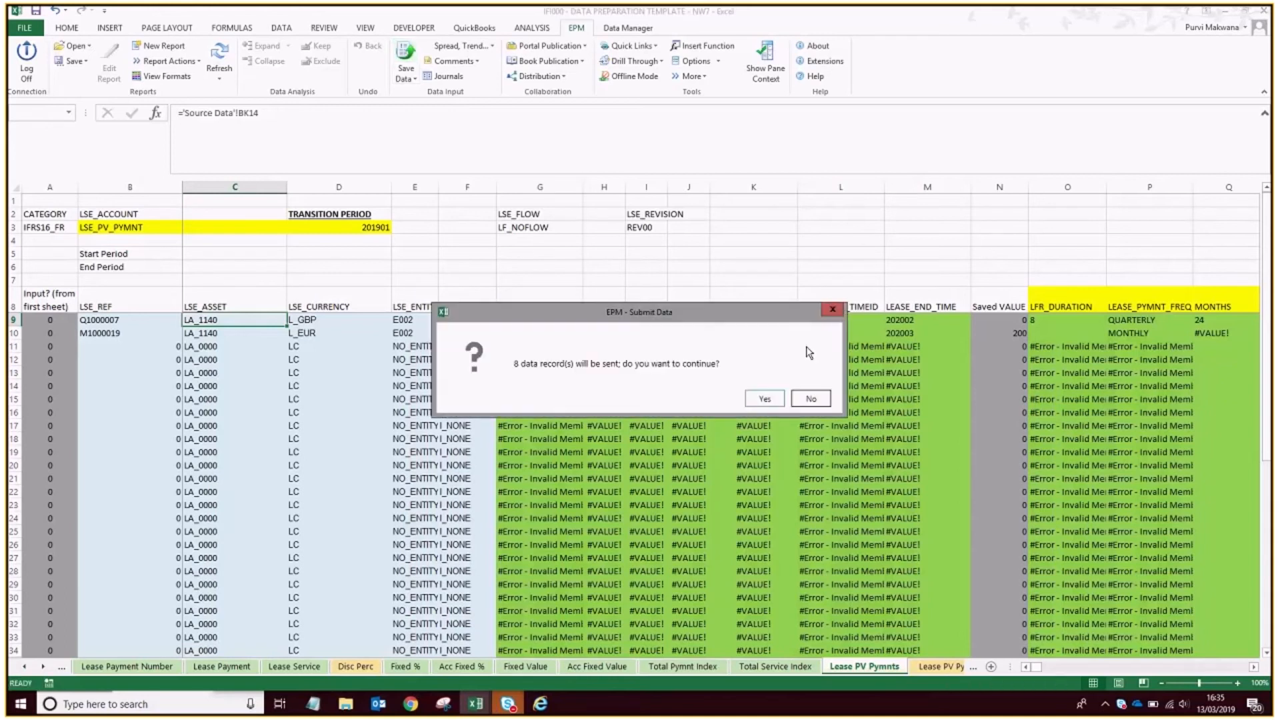
left_click(777, 400)
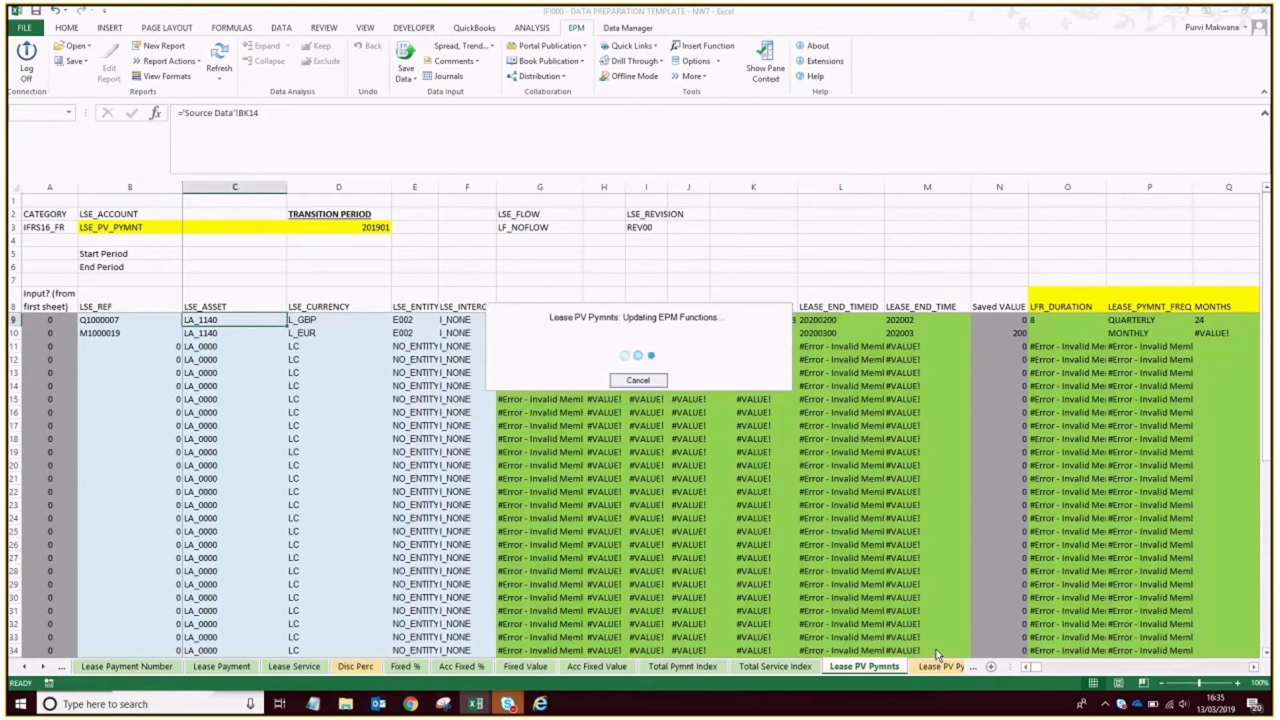
left_click(940, 666)
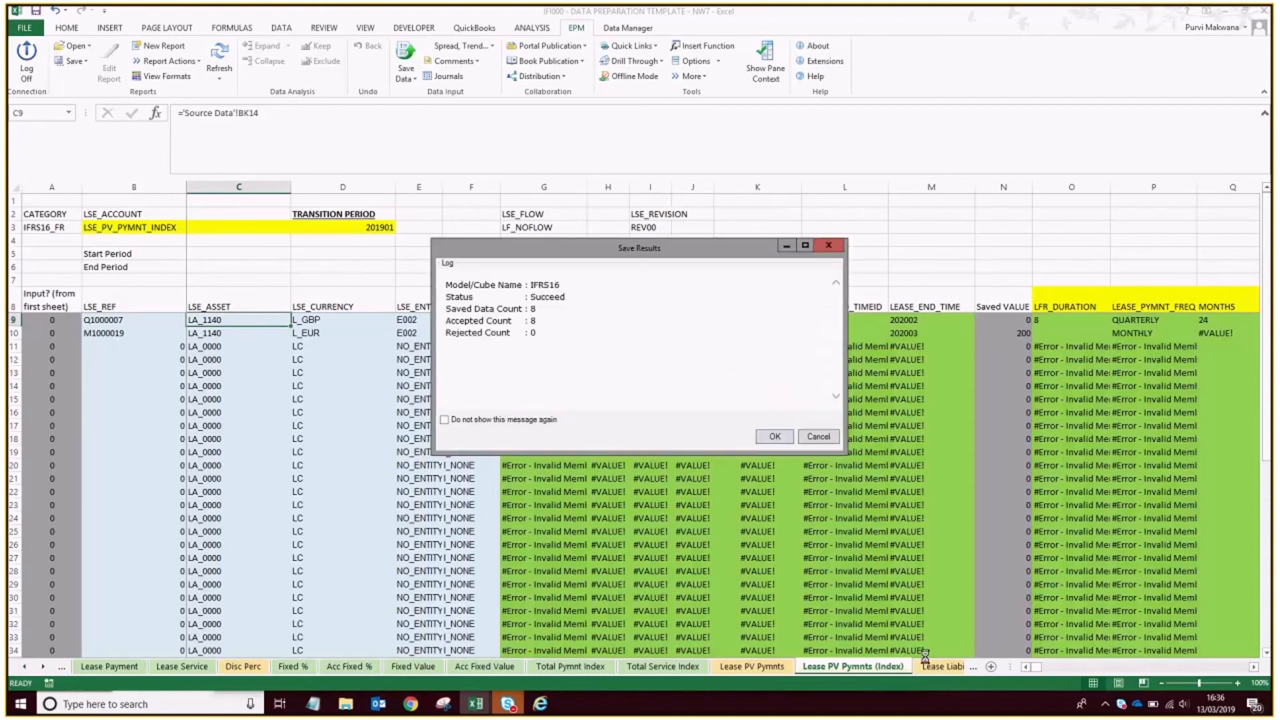
left_click(770, 435)
Submit the Lease Liability sheet's data to the IFRS16 model and try the same for the Lease Pymnts (arrears) sheet.
left_click(936, 668)
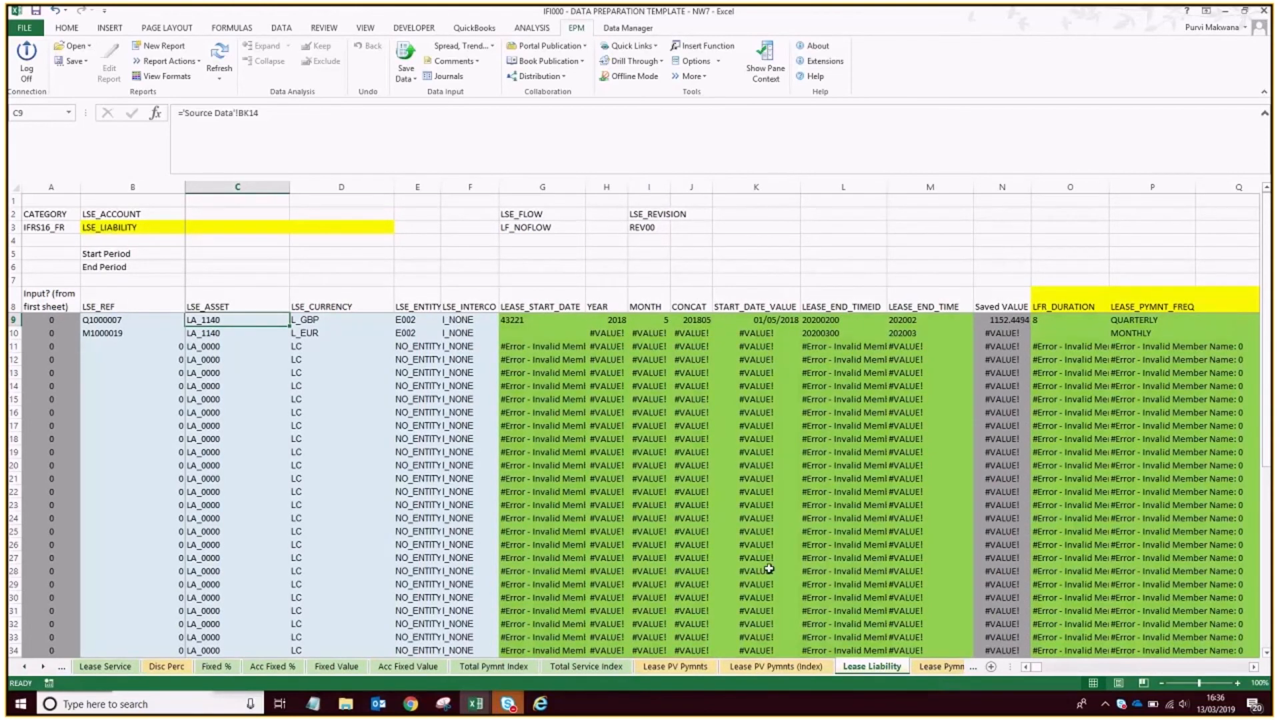
left_click(406, 53)
left_click(774, 400)
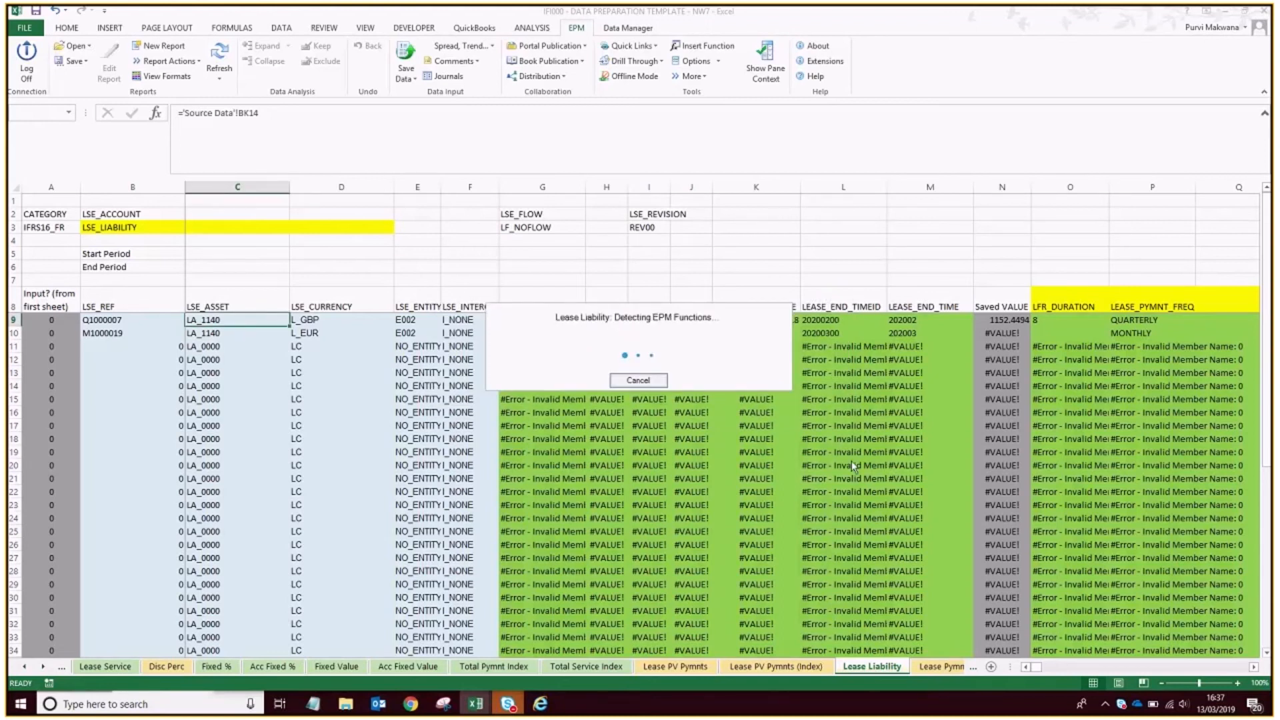
left_click(774, 434)
left_click(936, 666)
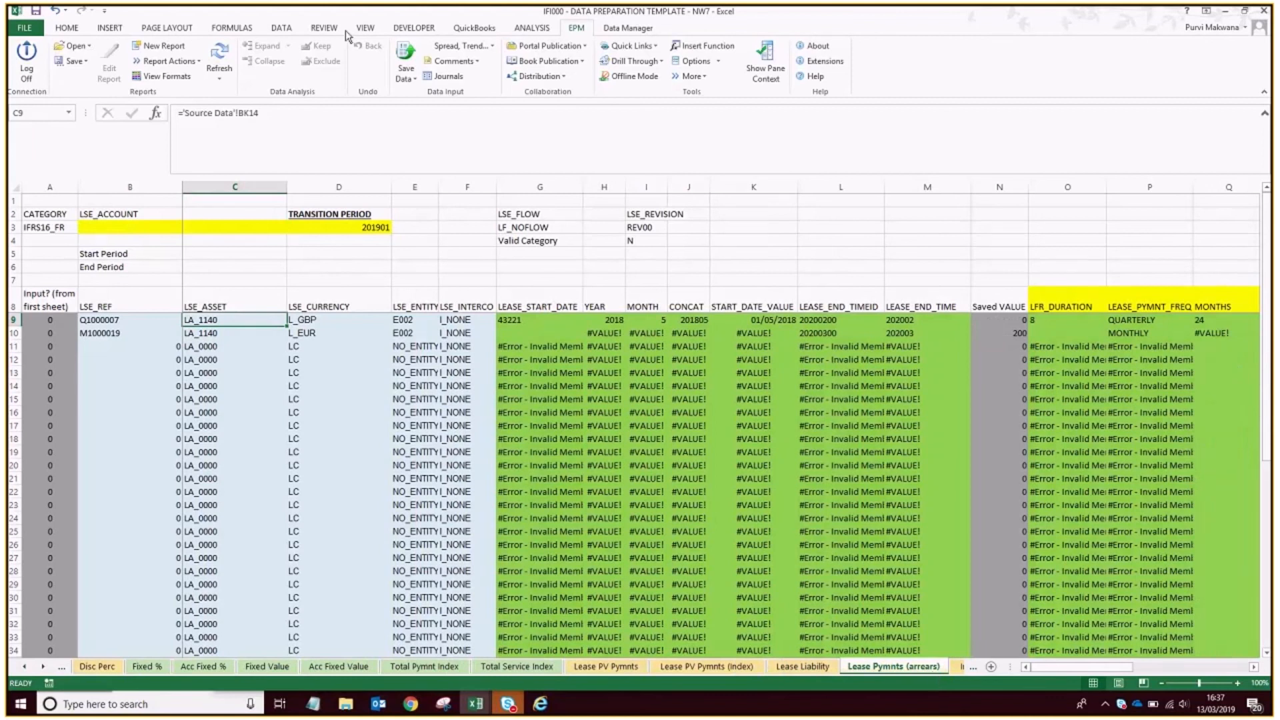
left_click(406, 53)
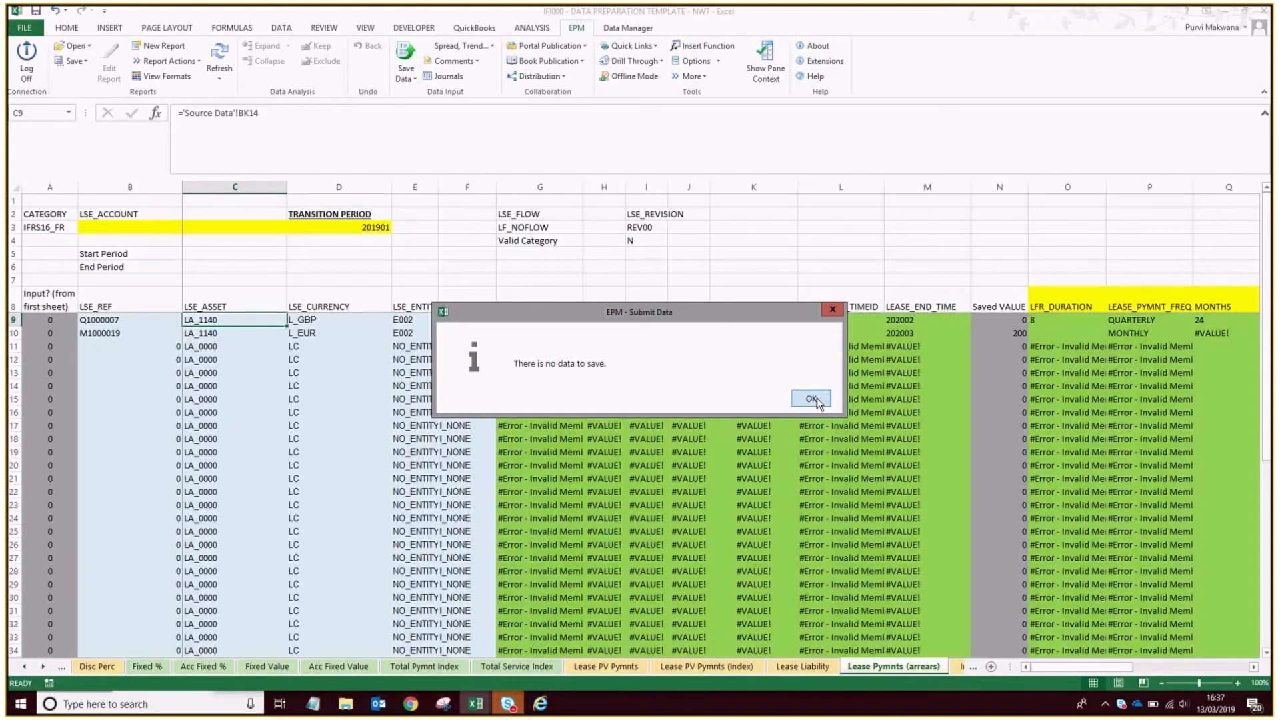
left_click(812, 399)
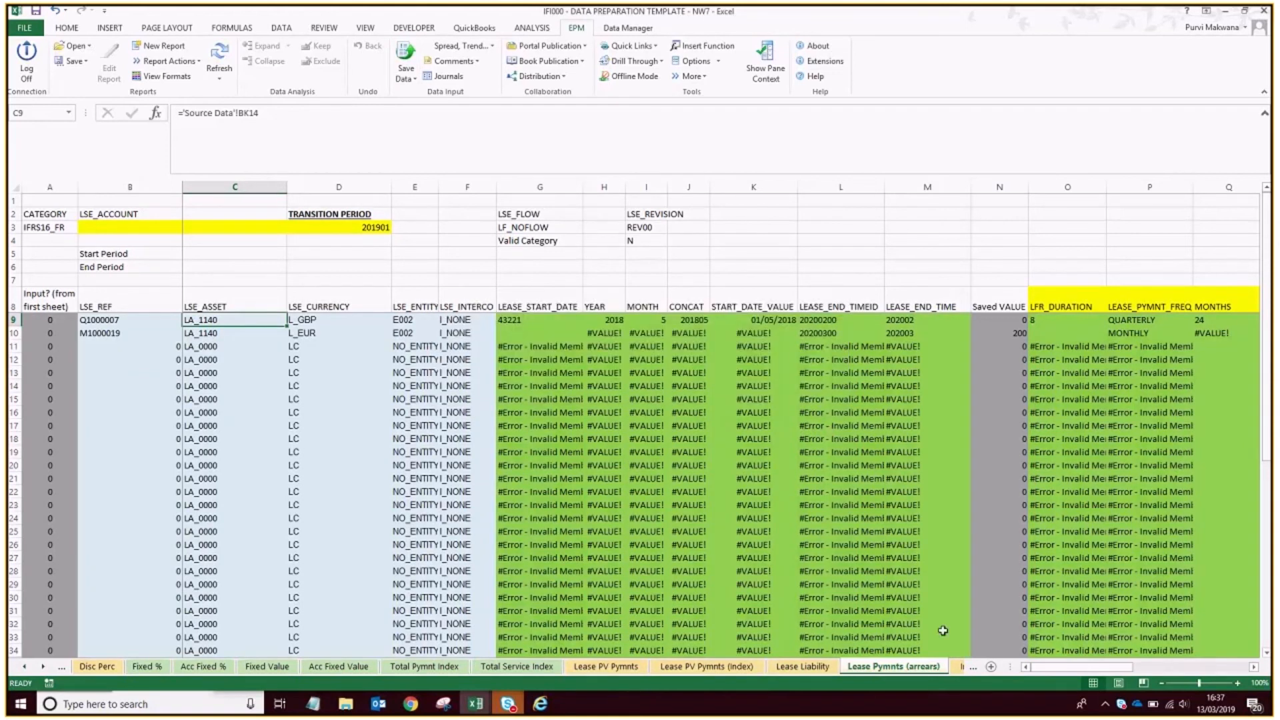
Skip past the Initial Costs & Incentives sheet and save the IFRS16_FR Data sheet to the IFRS16 model.
left_click(960, 670)
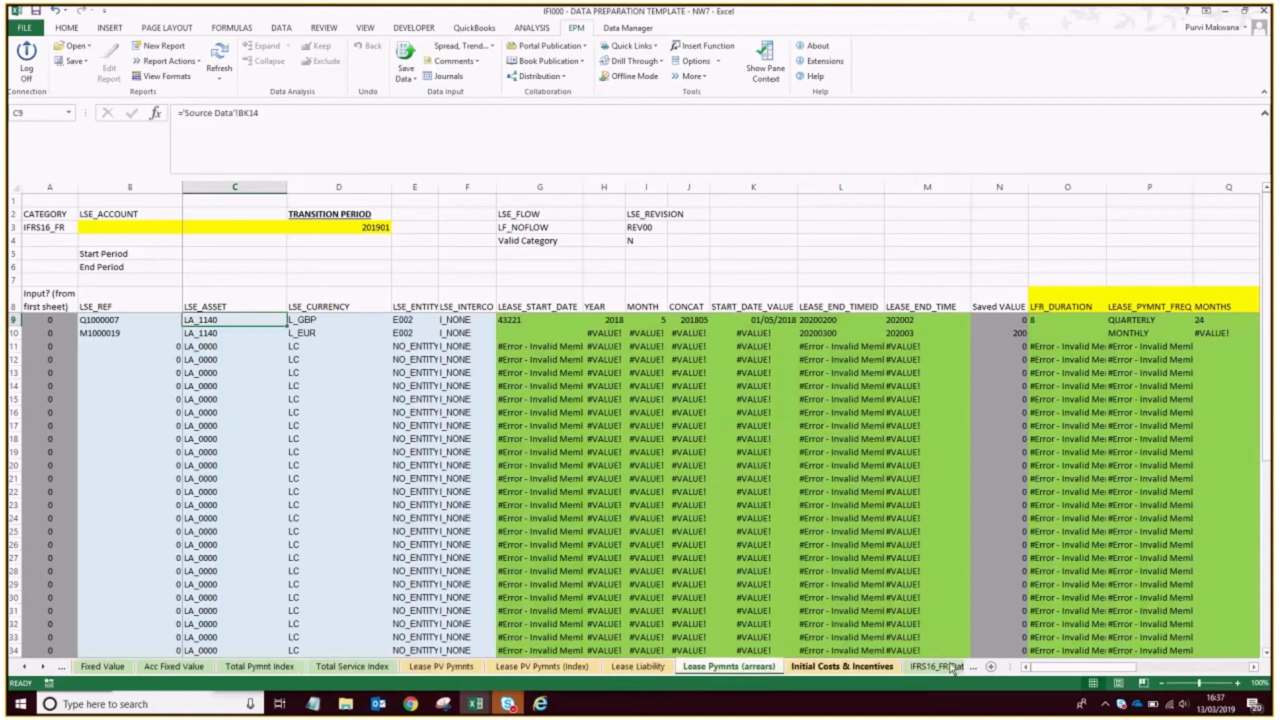
left_click(952, 669)
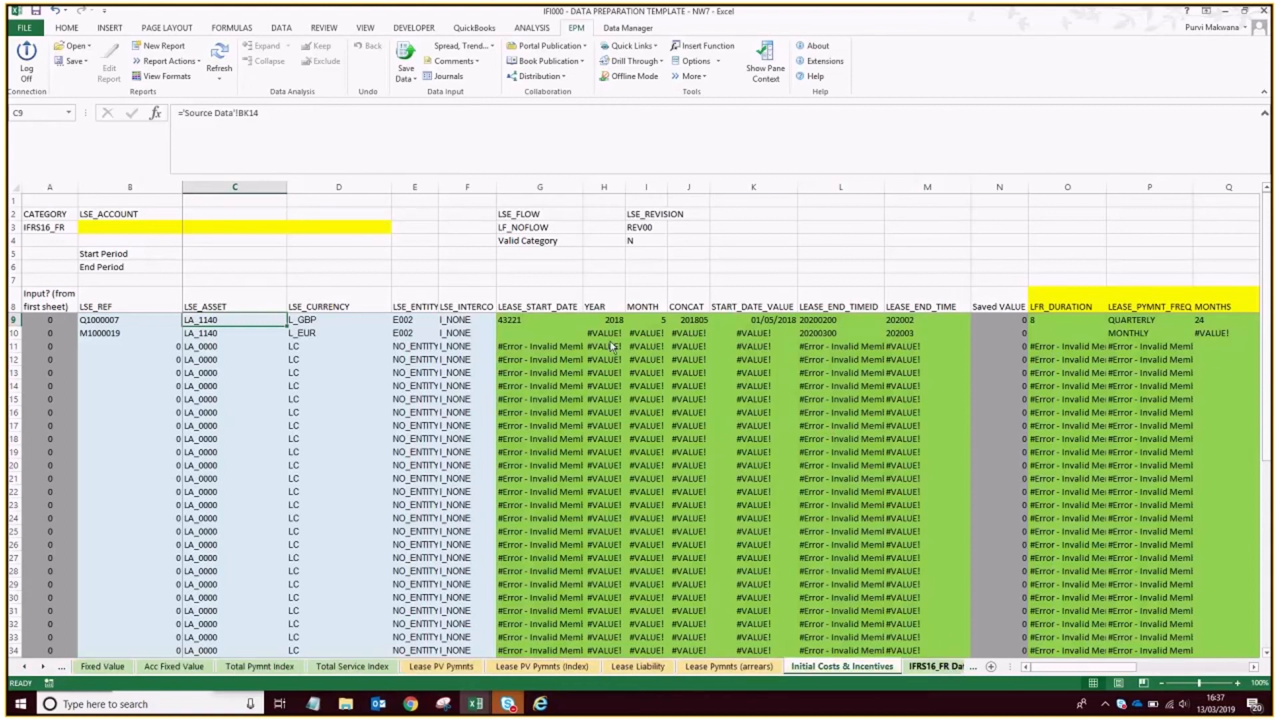
left_click(937, 666)
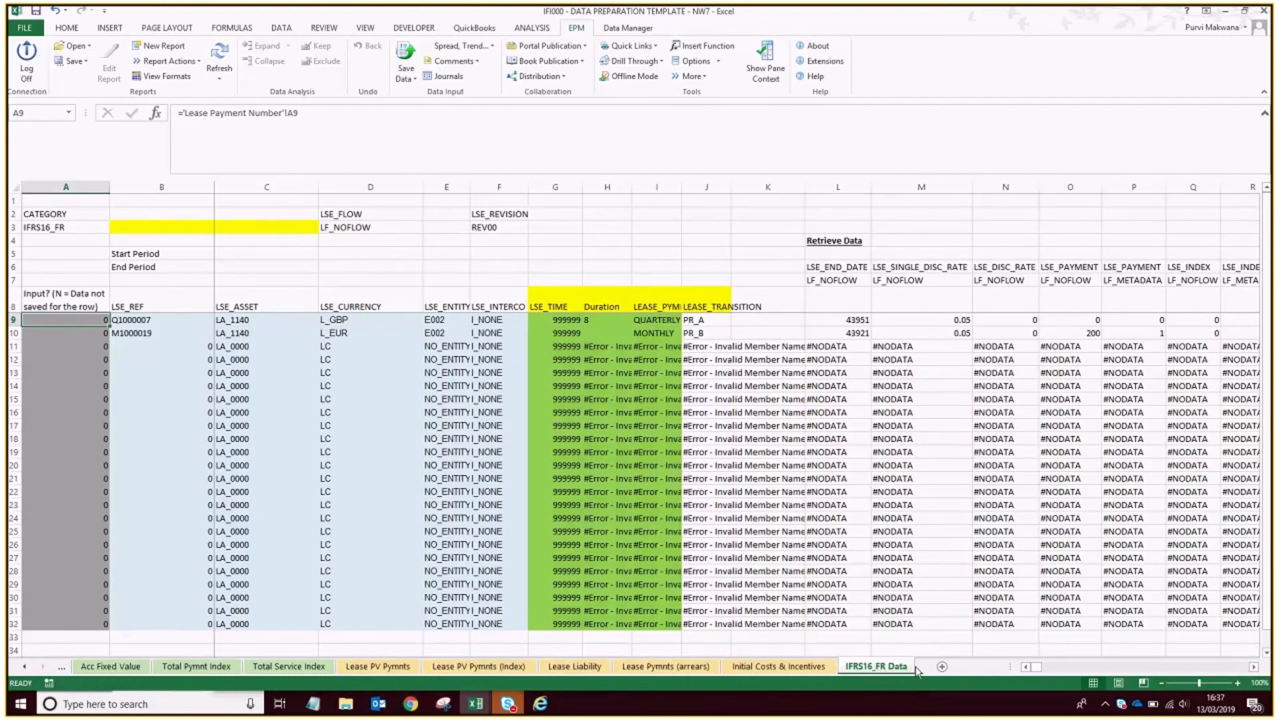
left_click(408, 69)
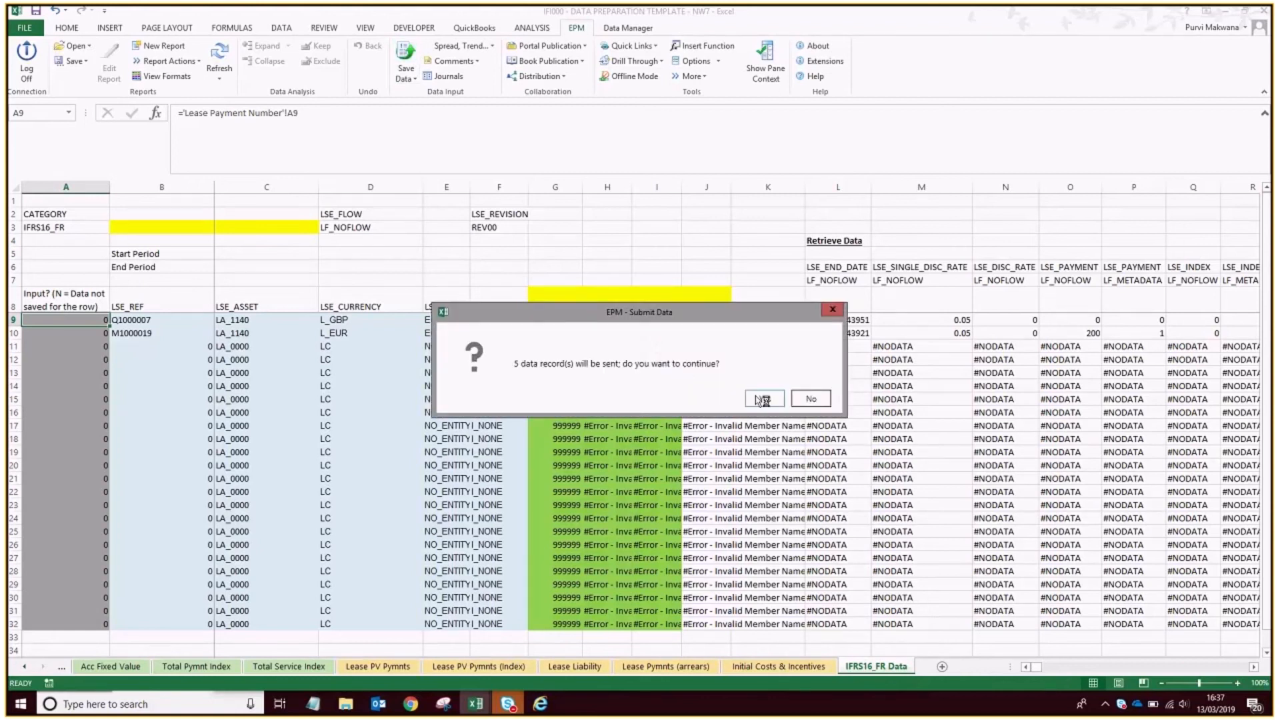
left_click(762, 400)
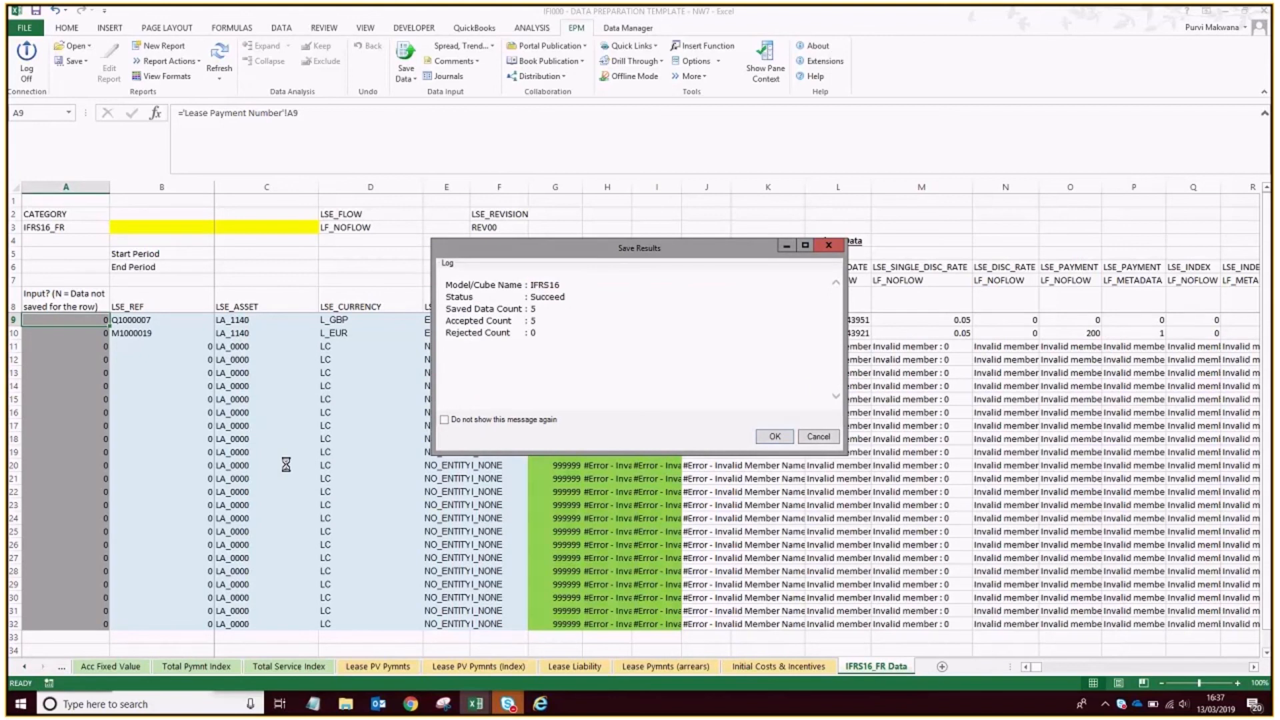
left_click(766, 439)
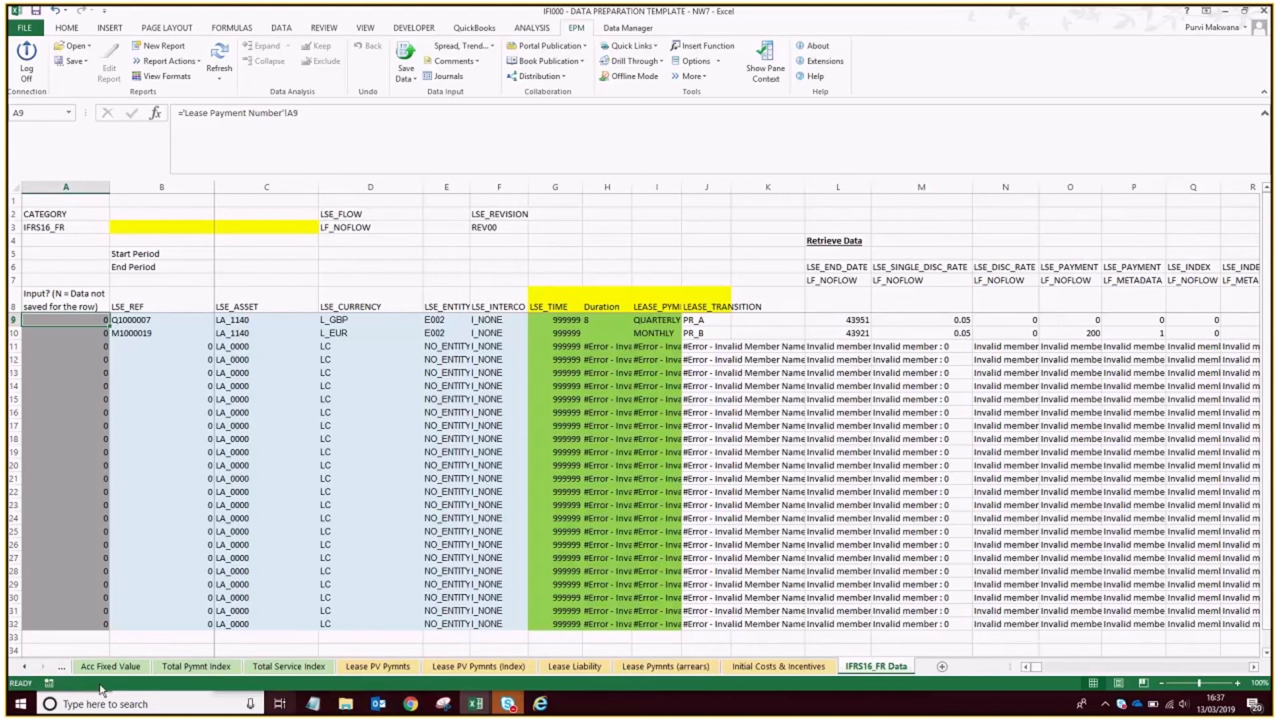
Return to the Source Data sheet of the data preparation template.
left_click(25, 667)
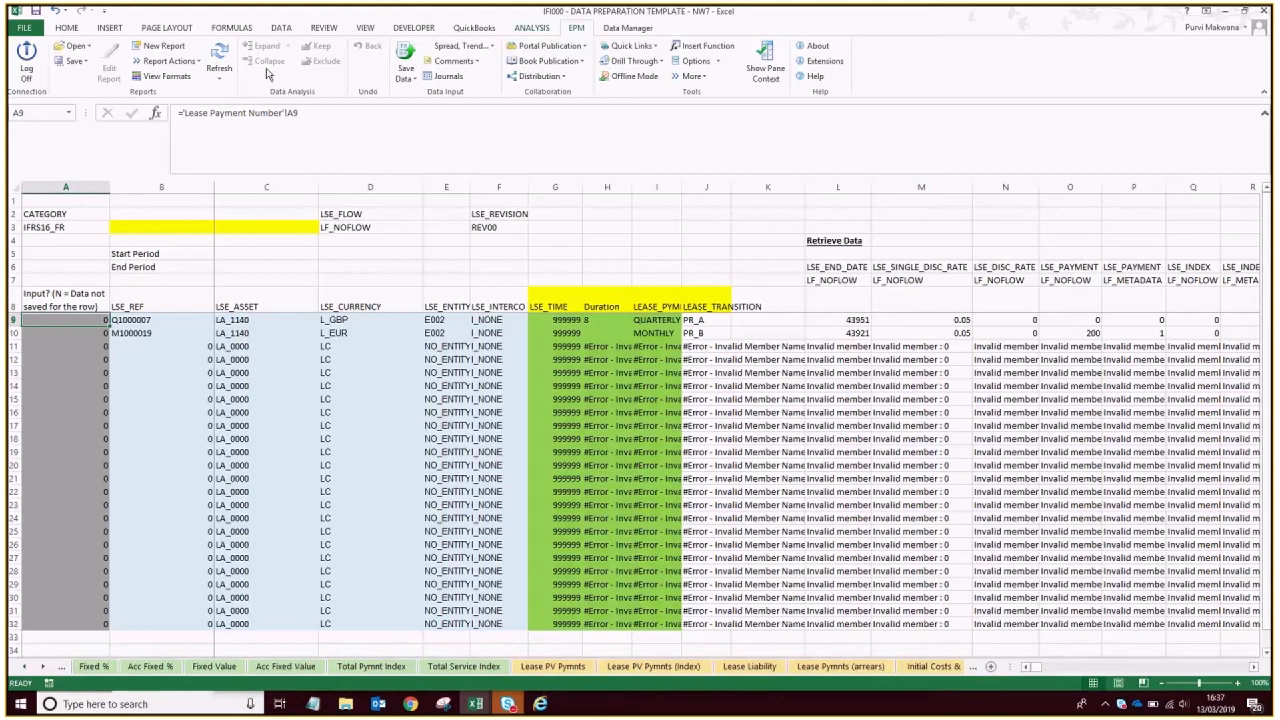
left_click(25, 667)
left_click(24, 667)
left_click(25, 667)
left_click(103, 666)
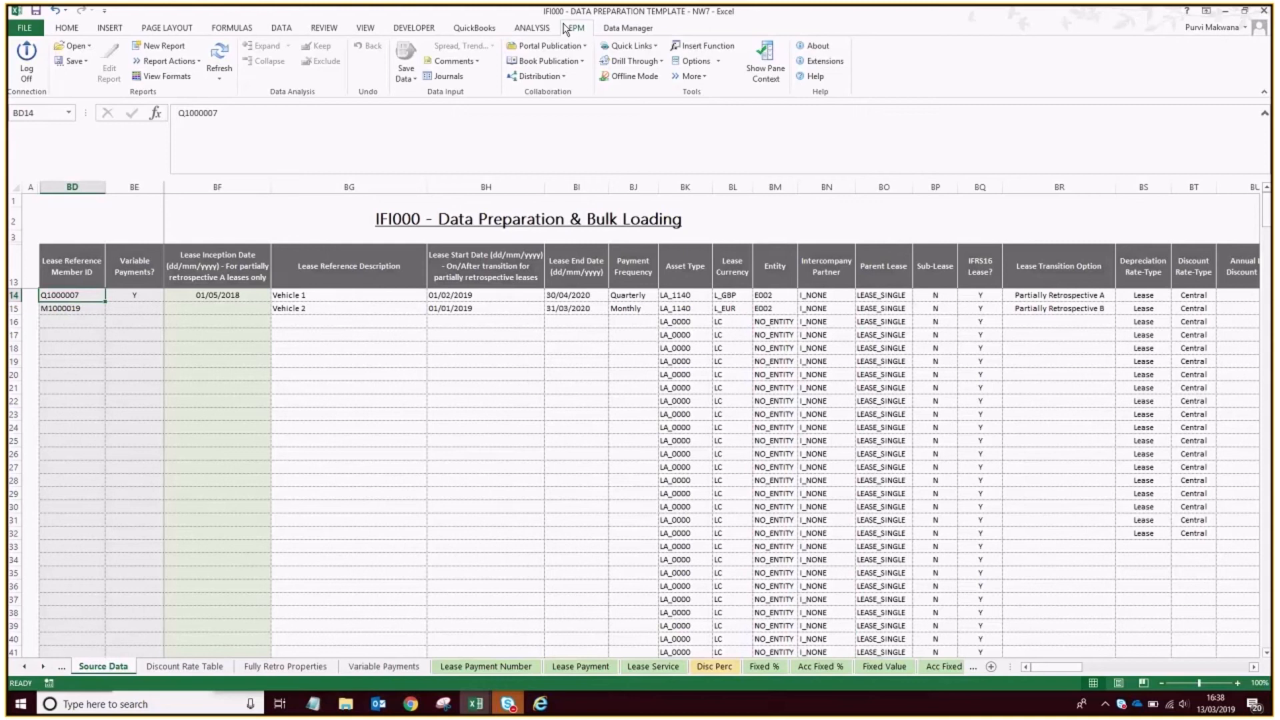
Open the IFI003A - LEASE INPUT - NO FORMULAE template from the server's ADMIN_FILES folder.
left_click(135, 52)
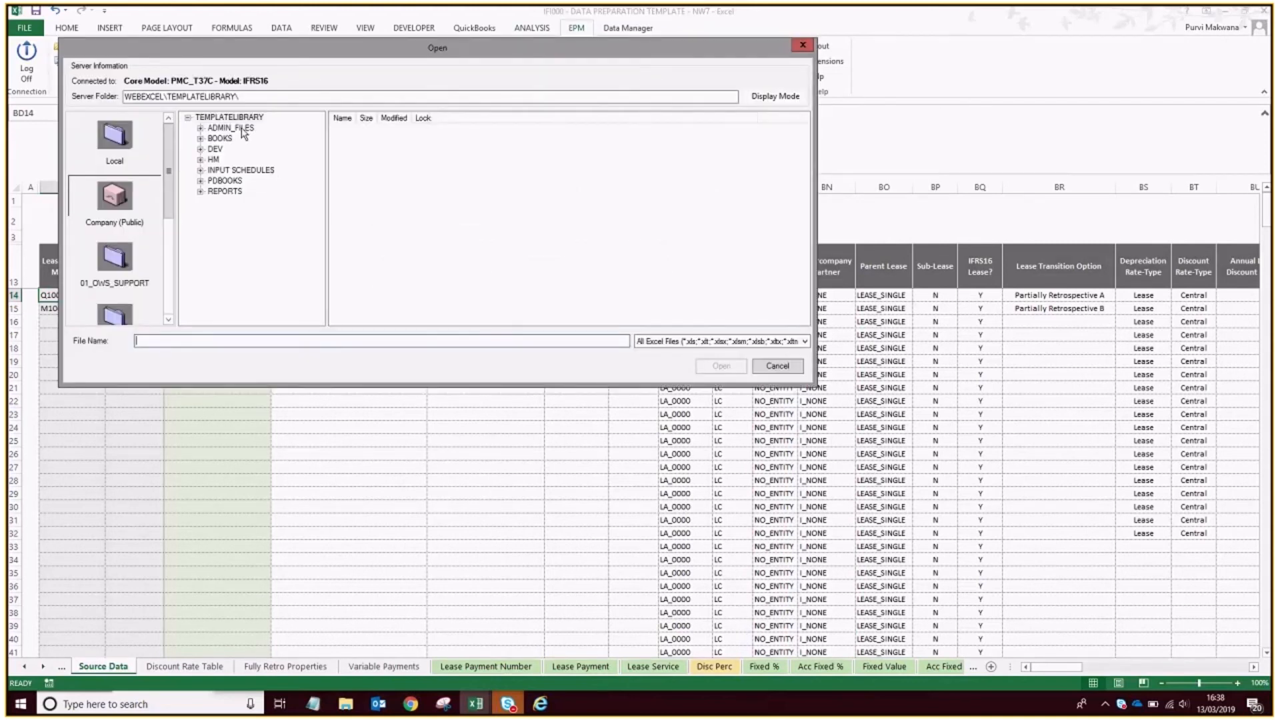
left_click(230, 127)
double_click(377, 139)
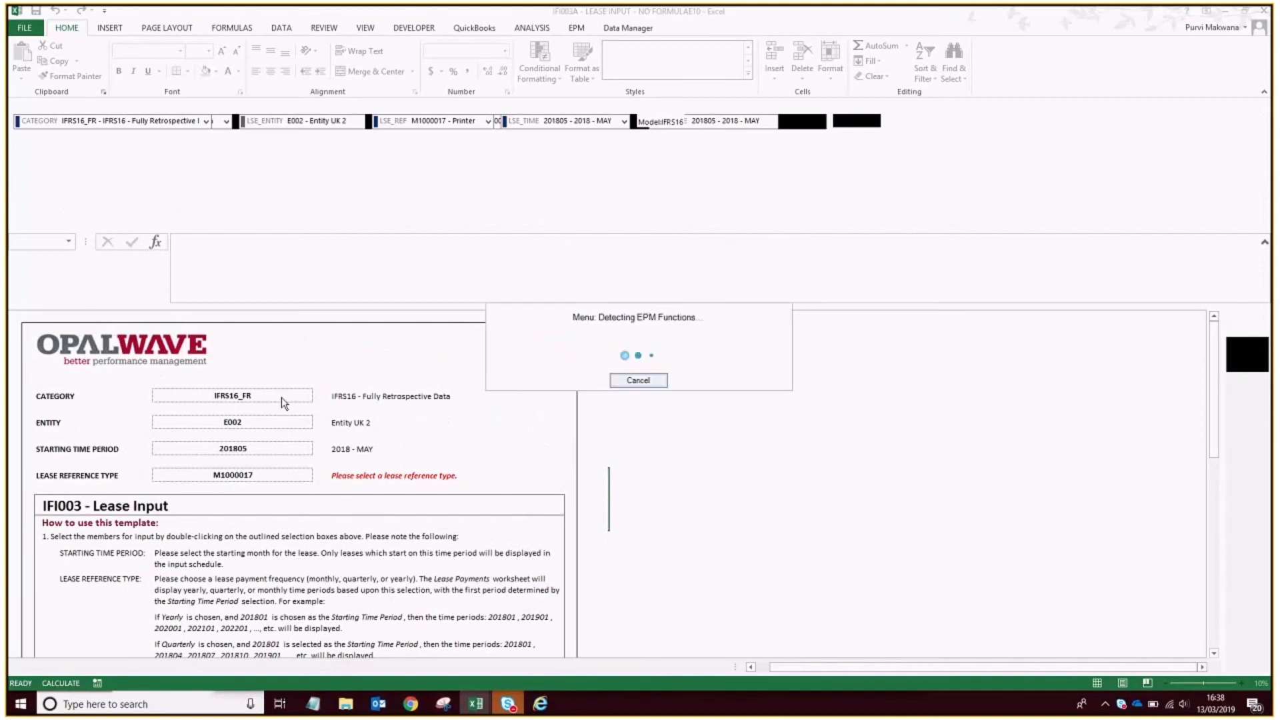
Set the lease input category to ACTUAL - Actual.
left_click(284, 399)
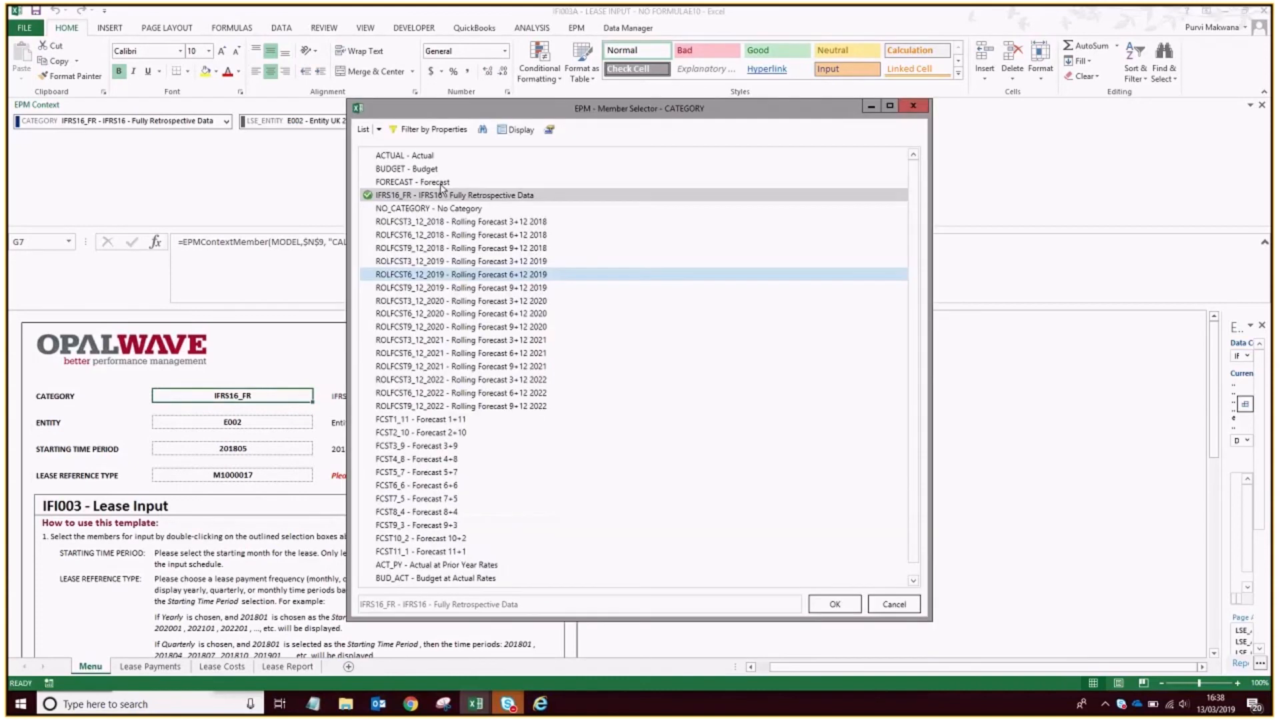
left_click(413, 155)
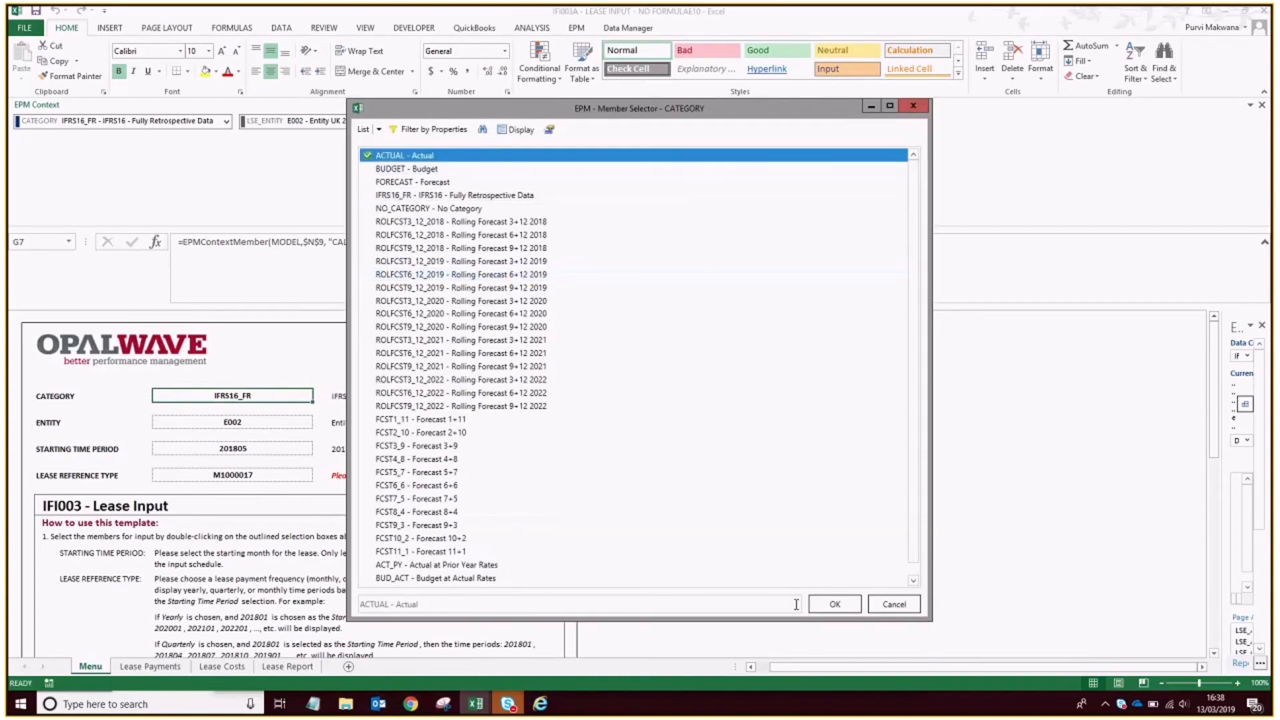
left_click(853, 604)
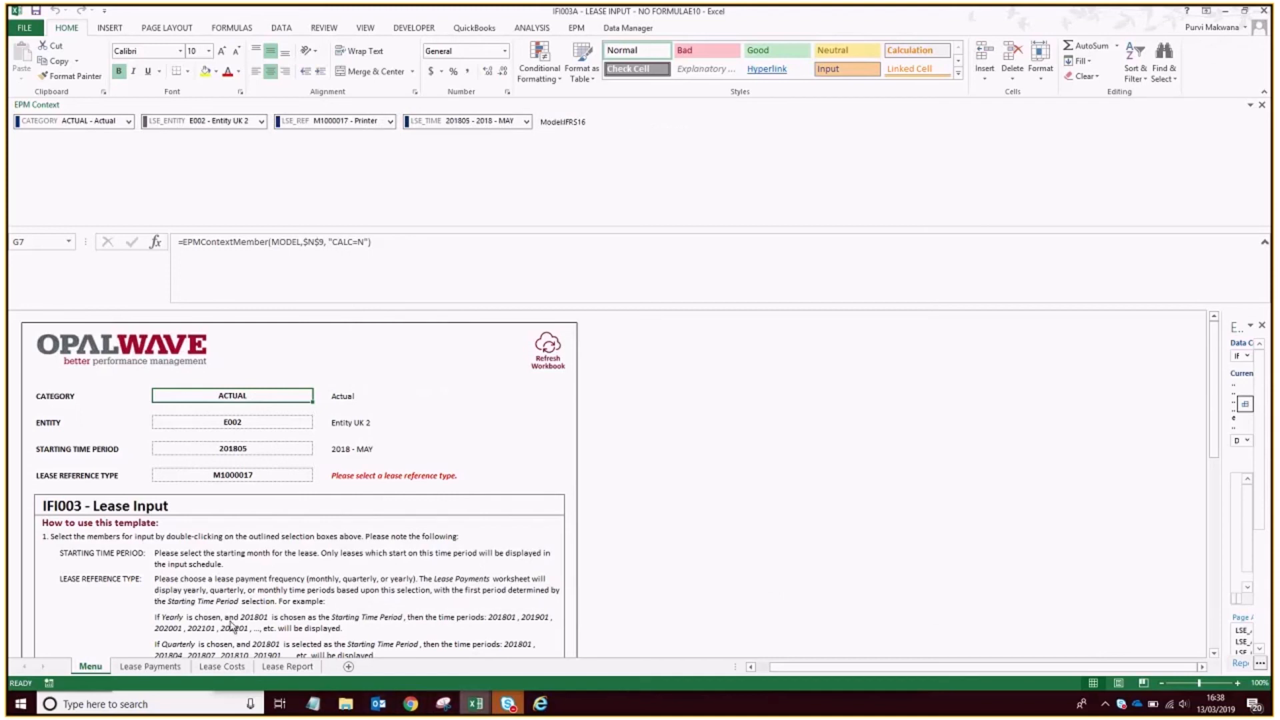
Check Vehicle 2's lease start date in the data preparation template and set the lease input's starting time period to 201901 - 2019 - JAN.
key("alt+Tab")
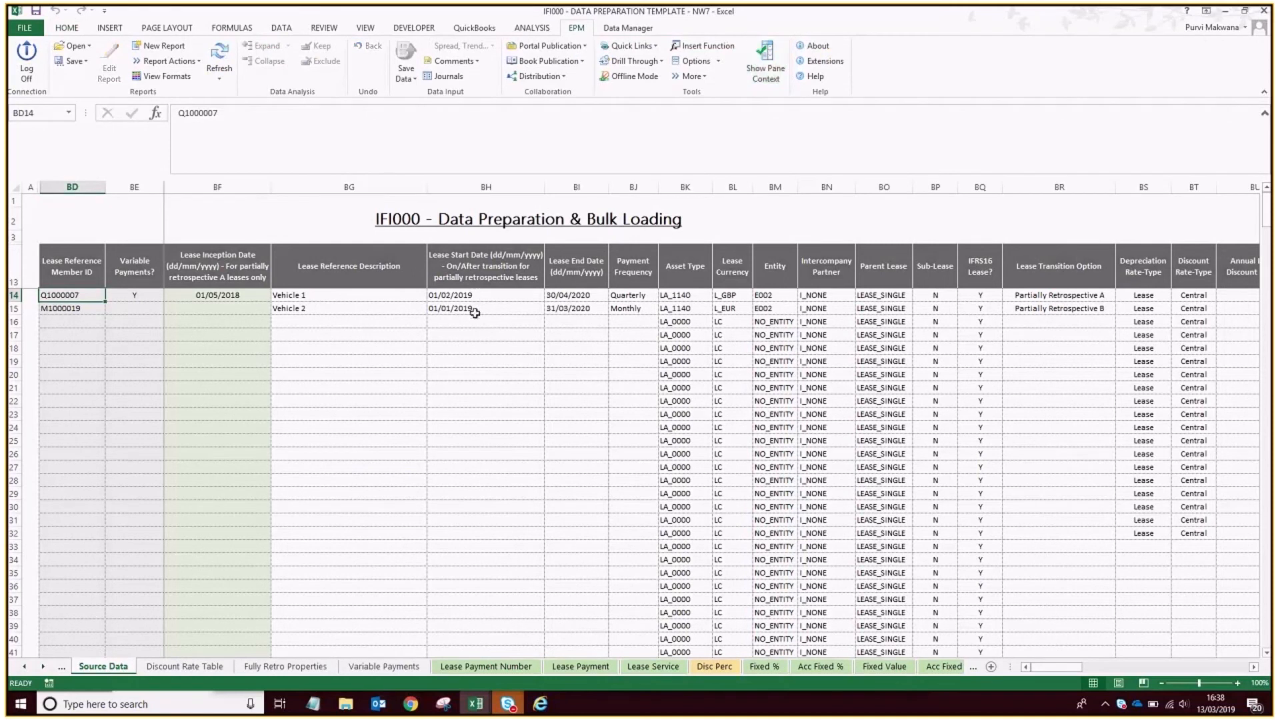
key("alt+Tab")
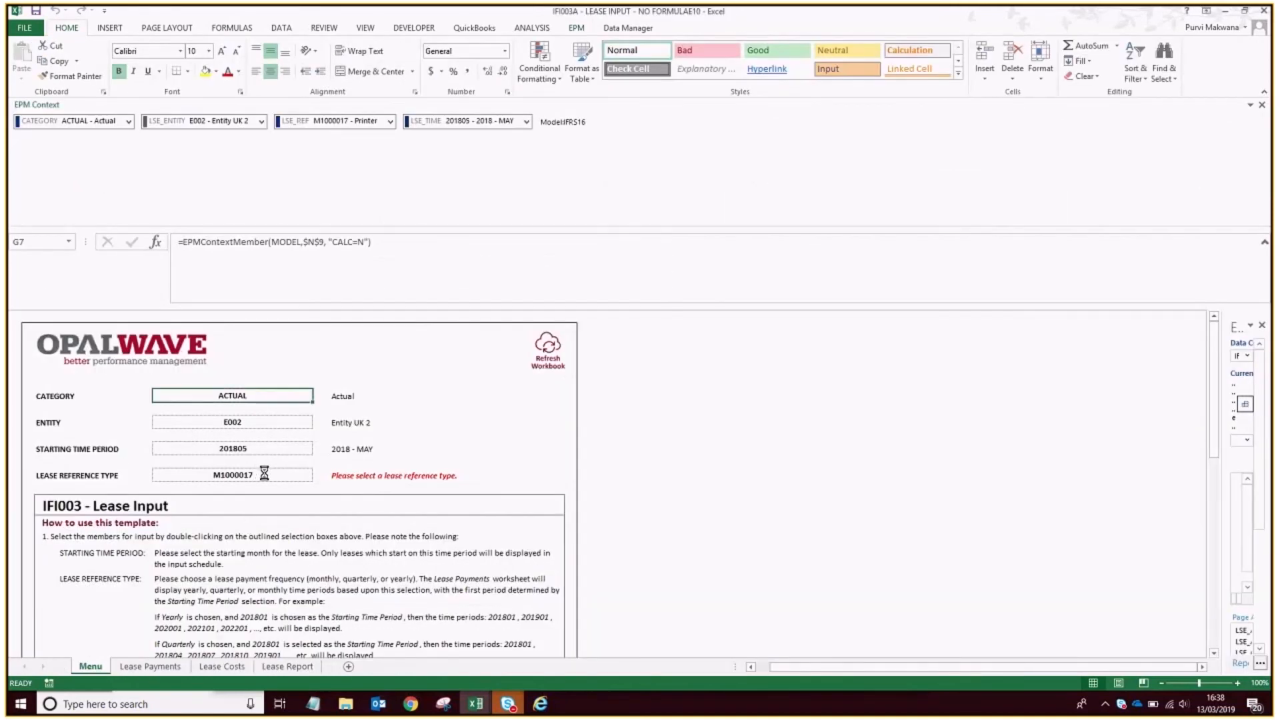
double_click(275, 451)
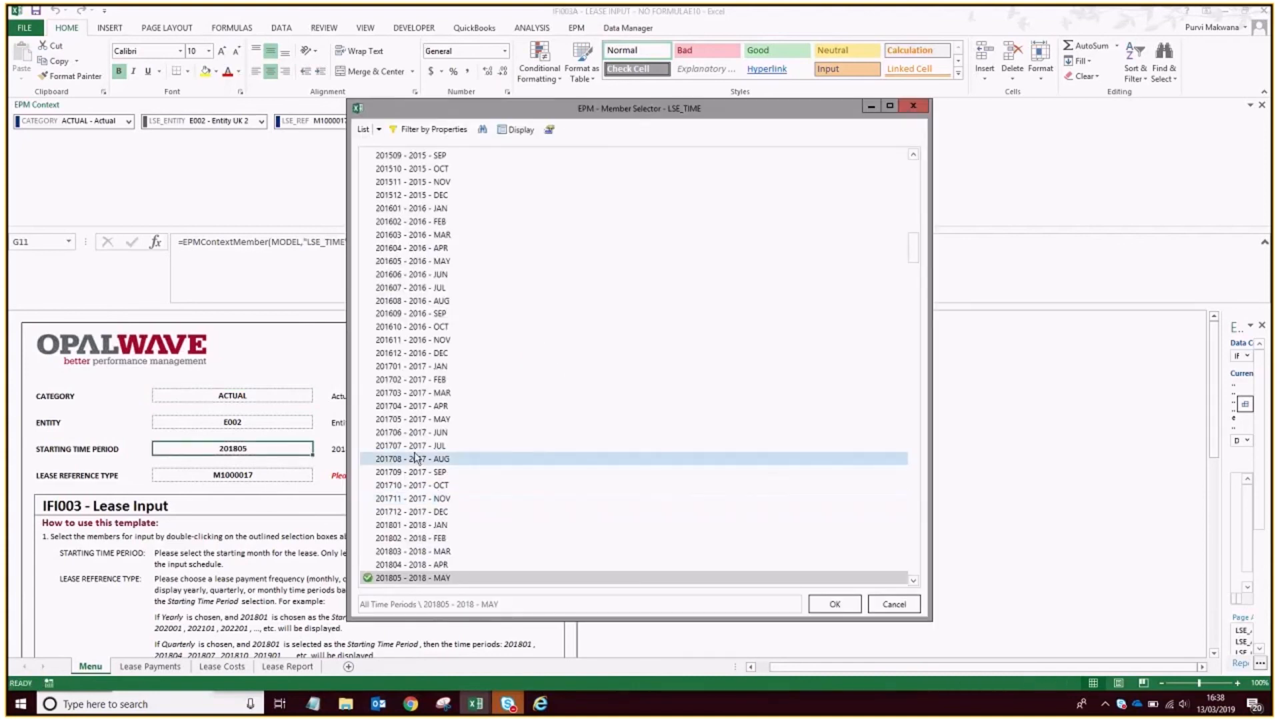
scroll(416, 459, "down", 4)
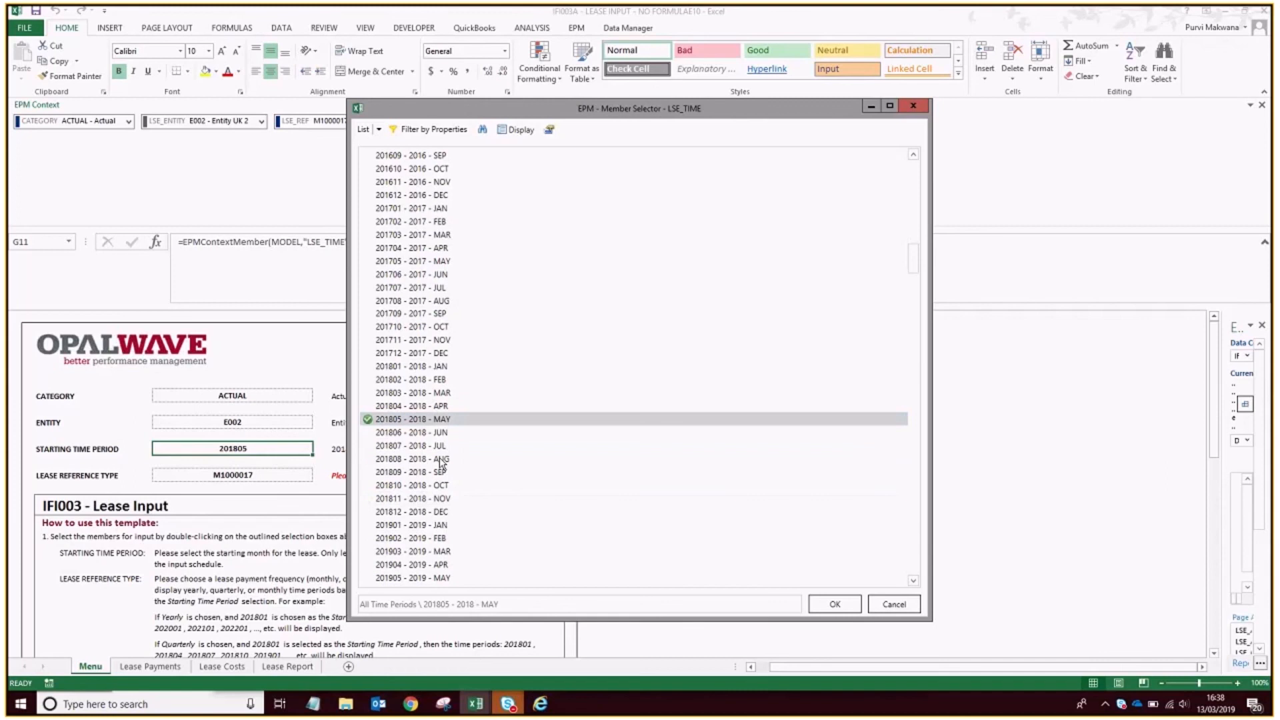
left_click(412, 525)
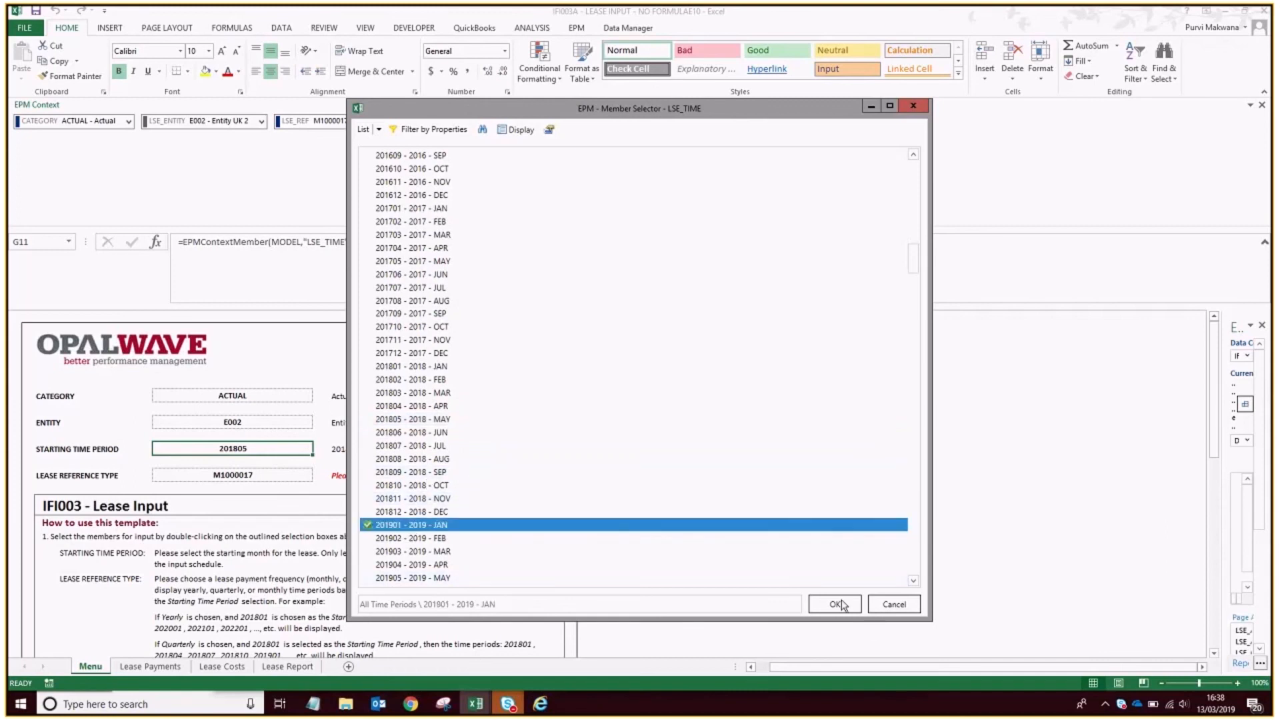
left_click(835, 604)
Check the payment frequency in the data preparation template, set the lease reference type to MONTHLY and load the monthly lease payments.
key("alt+Tab")
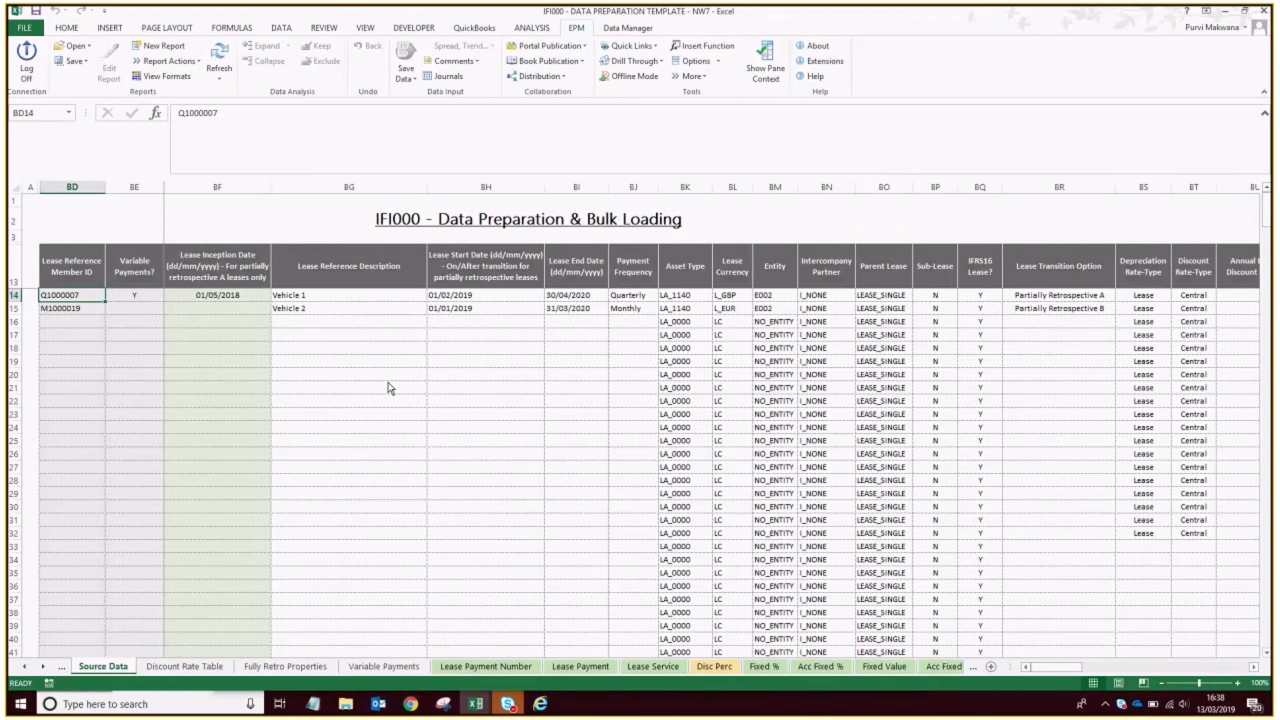
key("alt+Tab")
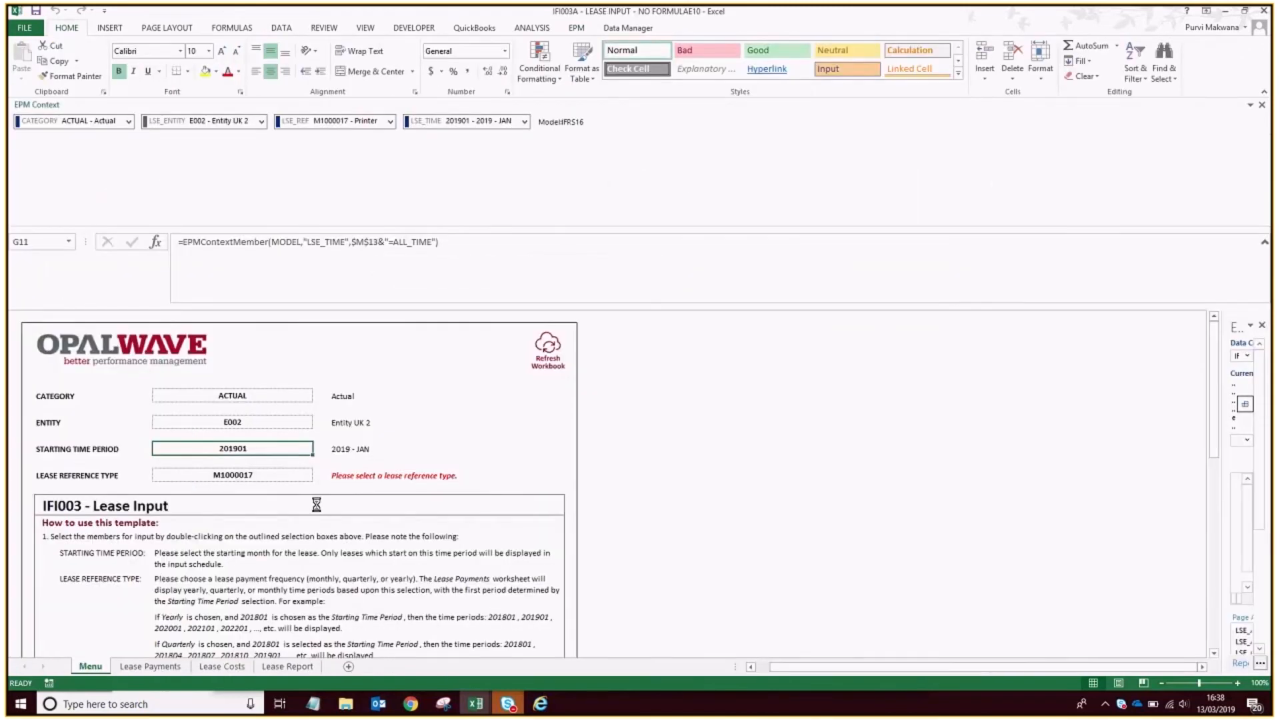
double_click(252, 476)
left_click(475, 157)
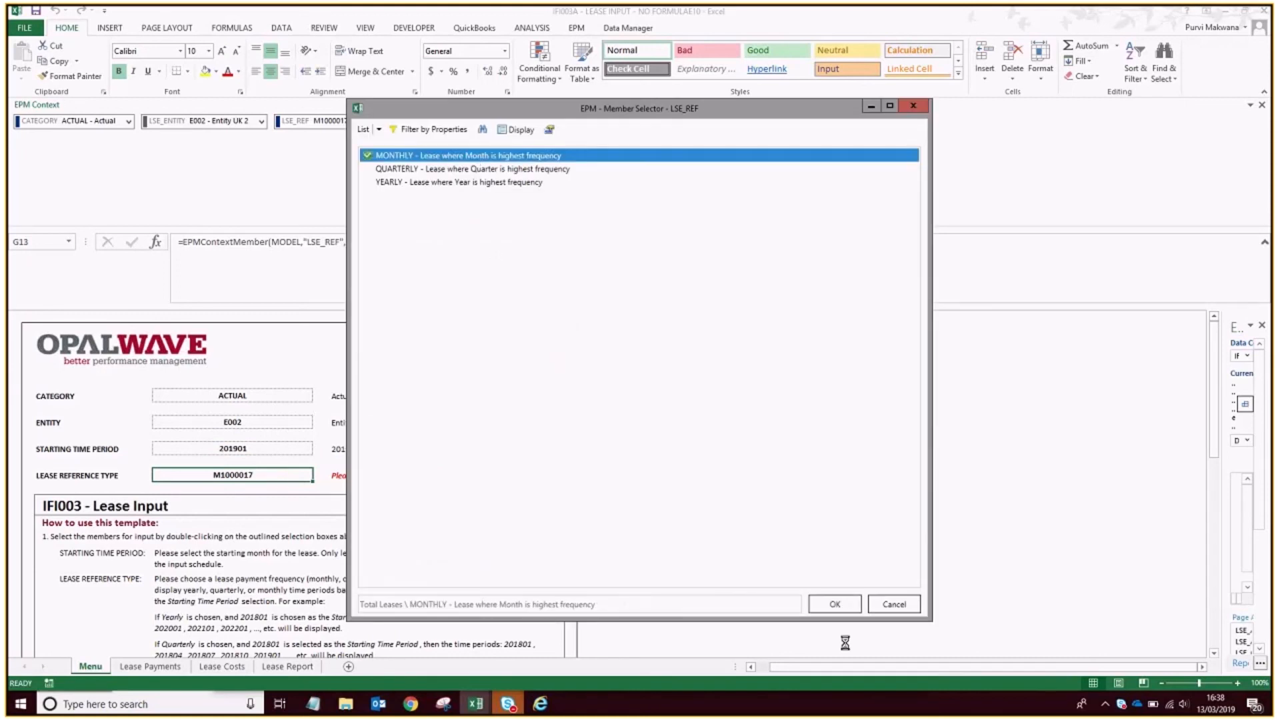
left_click(835, 604)
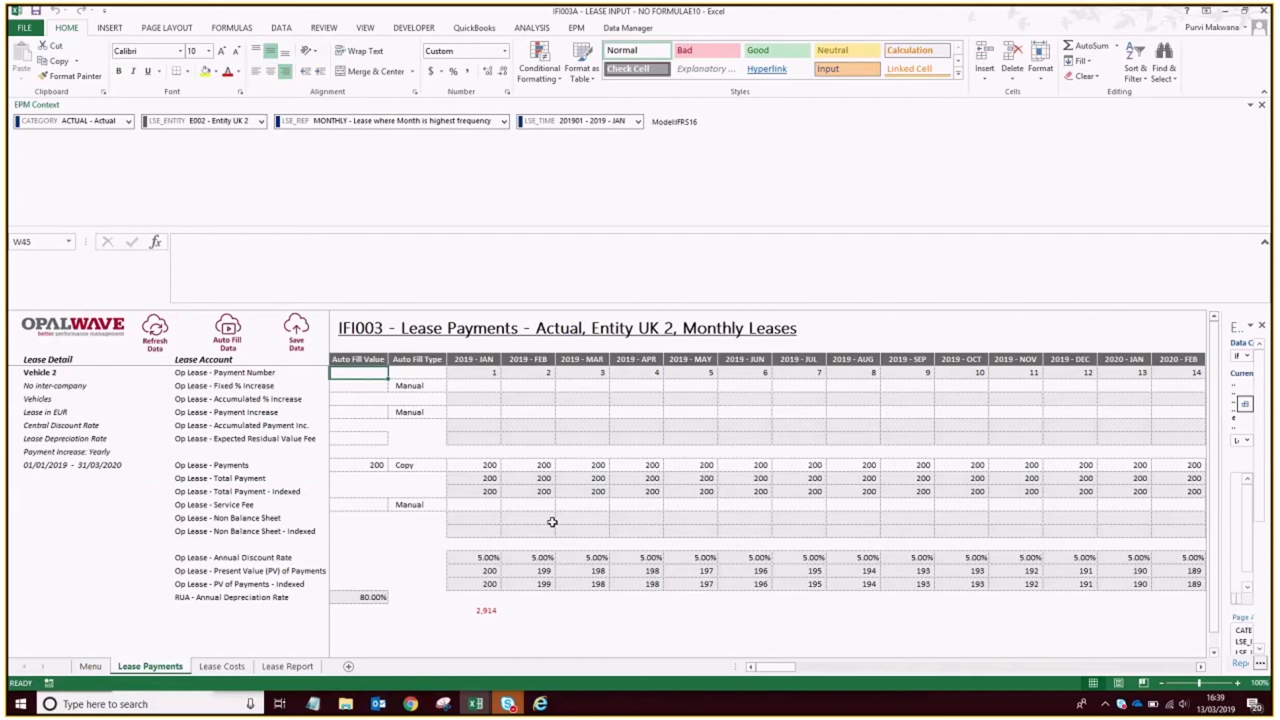
Review Vehicle 2's monthly lease payments and select the PV of Payments - Indexed values from 2019 - JAN to 2020 - MAR.
scroll(507, 535, "down", 1)
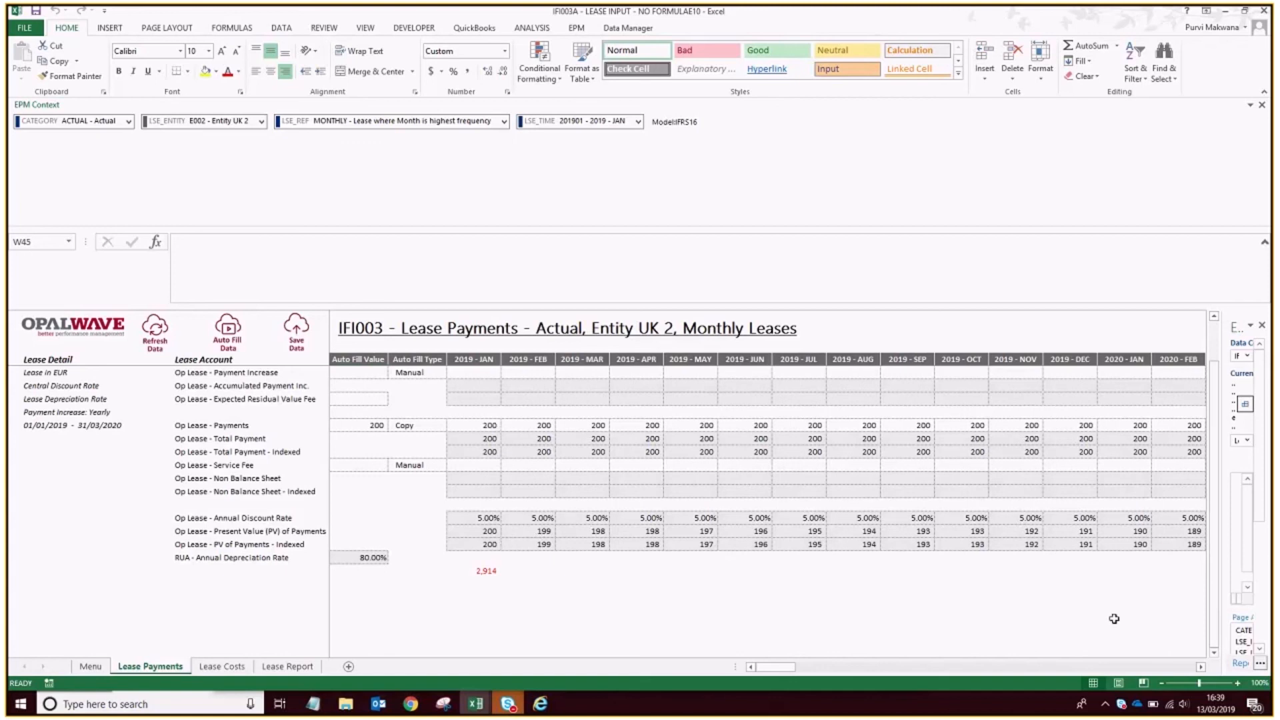
left_click(1201, 667)
left_click(1201, 667)
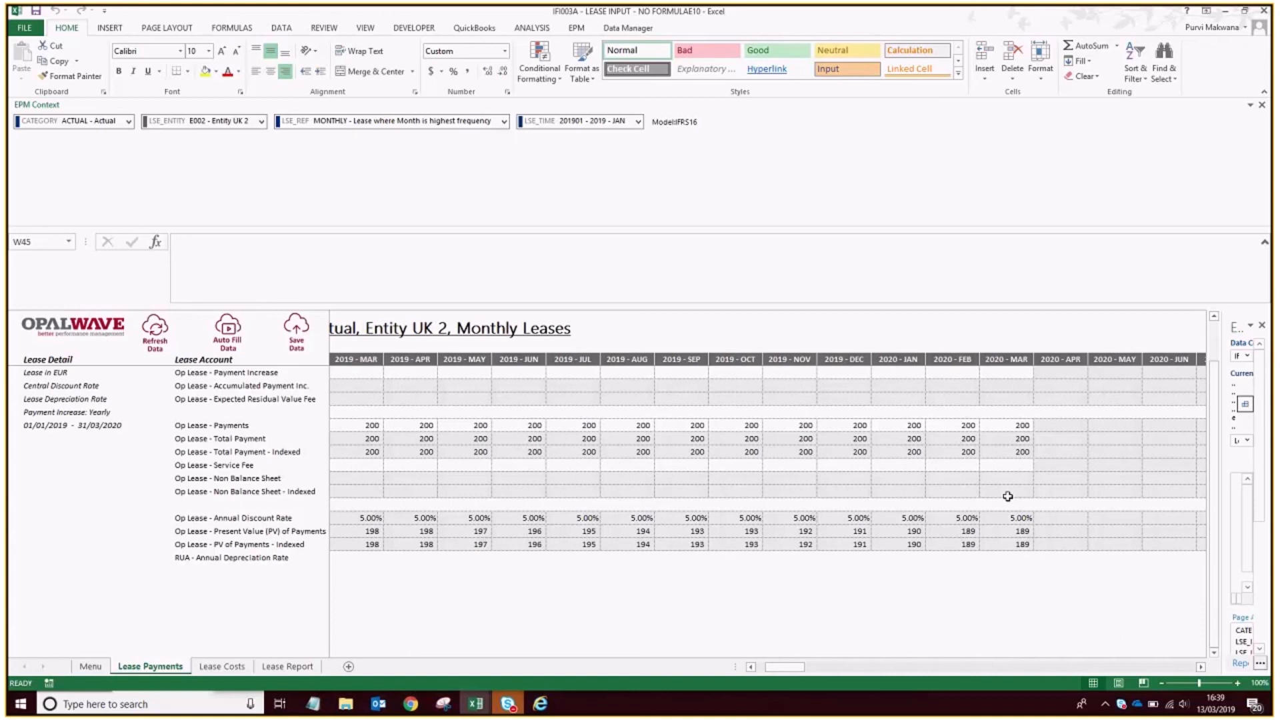
left_click(1113, 670)
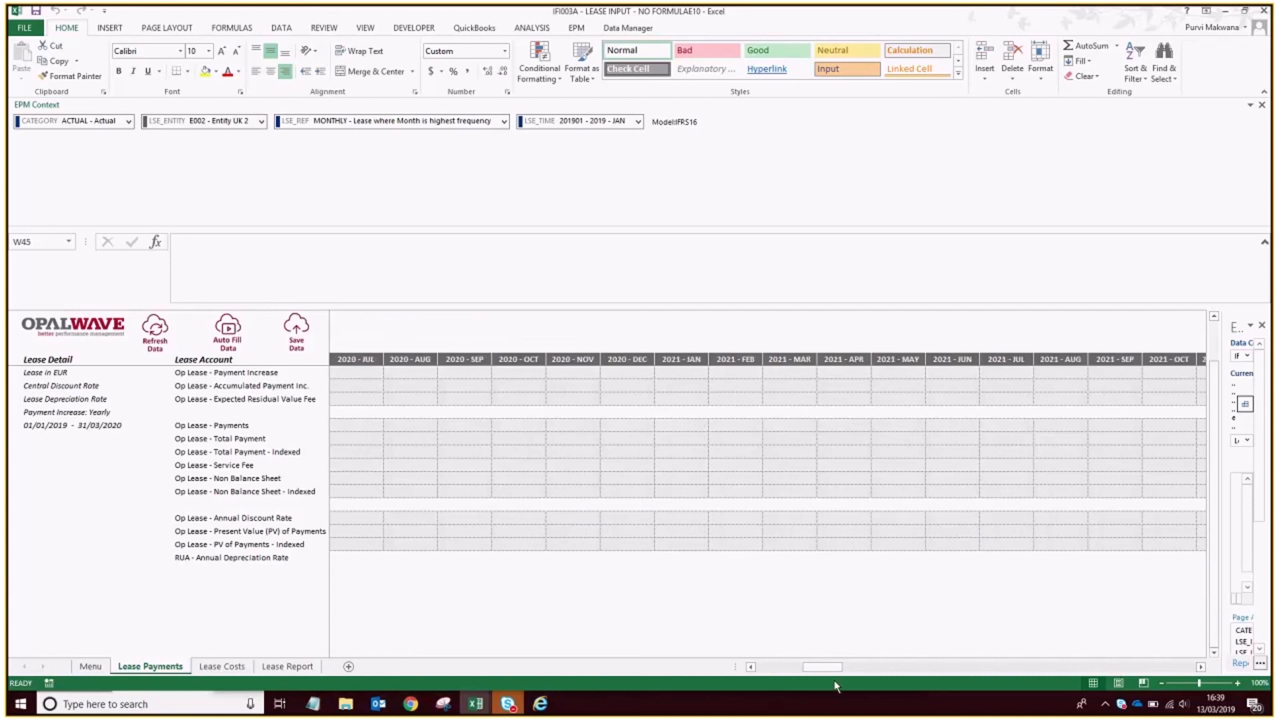
left_click(775, 668)
left_click(773, 669)
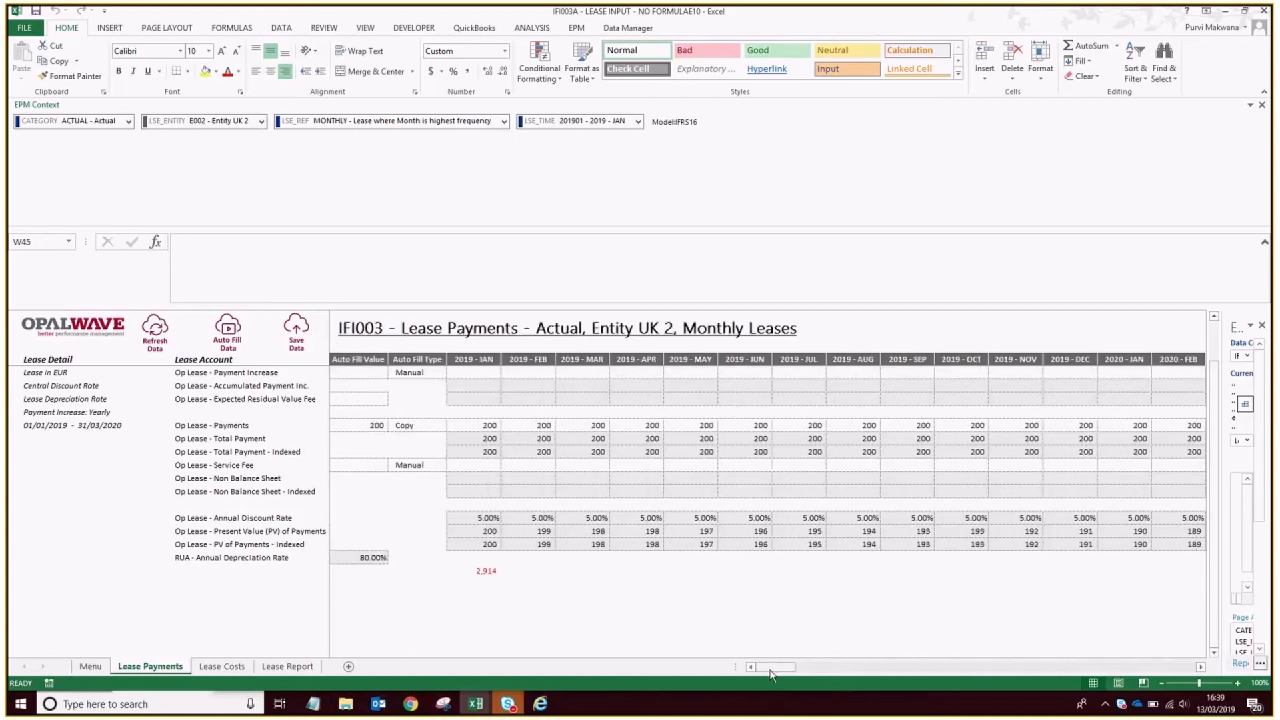
left_click_drag(473, 544, 1117, 544)
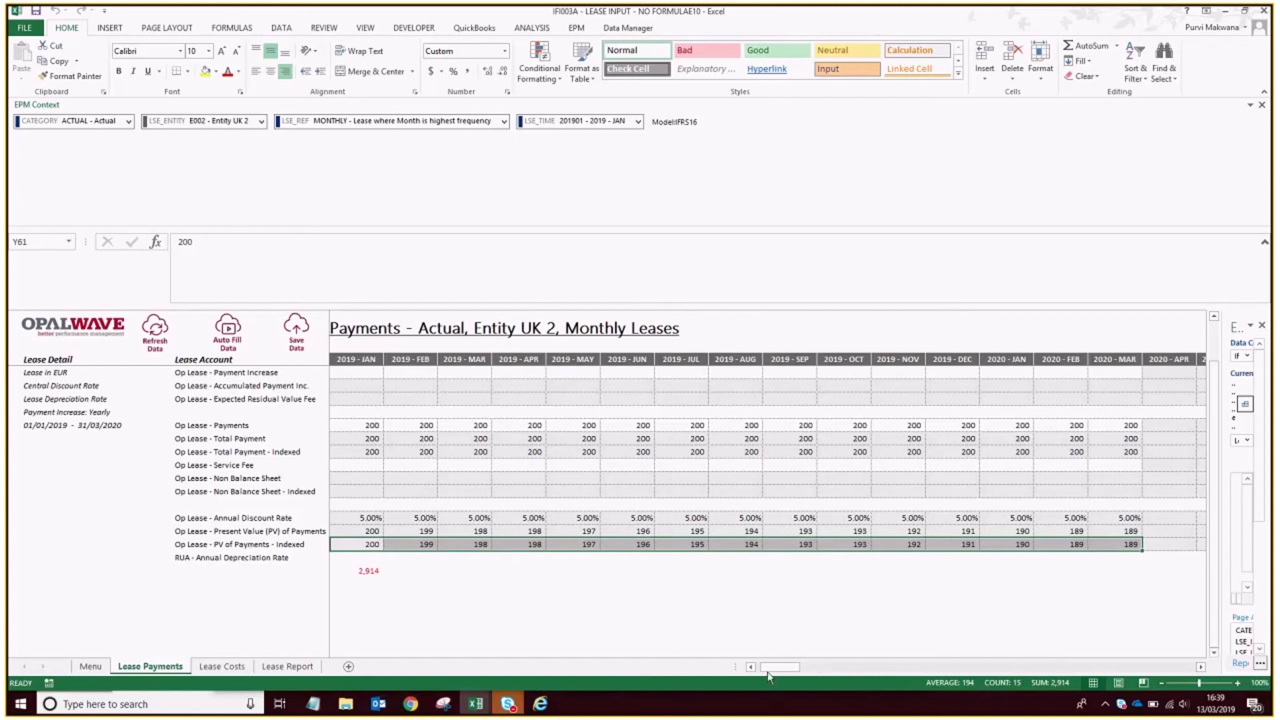
left_click(751, 667)
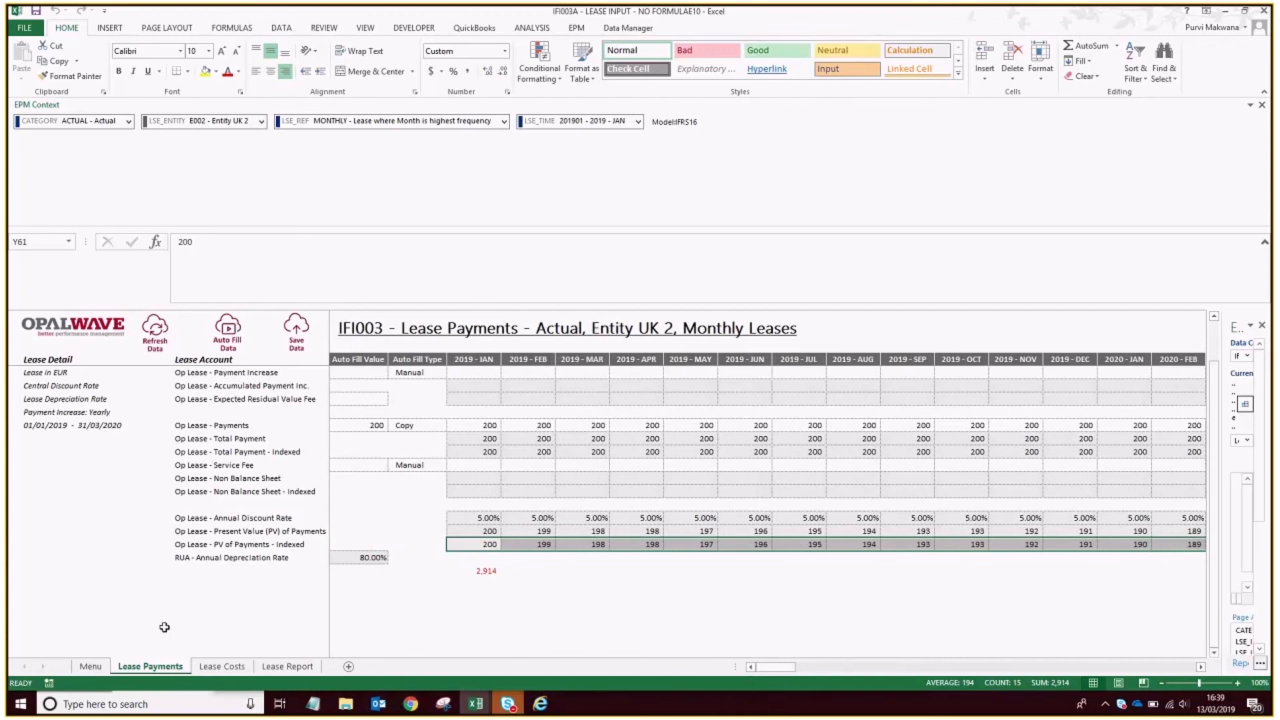
Review Vehicle 2's Lease Costs and Lease Report sheets and return to its Lease Payments sheet.
left_click(93, 666)
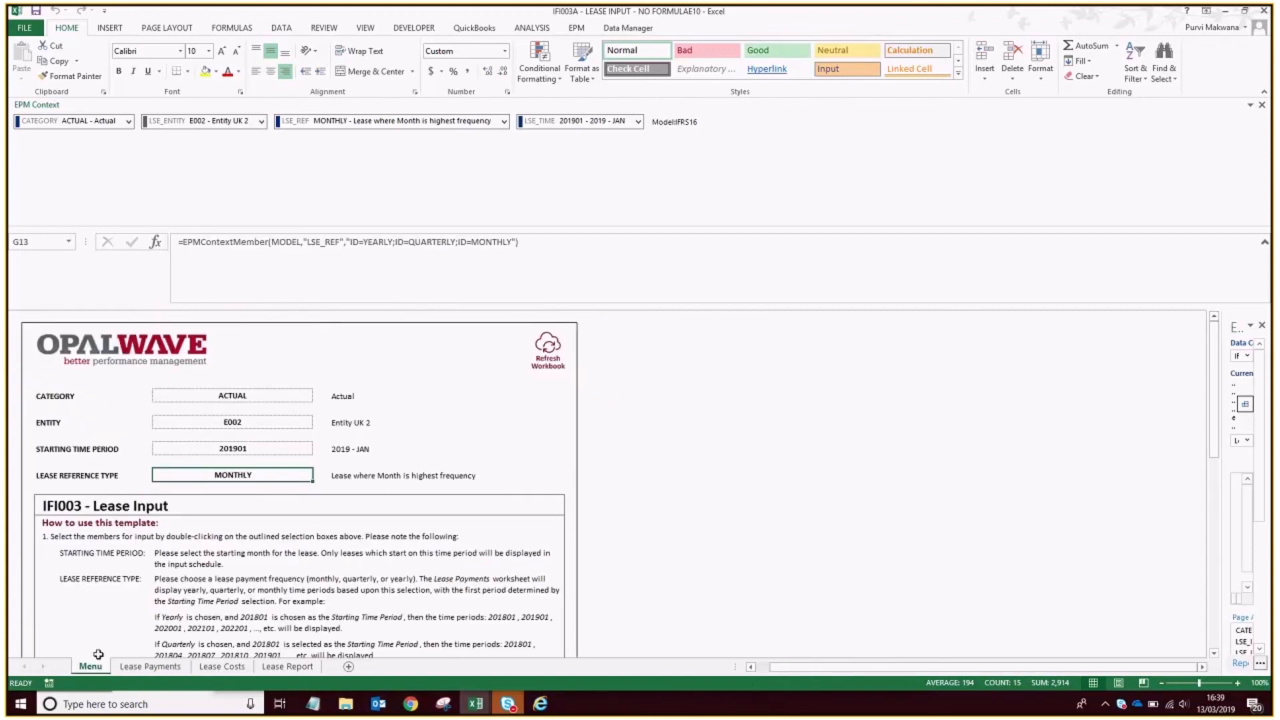
key("ctrl+Page_Down")
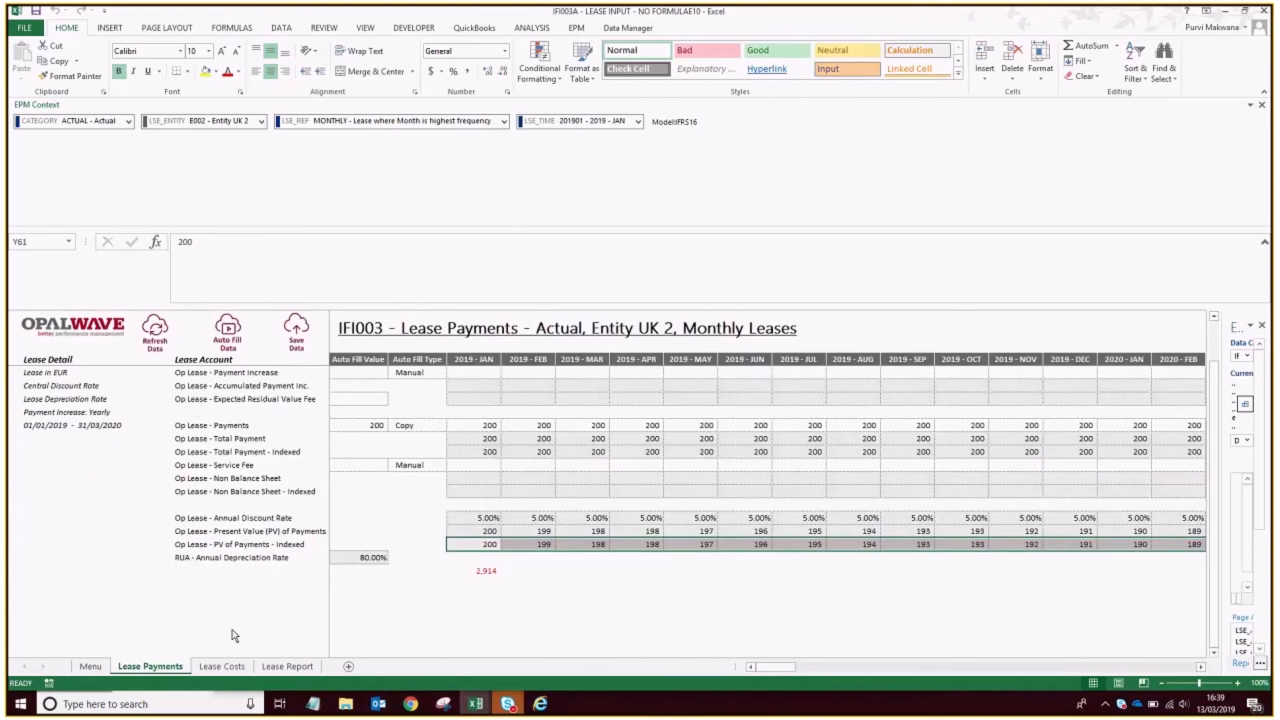
left_click(220, 666)
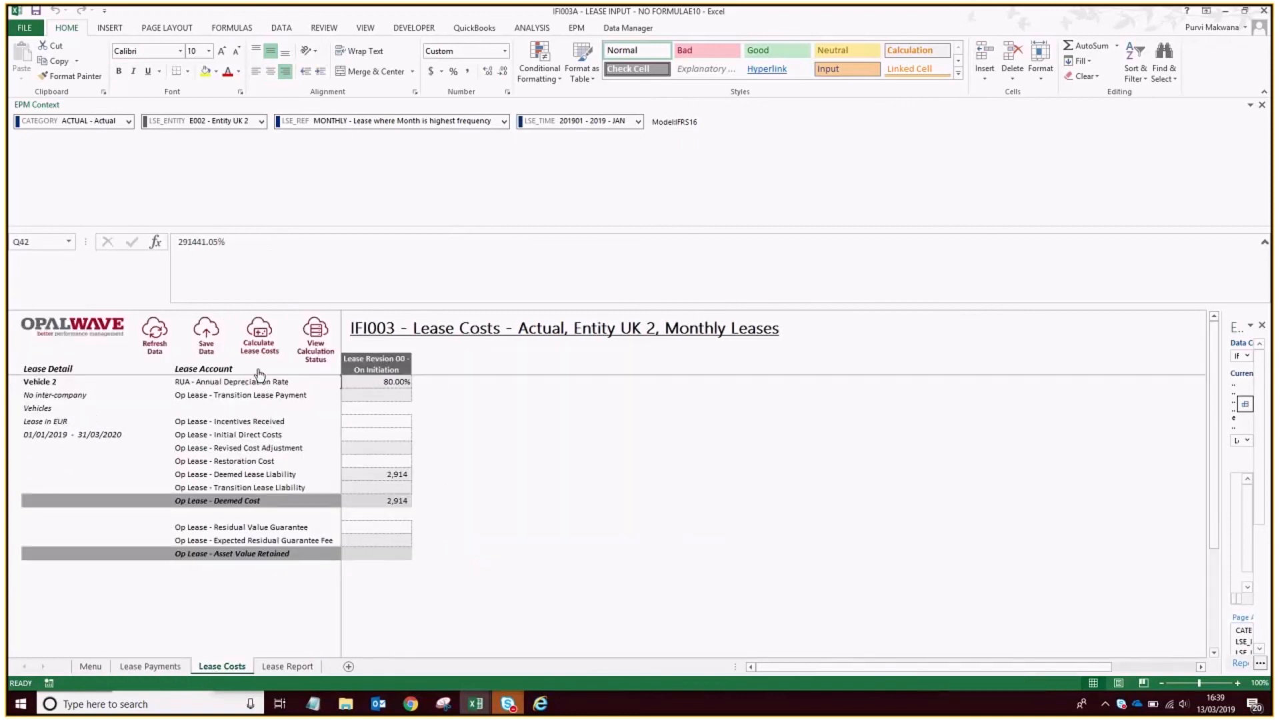
left_click(287, 666)
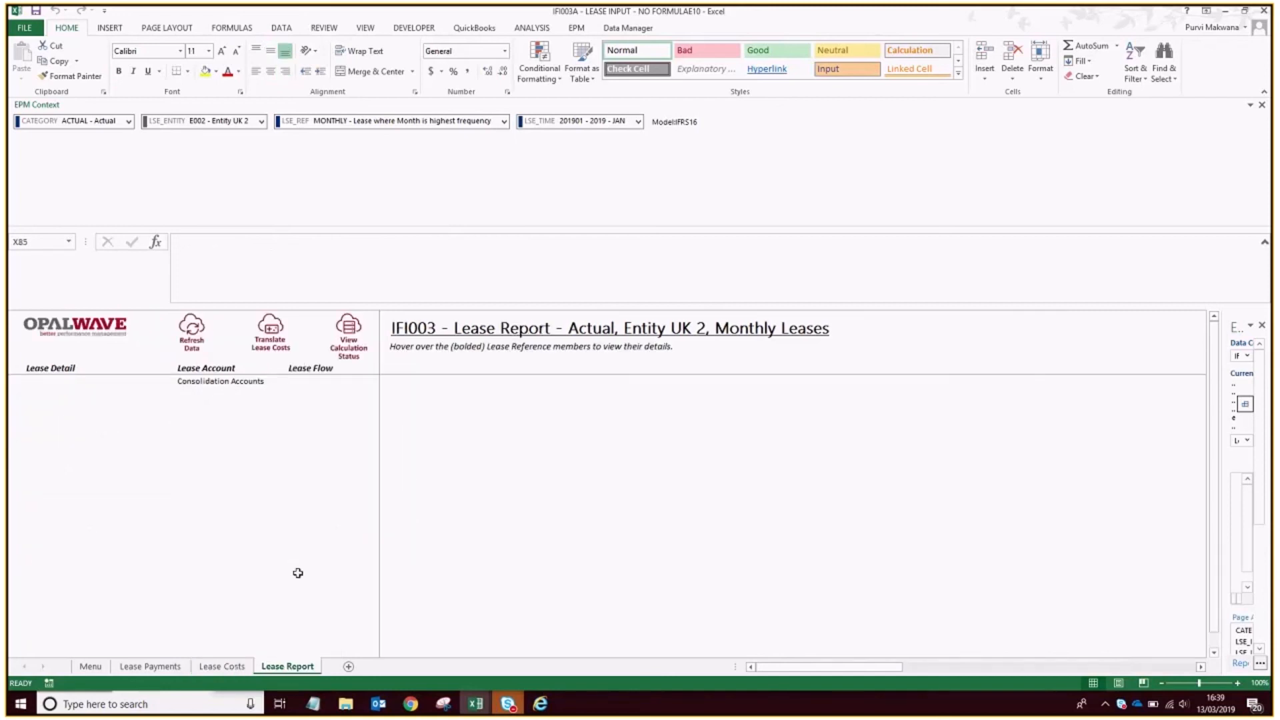
left_click(222, 666)
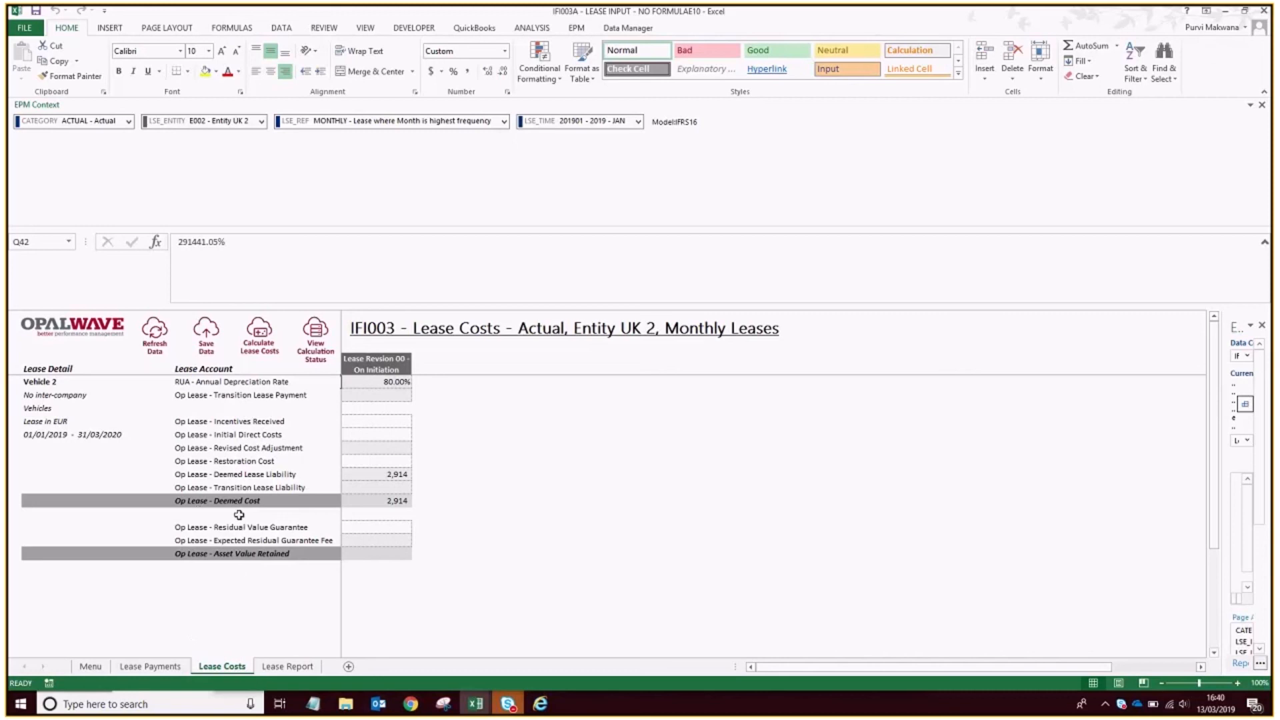
left_click(147, 666)
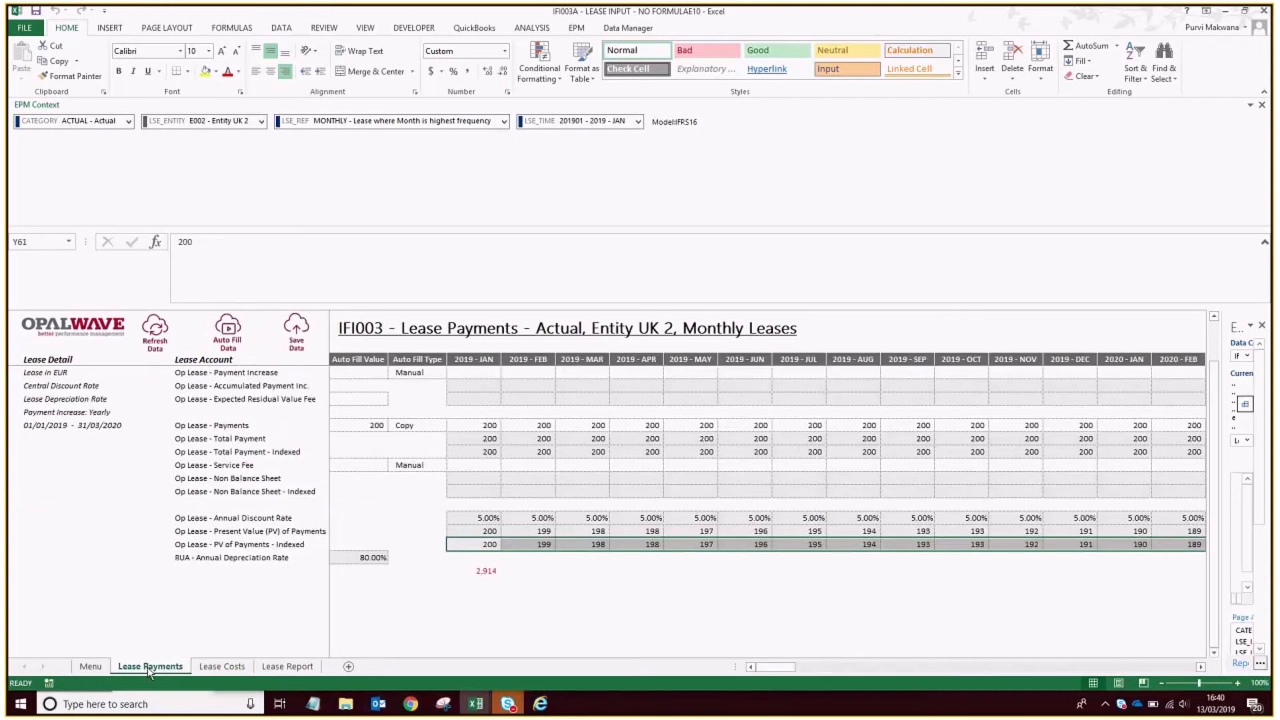
Set the starting time period on the Menu sheet to 201902 - 2019 - FEB.
left_click(91, 666)
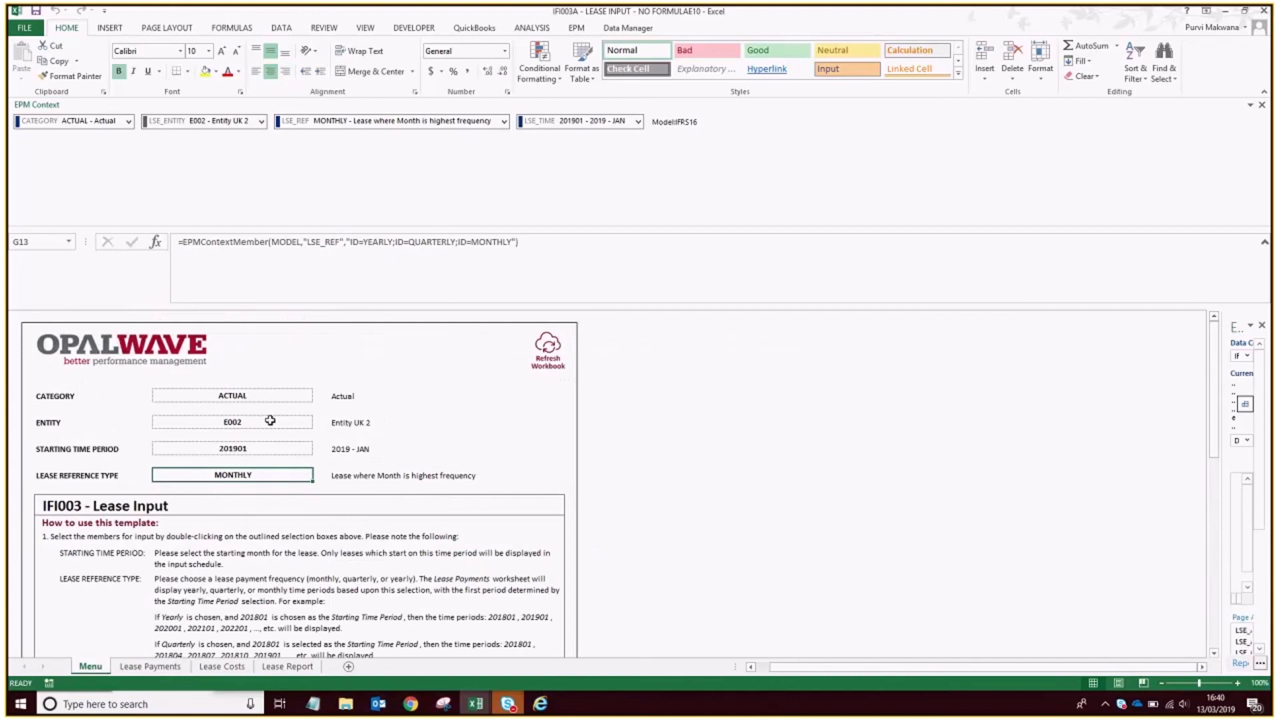
left_click(491, 651)
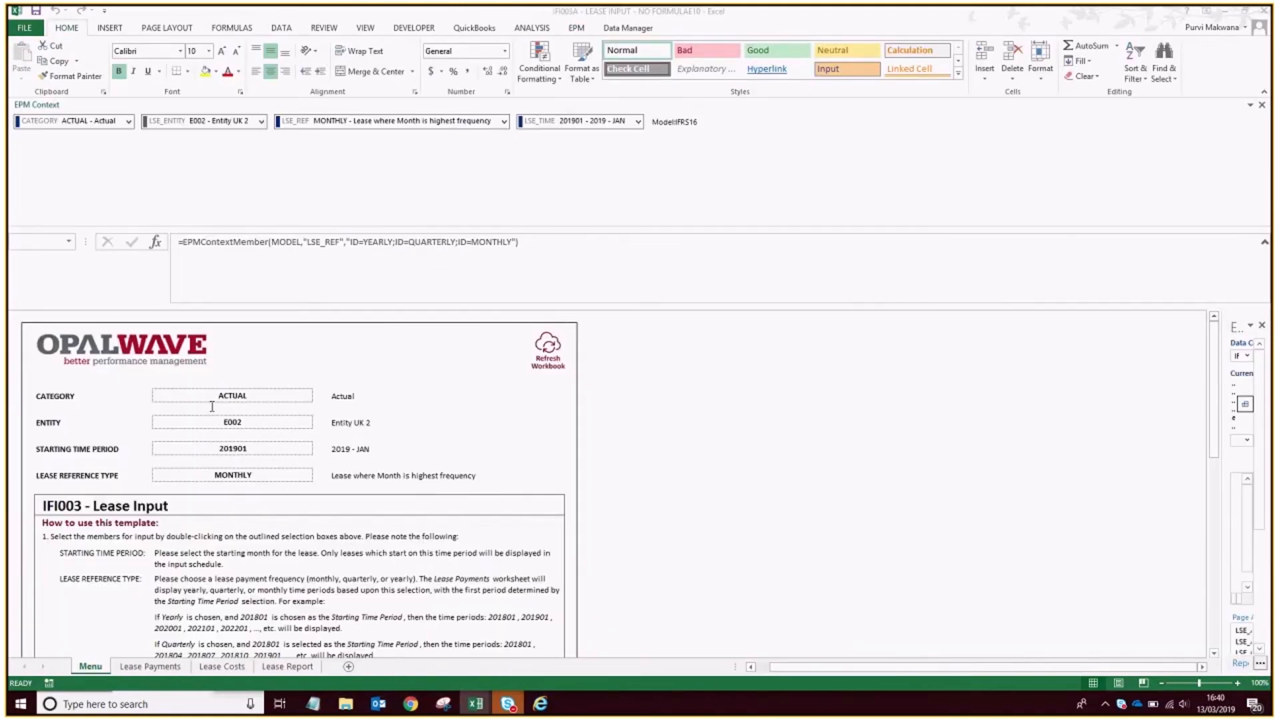
double_click(283, 448)
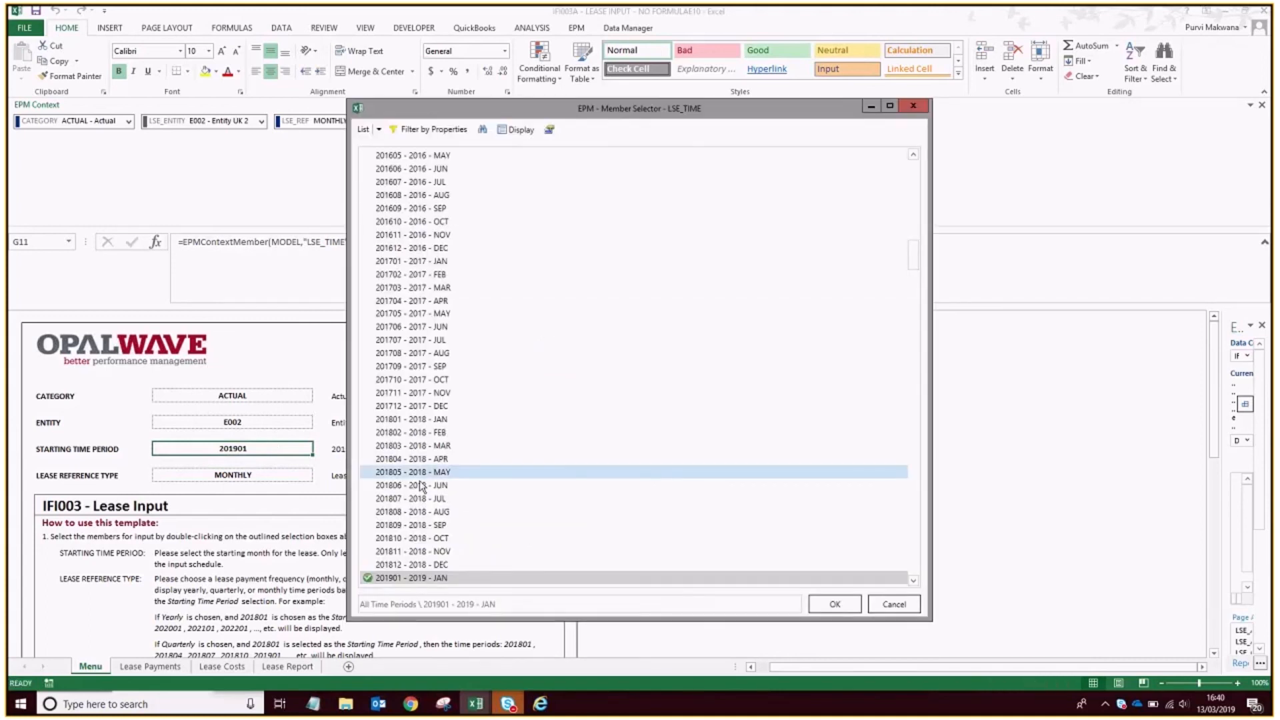
scroll(422, 487, "down", 1)
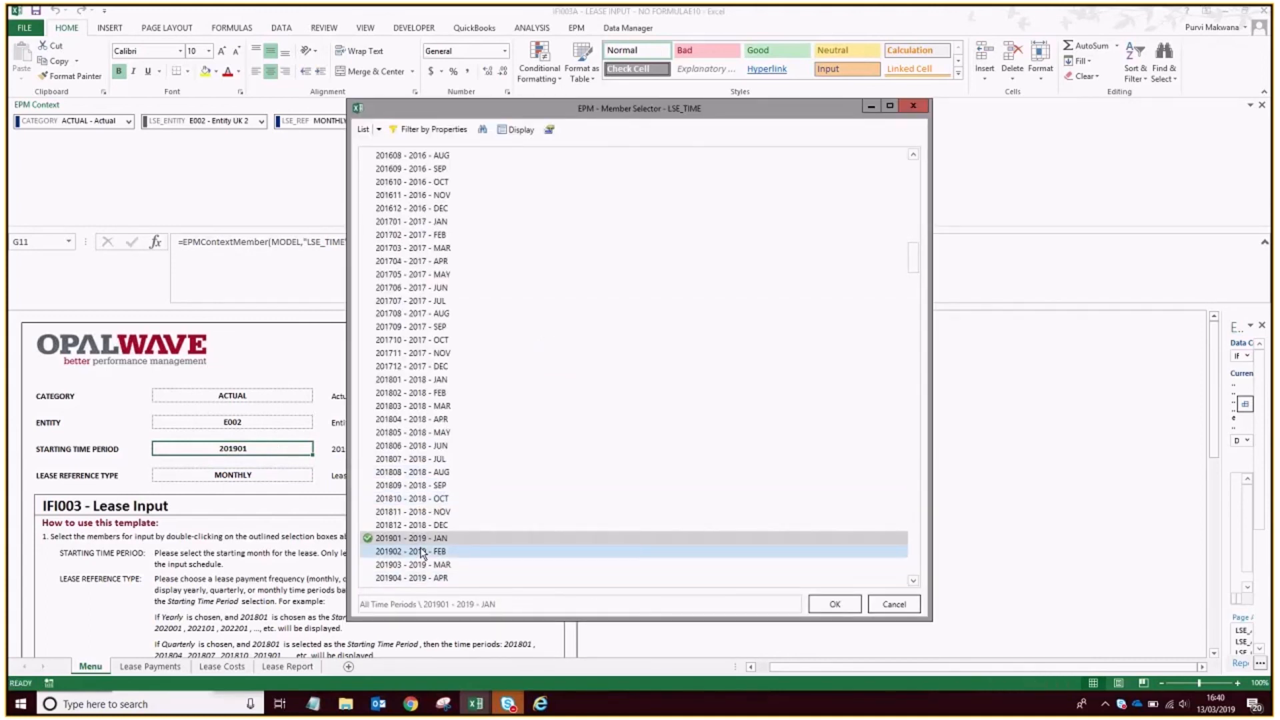
double_click(422, 552)
Set the lease reference type to QUARTERLY and refresh the workbook.
double_click(287, 475)
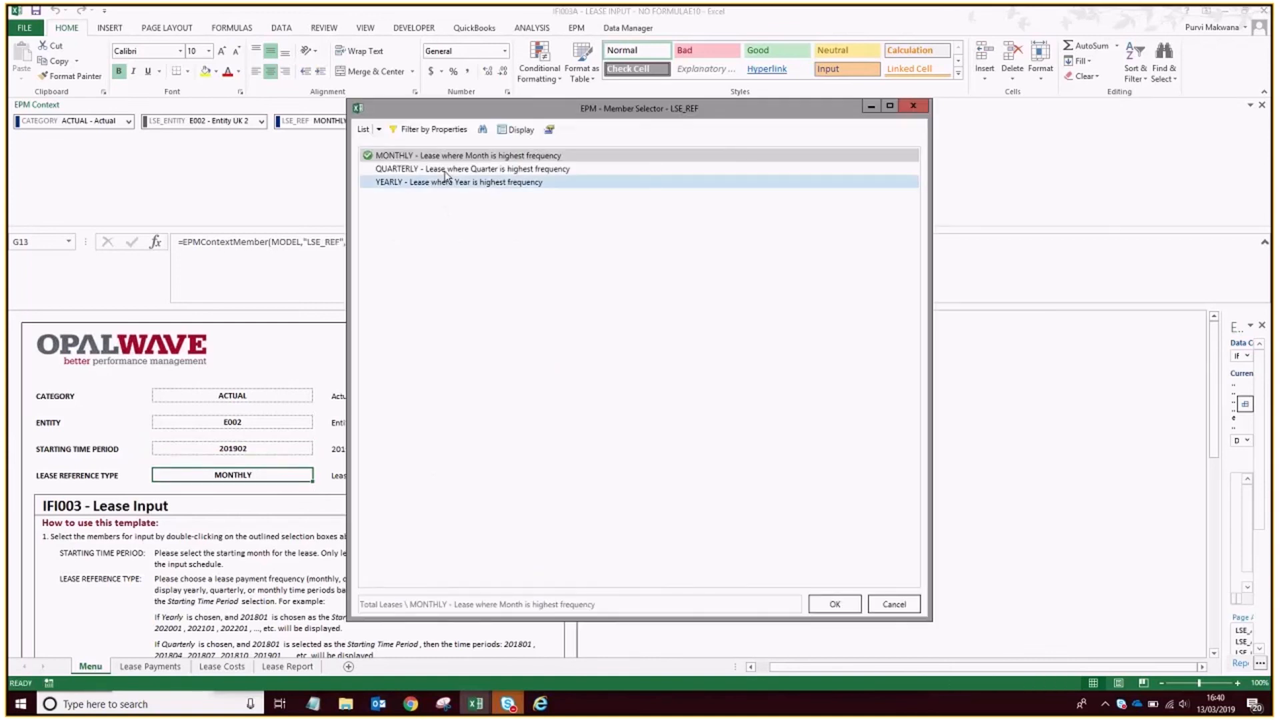
left_click(445, 168)
left_click(833, 604)
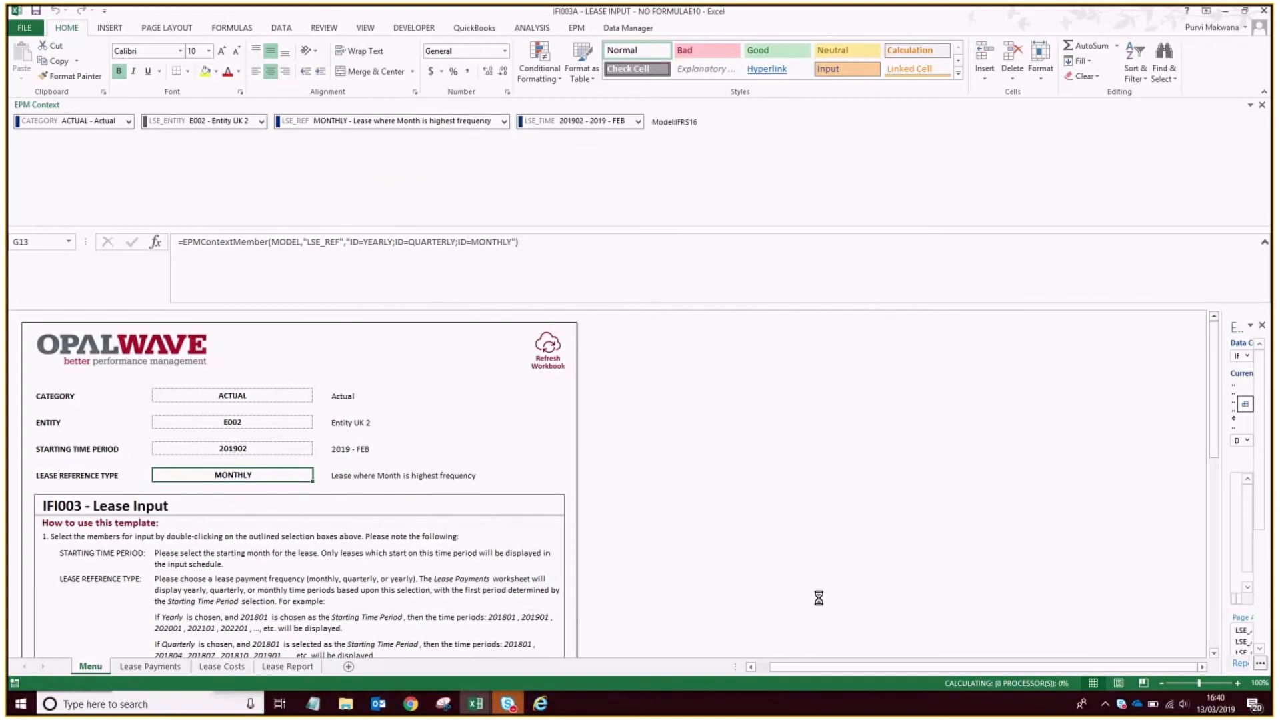
left_click(555, 352)
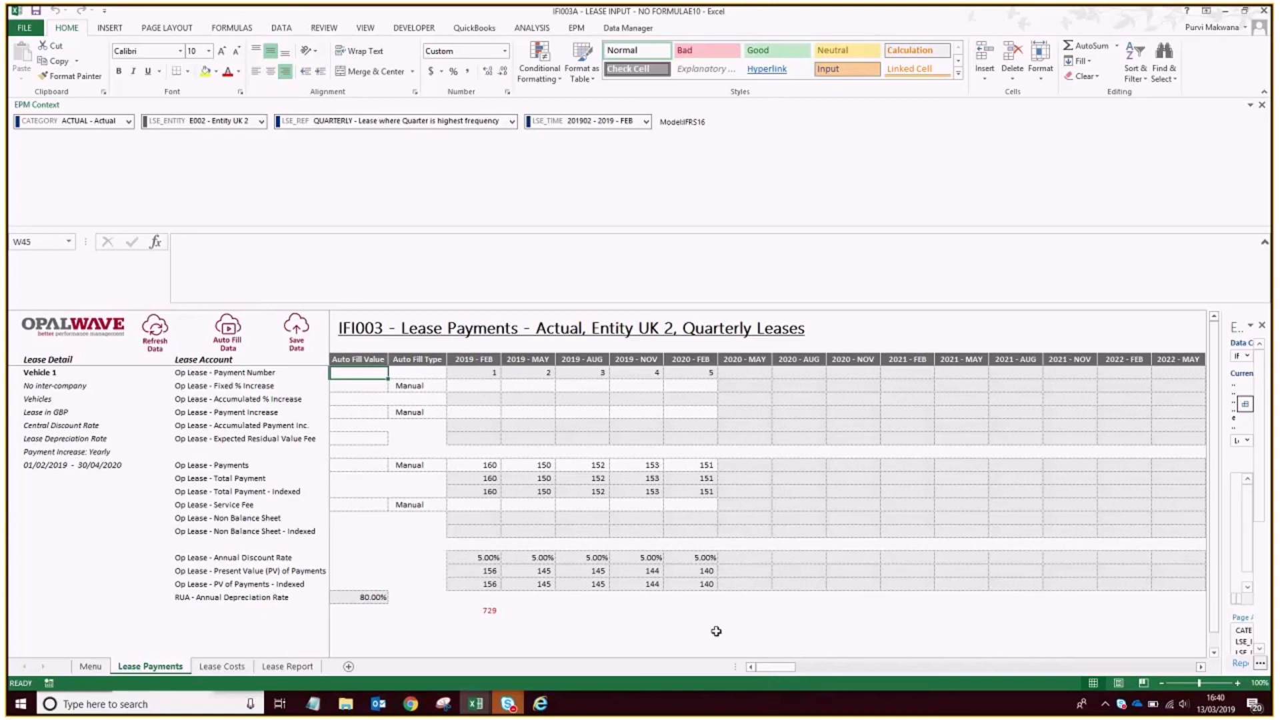
Check the sum of Vehicle 1's PV of Payments - Indexed values from 2019 - FEB to 2020 - FEB and return to the Menu sheet.
left_click_drag(699, 585, 488, 586)
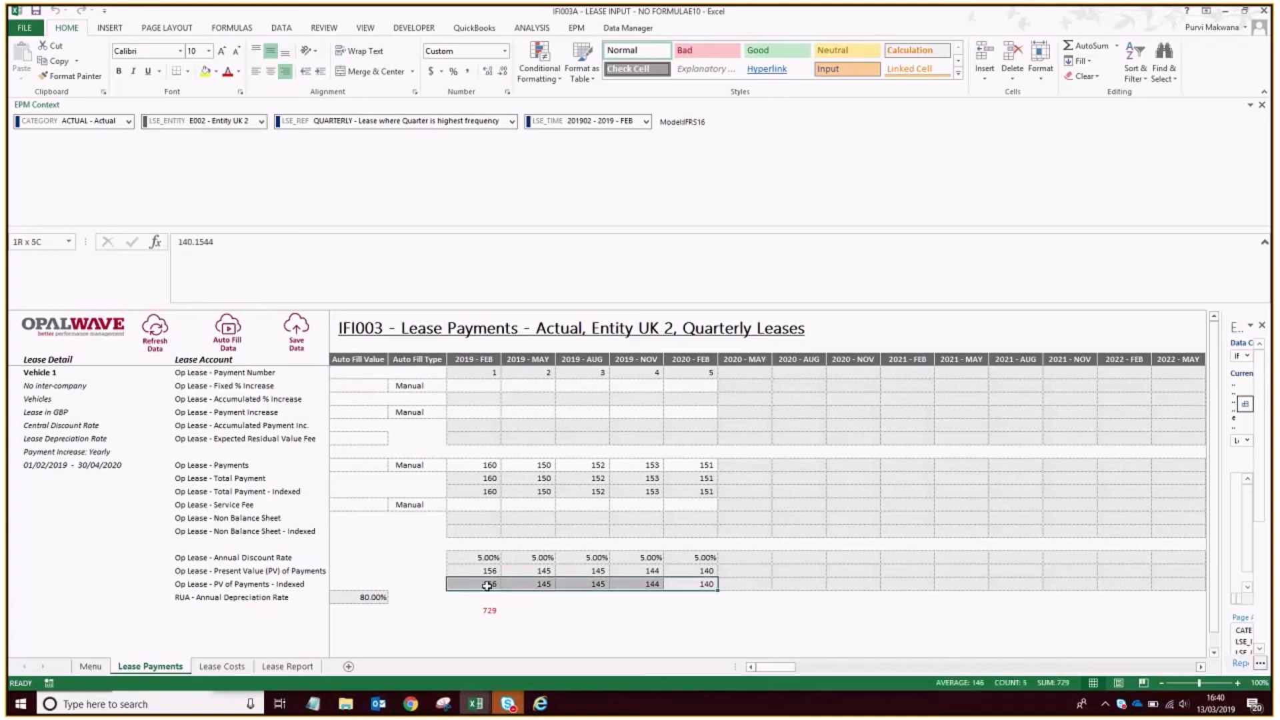
left_click(550, 648)
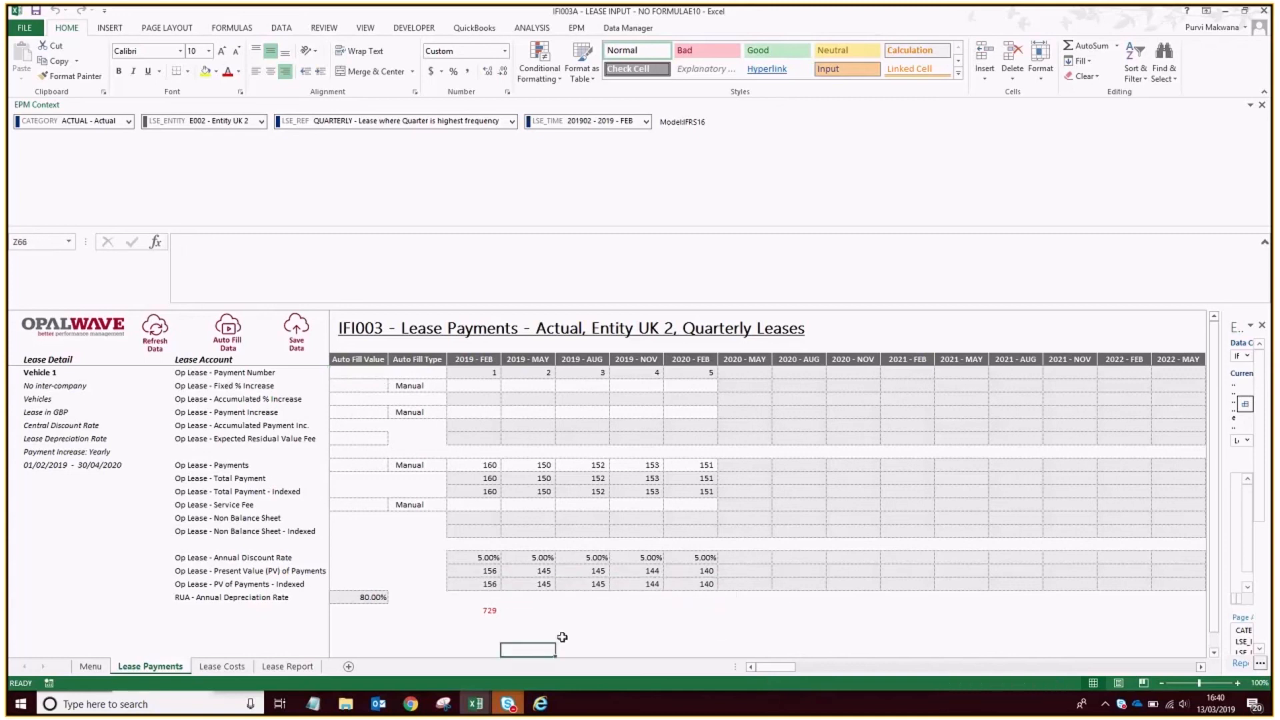
left_click(93, 667)
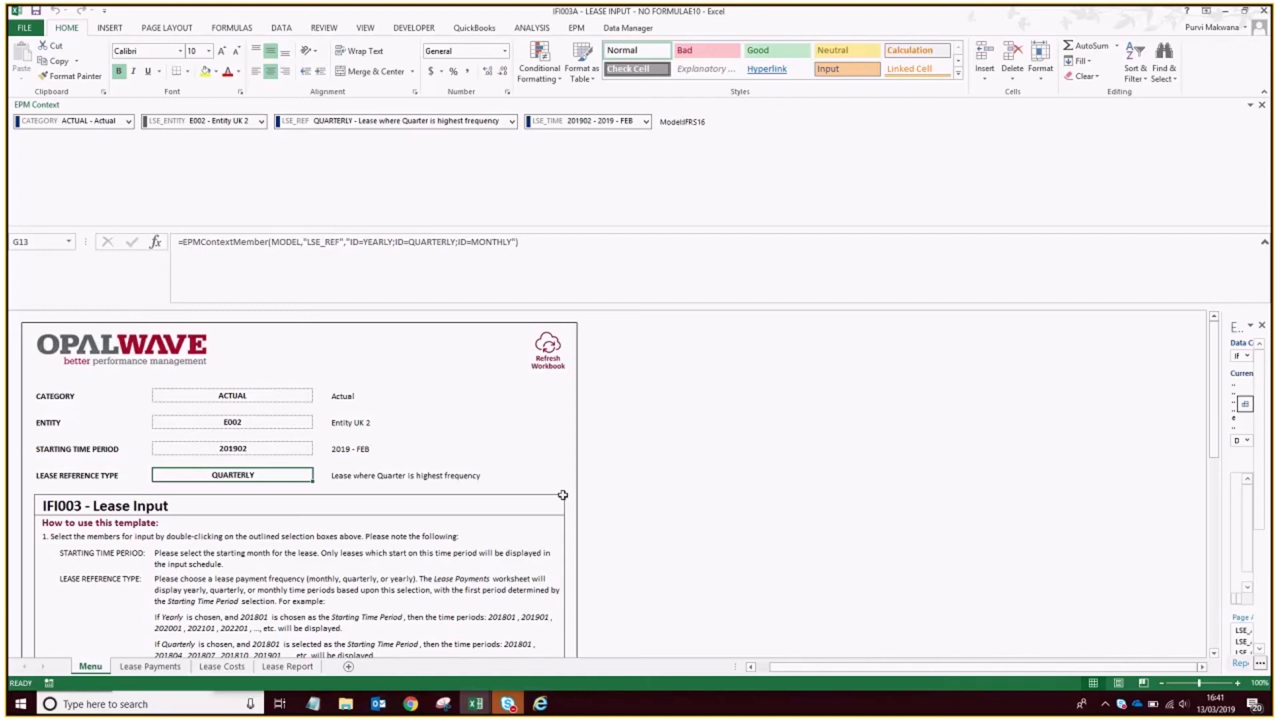
Switch to the IFI000 - DATA PREPARATION TEMPLATE workbook and review the Vehicle 1 and Vehicle 2 rows on the Source Data sheet.
left_click(478, 705)
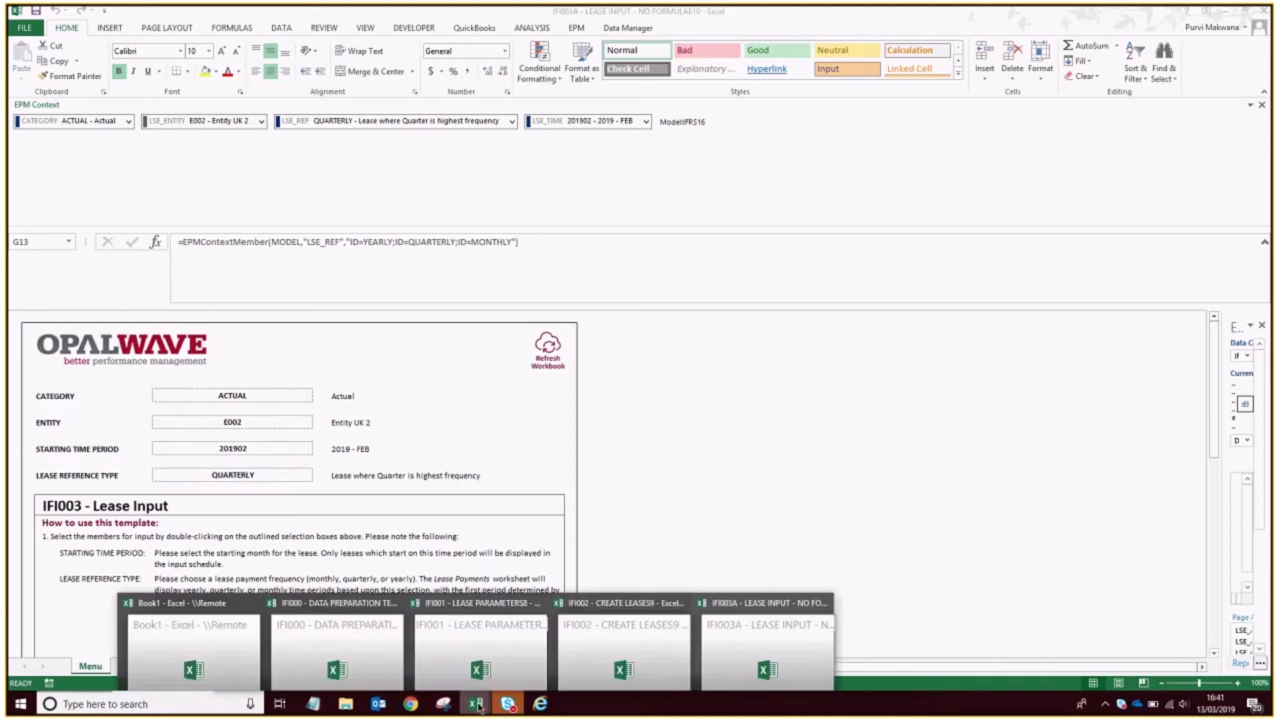
left_click(366, 632)
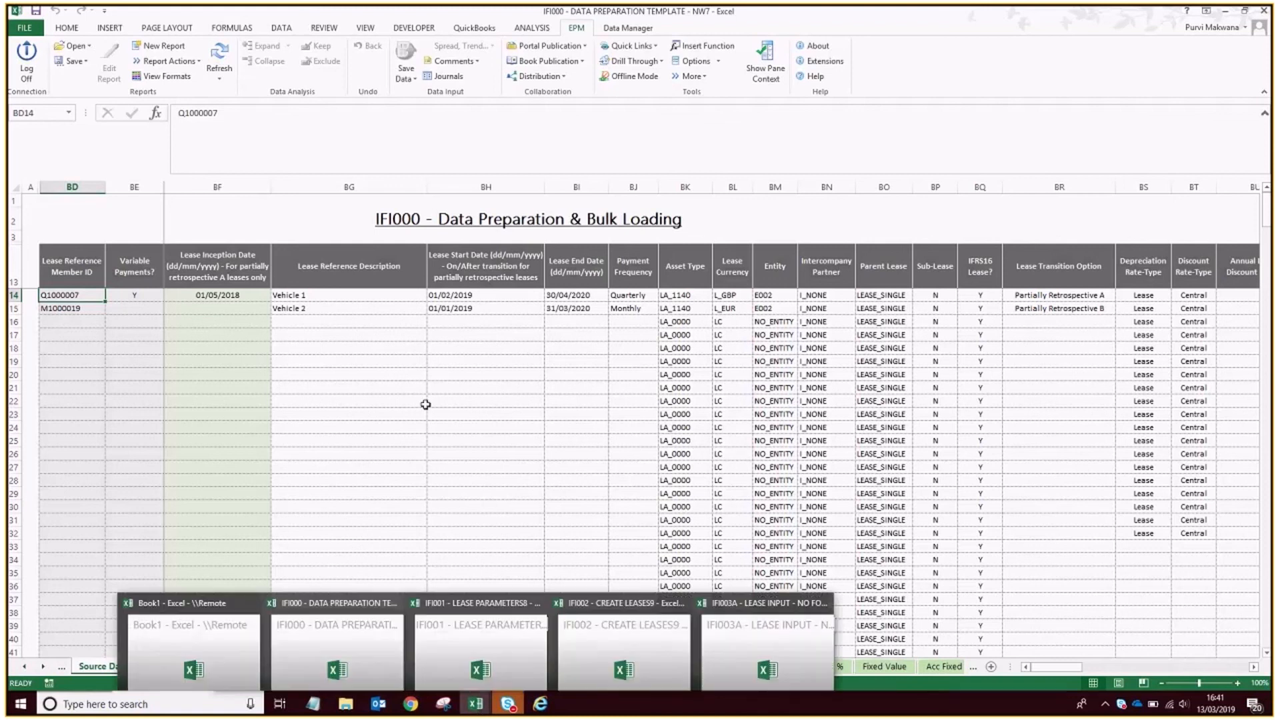
left_click(430, 347)
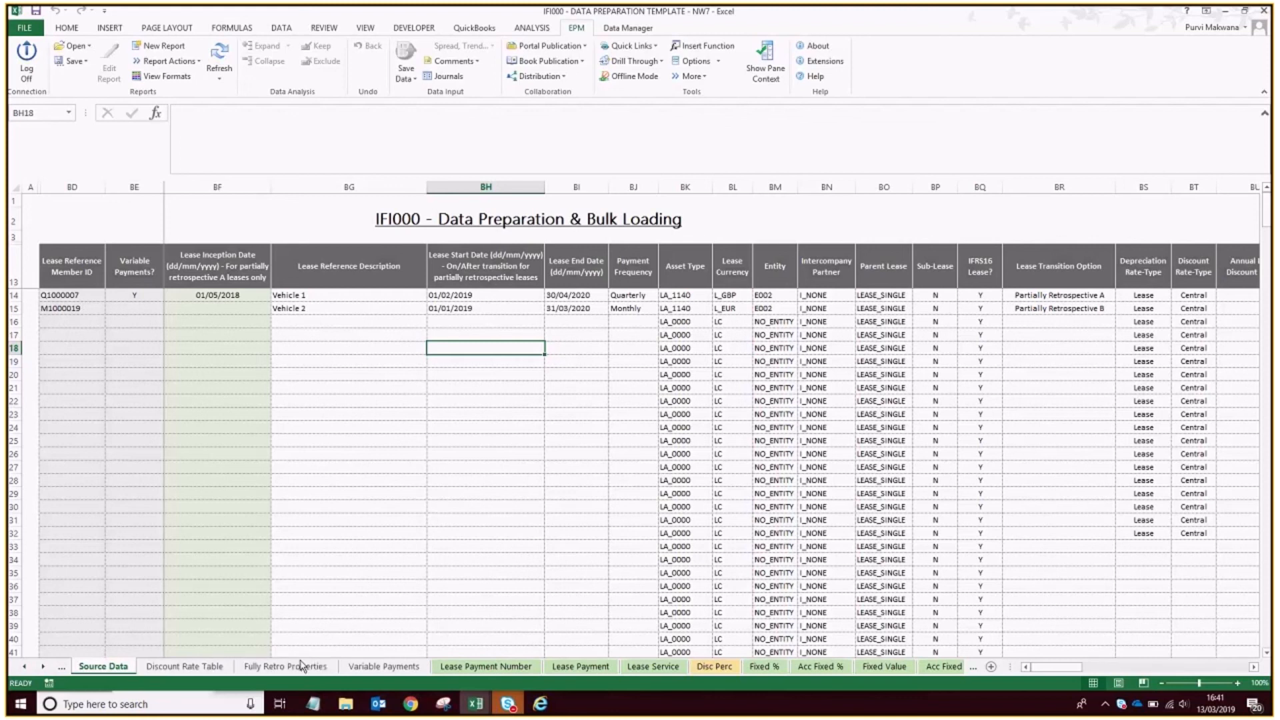
Check the Discount Rate Table sheet, return to Source Data, and open the Fully Retro Properties sheet to review Vehicle 1's lease properties.
left_click(194, 667)
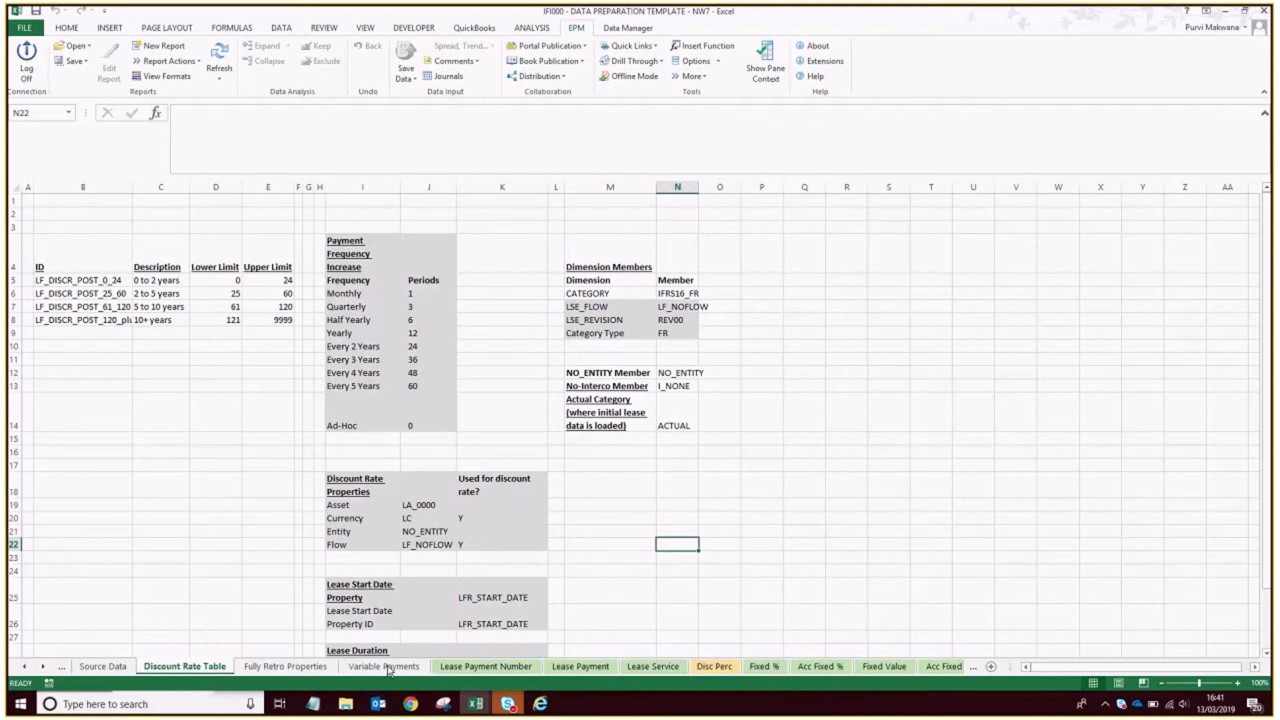
left_click(103, 666)
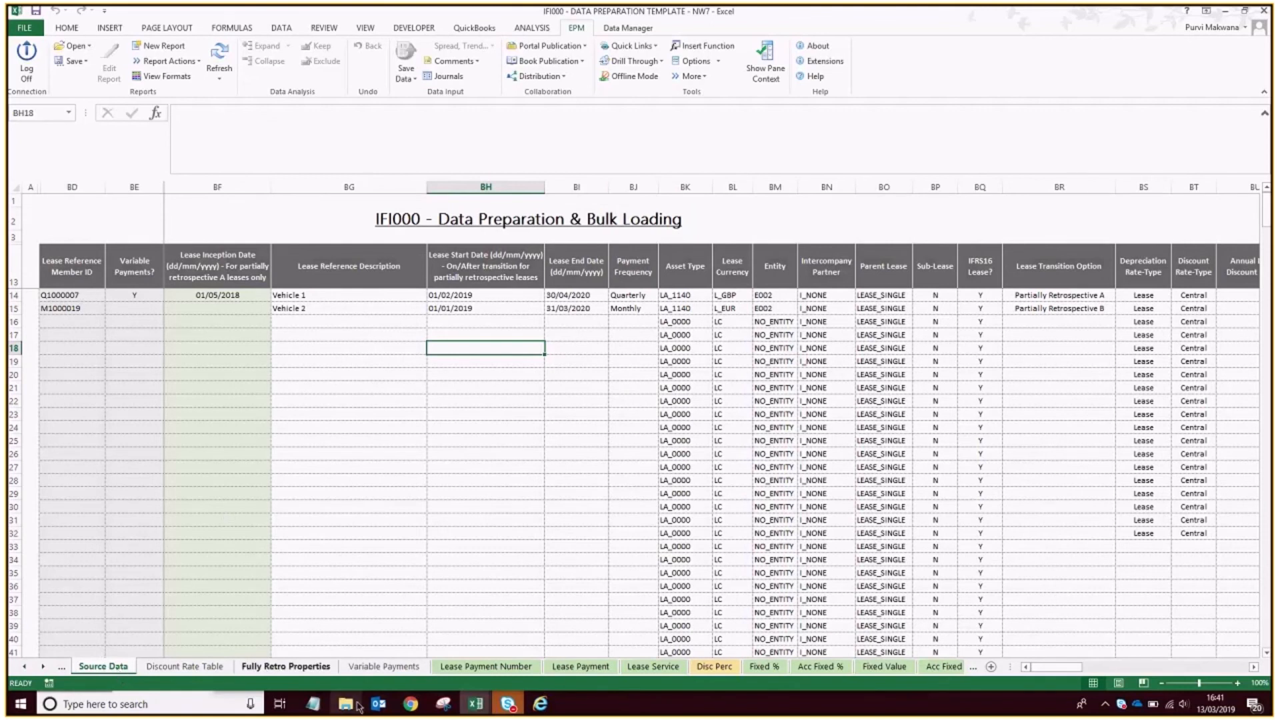
left_click(316, 669)
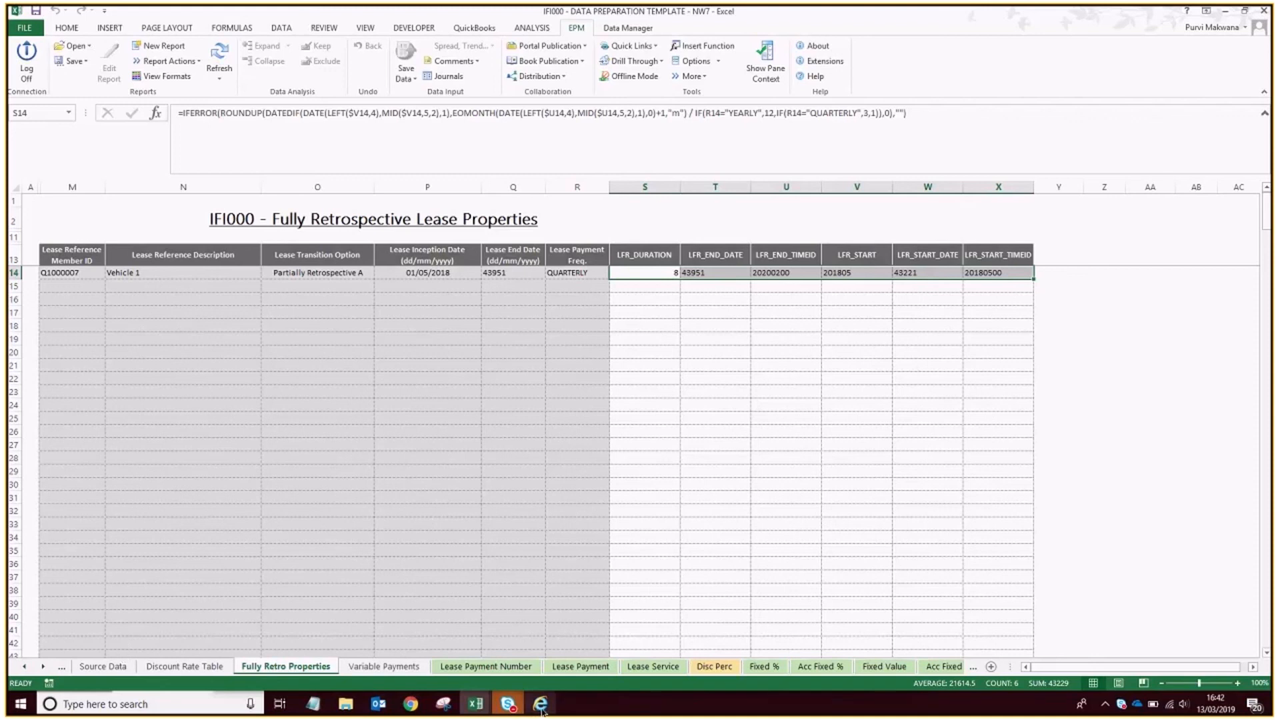
mouse_move(542, 709)
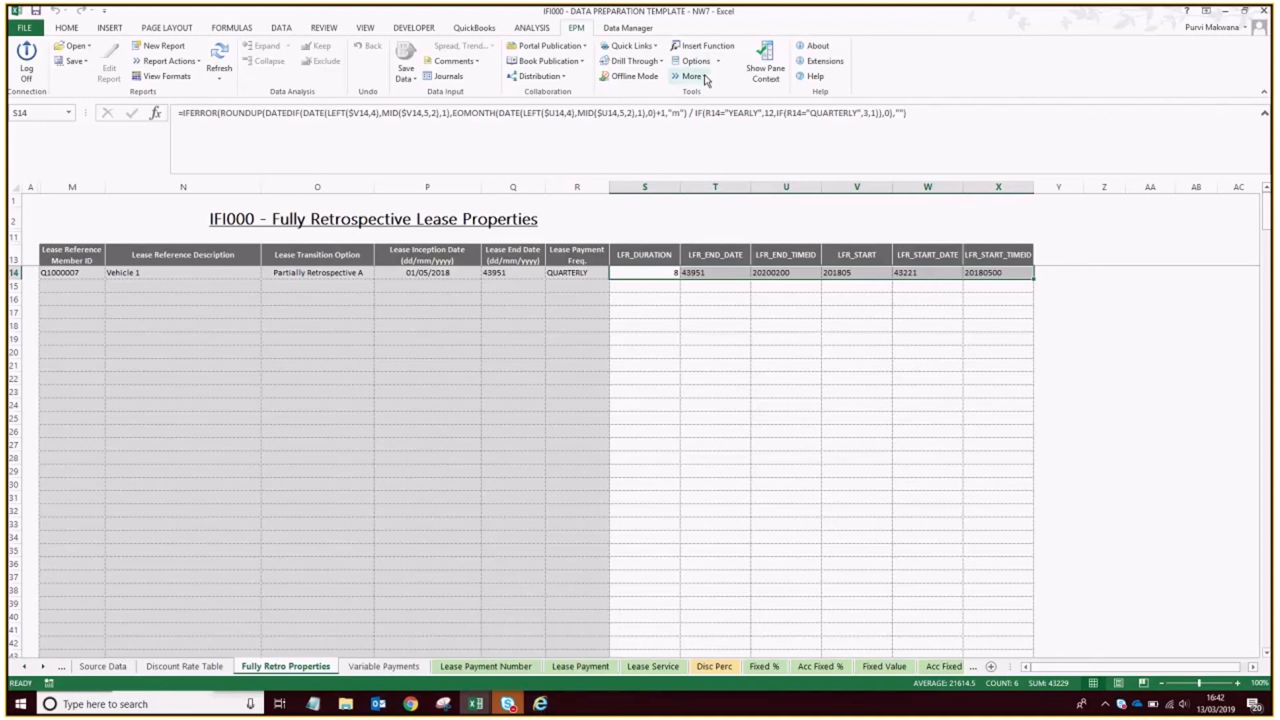